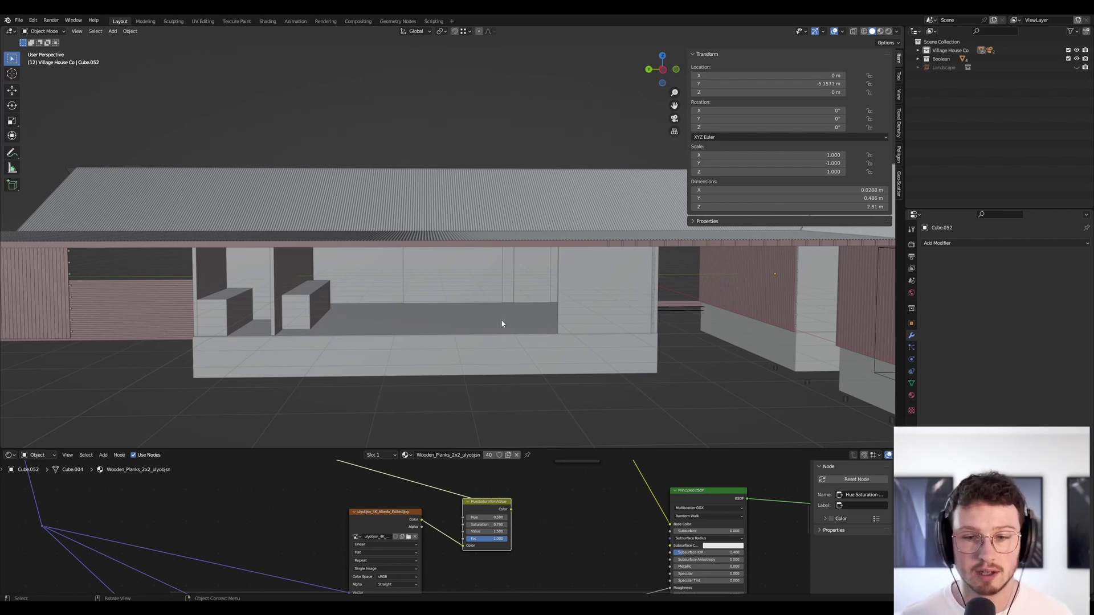
Examine the house from both facades, then inspect the counters and partitions in the open main room
scroll(525, 289, up, 2)
scroll(506, 287, down, 3)
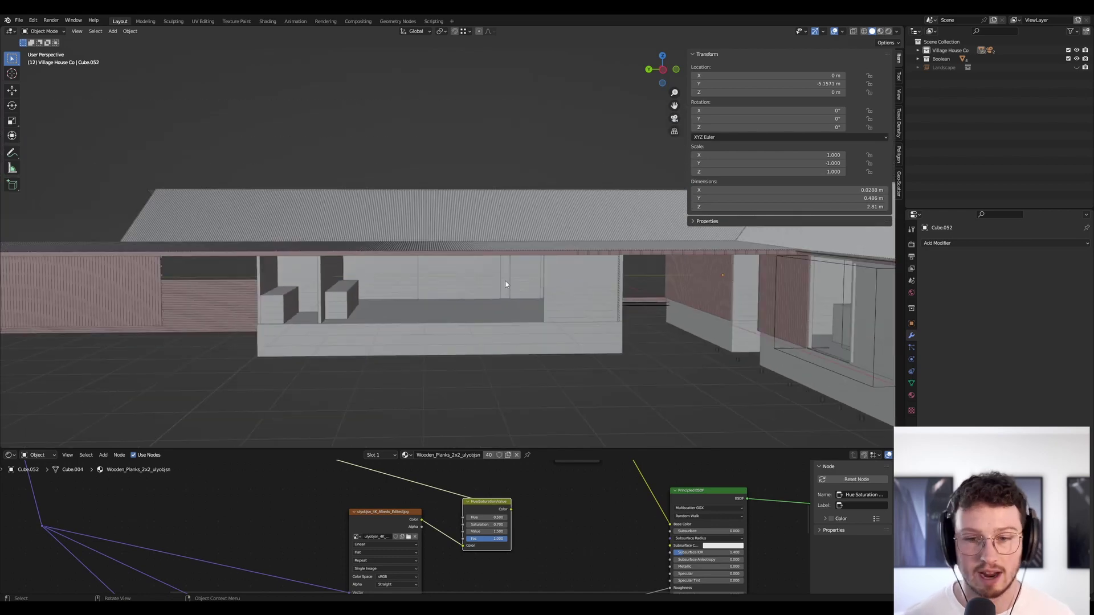
mouse_move(630, 268)
middle_down()
mouse_move(624, 298)
mouse_move(642, 268)
mouse_move(445, 302)
mouse_move(459, 264)
mouse_move(622, 263)
middle_up()
middle_drag(690, 281, 575, 282)
scroll(566, 263, up, 6)
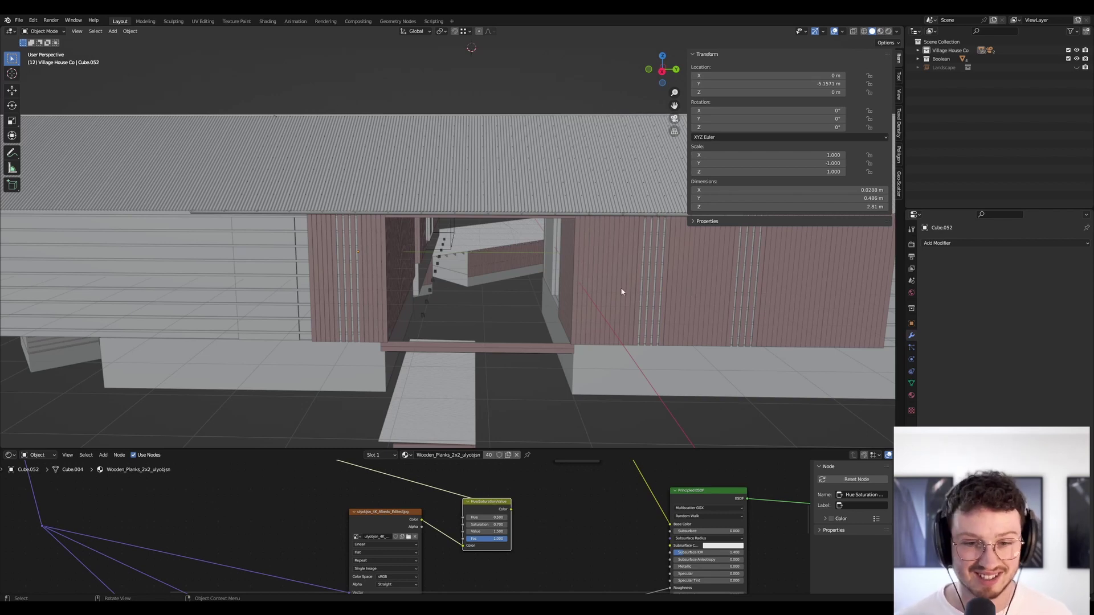
middle_drag(600, 300, 469, 312)
scroll(513, 274, up, 3)
middle_drag(513, 274, 524, 417)
scroll(588, 305, down, 5)
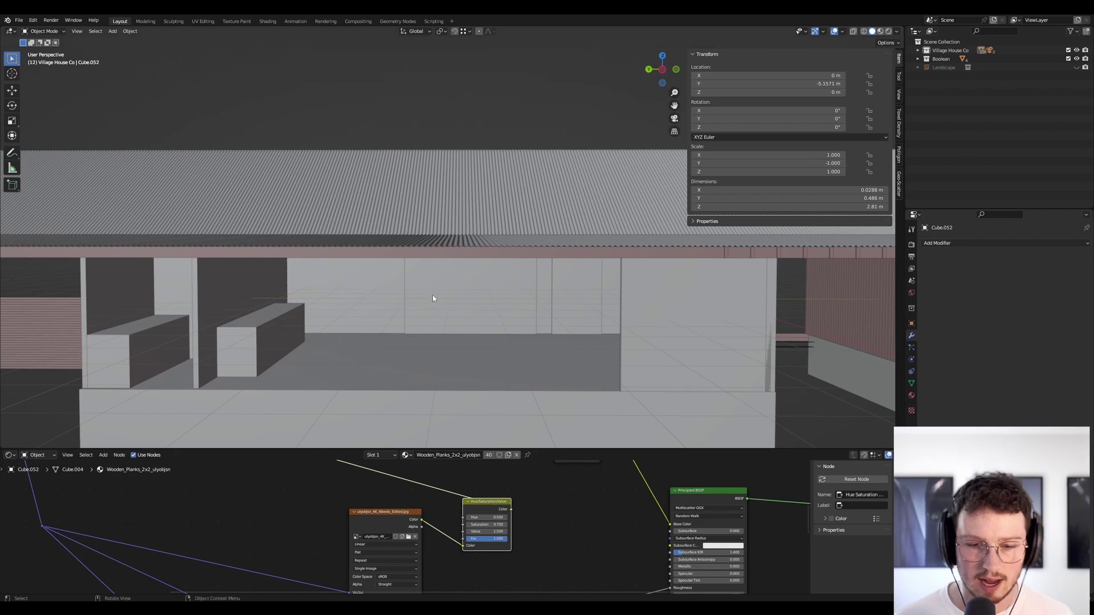
scroll(432, 300, down, 2)
middle_drag(471, 309, 580, 281)
middle_drag(497, 252, 559, 301)
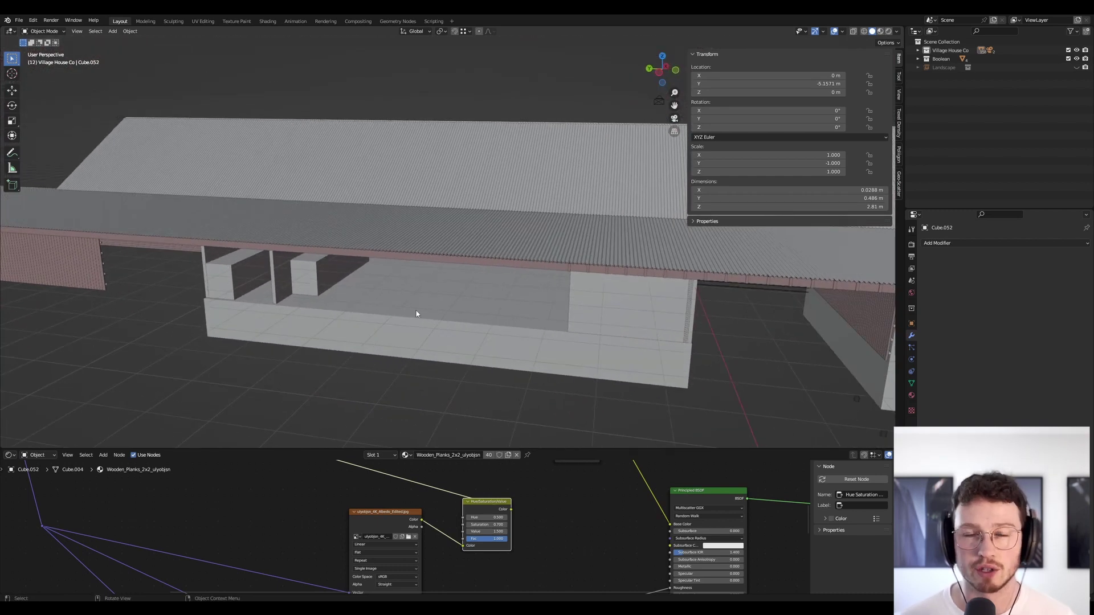
middle_drag(412, 314, 444, 310)
scroll(308, 296, up, 4)
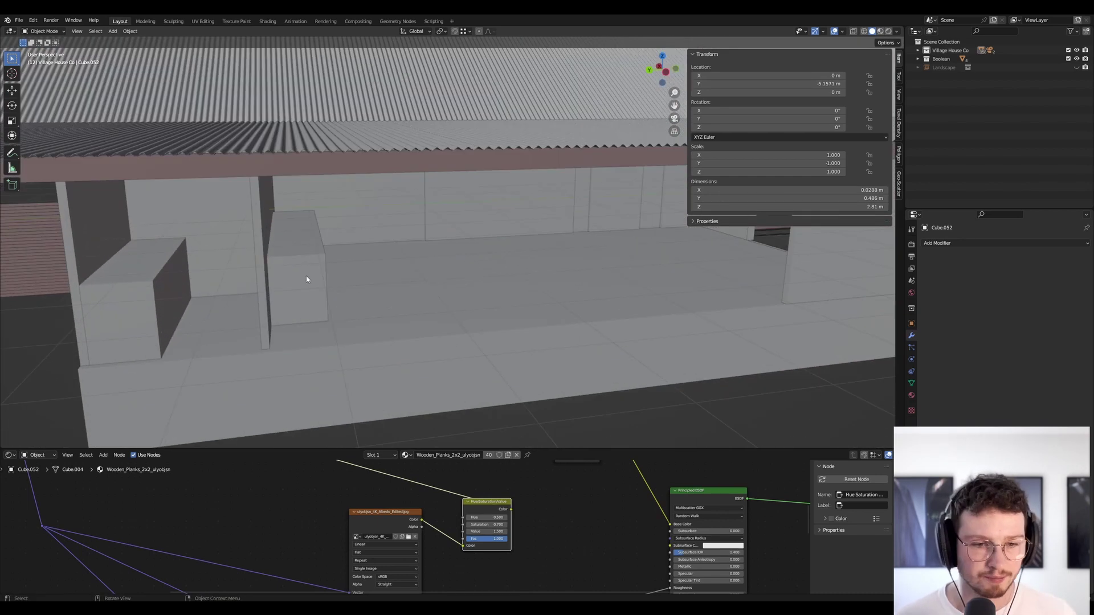
middle_drag(322, 275, 387, 270)
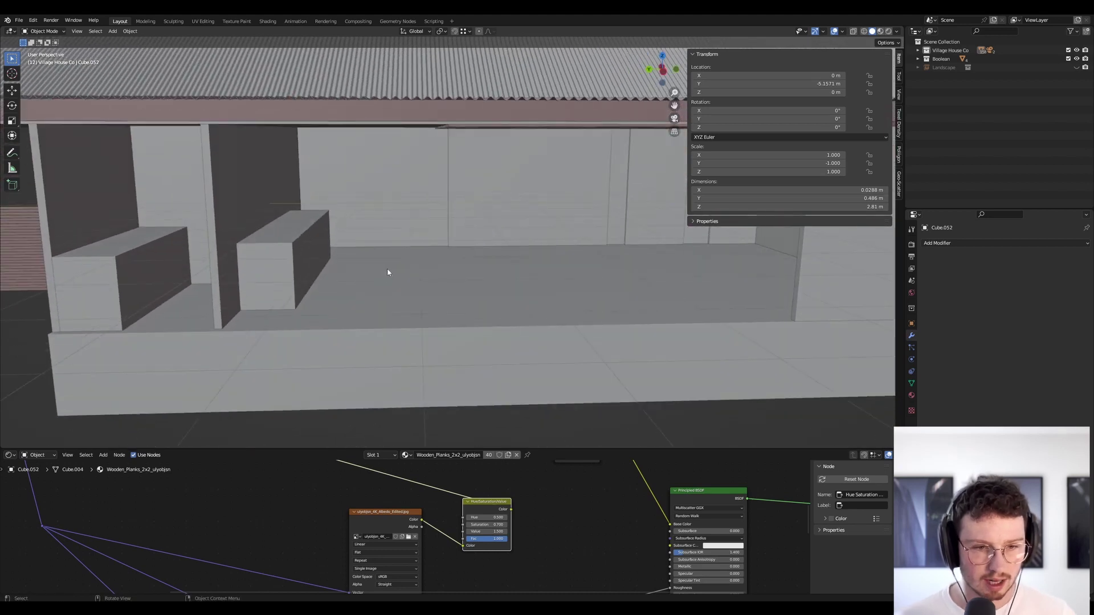
Shorten the front wall beside the corner opening along Y by moving its outer end face inward, to a length of about 2.64 m
scroll(447, 268, down, 5)
middle_drag(535, 269, 601, 302)
scroll(580, 267, up, 1)
scroll(581, 266, up, 6)
shift+middle_drag(601, 302, 443, 287)
click(450, 272)
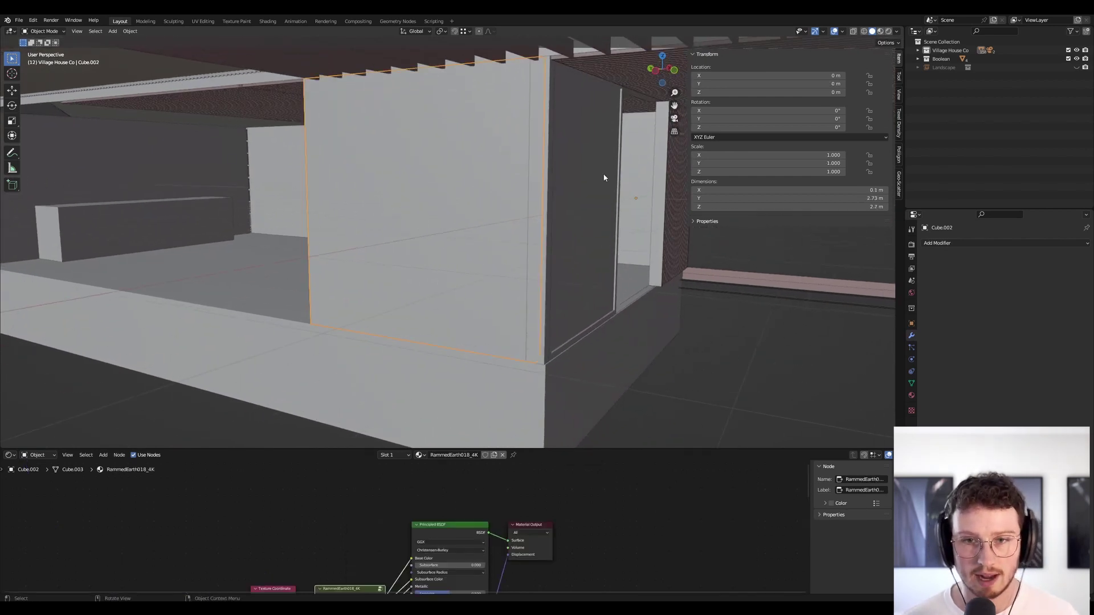
key(Tab)
click(538, 344)
key(g)
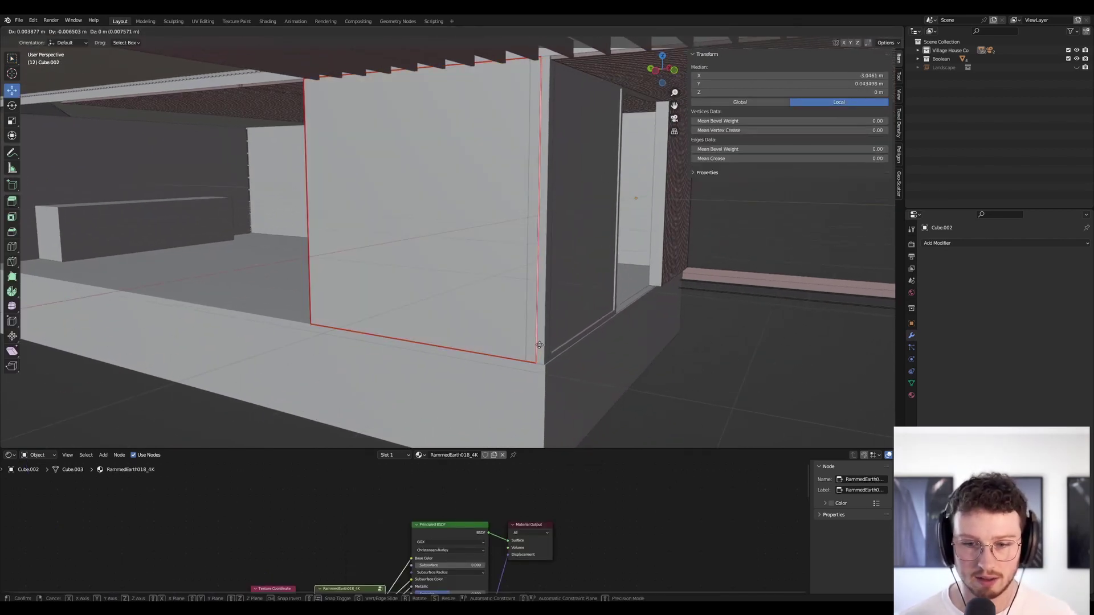
key(x)
key(y)
click(524, 360)
key(Tab)
Inspect the main room's interior from the side opening, looking toward the counter, partition and side wall
scroll(658, 309, up, 5)
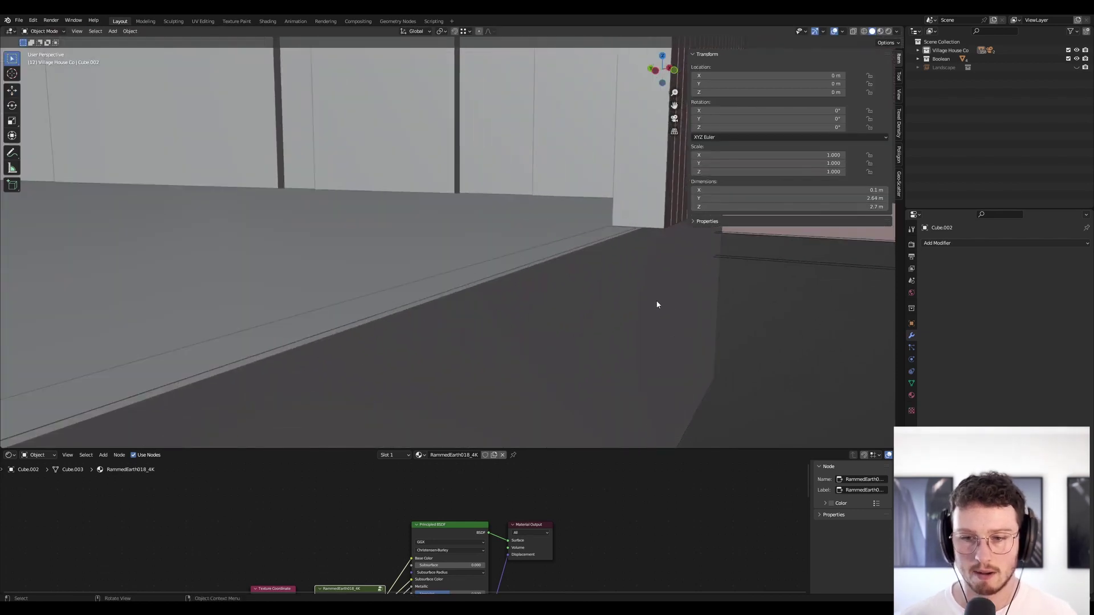
middle_drag(655, 302, 403, 279)
scroll(439, 262, down, 5)
scroll(405, 293, up, 6)
scroll(422, 296, up, 5)
shift+middle_drag(507, 298, 131, 245)
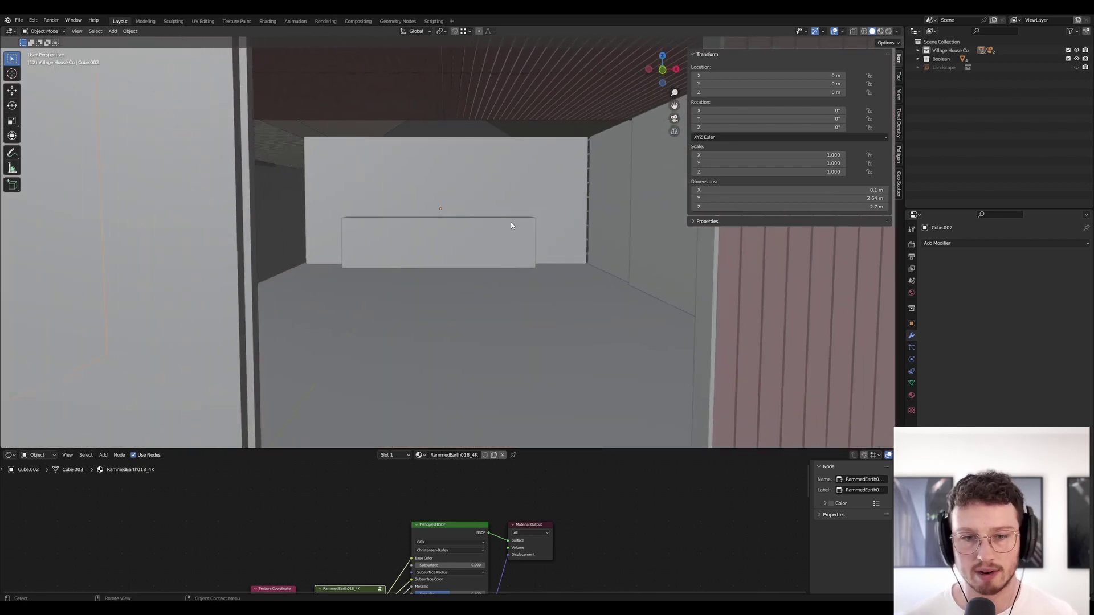
scroll(469, 201, up, 3)
scroll(461, 204, down, 1)
mouse_move(461, 205)
middle_down()
mouse_move(443, 214)
mouse_move(450, 223)
middle_up()
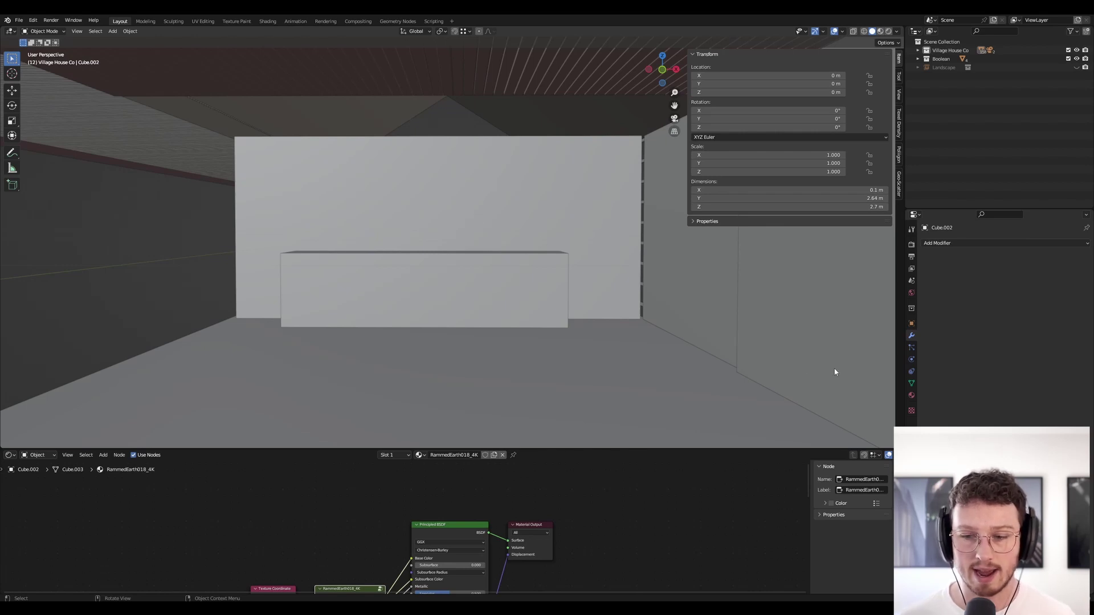
click(725, 343)
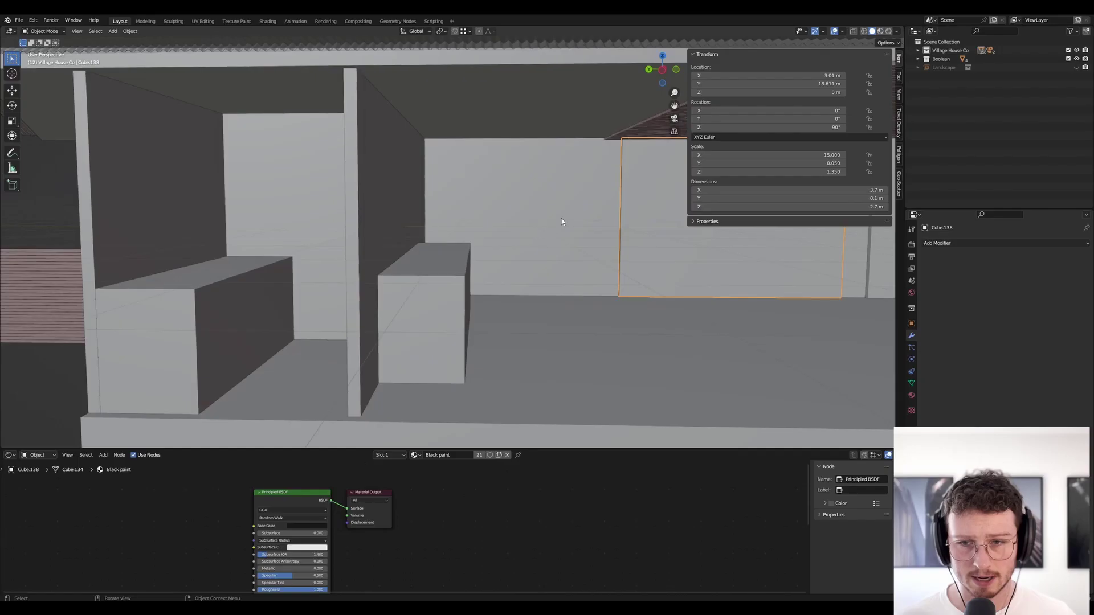
Examine the dark glass panel along the back wall and the vertical timber cladding outside it
middle_drag(562, 221, 607, 253)
click(583, 228)
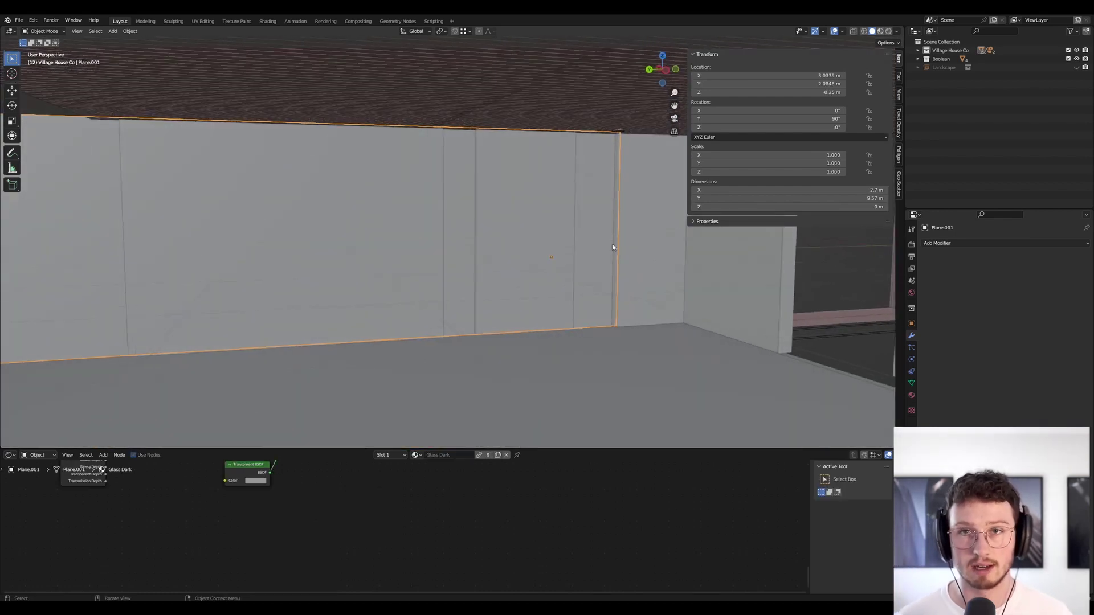
scroll(622, 255, up, 3)
middle_drag(613, 241, 452, 254)
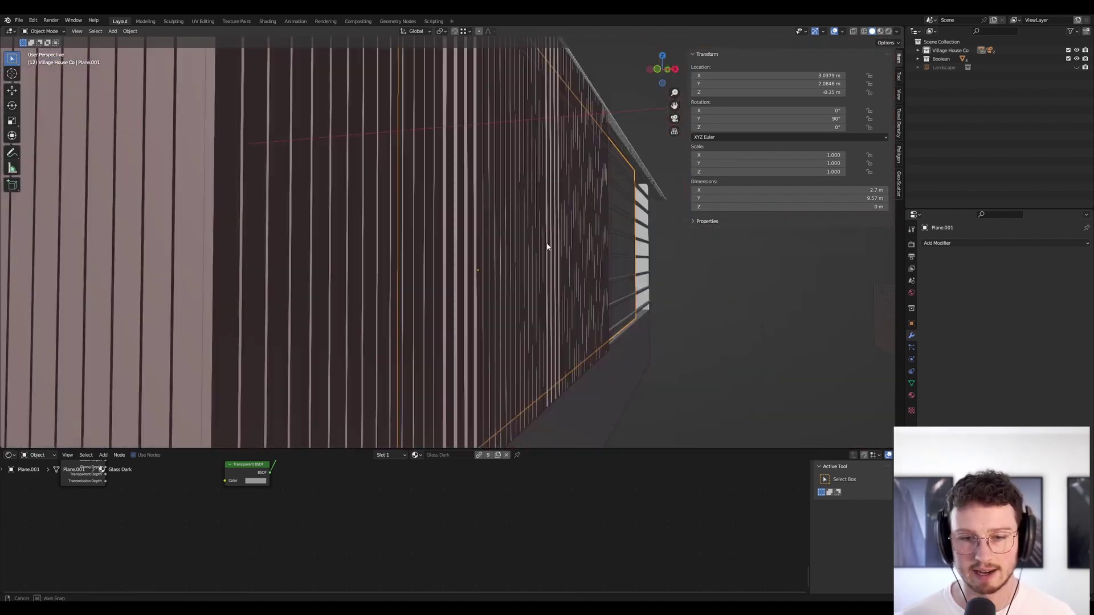
middle_drag(550, 246, 478, 266)
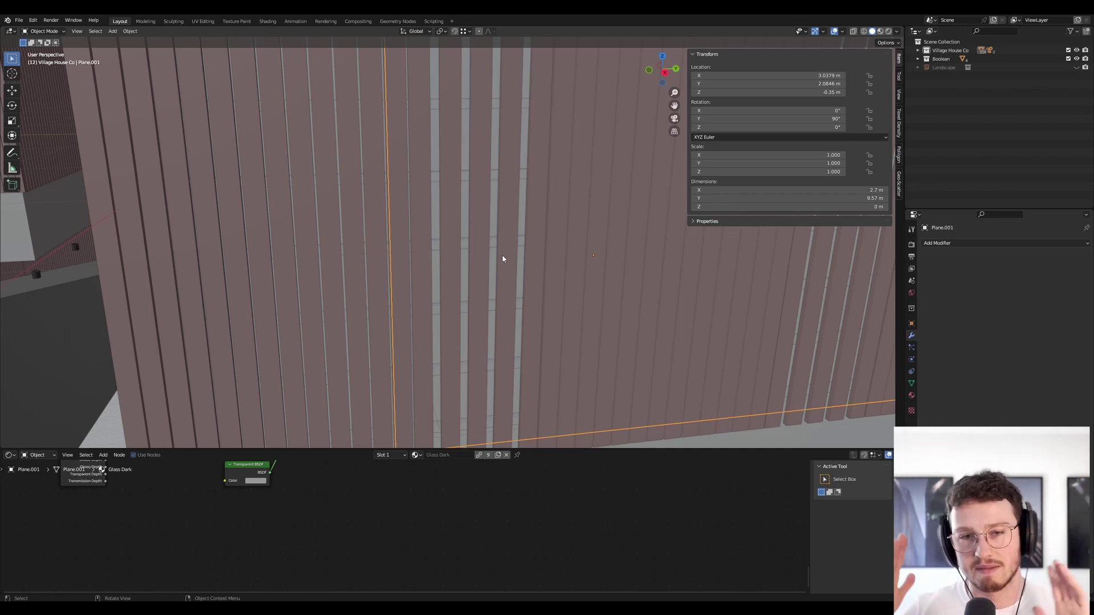
middle_drag(458, 216, 644, 200)
middle_drag(502, 229, 303, 281)
Set the Z dimension of the main room's counter to 0.9 m
click(303, 281)
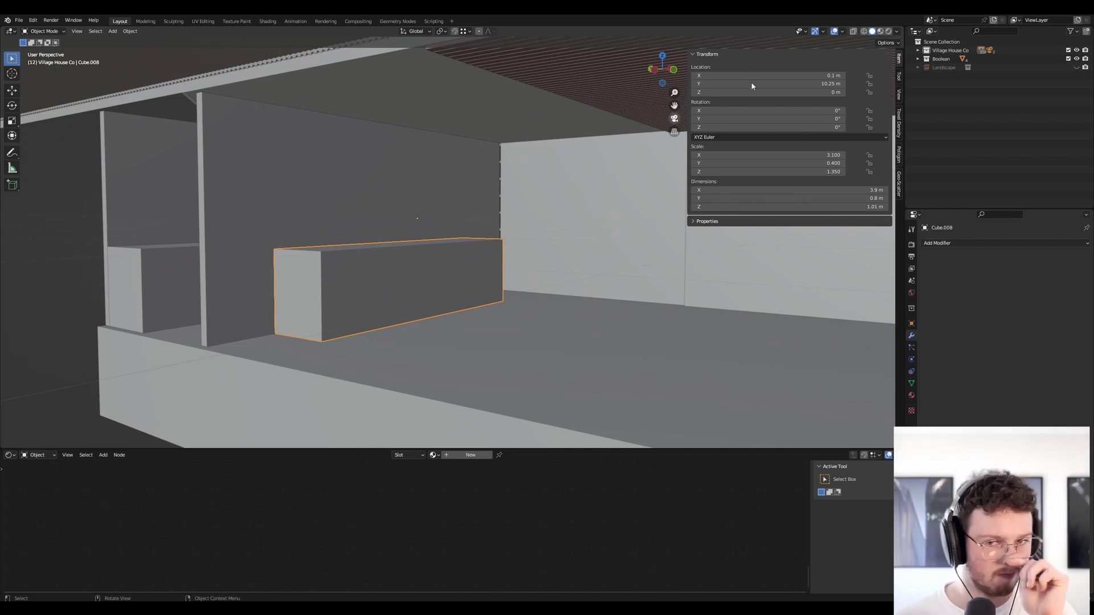
mouse_move(543, 192)
middle_down()
mouse_move(569, 190)
mouse_move(553, 194)
middle_up()
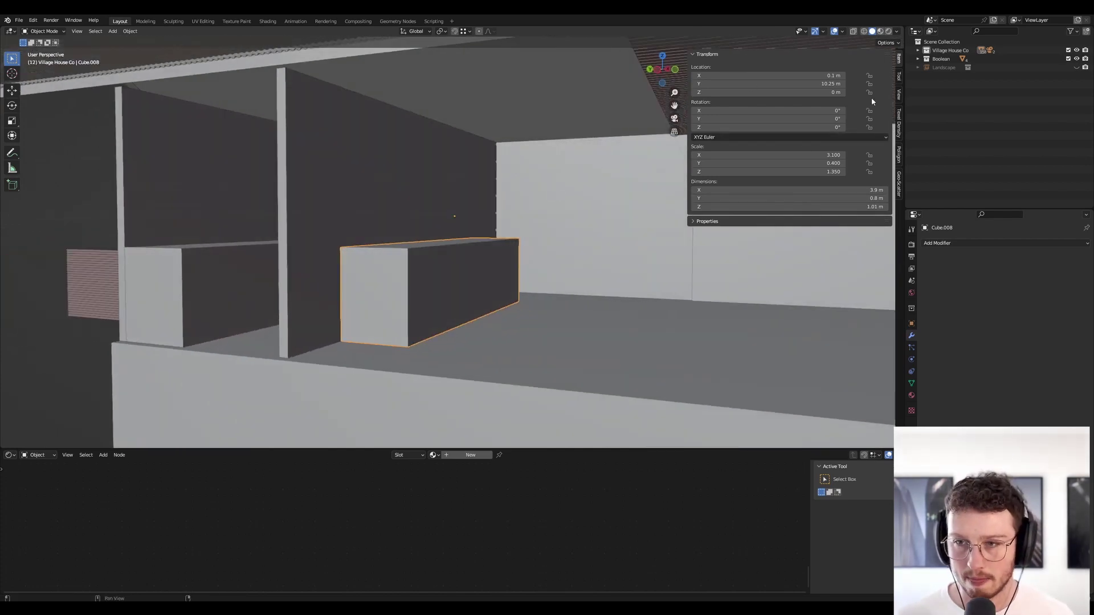
middle_drag(498, 251, 505, 255)
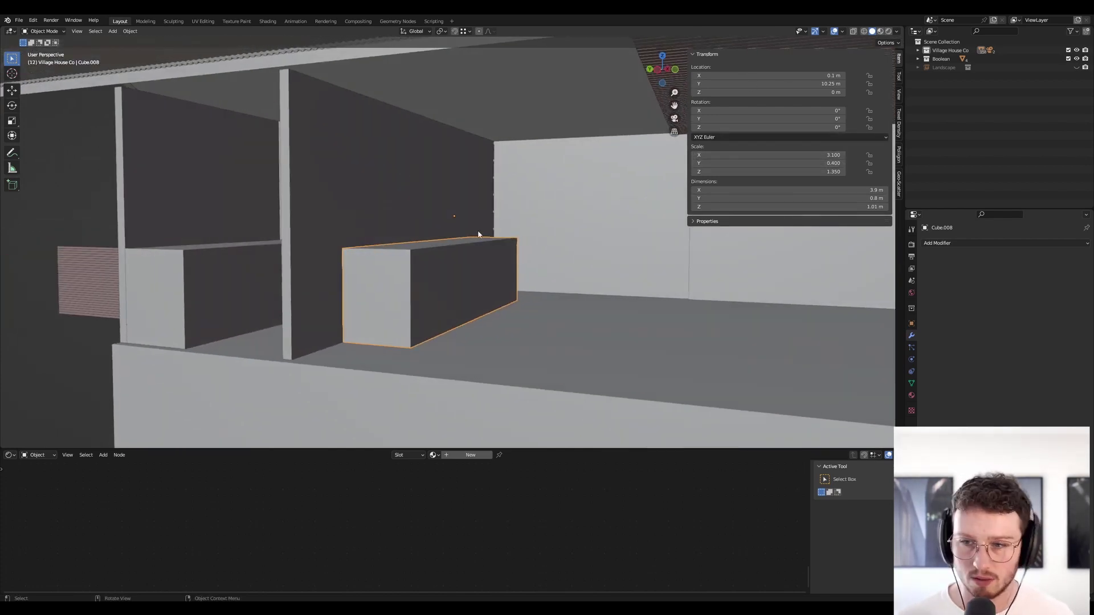
middle_drag(529, 218, 847, 232)
click(853, 207)
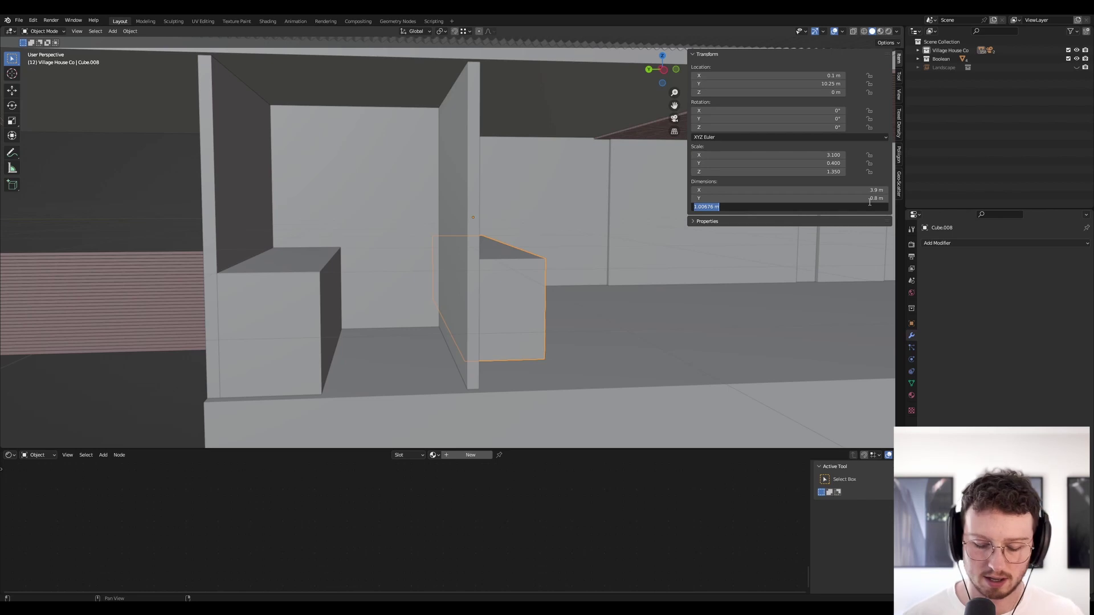
text(.9)
key(Return)
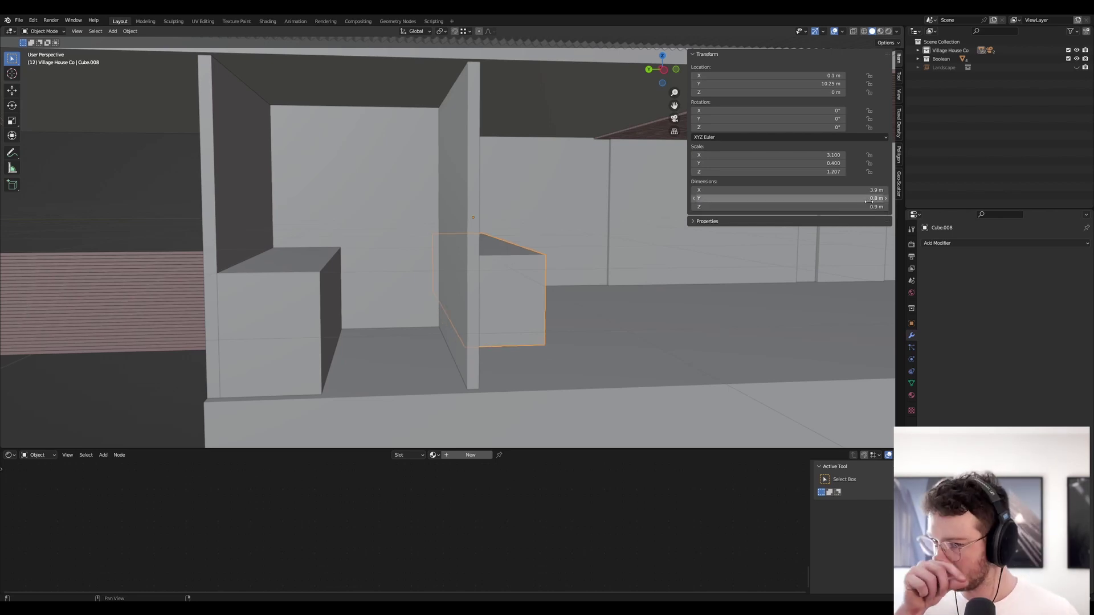
Lower the counter along Z by about 0.14 m so it sits on the floor
middle_drag(587, 275, 362, 291)
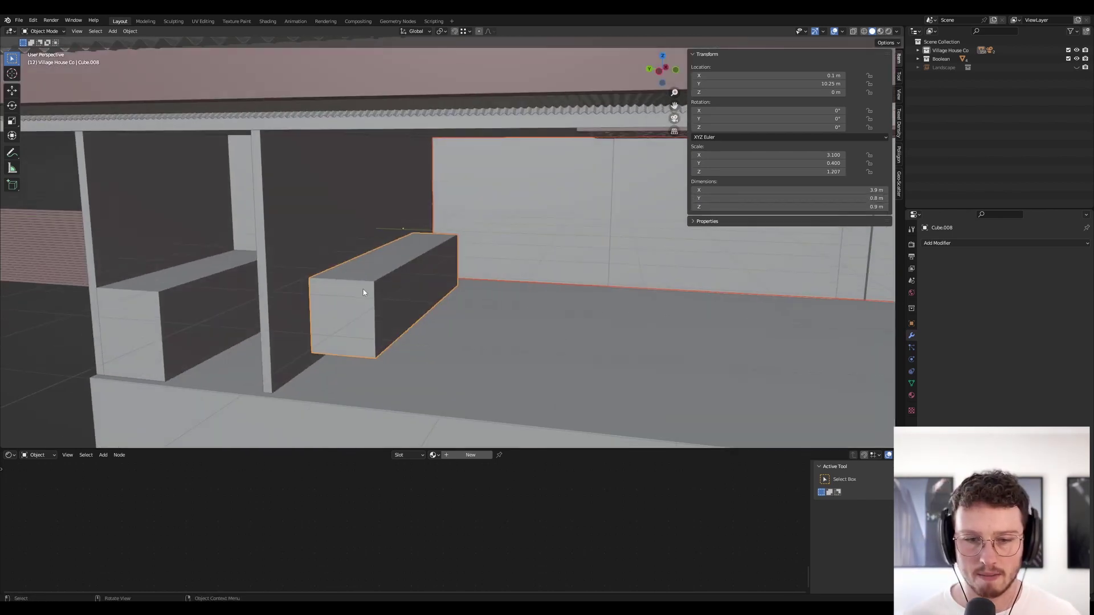
key(g)
key(z)
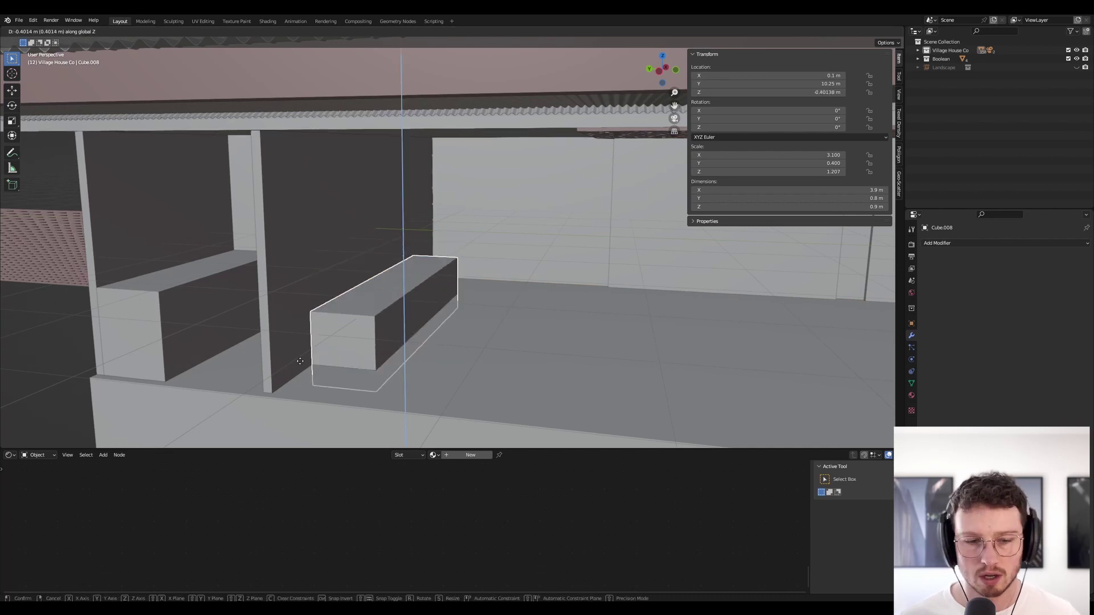
click(317, 378)
scroll(438, 292, up, 5)
middle_drag(439, 292, 367, 292)
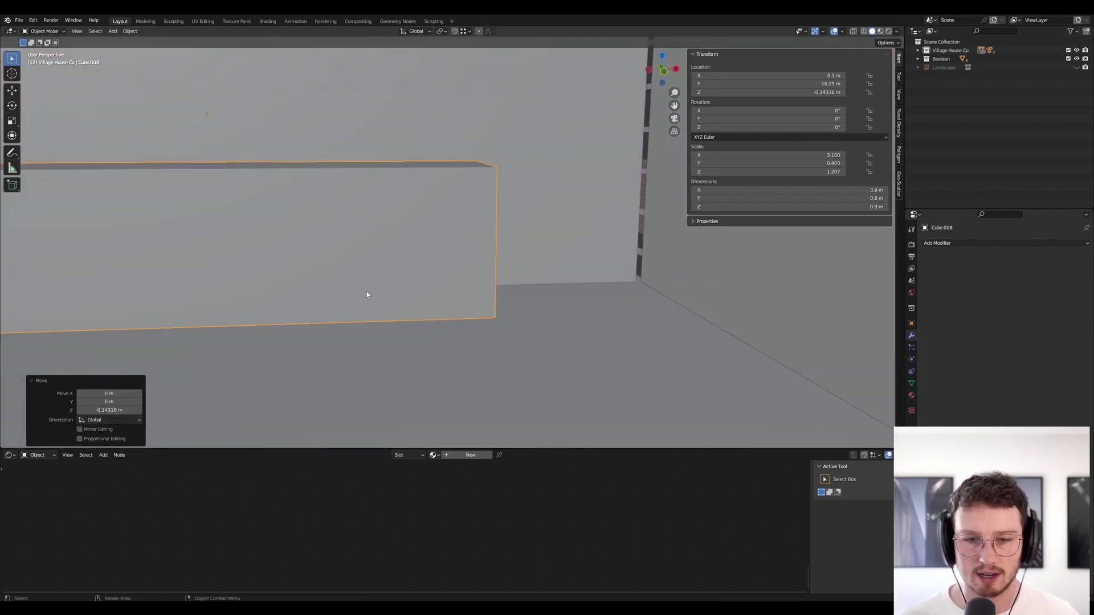
scroll(522, 264, down, 2)
Extend the solid back wall beside the glazing by moving its end face about 3.34 m along Y
click(590, 232)
click(668, 256)
middle_drag(648, 264, 445, 125)
scroll(556, 197, down, 2)
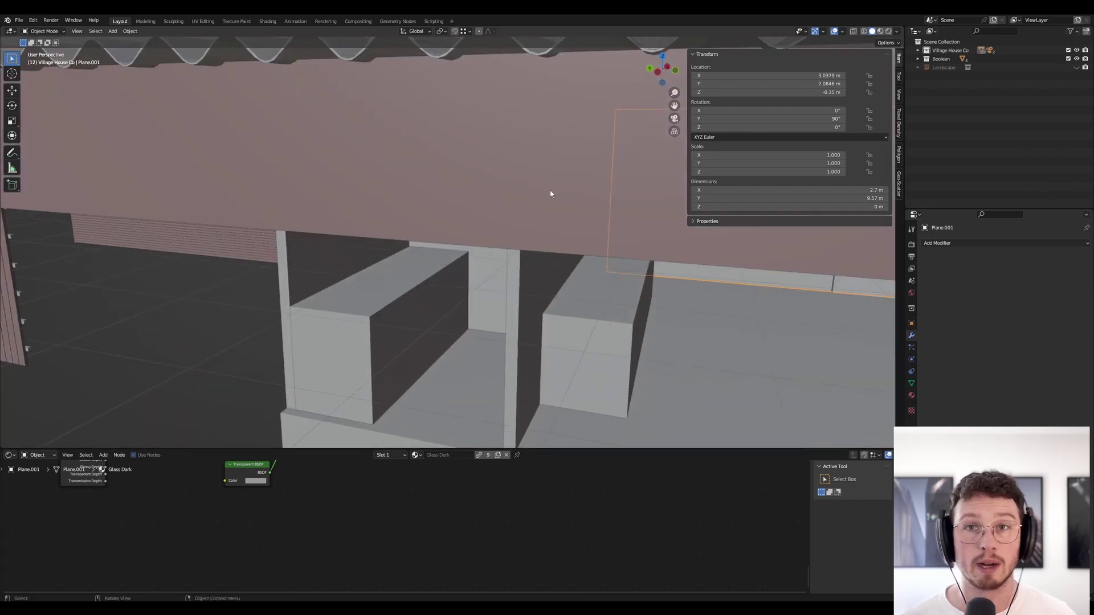
mouse_move(556, 197)
shift+middle_down()
mouse_move(293, 107)
mouse_move(581, 208)
mouse_move(361, 165)
mouse_move(601, 187)
mouse_move(320, 215)
mouse_move(403, 219)
shift+middle_up()
click(402, 220)
middle_drag(525, 221, 501, 218)
key(Tab)
middle_drag(310, 171, 546, 249)
key(g)
key(y)
click(98, 186)
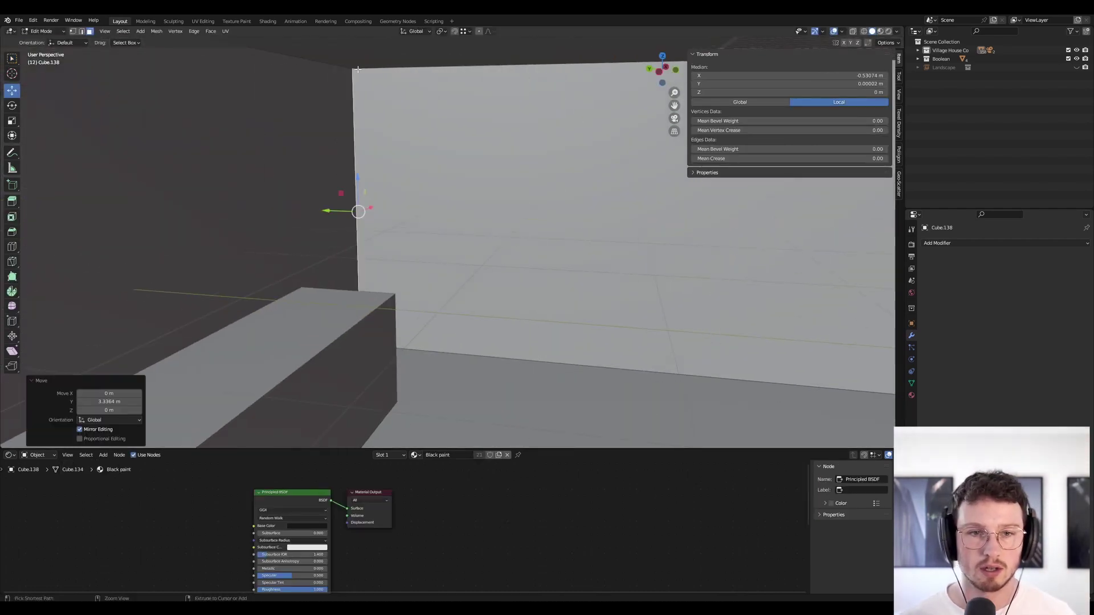
key(Tab)
Inspect the timber slat ceiling over the main room and where it stops along the back wall
scroll(559, 189, down, 5)
scroll(437, 350, down, 8)
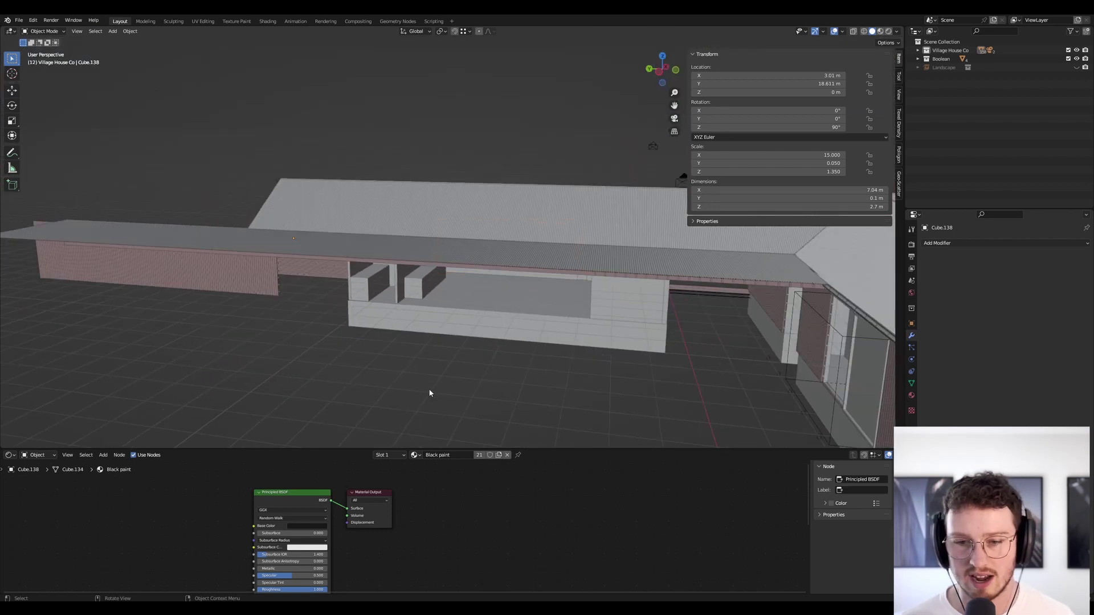
scroll(500, 251, up, 10)
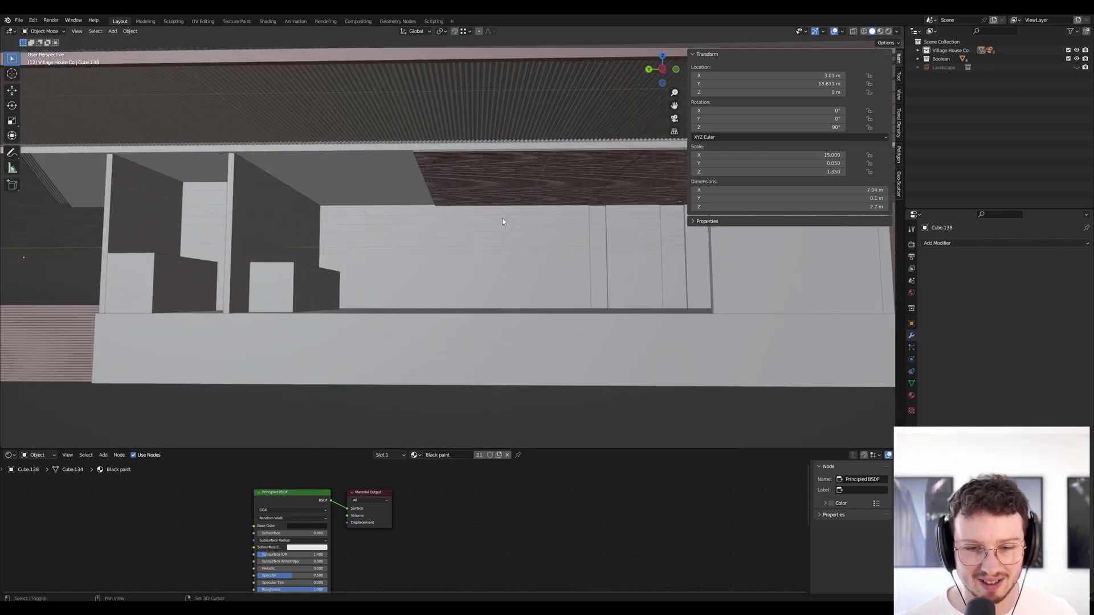
scroll(428, 212, up, 4)
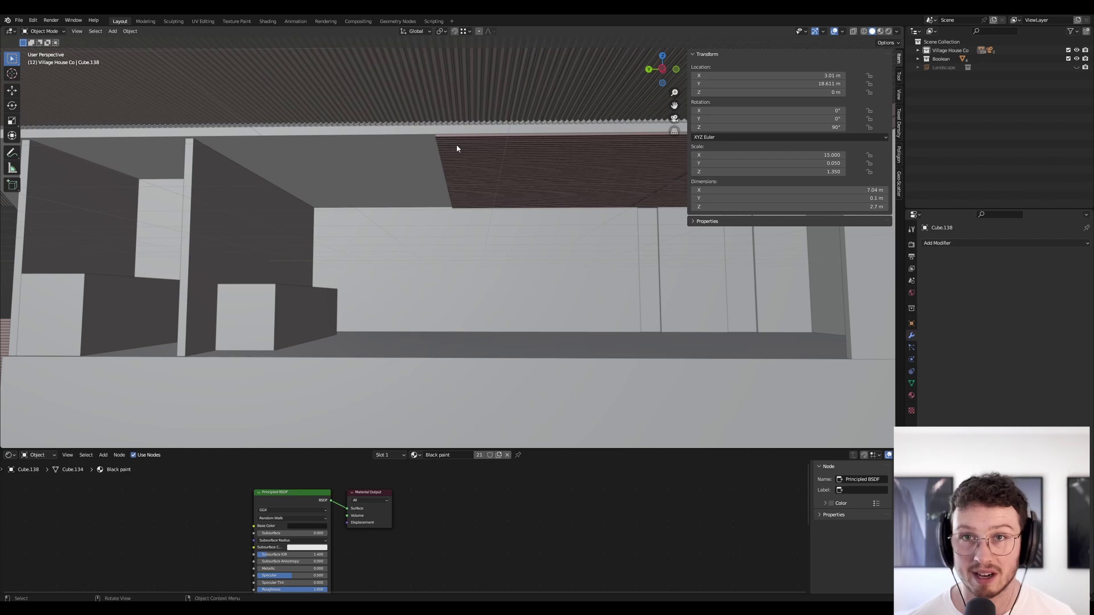
middle_drag(450, 146, 563, 182)
click(564, 177)
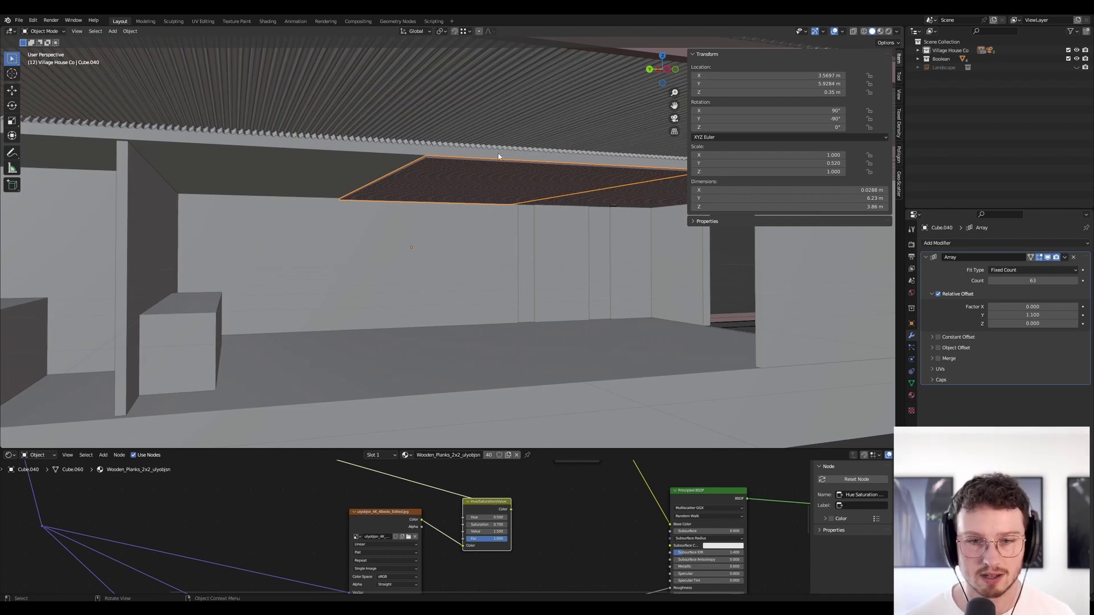
scroll(559, 184, down, 3)
middle_drag(557, 202, 513, 203)
scroll(245, 256, up, 4)
middle_drag(444, 247, 473, 246)
Duplicate the main room's counter and place the copy about 4.05 m away along negative Y
click(330, 336)
middle_drag(323, 337, 425, 248)
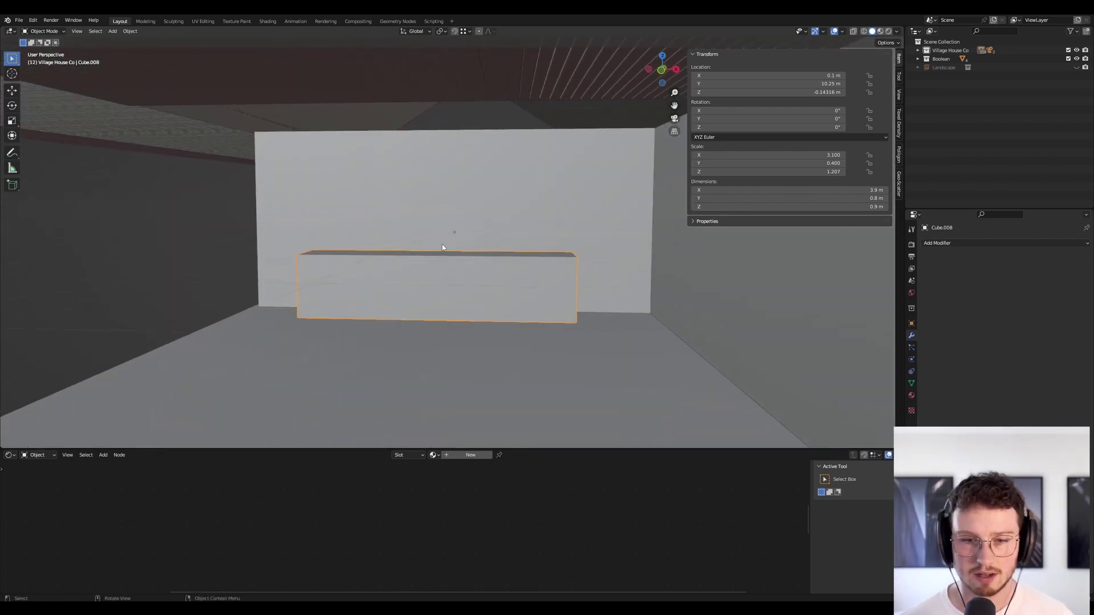
key(shift+d)
key(x)
key(y)
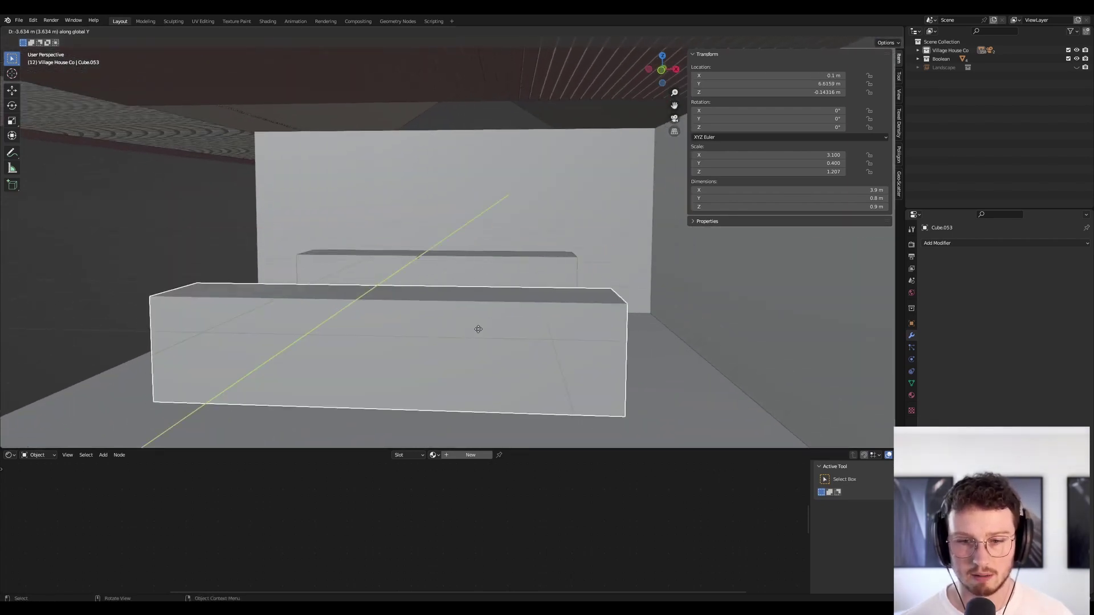
click(488, 331)
Snap the copied counter against the original along Y, then offset it back into the room to a Y location of 8.25 m
text(gy7)
right_click(576, 259)
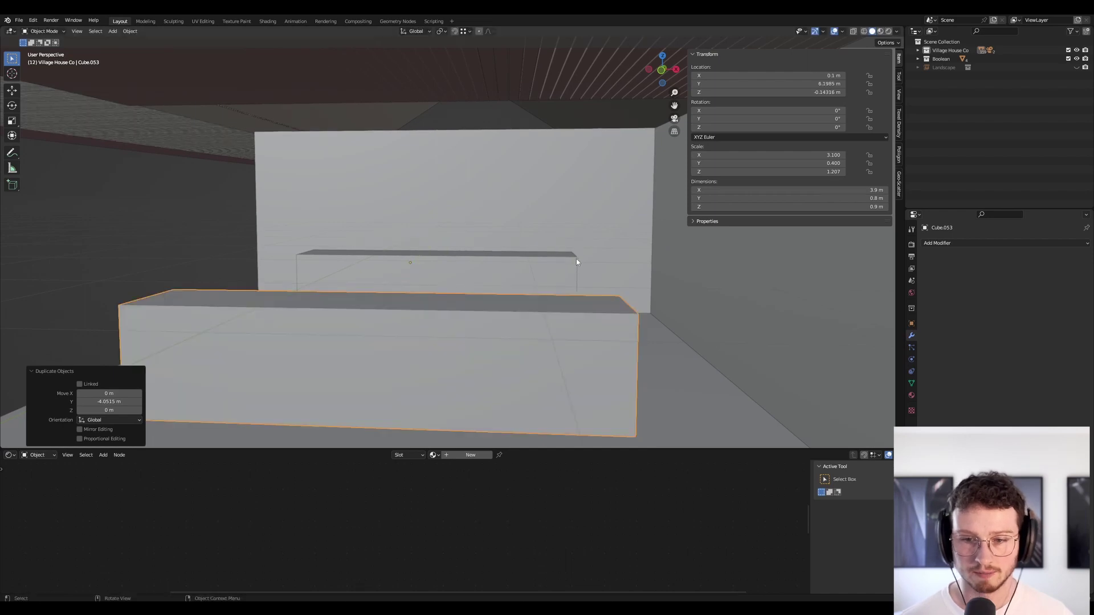
key(g)
key(y)
ctrl+click(578, 259)
key(g)
key(y)
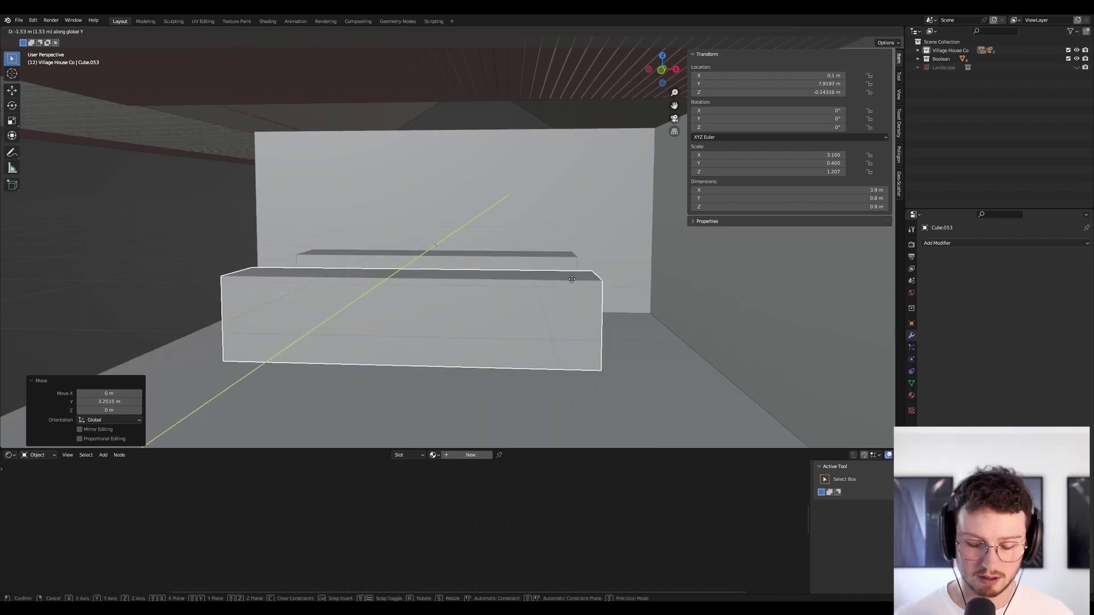
click(572, 283)
Delete the timber slat ceiling panel on the counter side of the main room
middle_drag(471, 282, 573, 289)
scroll(541, 281, down, 4)
middle_drag(505, 276, 588, 294)
scroll(522, 278, down, 3)
click(362, 276)
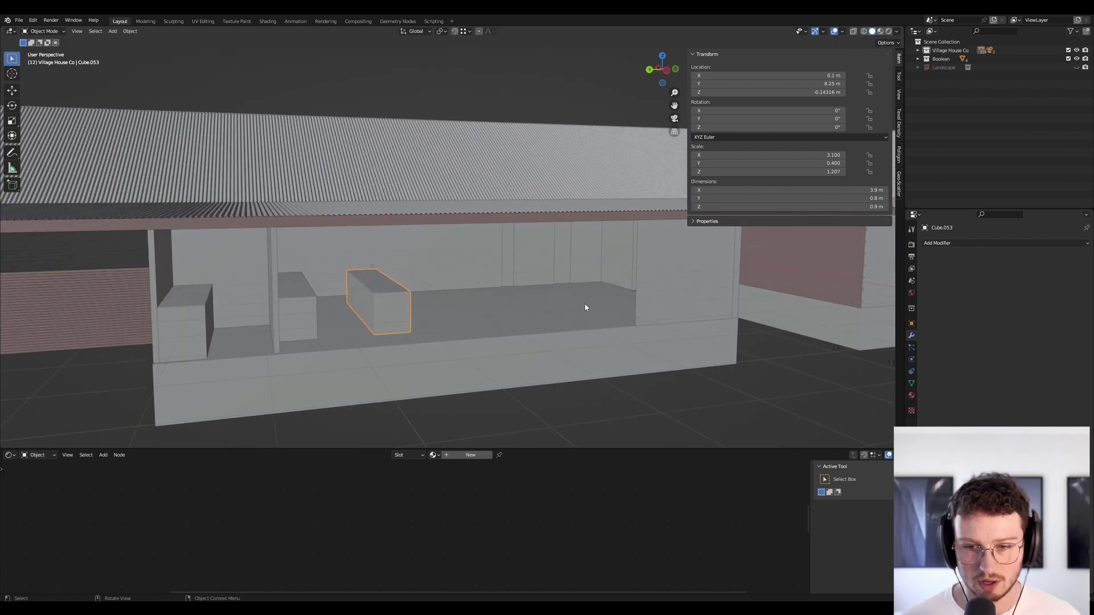
middle_drag(526, 312, 423, 290)
click(472, 150)
shift+middle_drag(587, 184, 391, 213)
key(Delete)
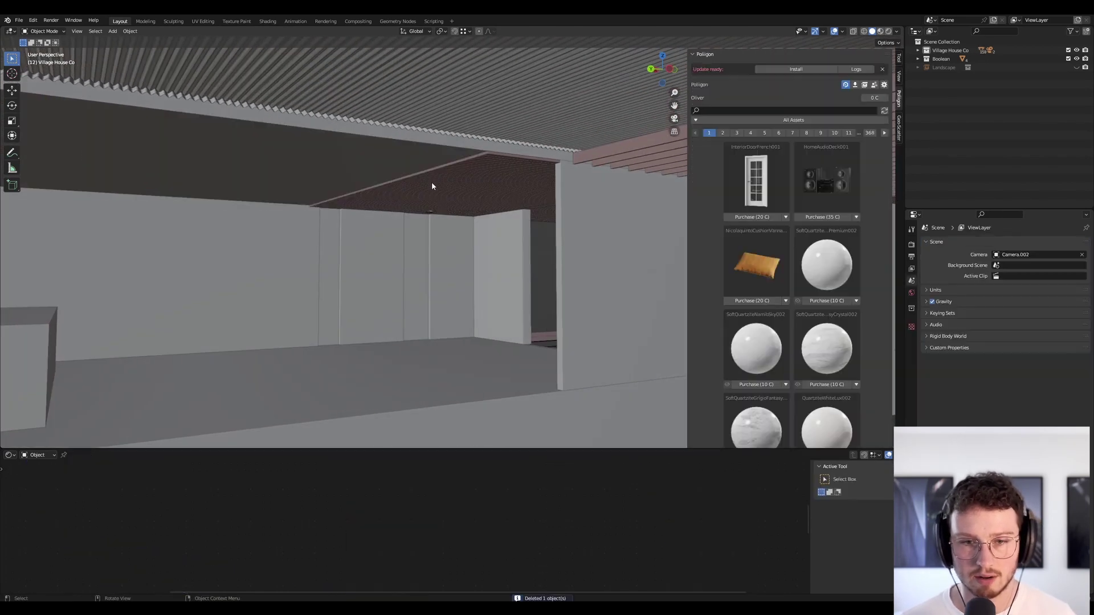
Delete the remaining timber slat ceiling panel over the main room, restore the dark ceiling slab and save the file
click(375, 195)
key(Tab)
middle_drag(485, 164, 562, 173)
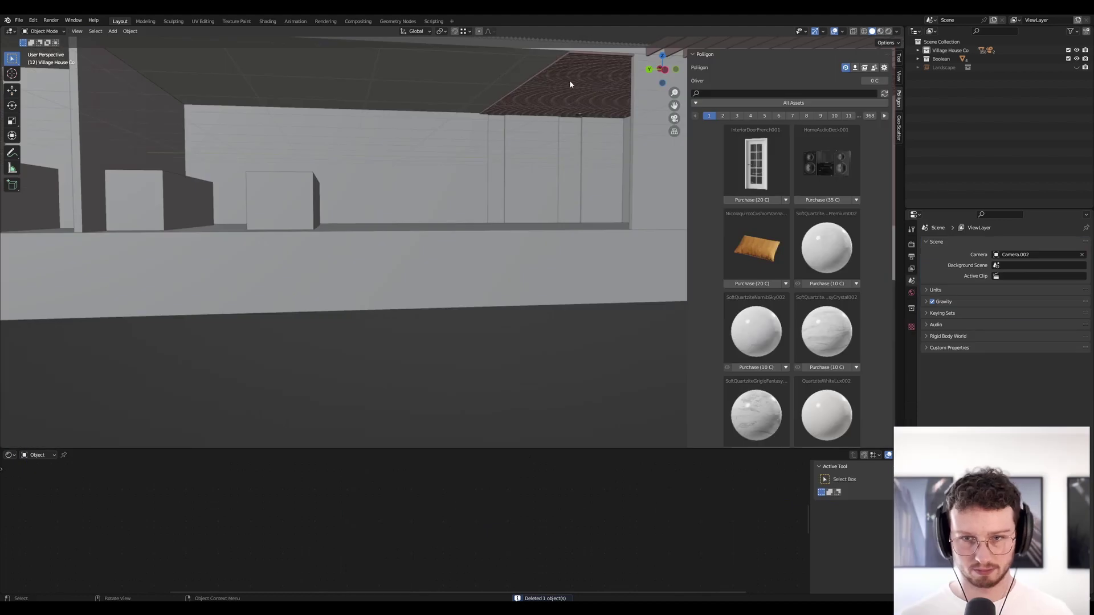
click(569, 81)
key(Delete)
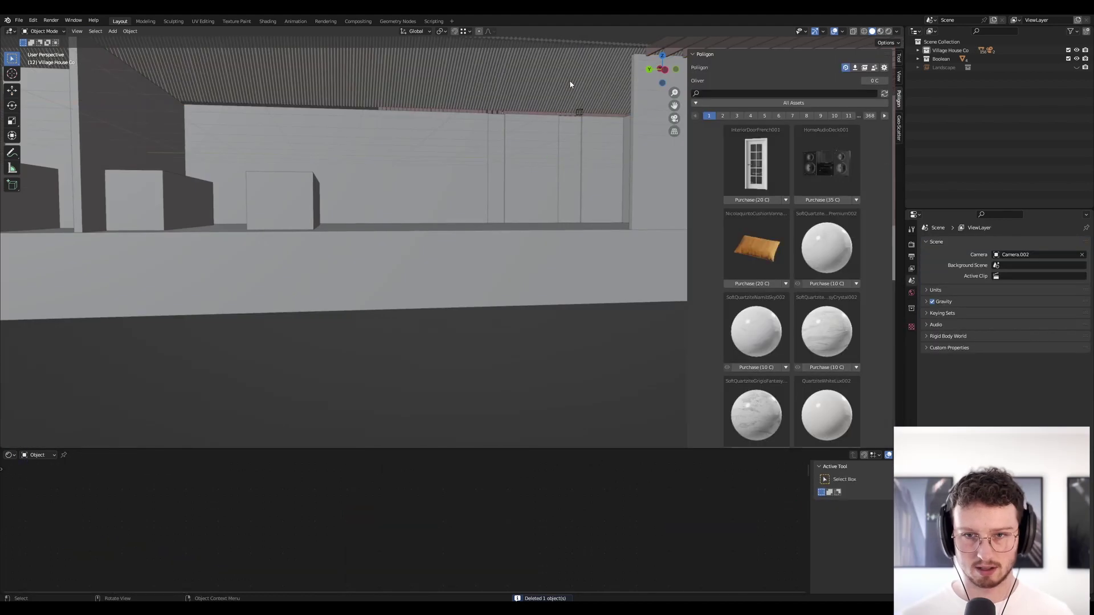
key(ctrl+z)
key(ctrl+s)
scroll(591, 131, down, 5)
scroll(572, 123, up, 6)
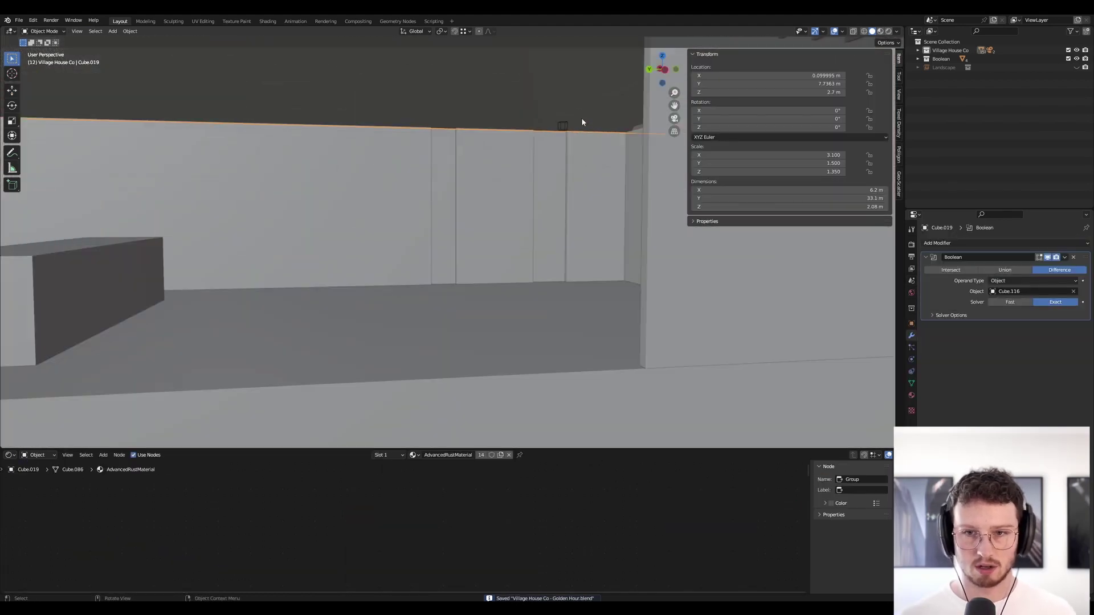
Delete the small leftover fixture at the ceiling edge above the main room's back wall
click(561, 128)
key(Delete)
scroll(564, 139, down, 5)
shift+middle_drag(562, 146, 404, 172)
scroll(394, 174, up, 5)
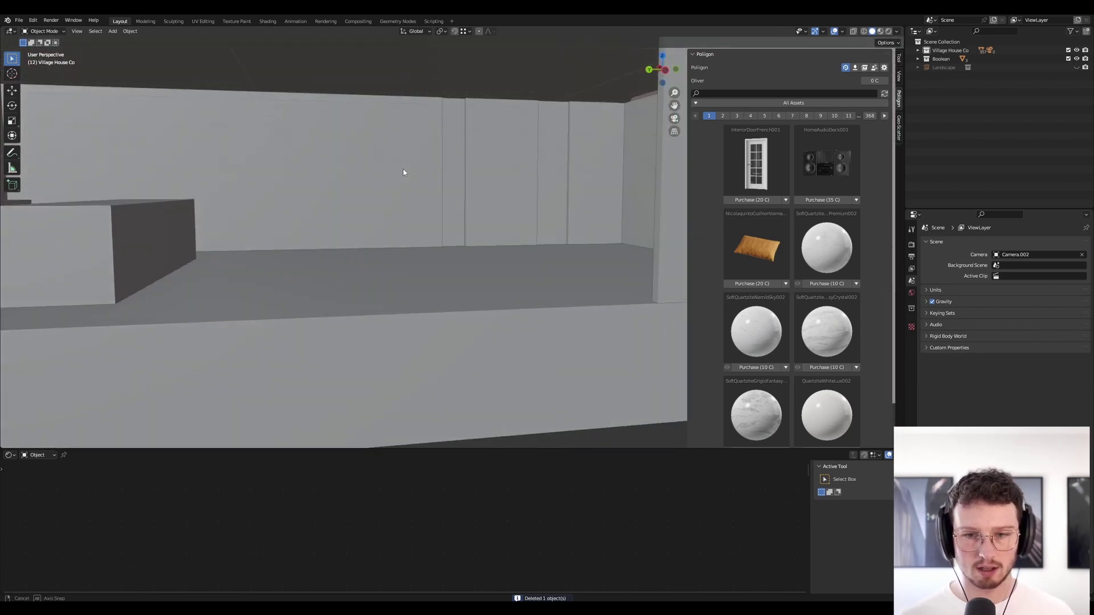
Extend the side face of the black-painted back wall panel along Y to cover the adjacent narrow strip
click(442, 136)
click(471, 138)
key(Tab)
click(466, 148)
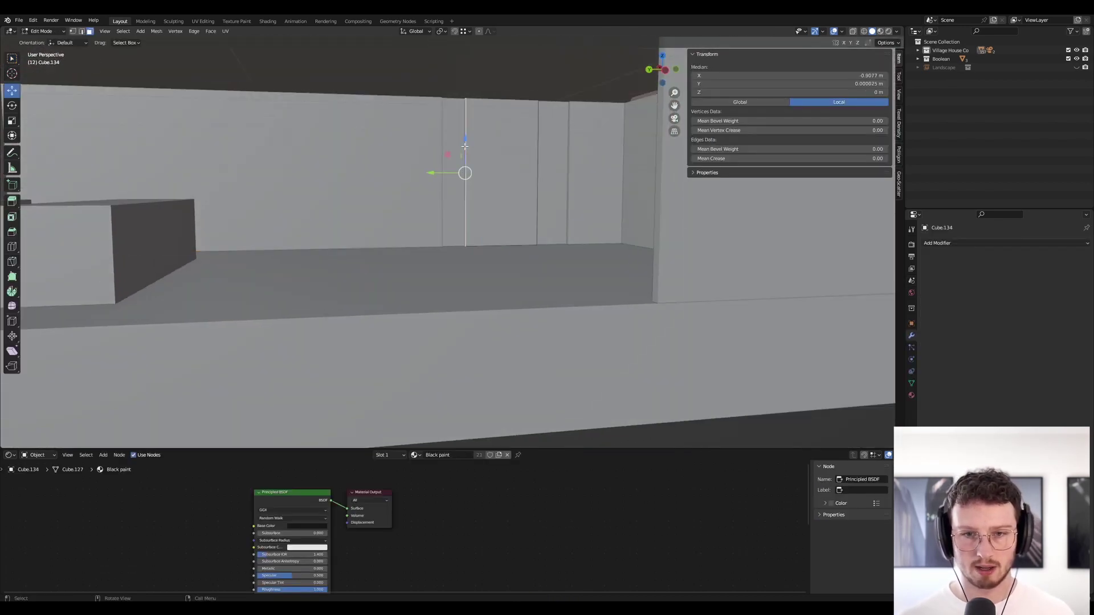
key(g)
key(y)
click(456, 128)
key(Tab)
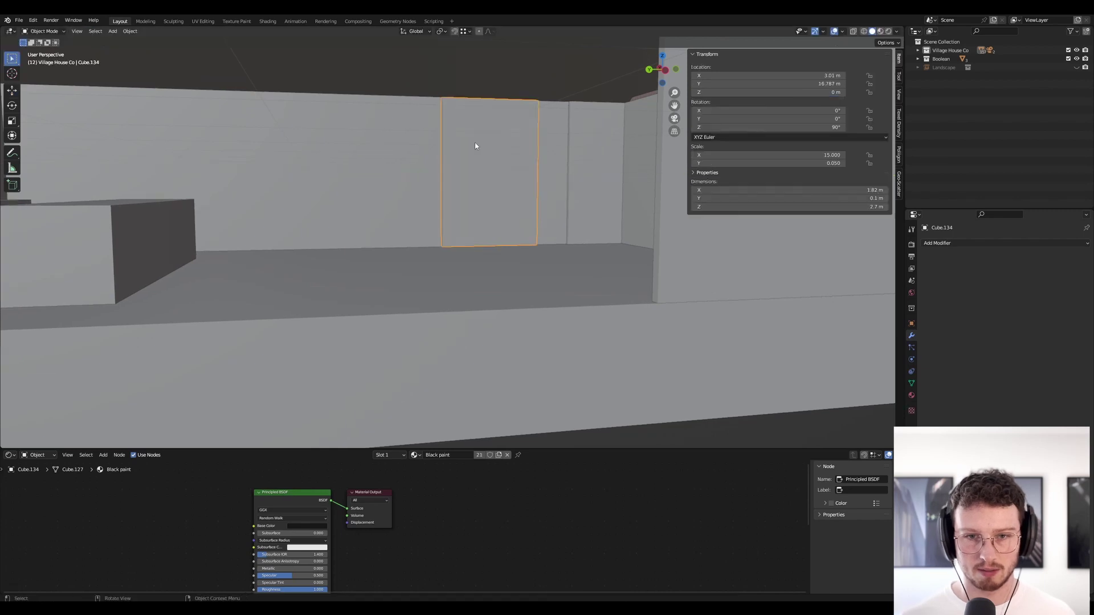
Delete the neighbouring back wall piece, stretch the black-painted panel about 7 m along Y to the partition, and save the file
scroll(553, 191, down, 4)
key(Delete)
click(482, 155)
key(Tab)
key(g)
key(y)
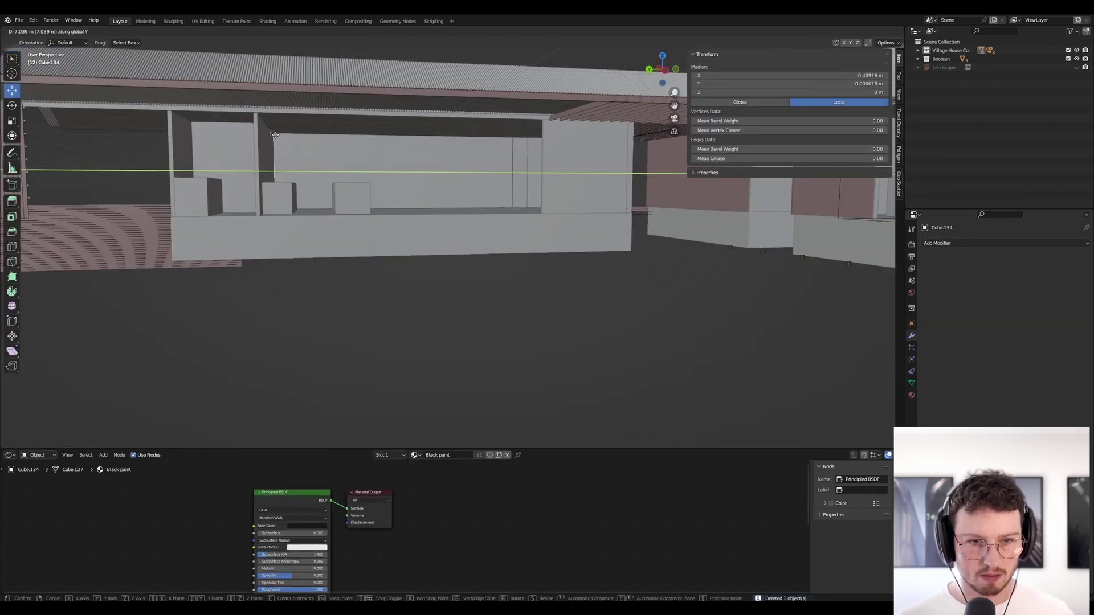
click(278, 136)
key(Tab)
click(619, 275)
key(ctrl+s)
Inspect the rammed-earth end wall, the door openings and the ceiling edge at the far end of the main room
scroll(613, 178, up, 1)
middle_drag(612, 178, 470, 214)
scroll(629, 216, up, 4)
click(468, 213)
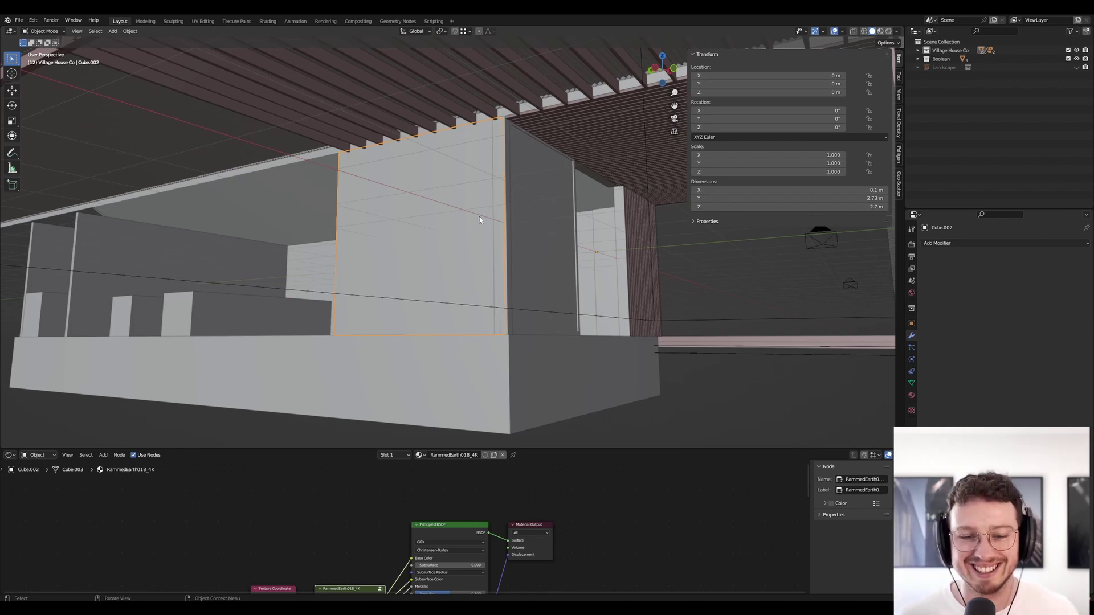
scroll(703, 275, up, 5)
middle_drag(701, 274, 673, 285)
scroll(608, 172, up, 5)
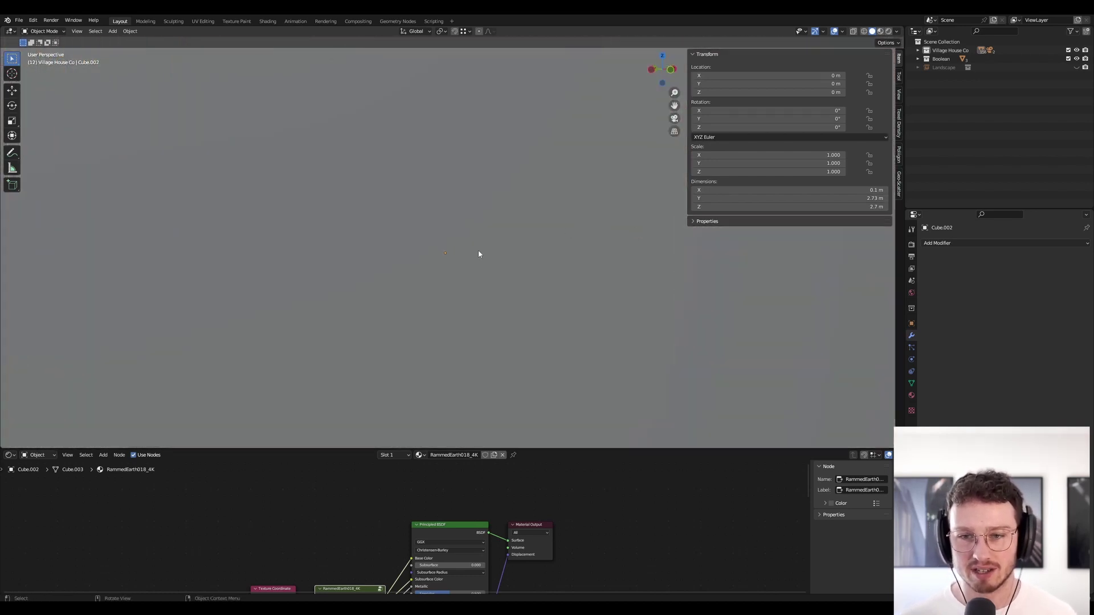
scroll(400, 285, up, 4)
scroll(712, 232, down, 6)
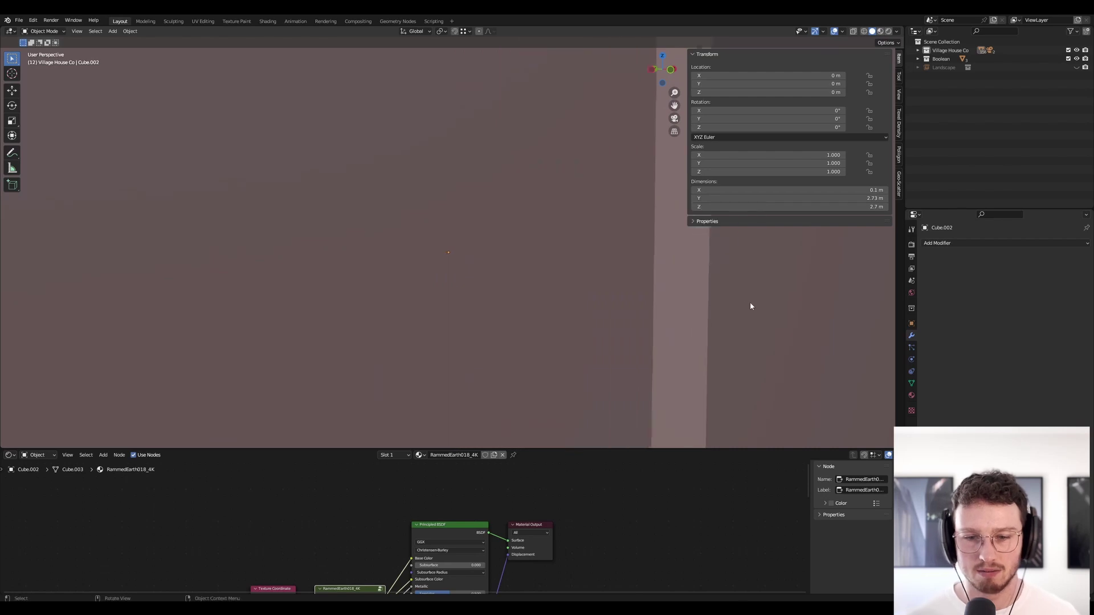
middle_drag(818, 291, 630, 263)
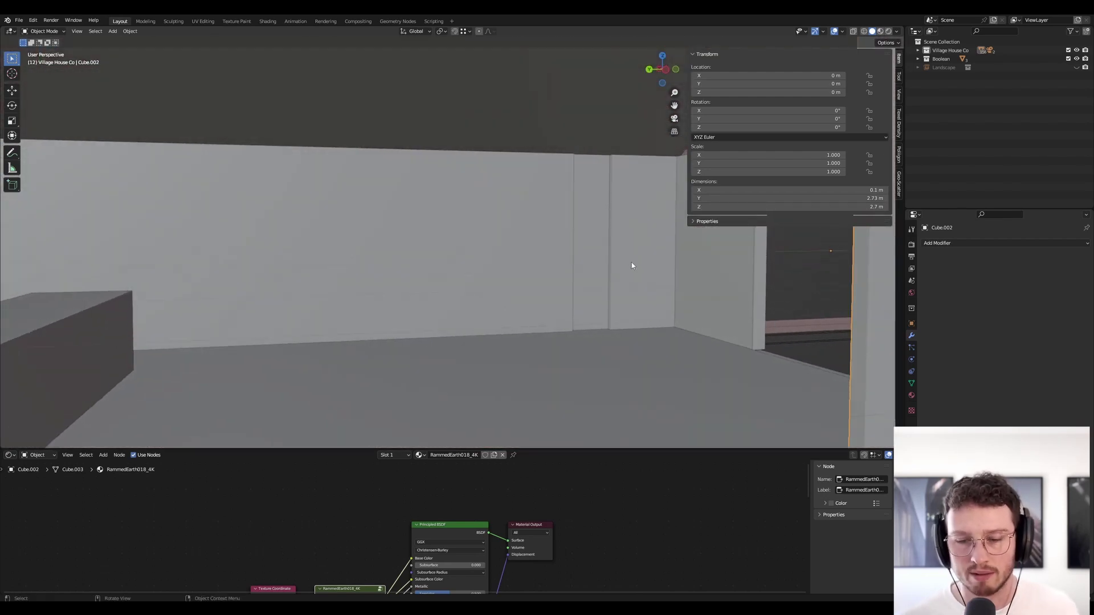
middle_drag(621, 212, 381, 165)
click(344, 137)
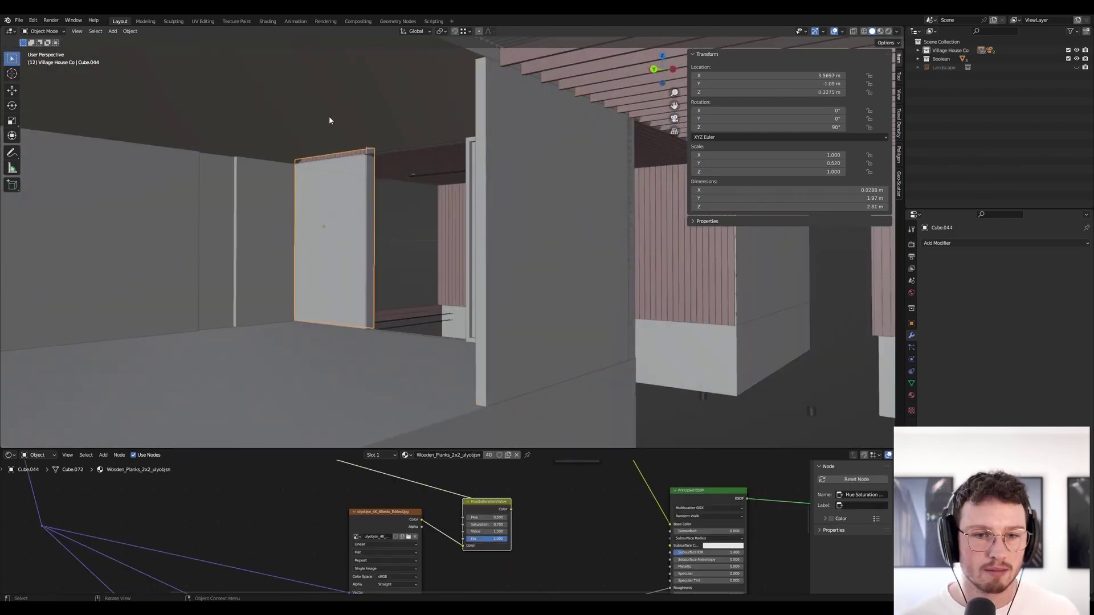
middle_drag(329, 120, 691, 336)
key(shift+a)
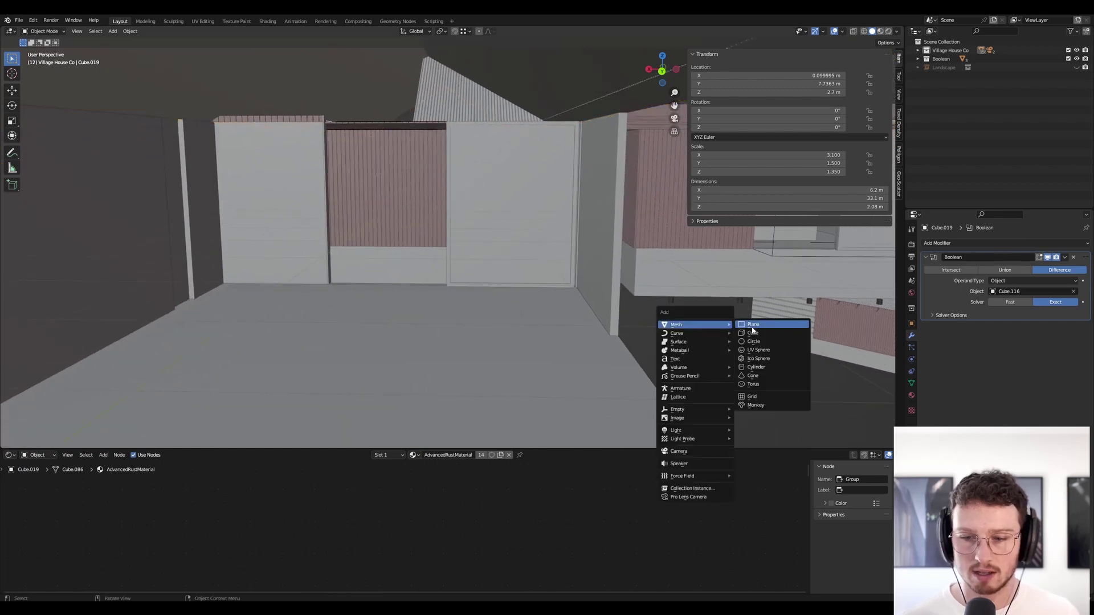
click(753, 325)
key(g)
click(585, 125)
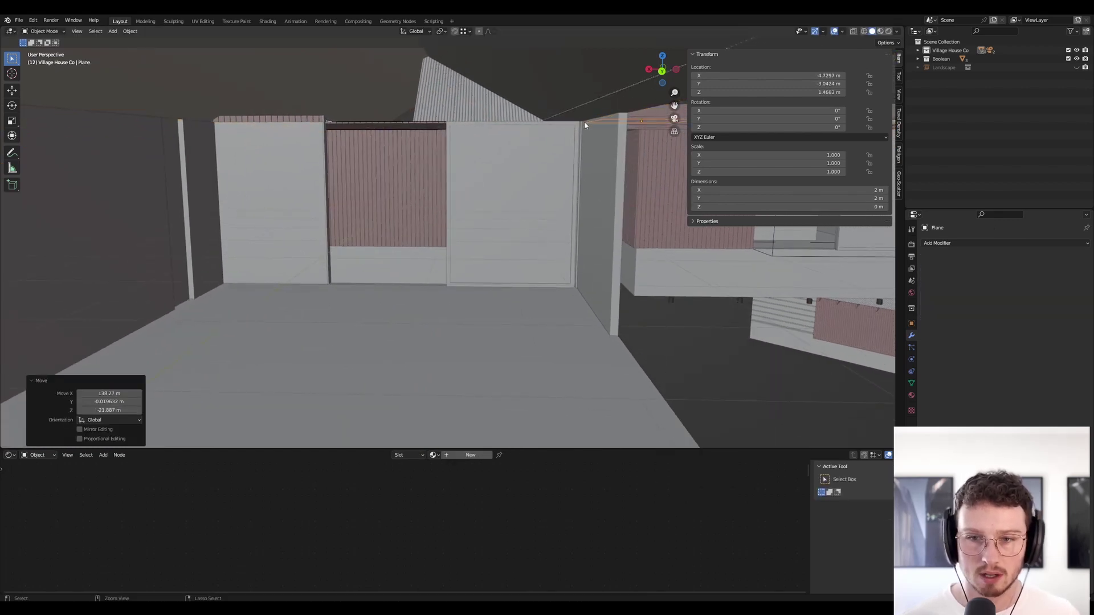
key(Delete)
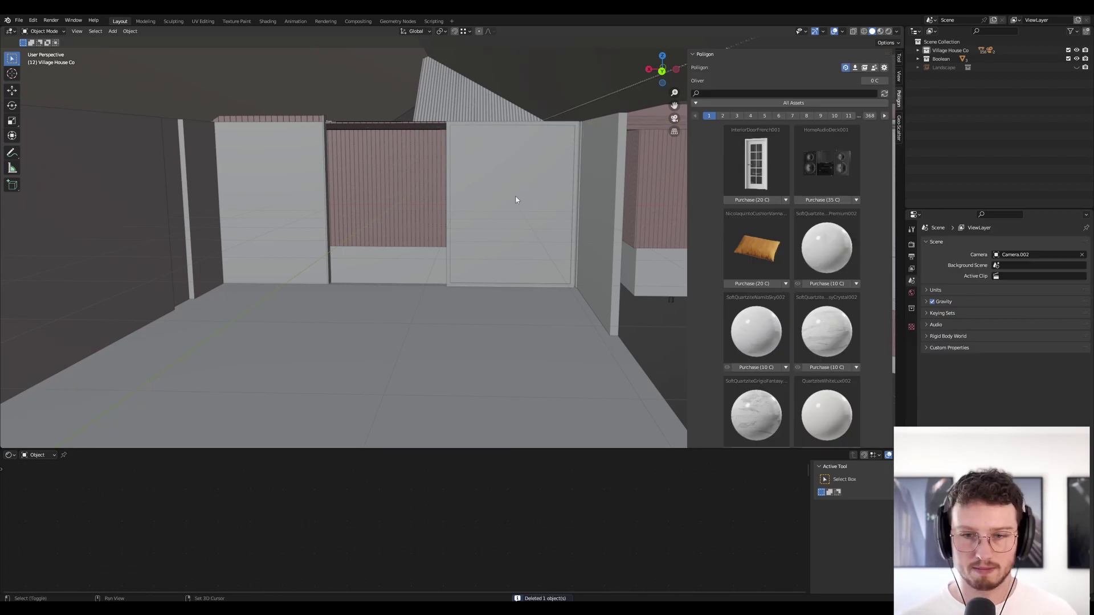
Add a cube and snap it onto the wall tops at the room's far end, at about X 1.96, Y 1.05, Z 2.35 m
key(shift+a)
mouse_move(497, 200)
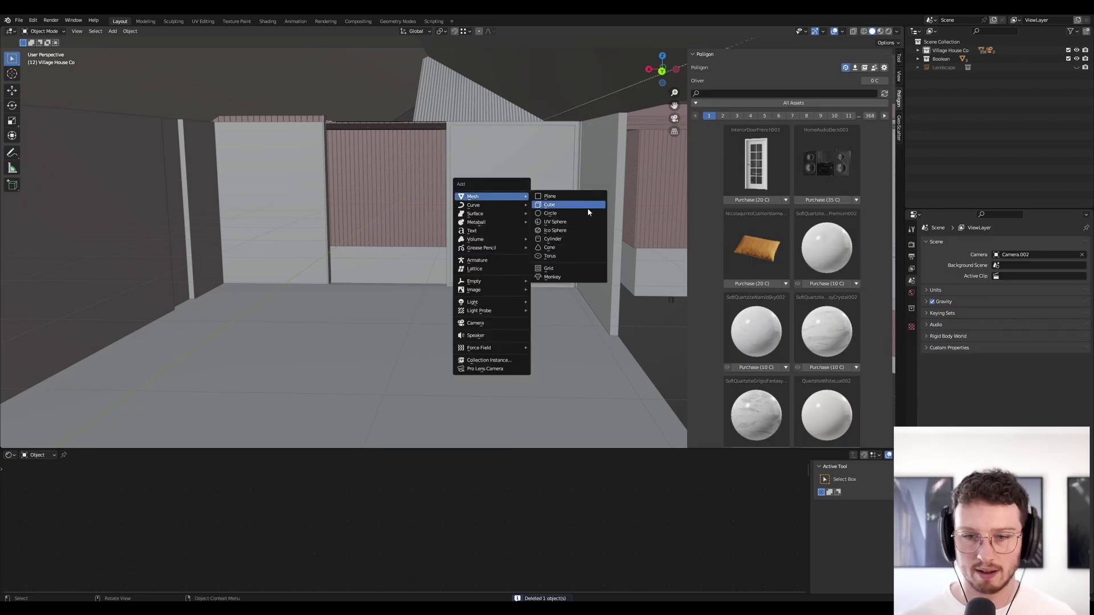
click(570, 204)
key(g)
ctrl+click(580, 122)
key(g)
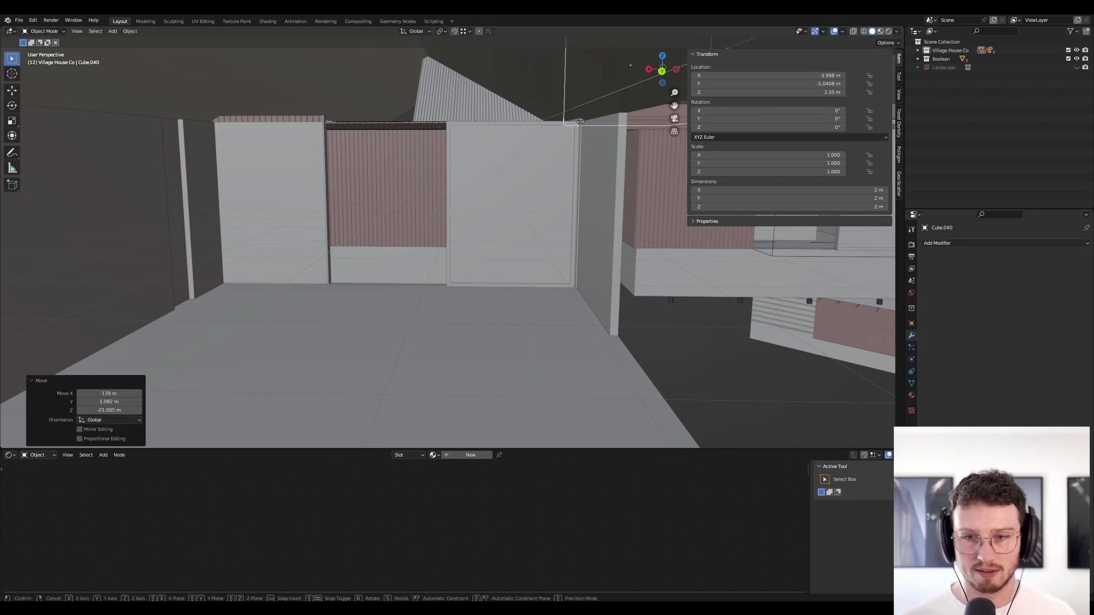
key(x)
key(y)
ctrl+click(619, 113)
key(g)
click(215, 122)
Stretch the new cube's side face along X across the room to the opposite side wall
key(Tab)
click(334, 95)
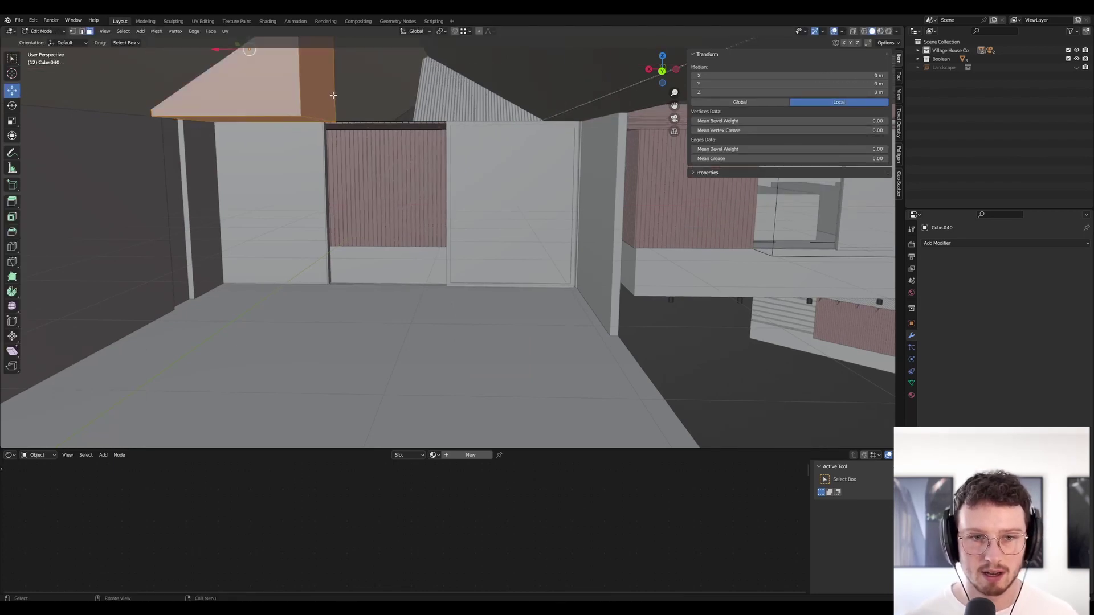
key(g)
key(x)
click(563, 91)
click(563, 91)
Move the stretched side face a further 0.1 m along negative X over the side wall
scroll(604, 108, up, 2)
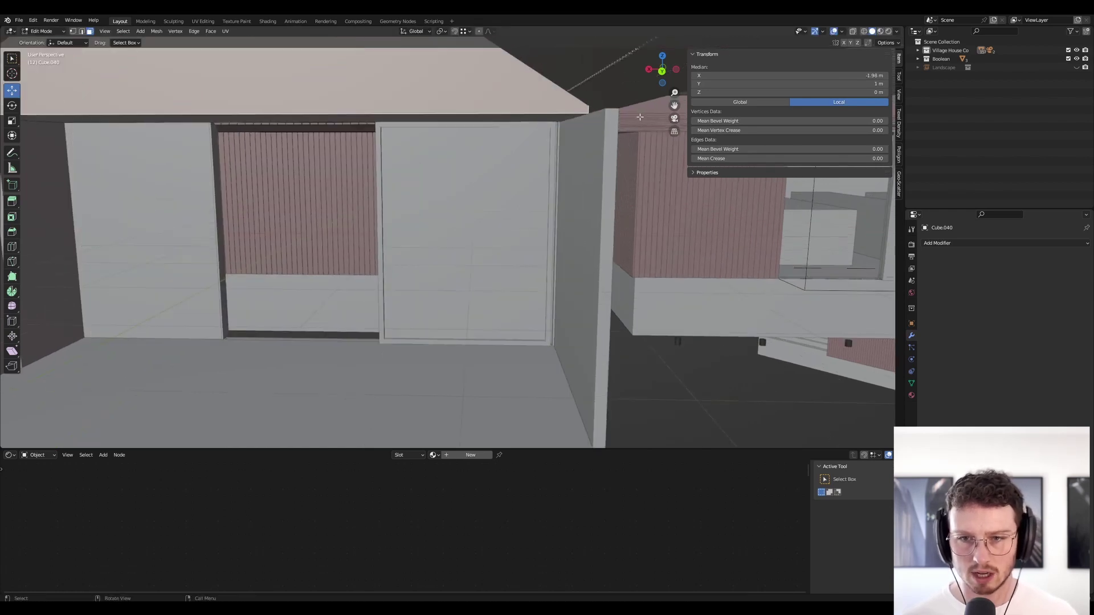
mouse_move(616, 108)
middle_down()
mouse_move(600, 103)
mouse_move(615, 115)
mouse_move(601, 111)
middle_up()
click(598, 104)
text(gx-.1)
key(Return)
Extend the ceiling block's opposite side face along X to the back wall's edge, making the block 6.23 m wide
key(Tab)
key(Tab)
click(435, 100)
middle_drag(435, 101, 463, 153)
scroll(620, 148, up, 3)
scroll(620, 148, up, 2)
scroll(569, 140, up, 2)
click(490, 148)
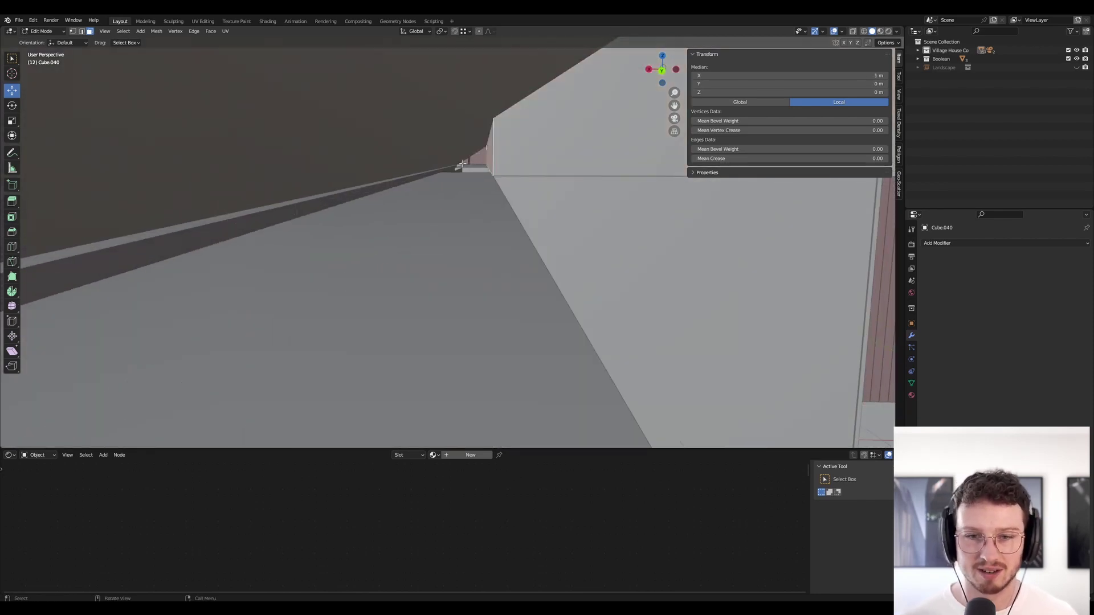
key(g)
key(y)
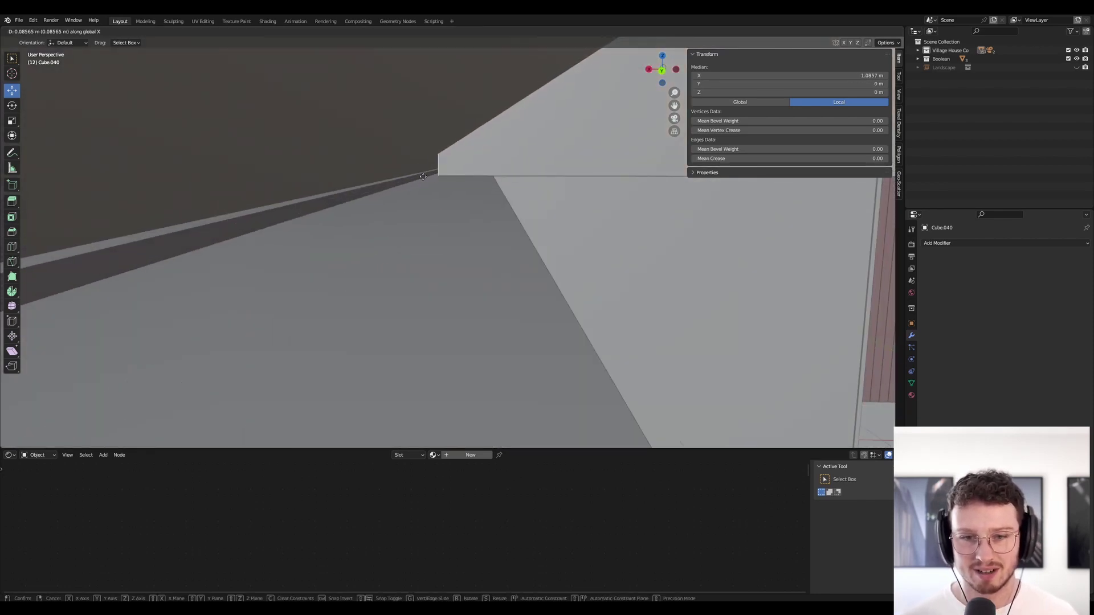
click(404, 175)
Extend the ceiling block's end face 8.6 m along Y to the partition beside the counters
middle_drag(404, 175, 532, 161)
key(g)
key(y)
click(261, 132)
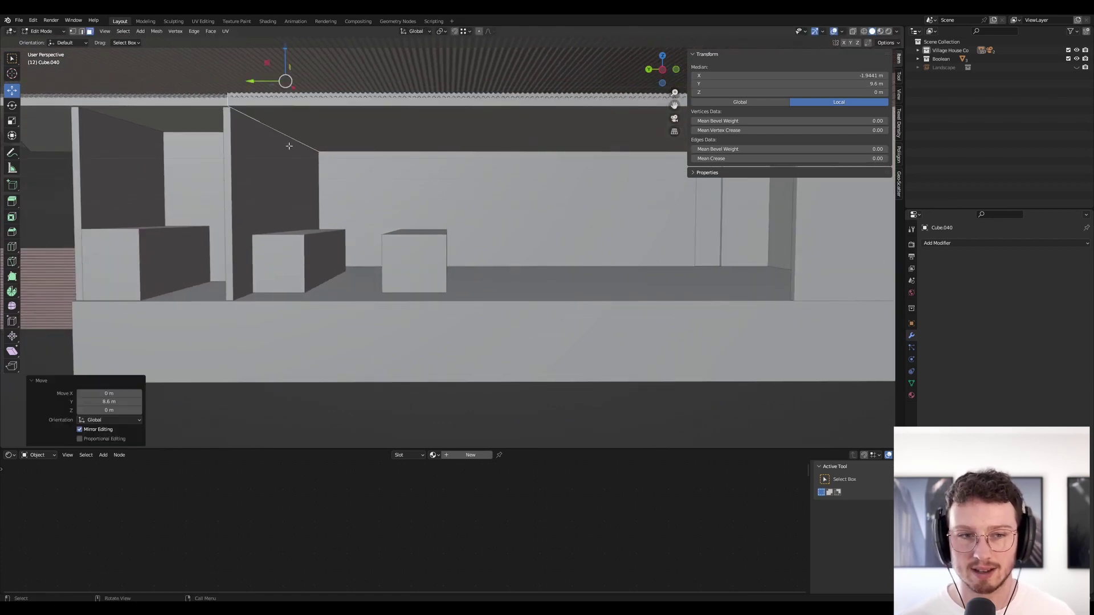
Lower the ceiling block's top face along Z to make a slab about 0.11 m thick beneath the corrugated roof
scroll(263, 132, up, 6)
middle_drag(436, 177, 374, 139)
scroll(374, 139, down, 10)
middle_drag(445, 130, 359, 134)
click(439, 90)
scroll(437, 116, up, 7)
key(g)
key(z)
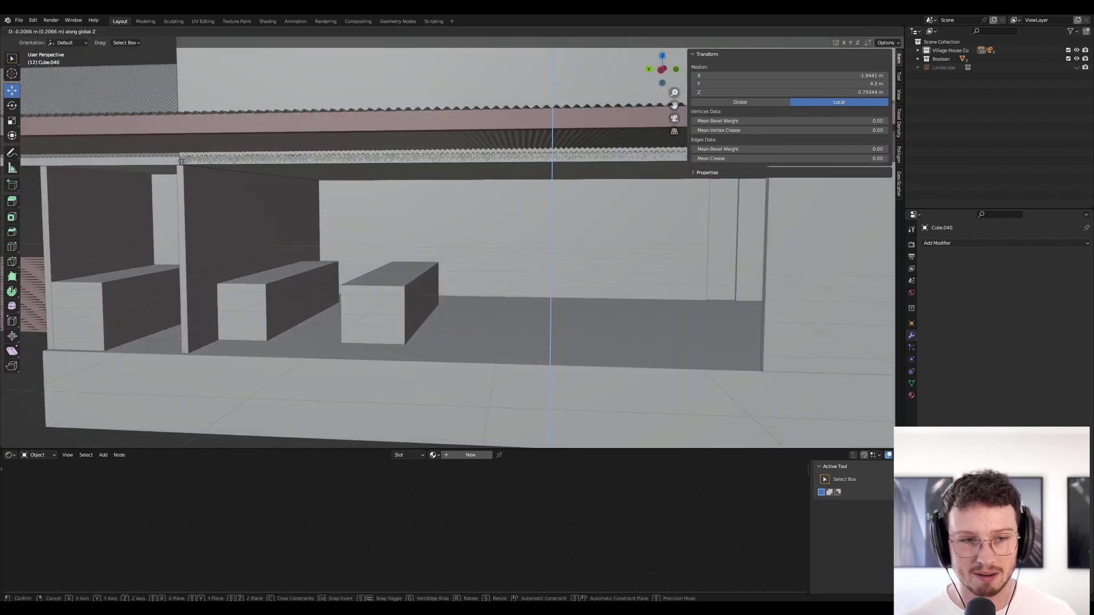
click(342, 248)
Check how the new ceiling slab meets the back wall, the partition and the open front edge
scroll(386, 203, up, 5)
middle_drag(385, 200, 378, 198)
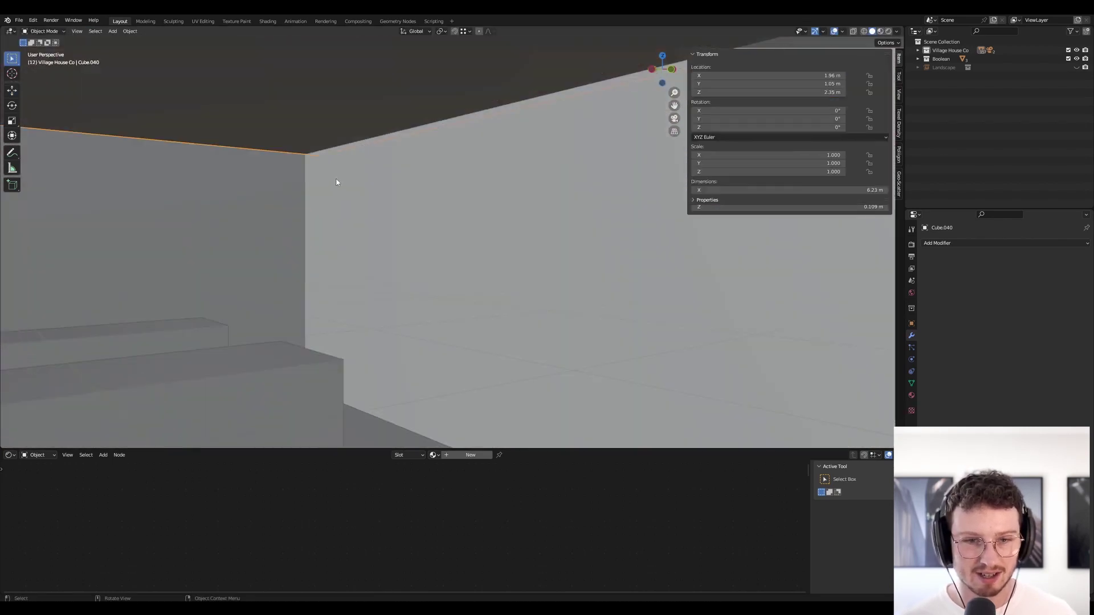
middle_drag(333, 178, 422, 181)
middle_drag(266, 183, 185, 140)
scroll(276, 191, down, 5)
scroll(322, 193, down, 5)
key(Tab)
scroll(319, 188, up, 8)
scroll(185, 141, down, 4)
middle_drag(483, 156, 300, 161)
scroll(607, 148, up, 2)
key(Tab)
scroll(425, 287, down, 5)
scroll(362, 300, up, 6)
middle_drag(361, 300, 399, 297)
scroll(399, 299, down, 4)
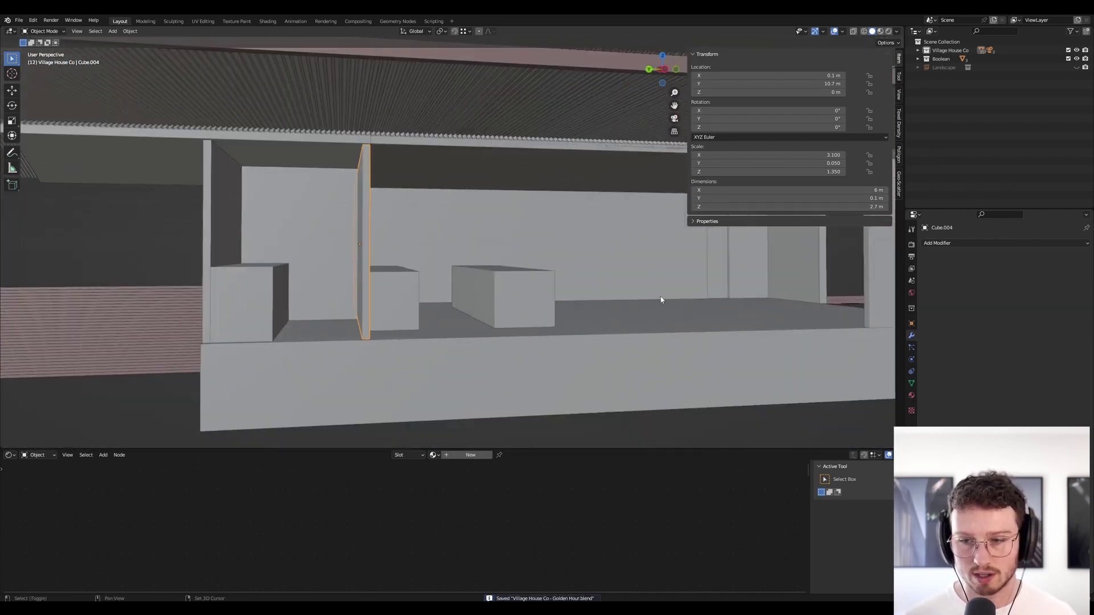
scroll(430, 317, up, 4)
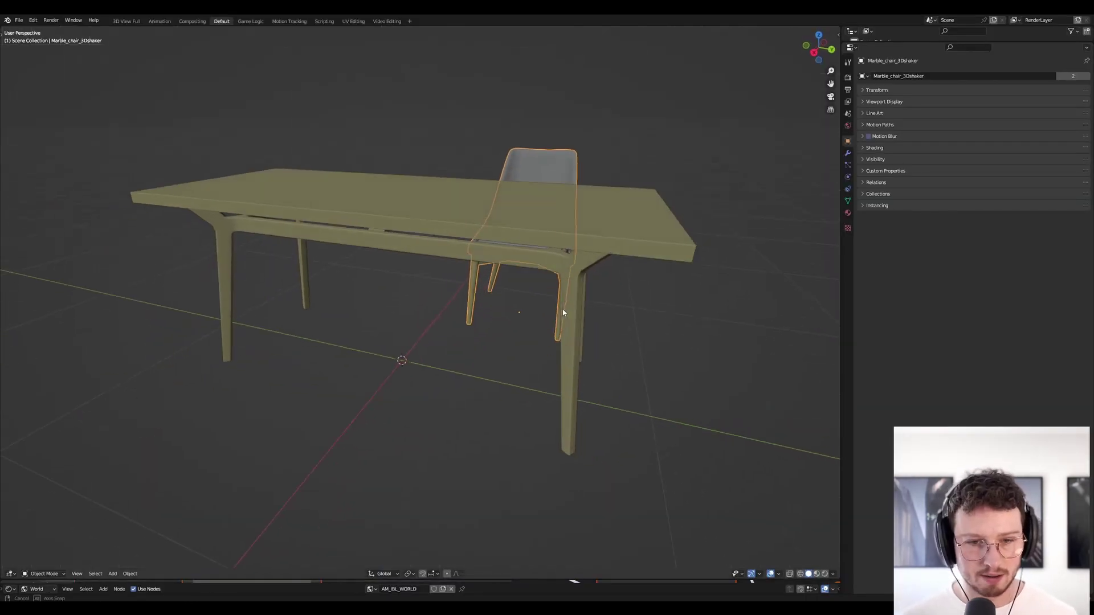
Copy the Boras table and the Marble chair from the furniture file and switch back to the village house file
scroll(534, 305, down, 4)
middle_drag(515, 278, 569, 251)
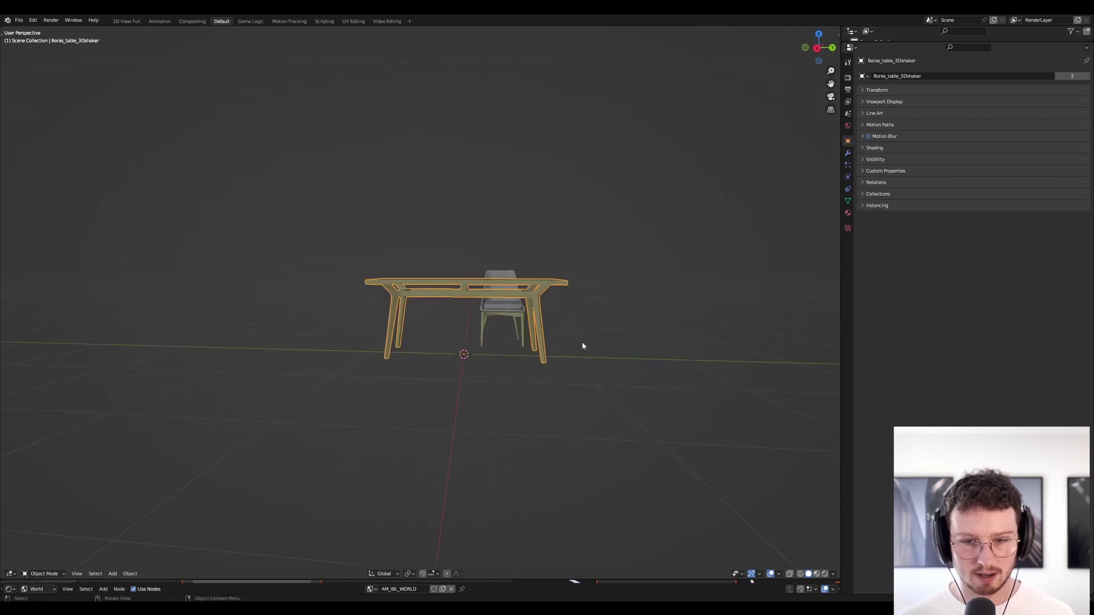
shift+click(501, 304)
key(ctrl+c)
key(alt+Tab)
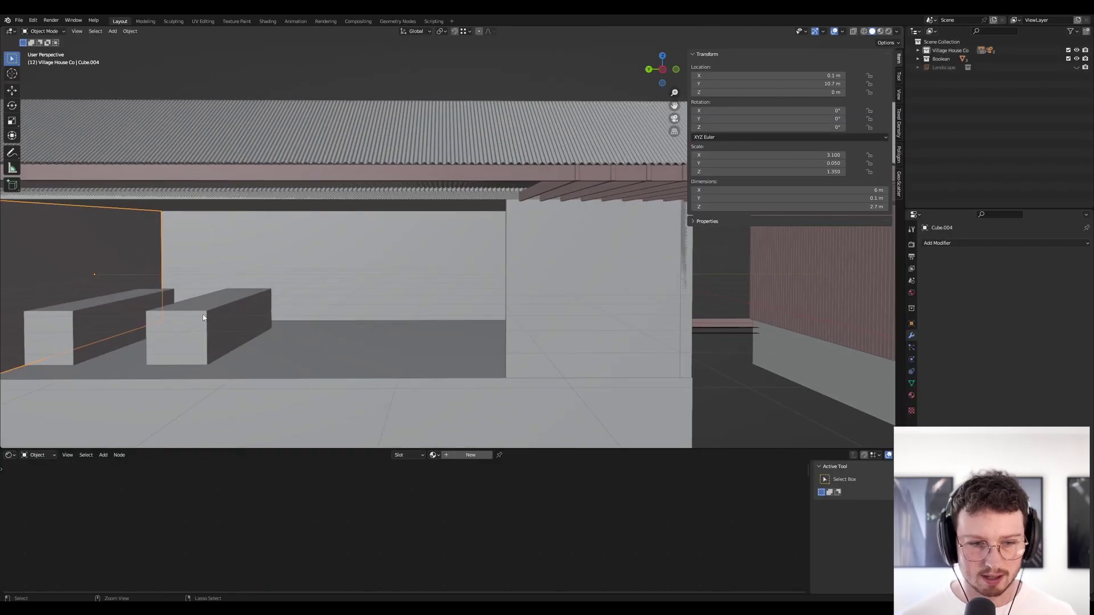
Paste the table and chair beside the counter, lower them to the floor and move them about 3.05 m along negative Y
click(207, 313)
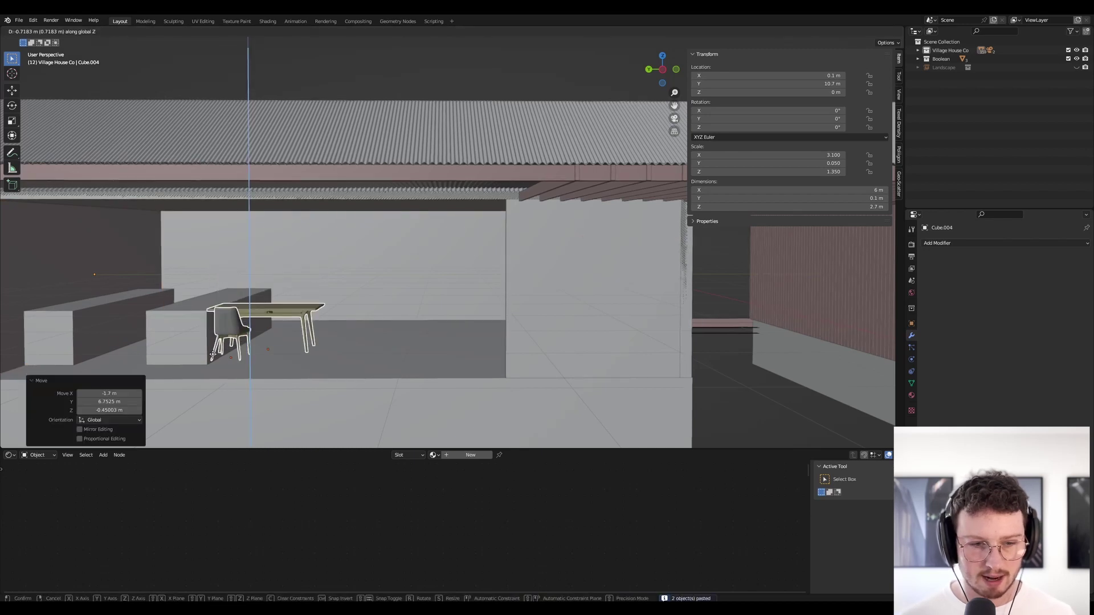
key(g)
key(y)
click(396, 383)
key(KP_Decimal)
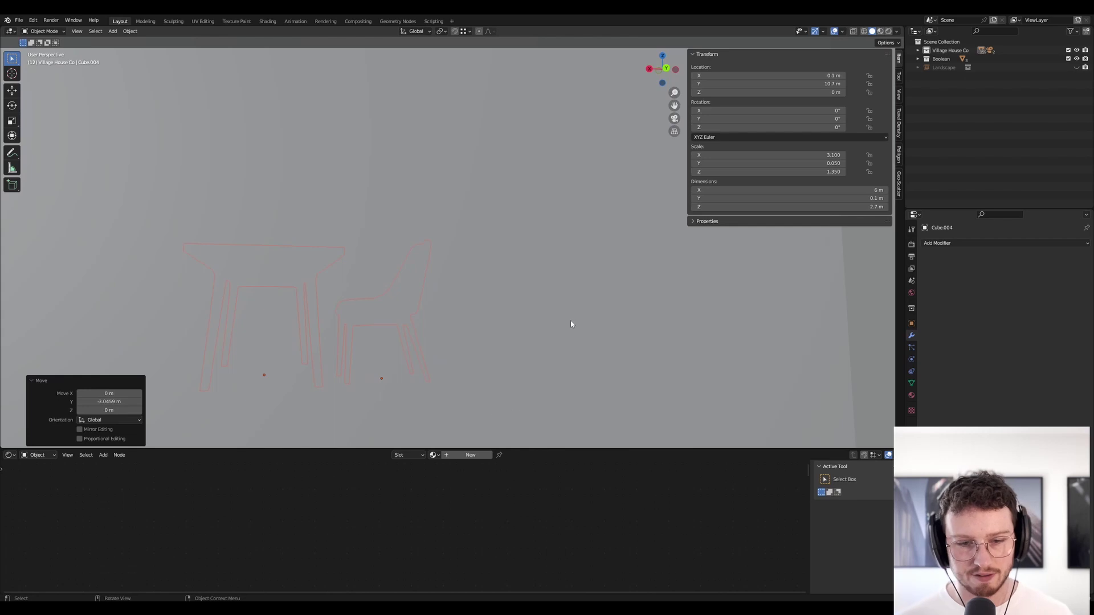
middle_drag(570, 320, 427, 313)
scroll(389, 324, down, 7)
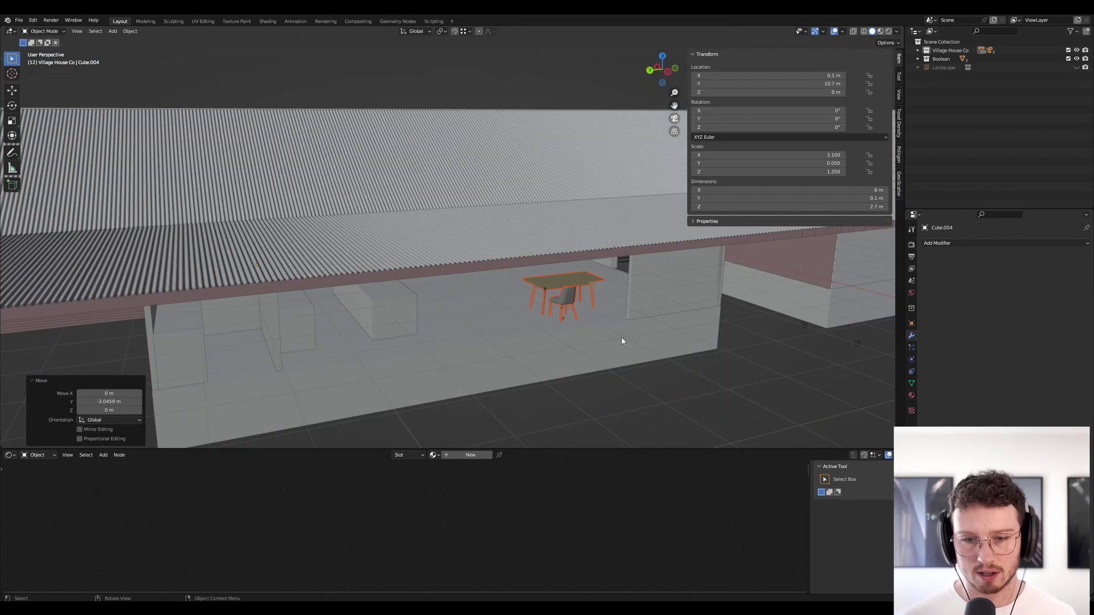
key(KP_Decimal)
middle_drag(542, 313, 482, 264)
key(r)
key(z)
click(259, 278)
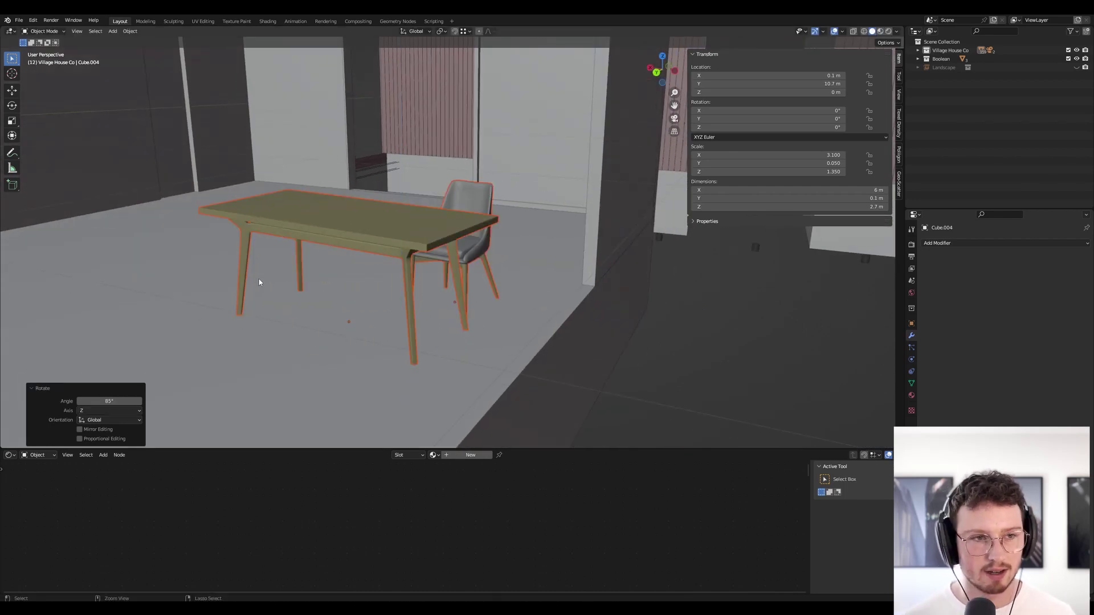
key(ctrl+z)
Rotate the table and chair about the Z axis so the table runs parallel to the counters
key(r)
key(z)
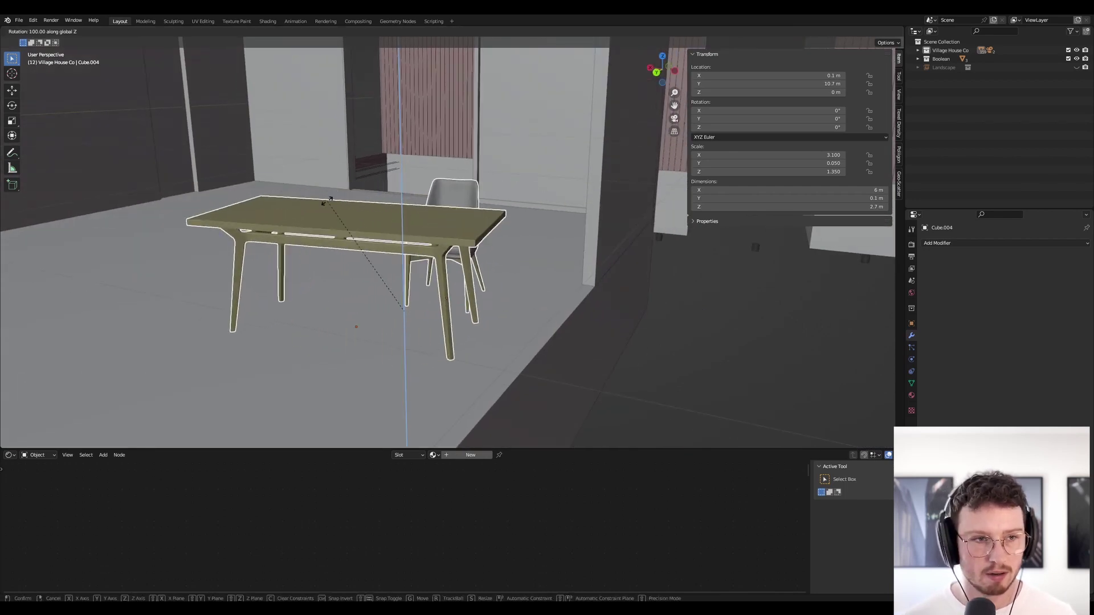
click(344, 198)
middle_drag(344, 198, 362, 247)
Move the table and chair about 2.99 m along Y until the table meets the edge of the counter
scroll(464, 241, down, 4)
click(387, 240)
scroll(378, 237, up, 4)
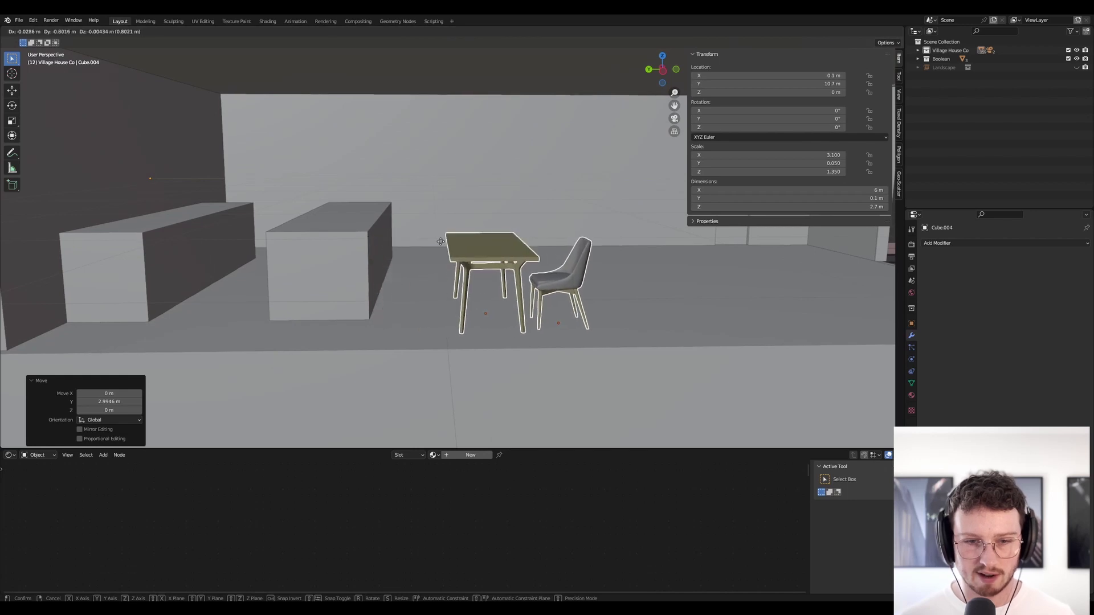
Try to shift the table and chair 0.1 m along negative Y from the counter
key(y)
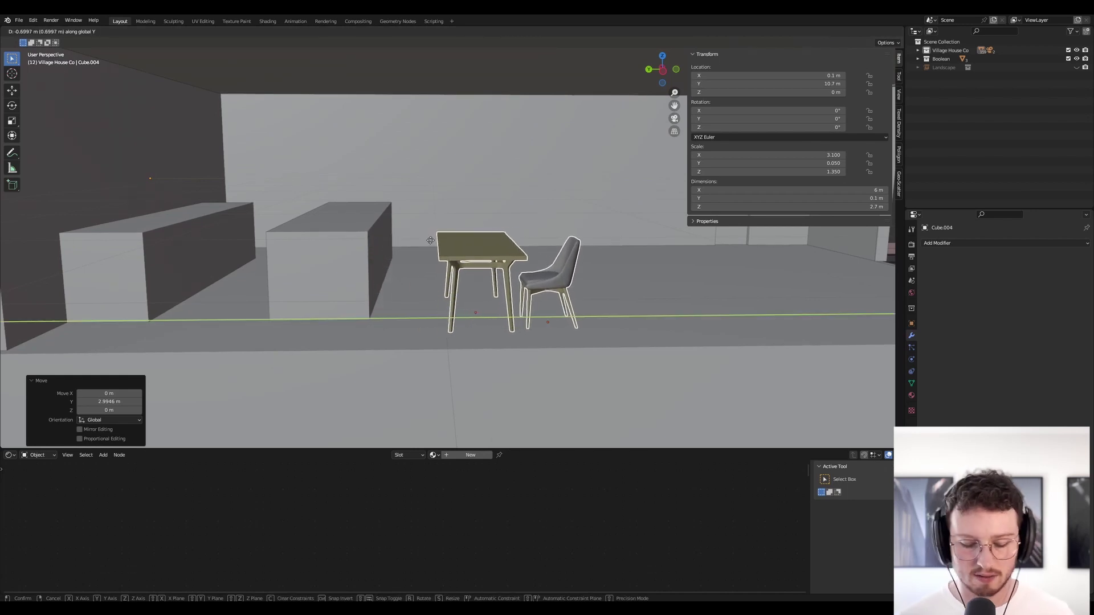
text(-0.1)
key(Return)
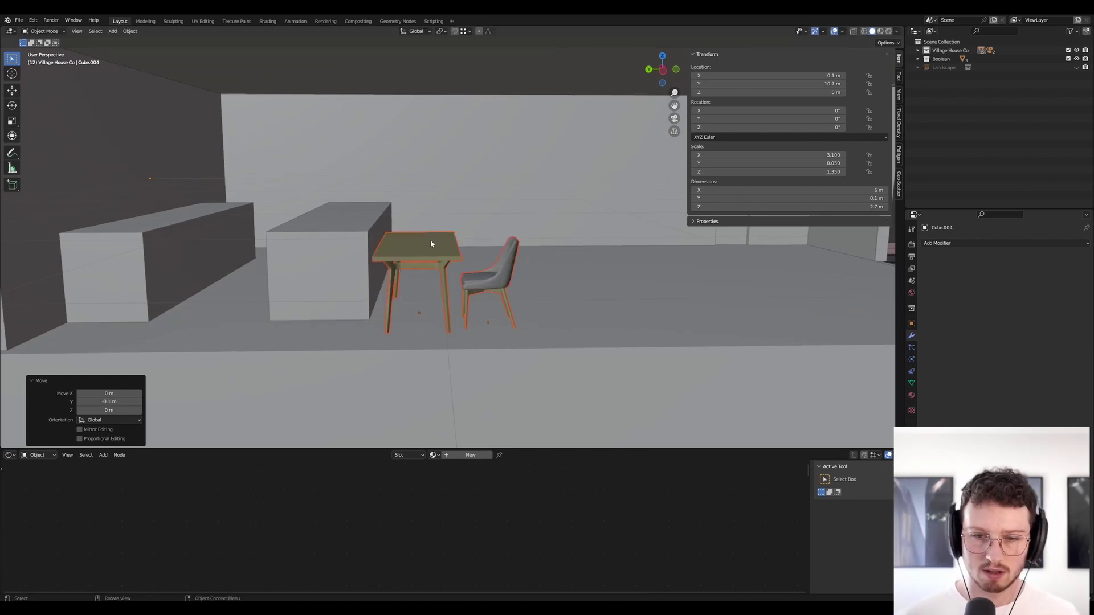
Move the table and chair 1.5 m along negative Y to leave a walkway beside the counter
key(g)
text(y)
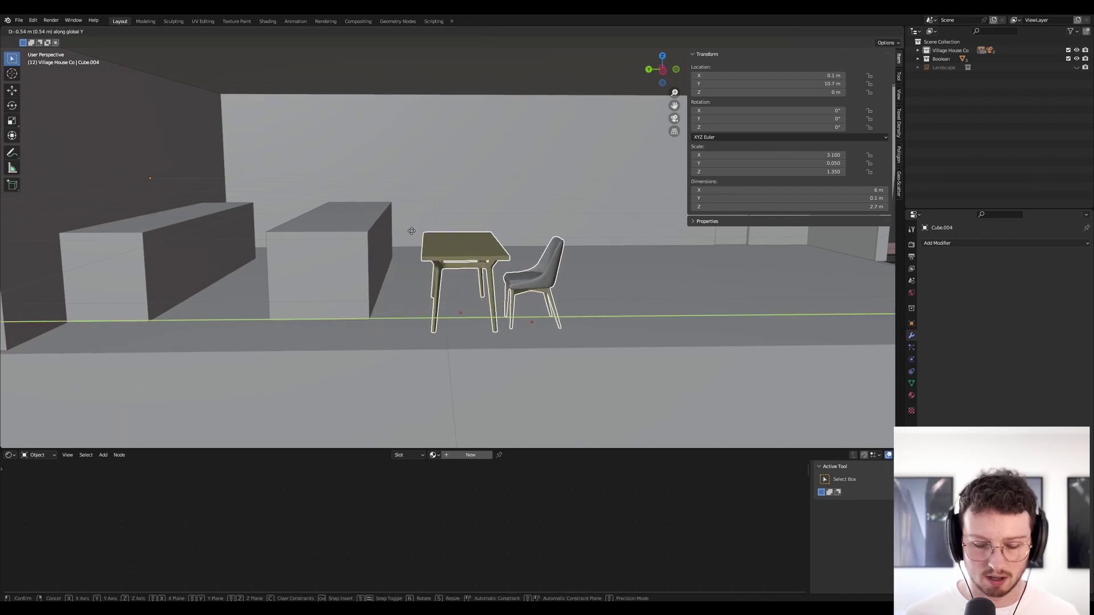
text(-1)
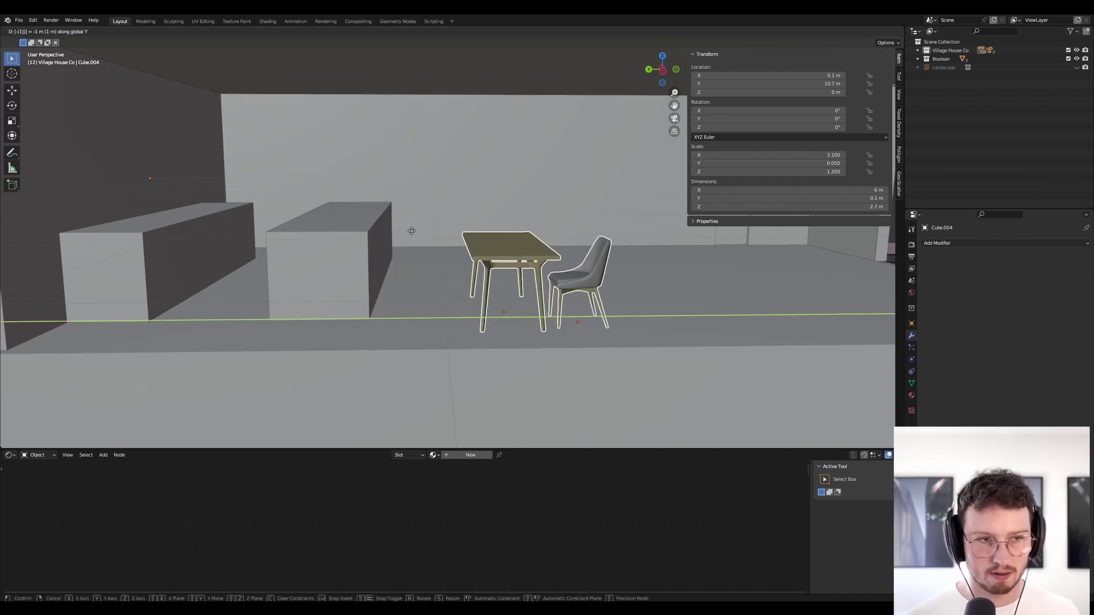
key(Escape)
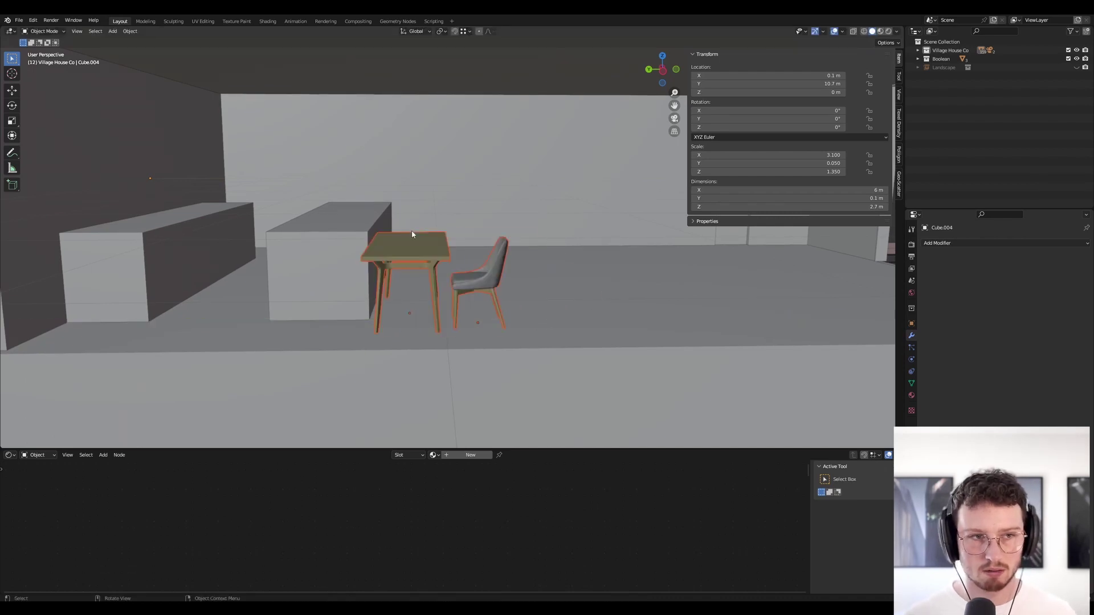
text(y-1.5)
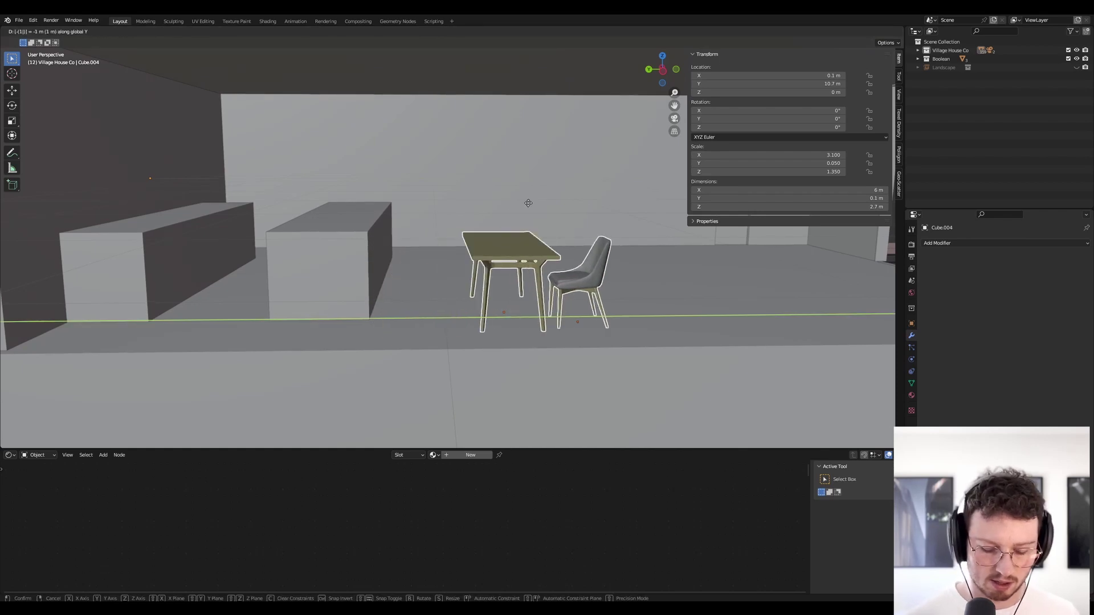
key(Return)
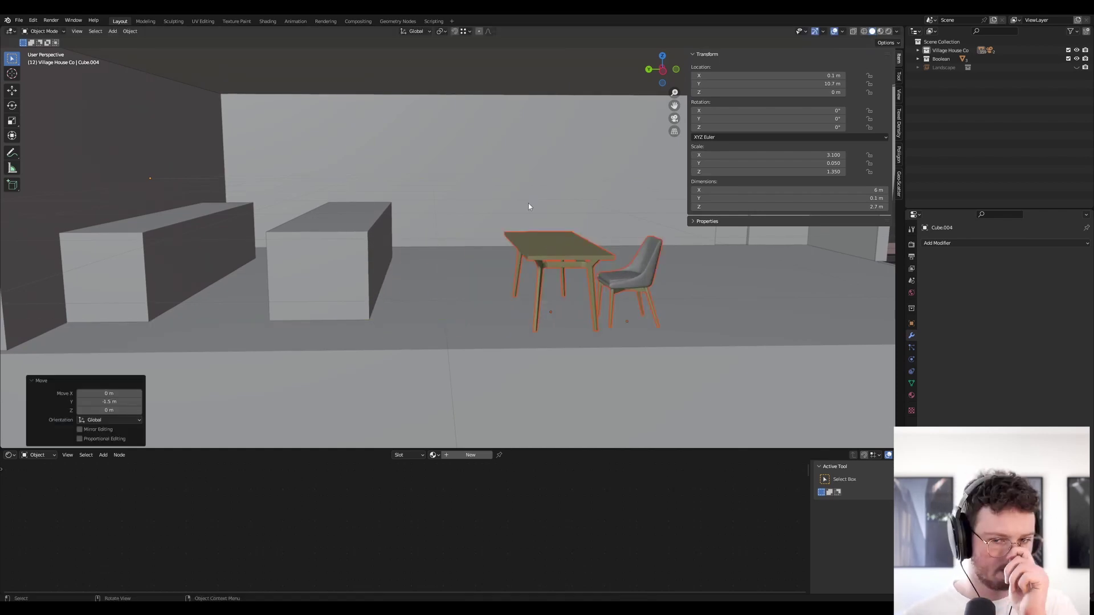
Duplicate the chair and place the copy about 0.3 m along Y, partly tucked under the table
click(638, 277)
scroll(638, 277, down, 4)
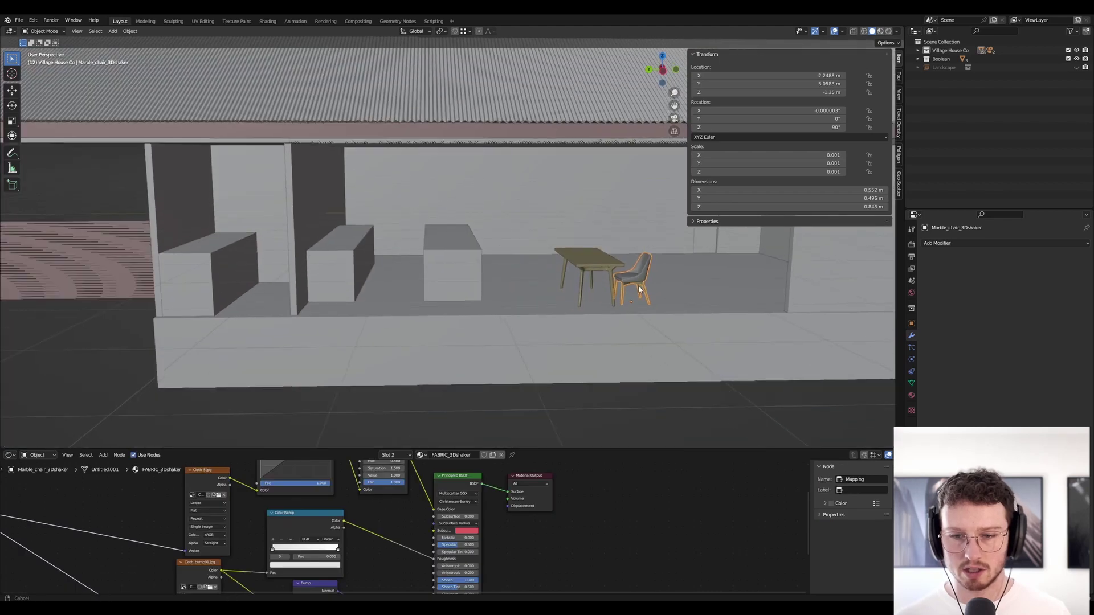
shift+middle_drag(617, 276, 524, 274)
scroll(513, 272, up, 5)
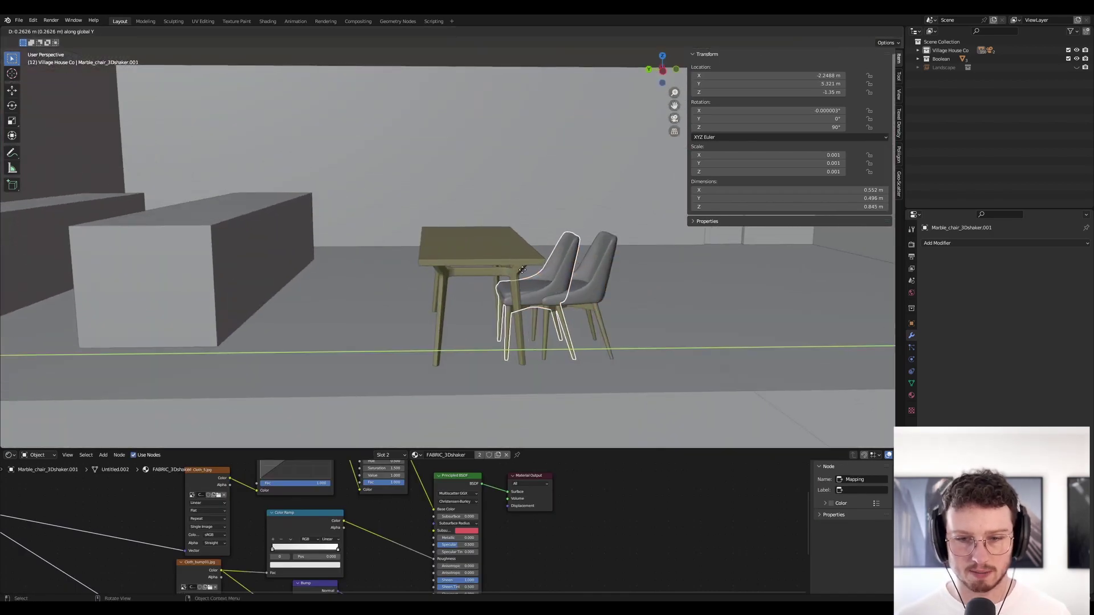
click(515, 269)
Move the original chair about 1.25 m along Y to the table's counter side and rotate it -185° about Z to face the table
click(590, 275)
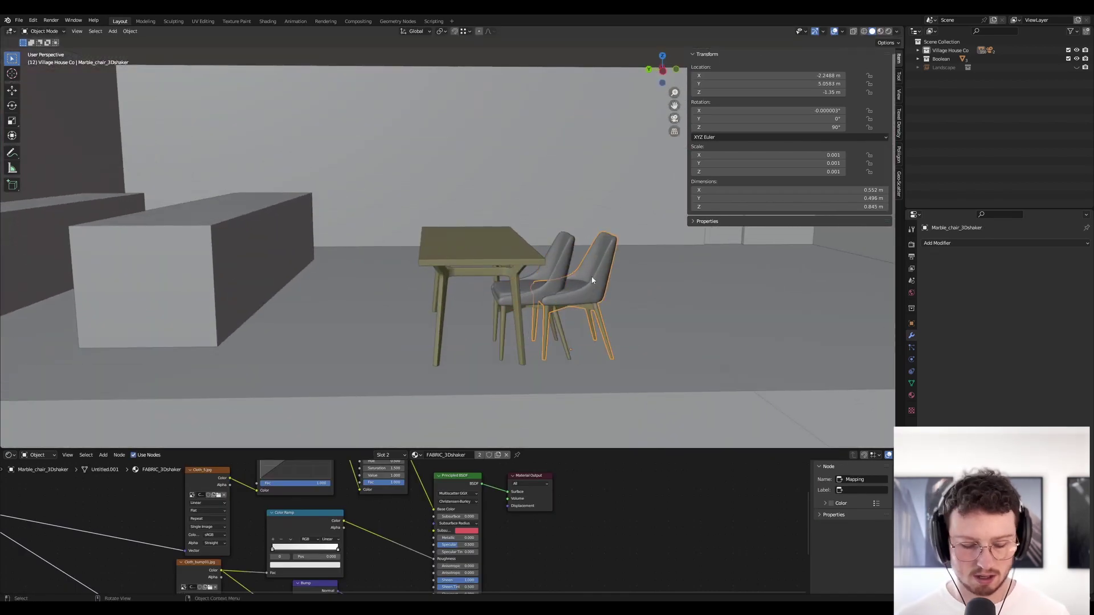
key(g)
key(y)
click(433, 275)
key(r)
key(z)
click(346, 65)
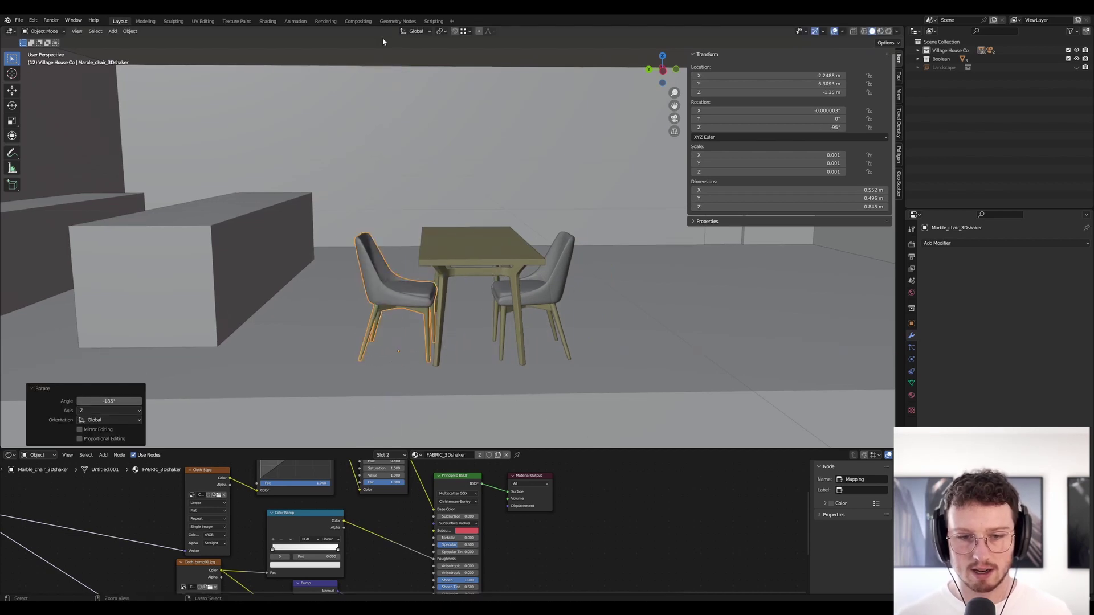
Move the counter-side chair about 0.24 m along negative Y to tuck it partly under the table
scroll(440, 217, up, 6)
middle_drag(441, 221, 885, 207)
key(KP_Decimal)
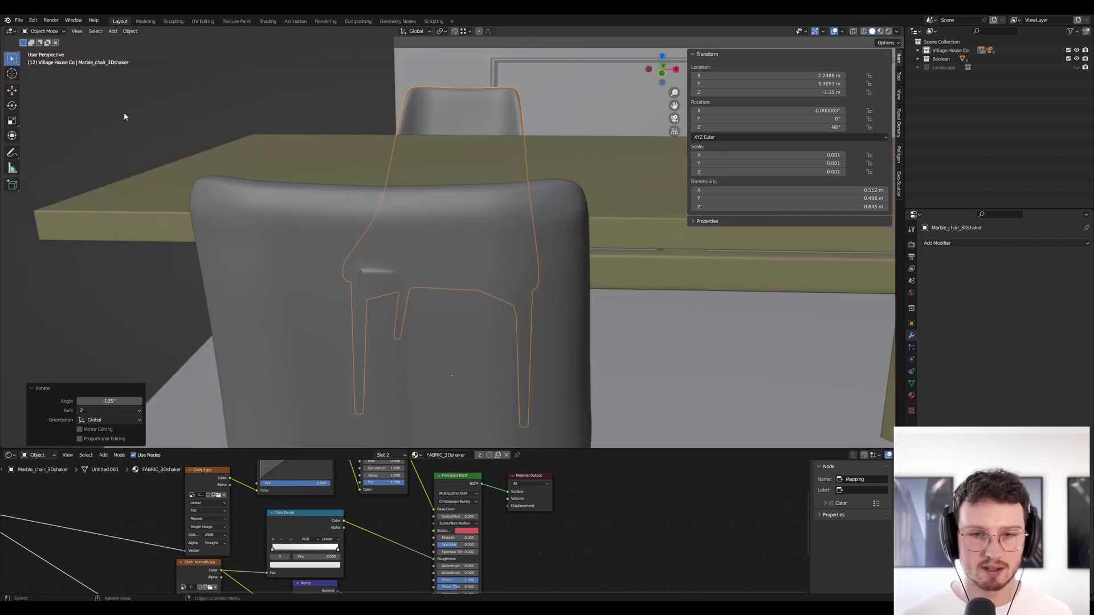
scroll(581, 137, down, 8)
shift+middle_drag(564, 201, 549, 249)
scroll(481, 195, down, 10)
scroll(477, 254, up, 4)
scroll(644, 194, up, 6)
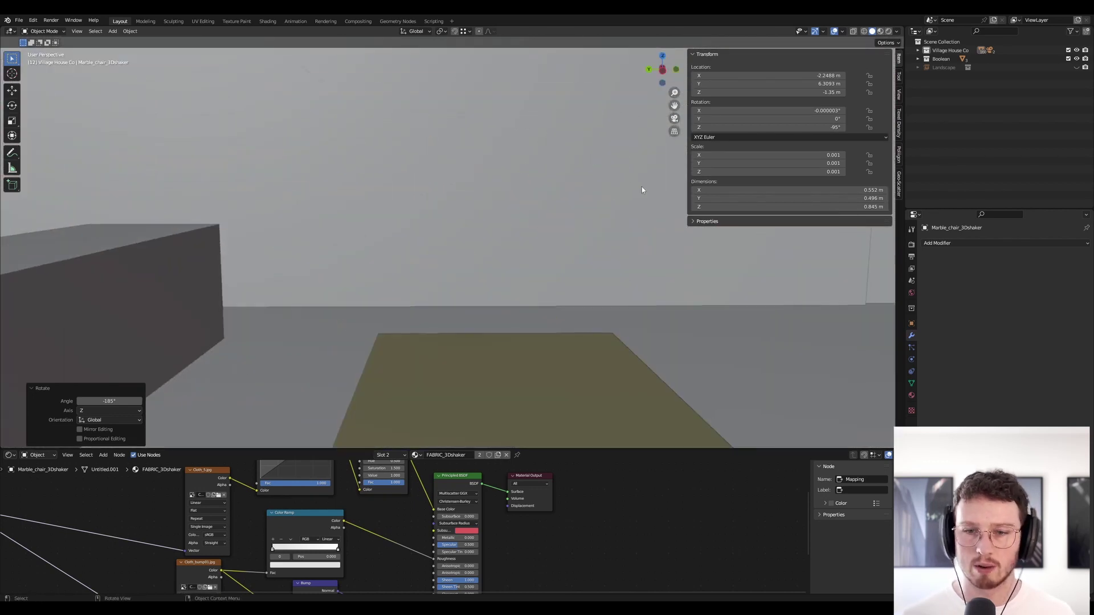
scroll(644, 194, down, 5)
click(689, 346)
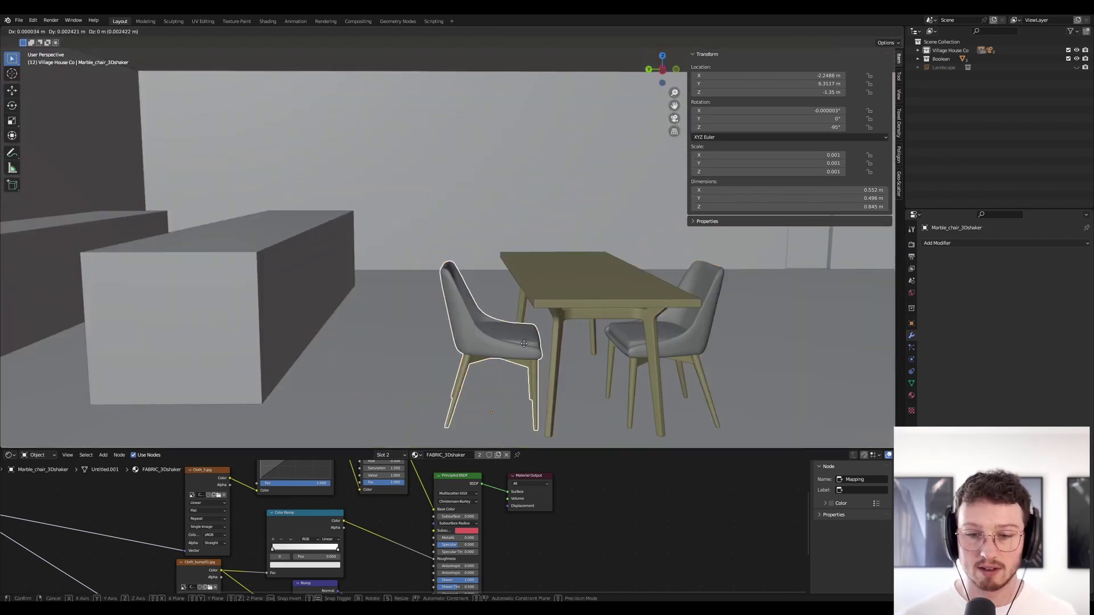
key(y)
click(567, 339)
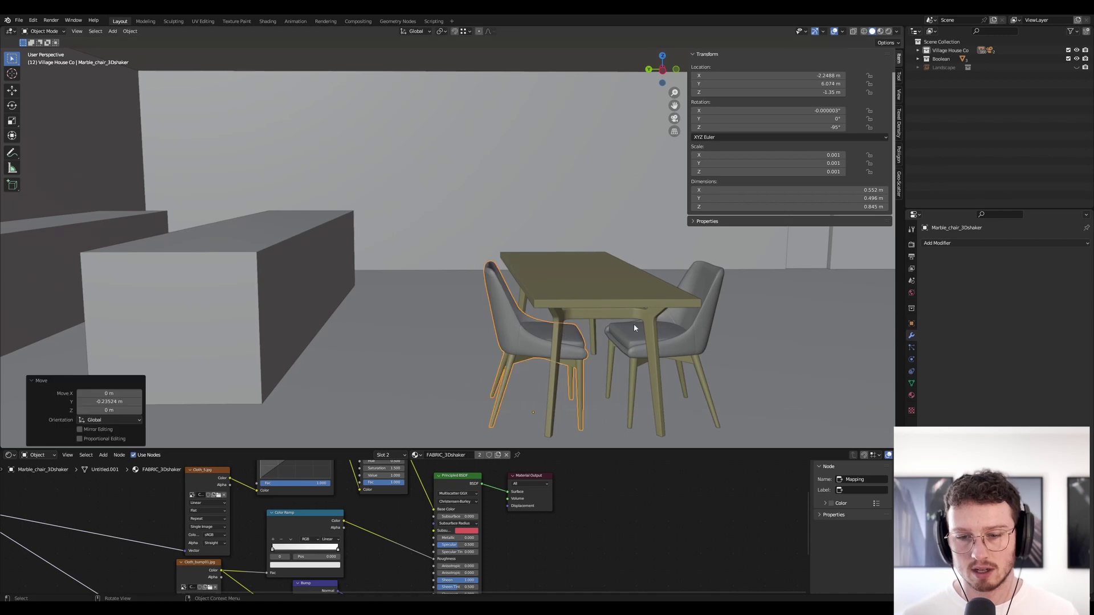
Rotate the chair on the side away from the counter about -7.22° around Z for a casual angle
click(680, 334)
key(g)
key(z)
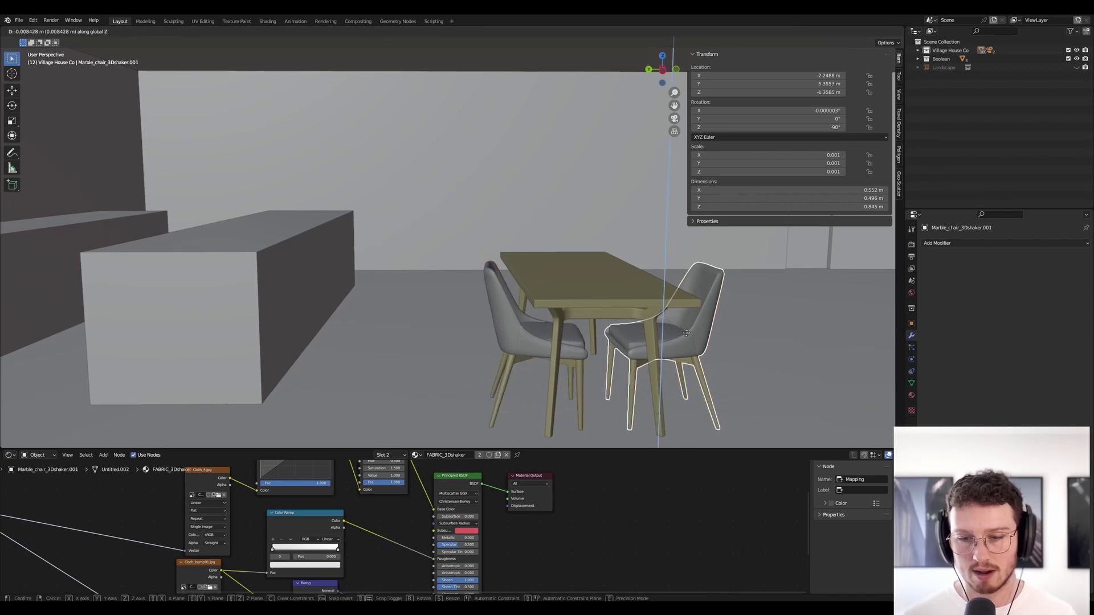
click(784, 320)
key(KP_Decimal)
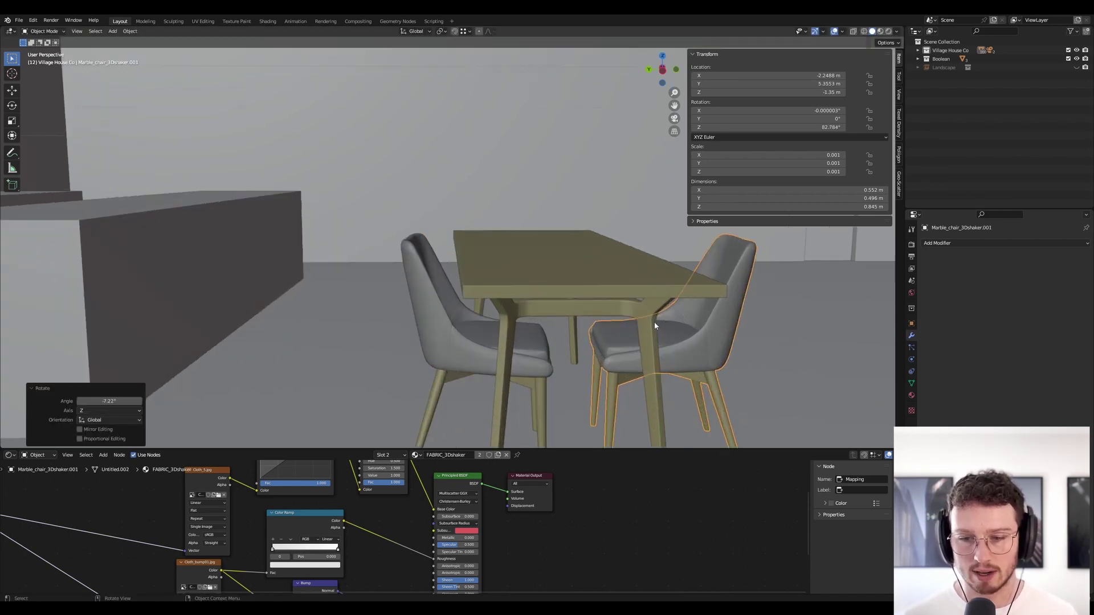
Duplicate the pair of facing chairs twice along X, offset about 0.56 m and 0.5 m, to make three chairs per side
middle_drag(542, 331, 566, 229)
scroll(570, 226, down, 4)
click(564, 224)
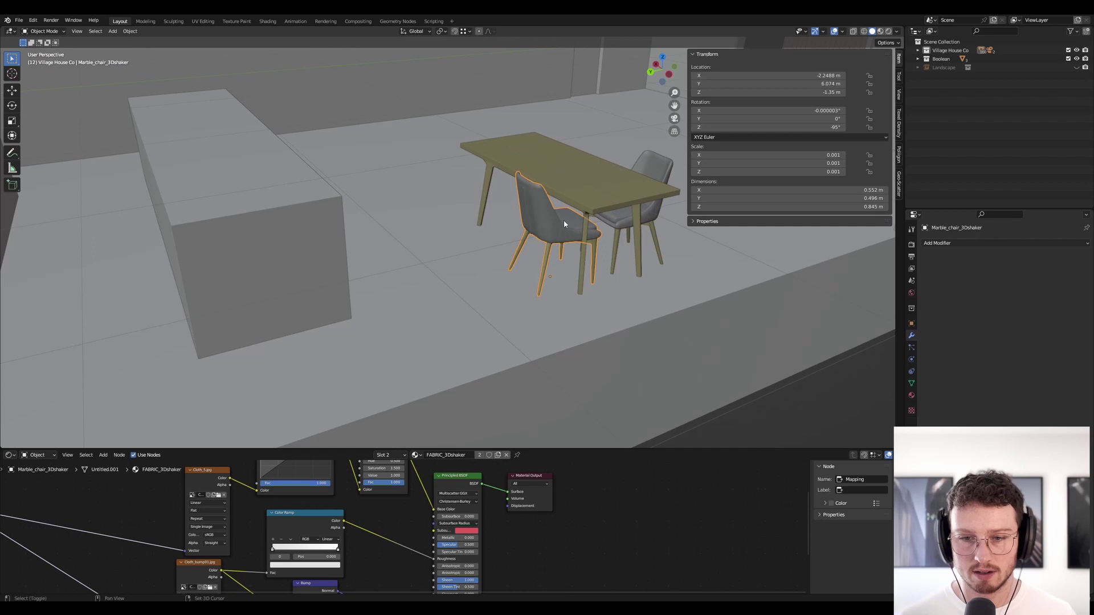
shift+click(629, 216)
key(shift+d)
key(x)
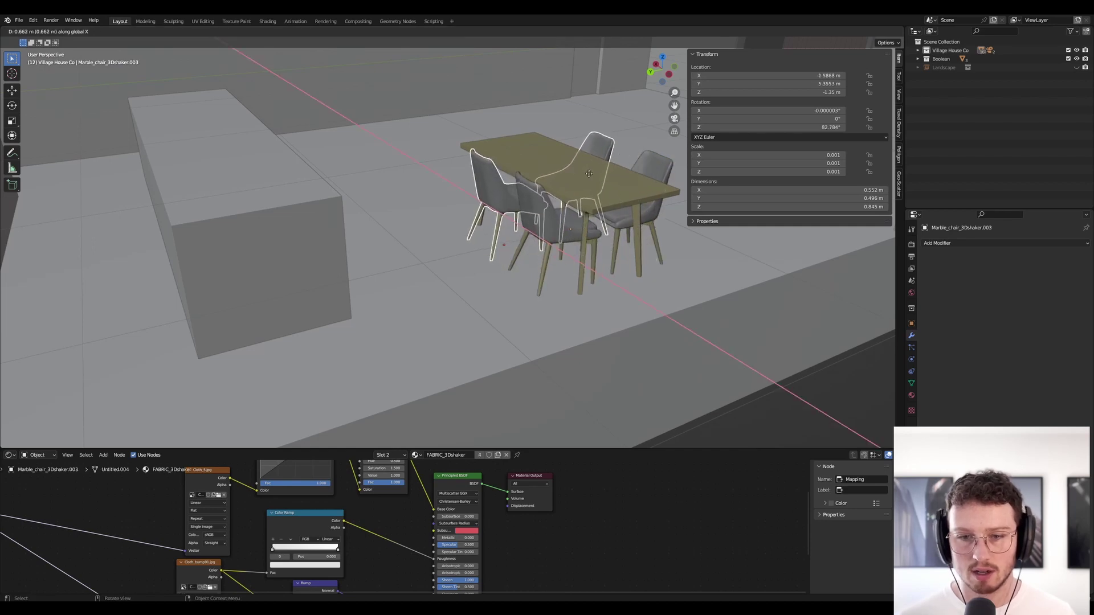
click(597, 176)
key(x)
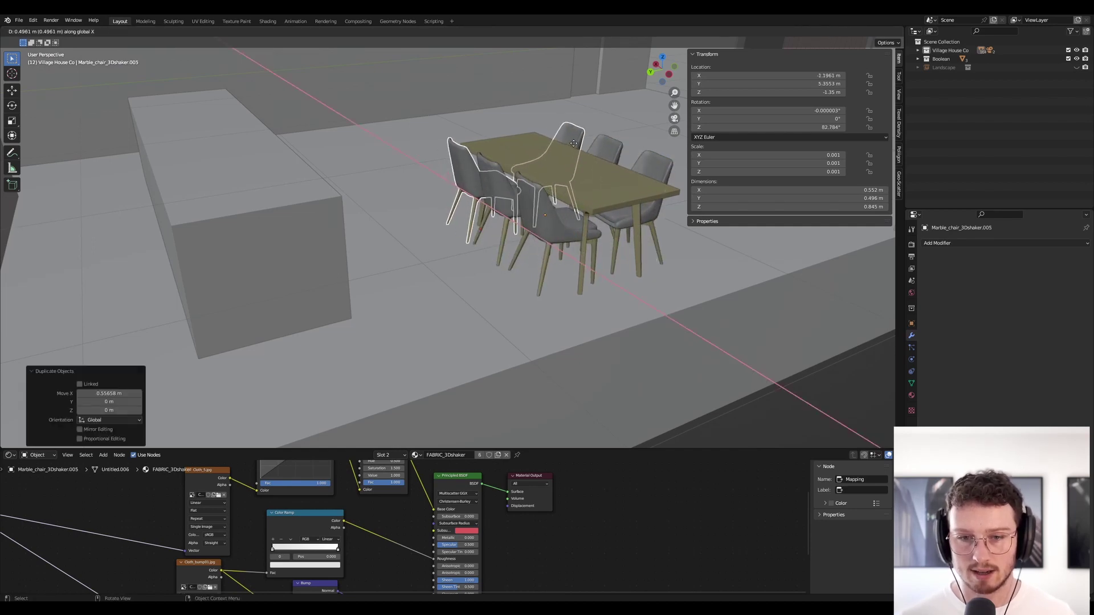
click(525, 144)
Scale the table by 1.365 along X and shift it about 0.07 m along X to centre it between the chairs
scroll(540, 142, up, 2)
middle_drag(542, 142, 364, 167)
scroll(456, 125, up, 1)
key(s)
key(x)
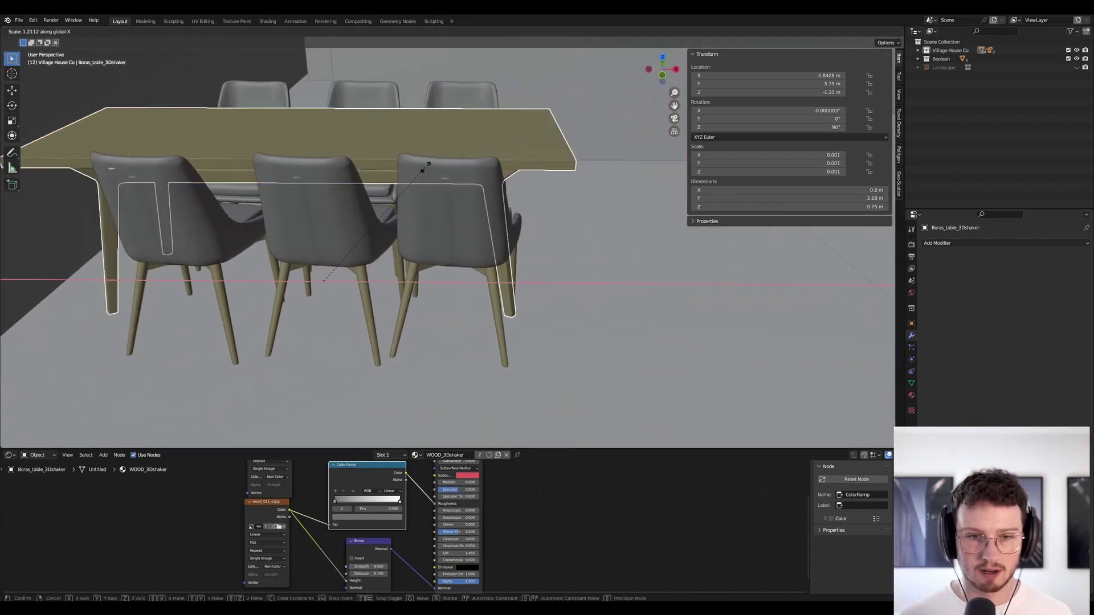
click(465, 178)
key(g)
key(x)
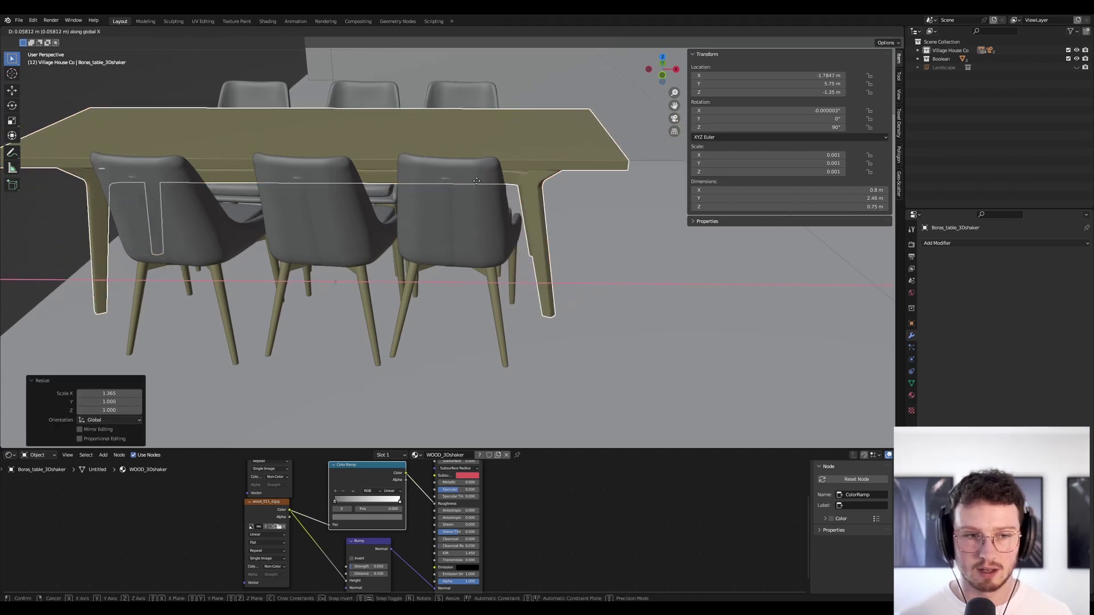
click(478, 180)
Select the table with all six chairs and move the dining set about 0.79 m along X
scroll(486, 176, down, 8)
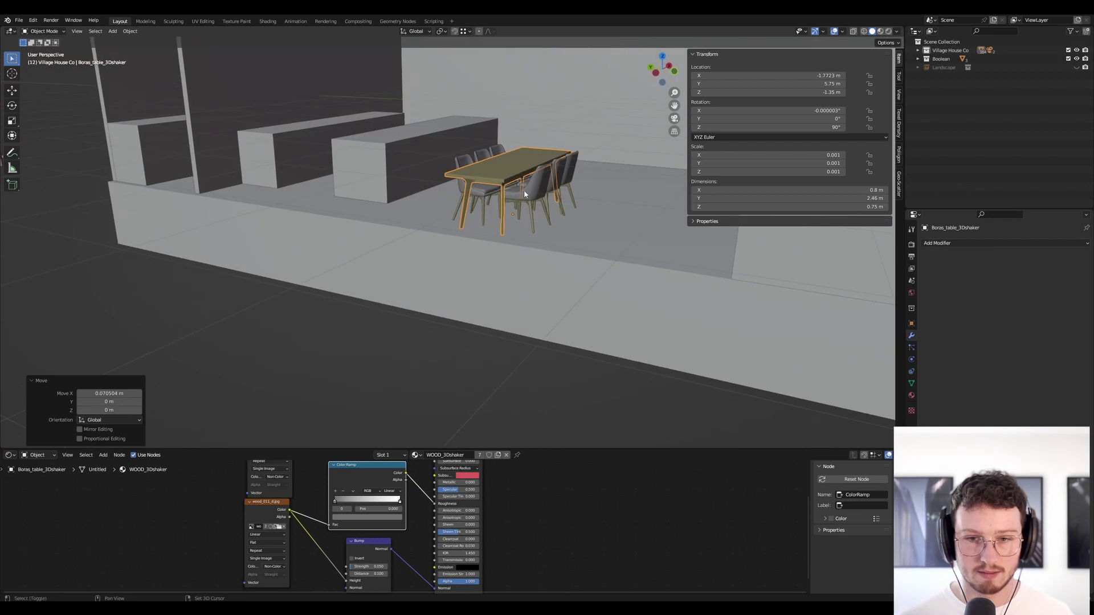
click(534, 195)
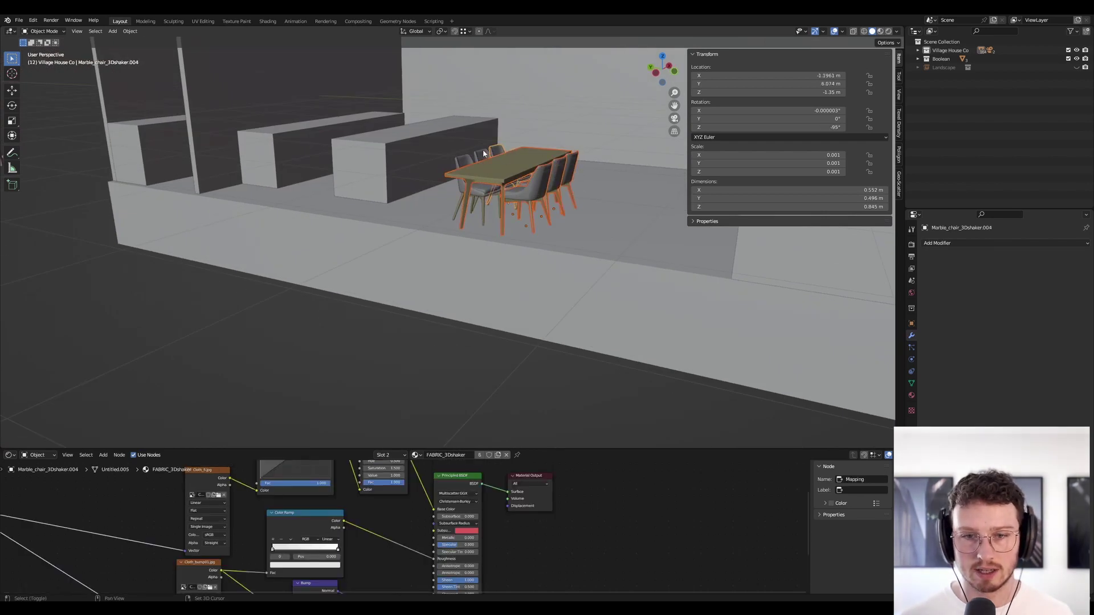
click(501, 157)
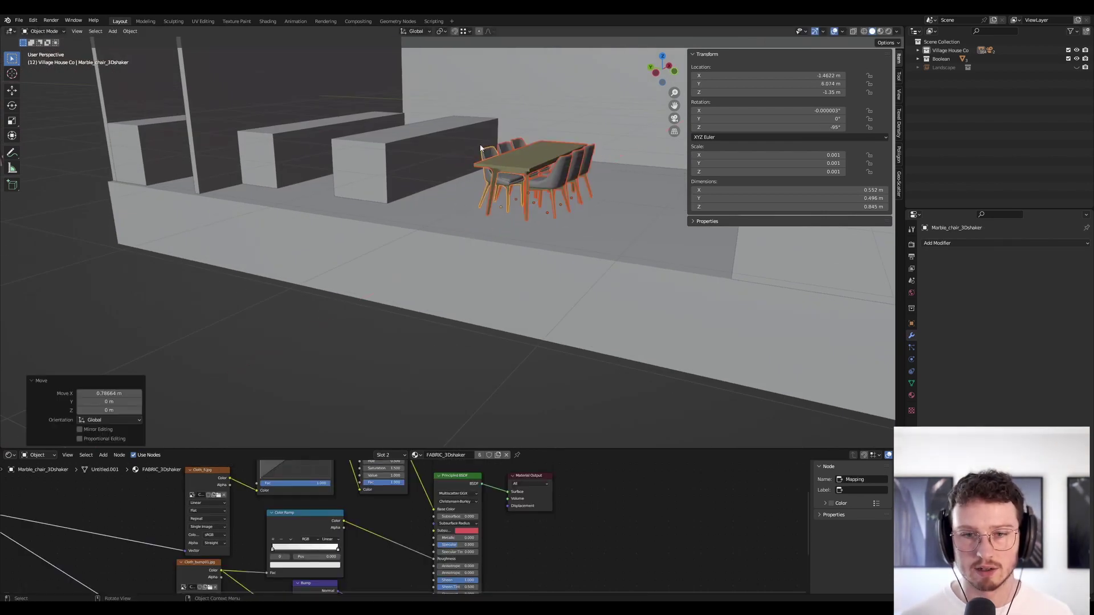
Move the dining set another 0.87 m or so along X to line it up with the kitchen island
scroll(511, 155, up, 5)
middle_drag(558, 162, 420, 203)
scroll(547, 233, down, 2)
scroll(376, 198, down, 4)
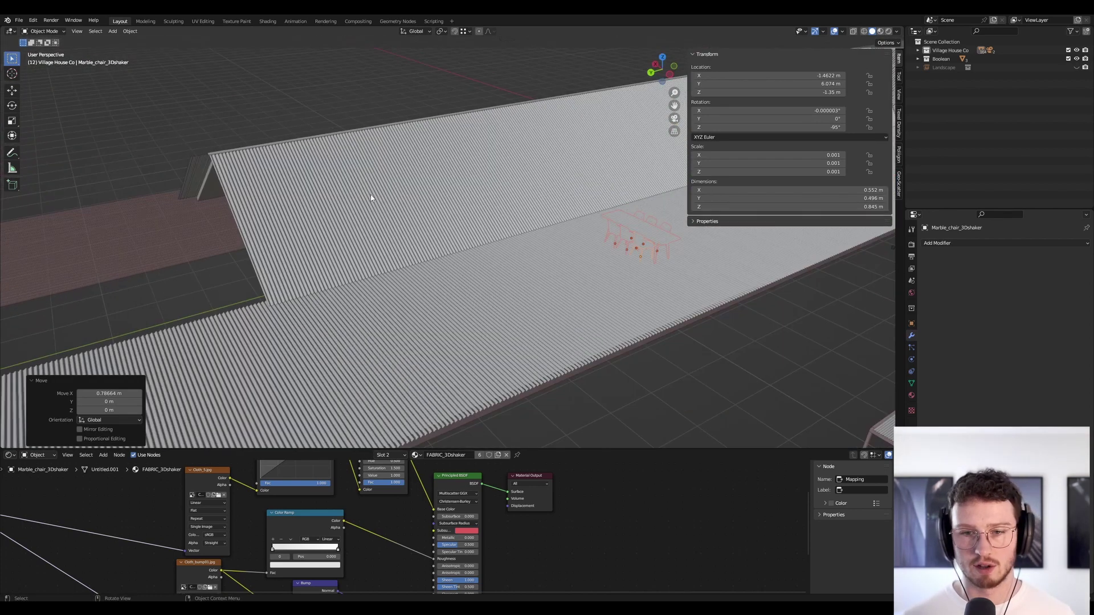
scroll(602, 270, up, 2)
middle_drag(603, 269, 456, 267)
key(g)
key(x)
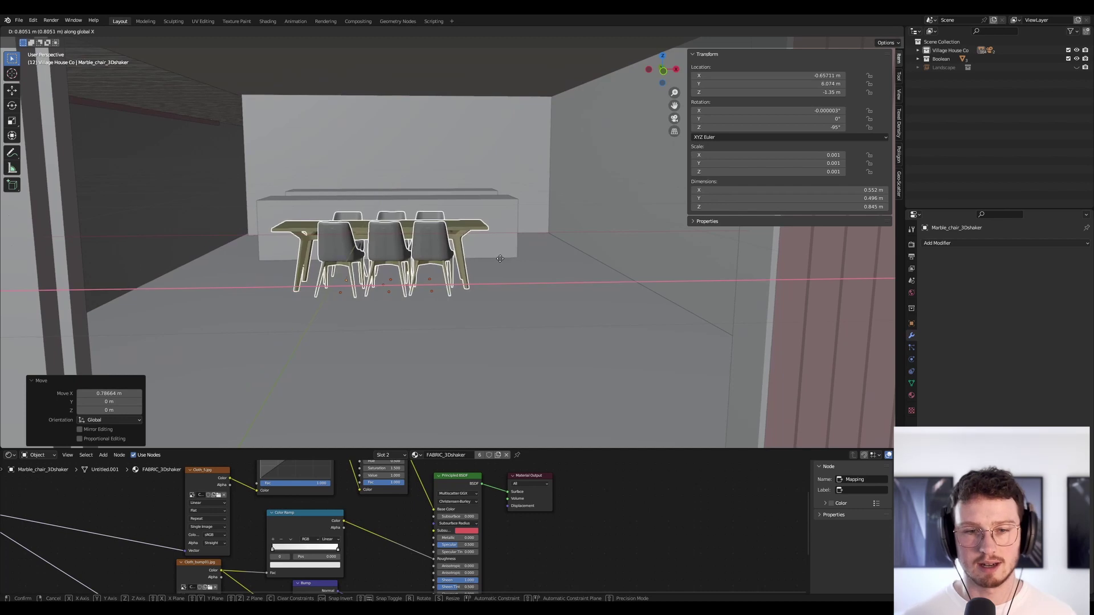
click(505, 256)
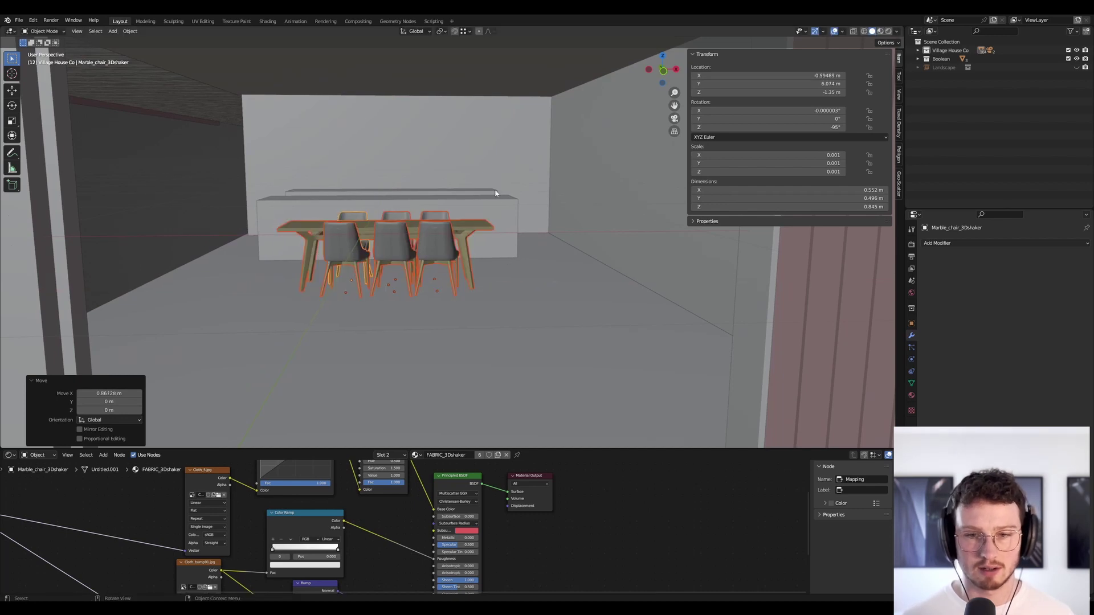
Shorten the partition wall behind the counters to 4.8 m along X, opening a passage beside the side wall
click(495, 194)
scroll(502, 184, up, 1)
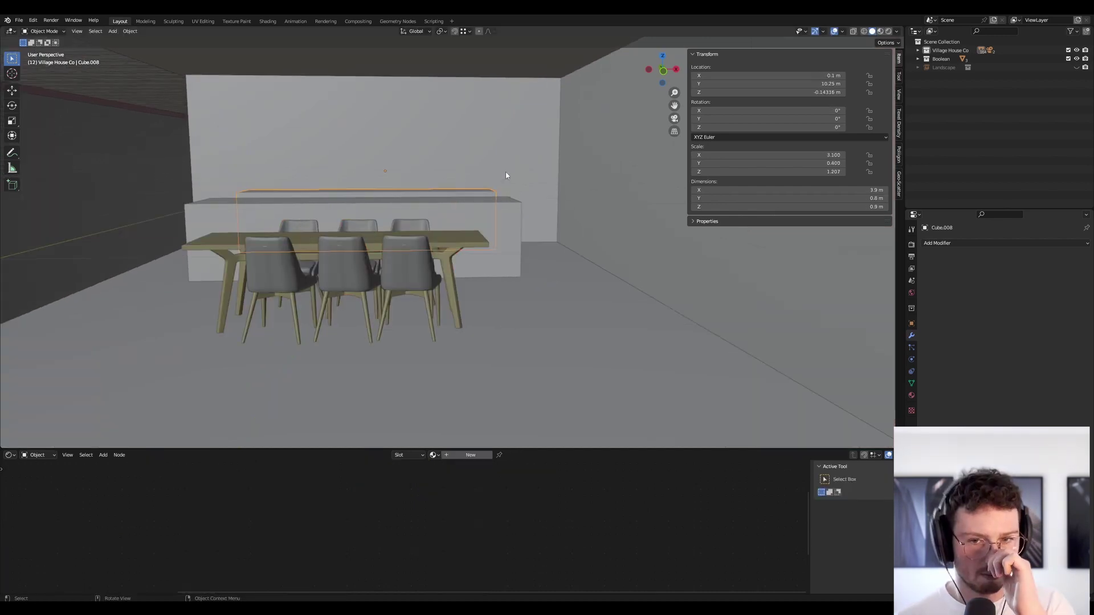
key(Tab)
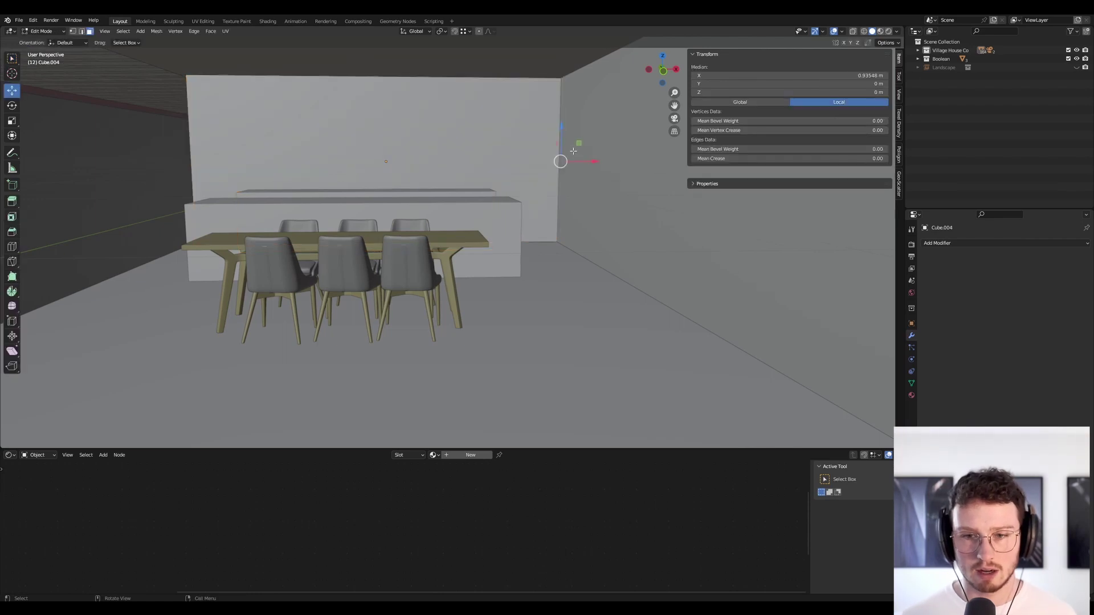
click(492, 196)
key(Tab)
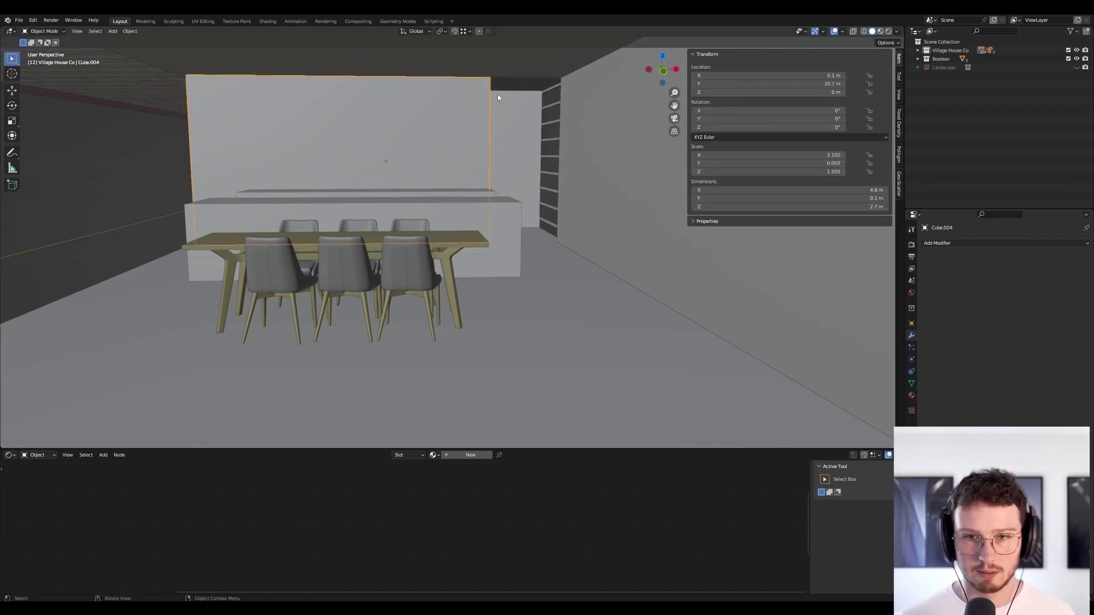
Extend the side wall's end face along Y past the partition to close off the exposed passage side
click(579, 93)
key(Tab)
key(y)
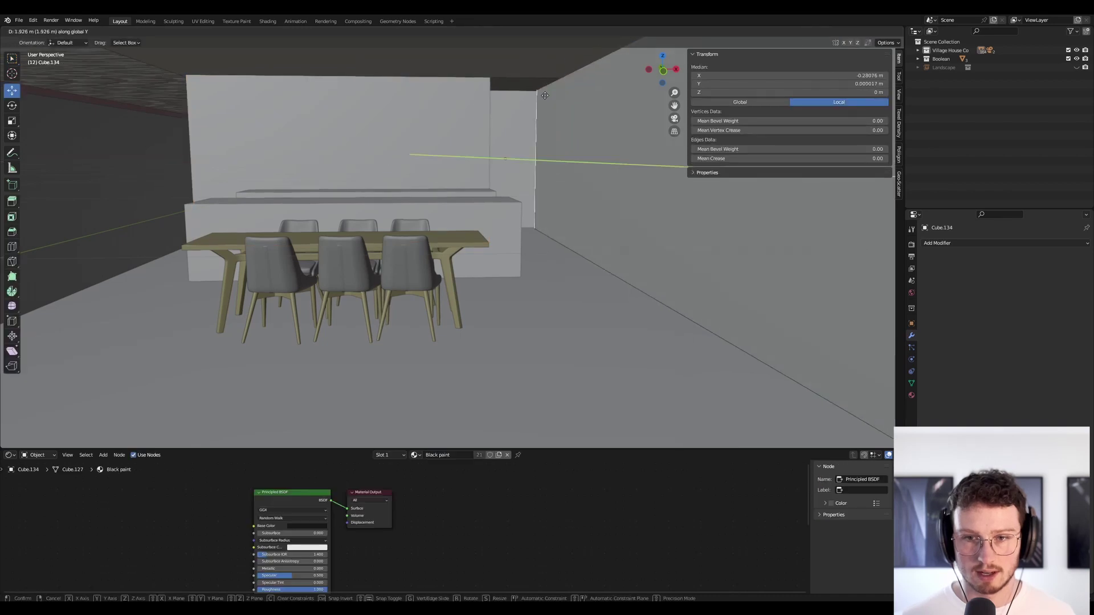
click(542, 91)
key(Tab)
Extend the ceiling slab's end face about 6.99 m along Y, beyond the kitchen area
click(531, 74)
key(Tab)
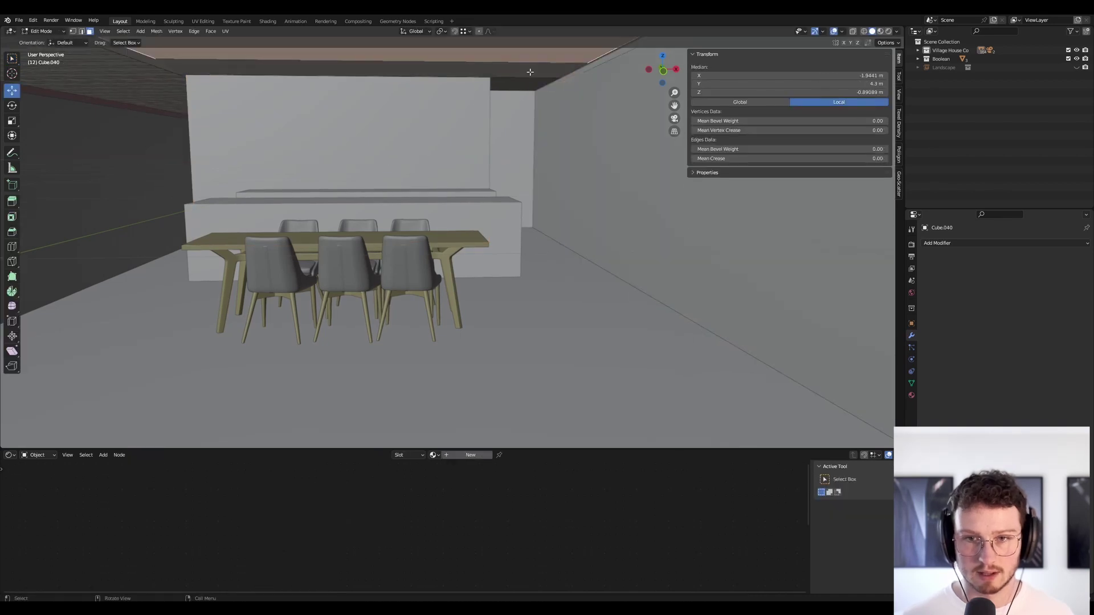
middle_drag(531, 74, 488, 85)
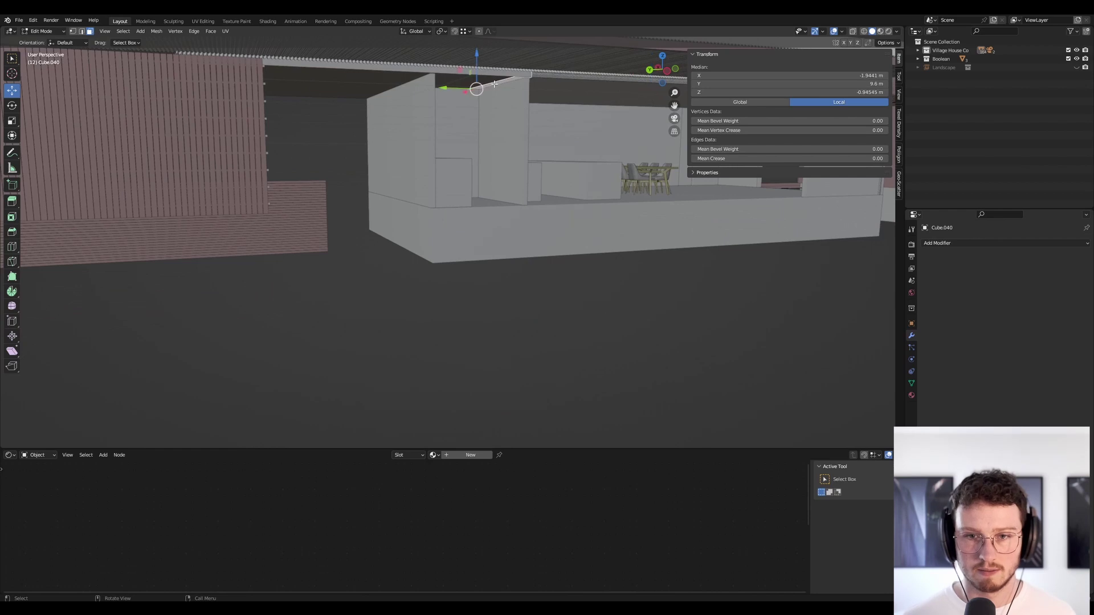
click(199, 89)
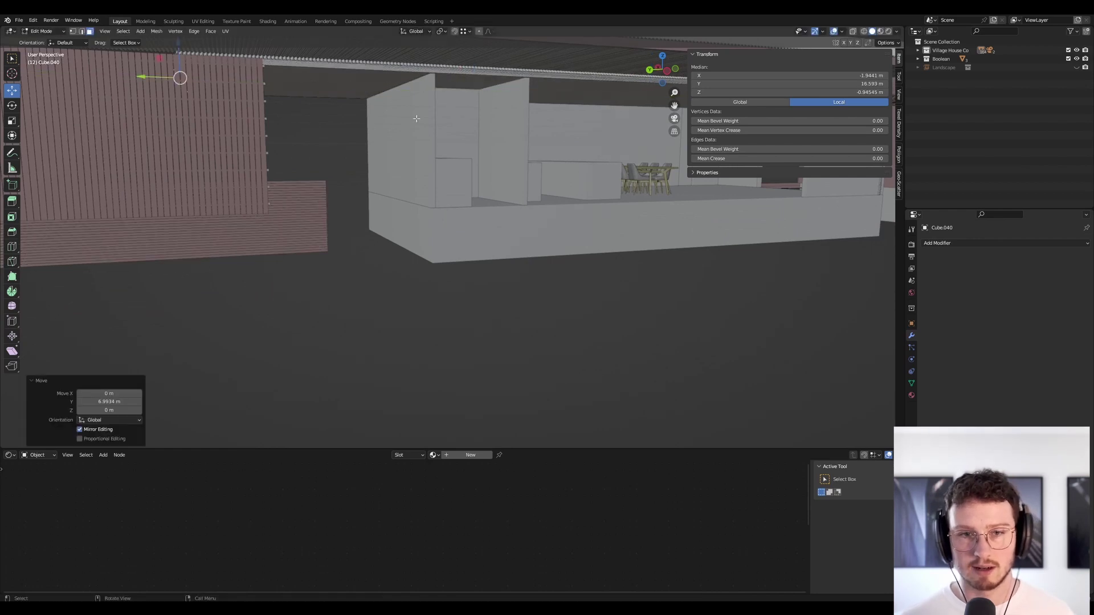
scroll(444, 110, up, 3)
middle_drag(445, 110, 310, 121)
shift+middle_drag(615, 136, 678, 152)
key(Tab)
Extend the side wall's end face about 1.93 m further along Y, bringing the wall's length to 13 m
scroll(488, 171, down, 4)
scroll(434, 148, up, 4)
middle_drag(434, 149, 590, 204)
scroll(448, 158, down, 2)
scroll(481, 197, up, 3)
scroll(518, 205, down, 3)
scroll(501, 204, up, 3)
scroll(495, 241, down, 4)
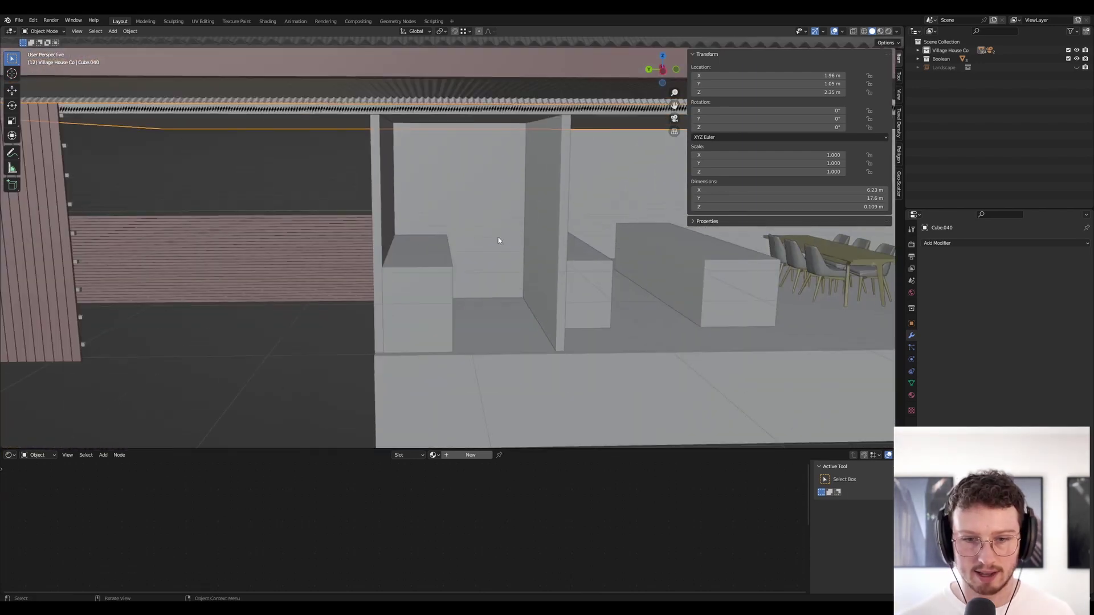
middle_drag(506, 261, 493, 209)
click(651, 173)
middle_drag(399, 188, 504, 206)
key(Tab)
scroll(330, 206, down, 3)
middle_drag(330, 205, 409, 209)
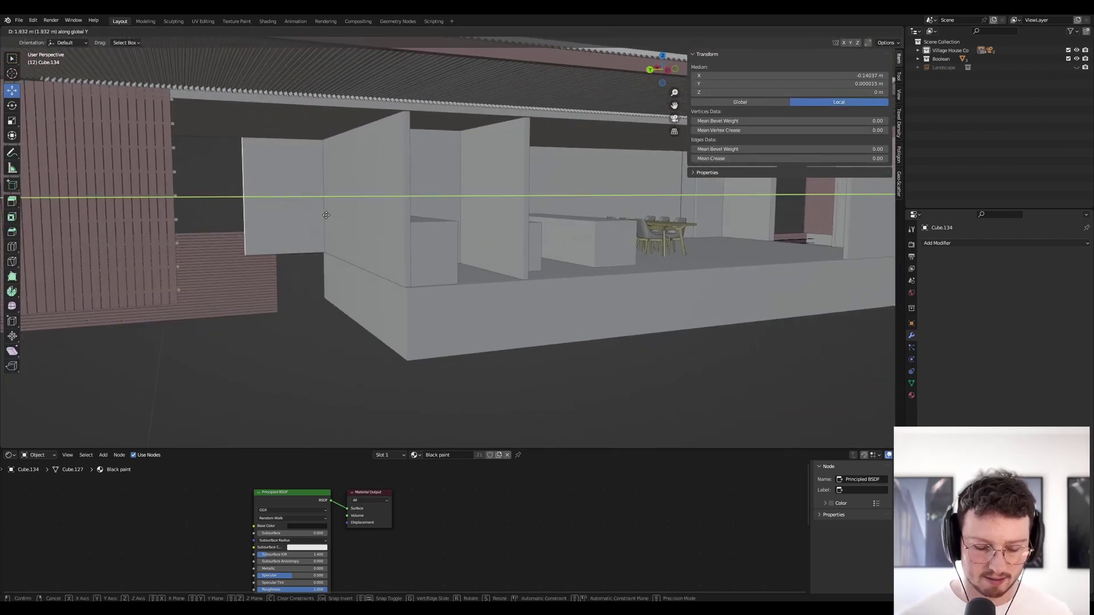
click(327, 216)
key(Tab)
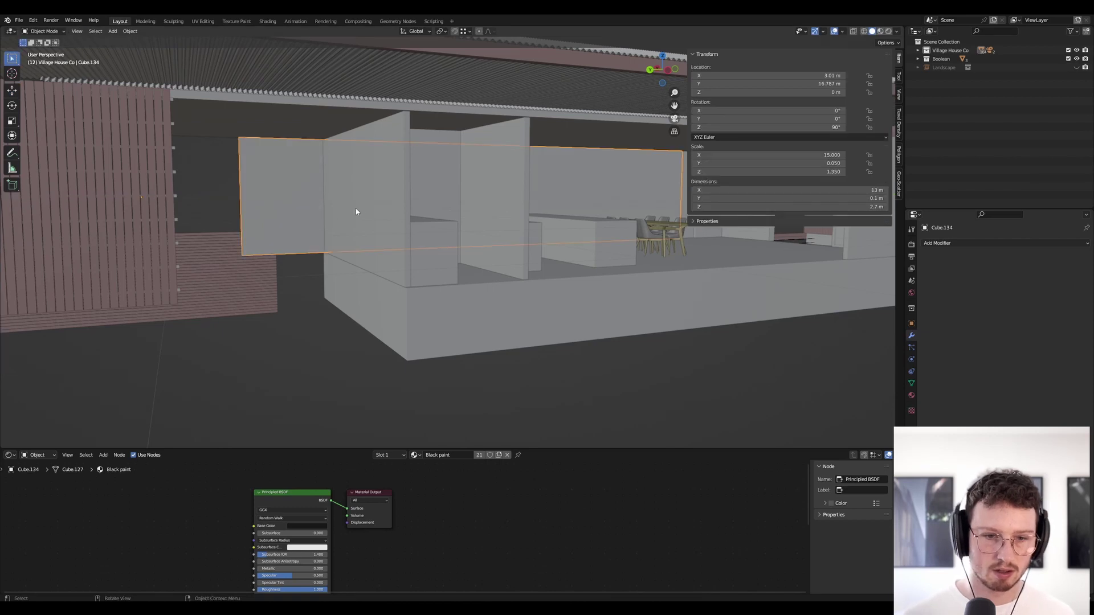
Duplicate the 6.1 m end wall behind the second counter and offset the copy 1.9 m along Y
click(359, 210)
key(g)
key(y)
click(245, 259)
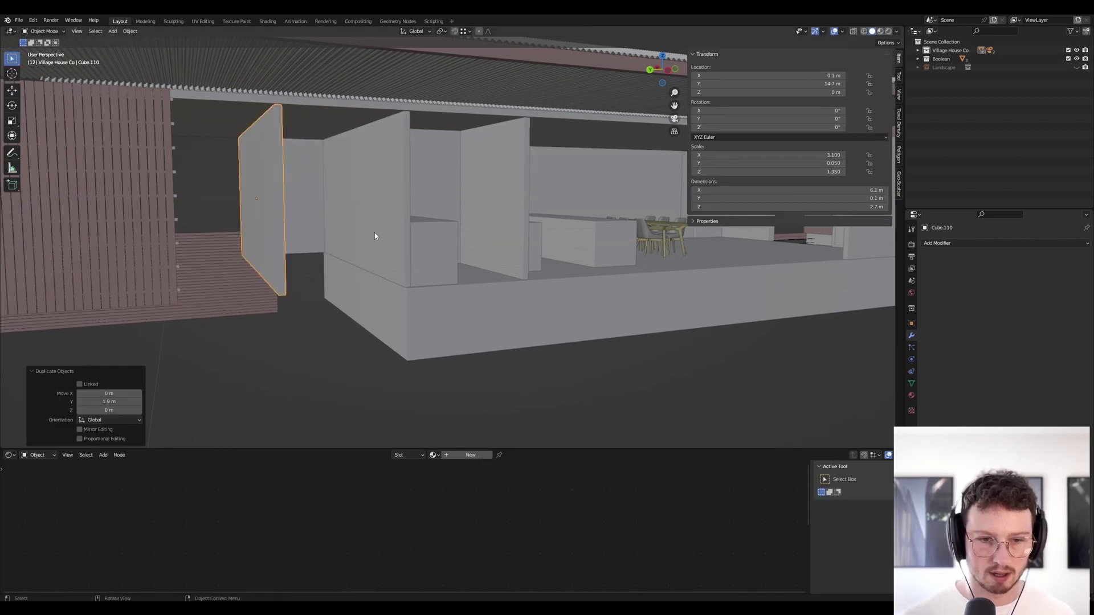
Duplicate the 2 m cross wall behind the kitchen partition and offset the copy 2.1 m along X
middle_drag(375, 232, 322, 239)
scroll(519, 226, up, 4)
middle_drag(520, 227, 264, 256)
click(555, 257)
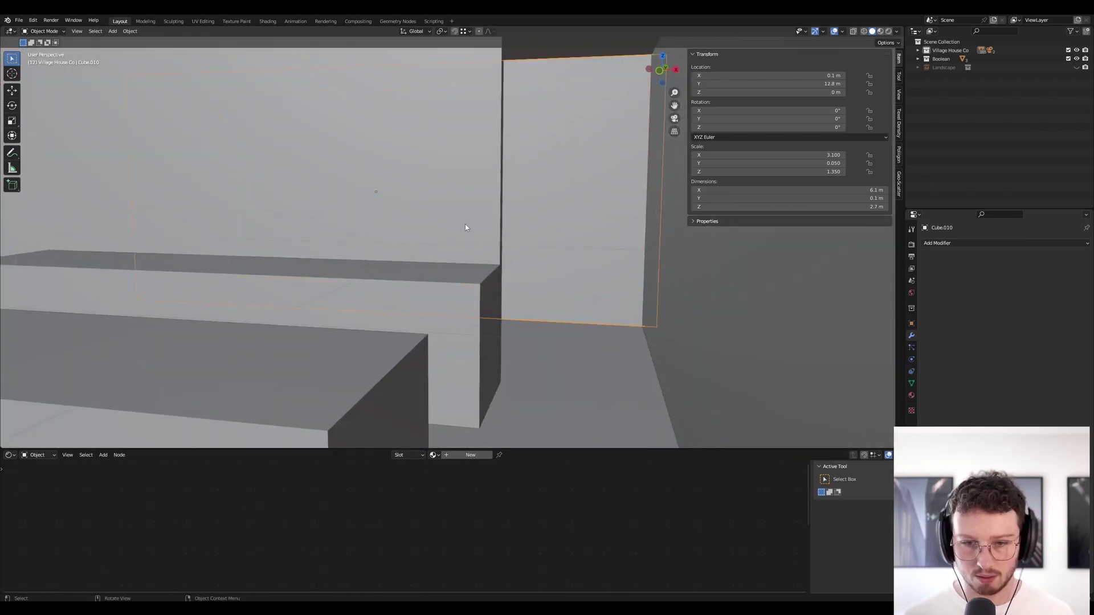
click(465, 223)
middle_drag(465, 224, 306, 265)
scroll(341, 249, down, 6)
click(193, 232)
mouse_move(241, 236)
middle_down()
mouse_move(286, 231)
mouse_move(237, 256)
mouse_move(191, 238)
mouse_move(315, 226)
middle_up()
click(287, 231)
scroll(311, 235, up, 6)
scroll(291, 221, up, 3)
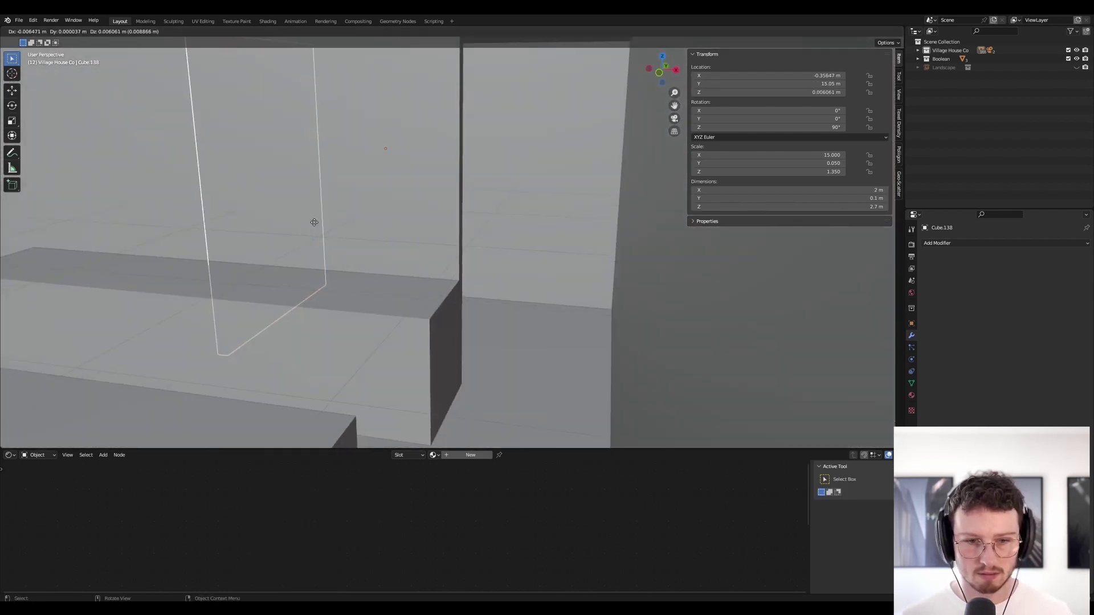
text(x2.1)
key(Return)
Check the copied cross wall's placement from inside and outside the house, and save the project file
middle_drag(442, 326, 558, 258)
scroll(445, 247, up, 5)
scroll(543, 259, down, 7)
scroll(524, 258, down, 4)
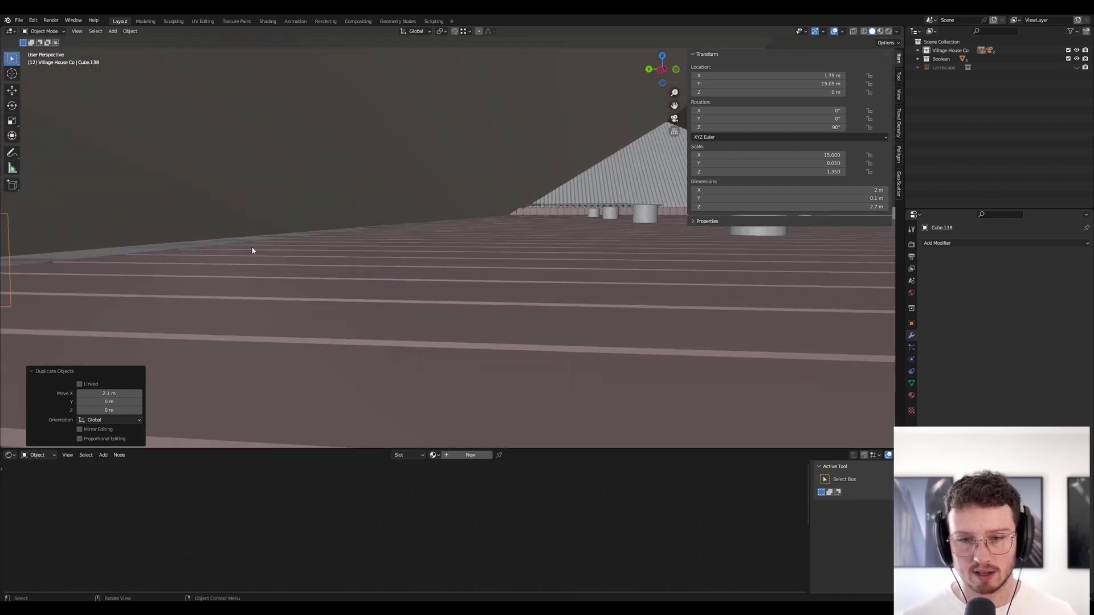
scroll(225, 230, down, 3)
key(KP_Decimal)
middle_drag(661, 210, 493, 245)
scroll(551, 214, down, 5)
scroll(459, 242, up, 4)
scroll(524, 185, up, 3)
middle_drag(524, 188, 483, 224)
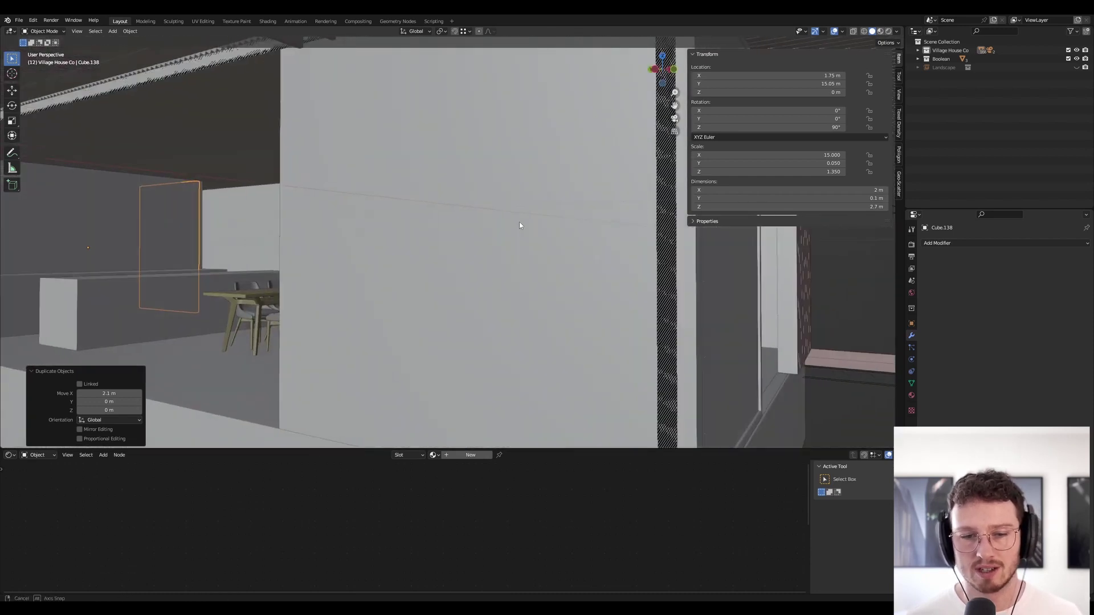
middle_drag(520, 227, 655, 236)
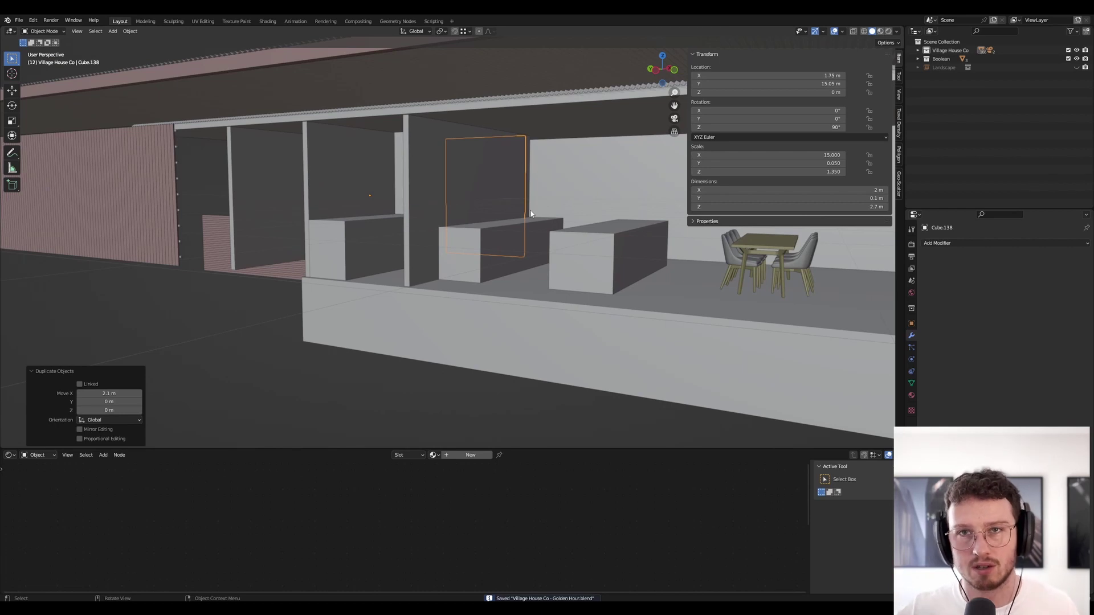
scroll(598, 185, up, 3)
middle_drag(581, 186, 541, 185)
key(ctrl+s)
Duplicate the rear kitchen counter upward as an overhead cabinet, with its Z location at about 1.46 m
middle_drag(528, 275, 319, 258)
click(336, 270)
key(shift+d)
key(z)
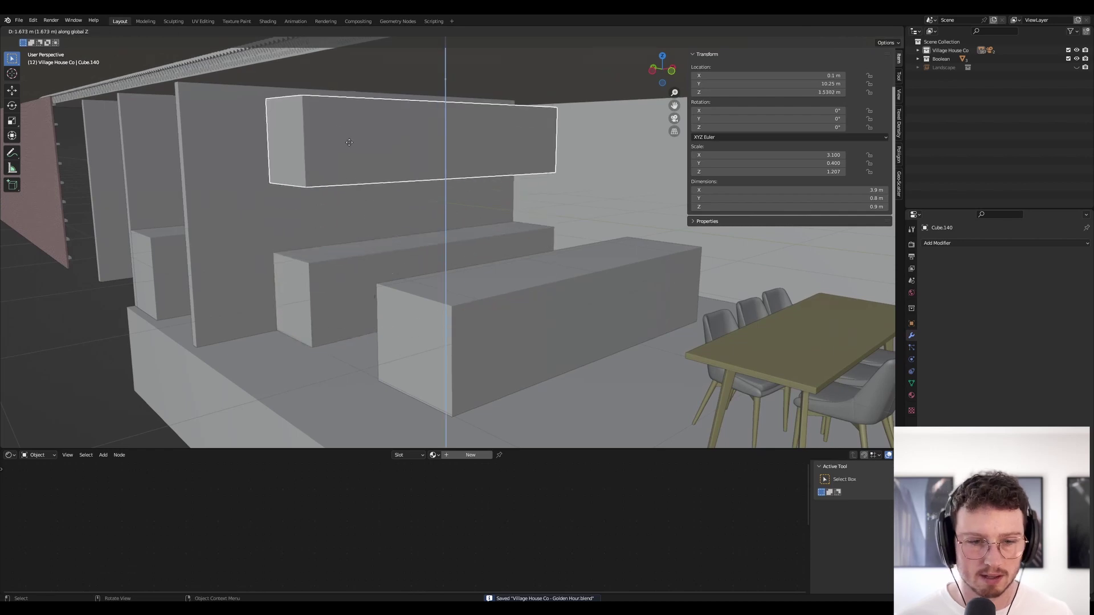
click(309, 285)
key(g)
key(z)
click(314, 319)
key(g)
key(z)
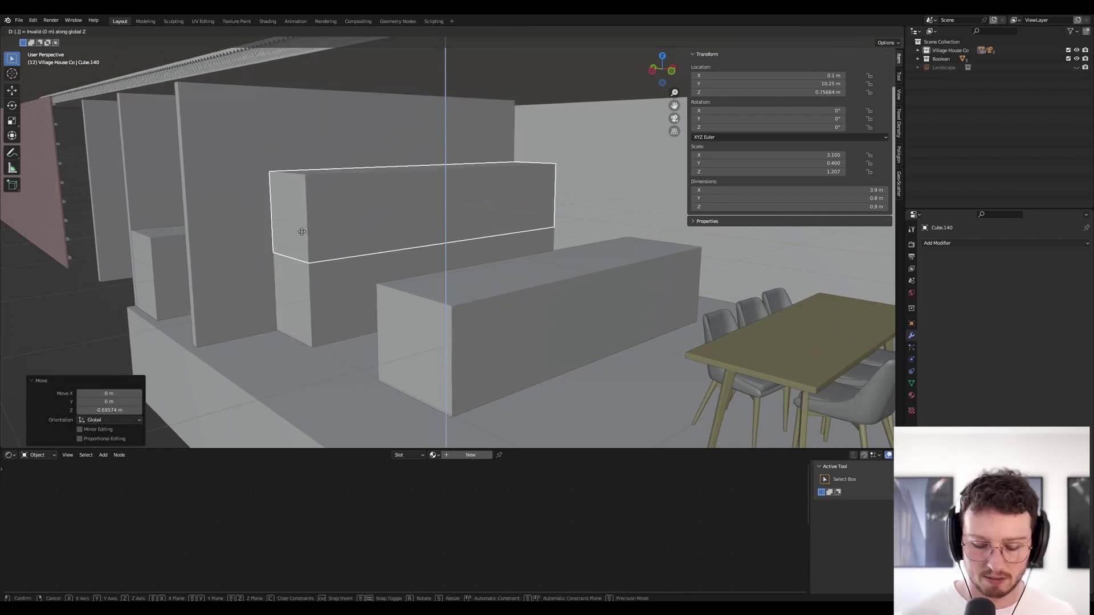
click(302, 231)
Extend the overhead cabinet's top face upward along Z, making the cabinet 1.1 m high
key(Tab)
click(286, 149)
middle_drag(354, 116, 371, 203)
scroll(554, 353, up, 4)
key(KP_Decimal)
click(577, 191)
middle_drag(578, 191, 444, 151)
key(g)
key(z)
ctrl+click(592, 130)
key(Tab)
Extend the overhead cabinet's end face 0.9 m along X to the partition's edge, making it 4.8 m long
middle_drag(579, 187, 545, 215)
scroll(519, 181, down, 3)
key(Tab)
click(354, 155)
key(g)
key(y)
key(x)
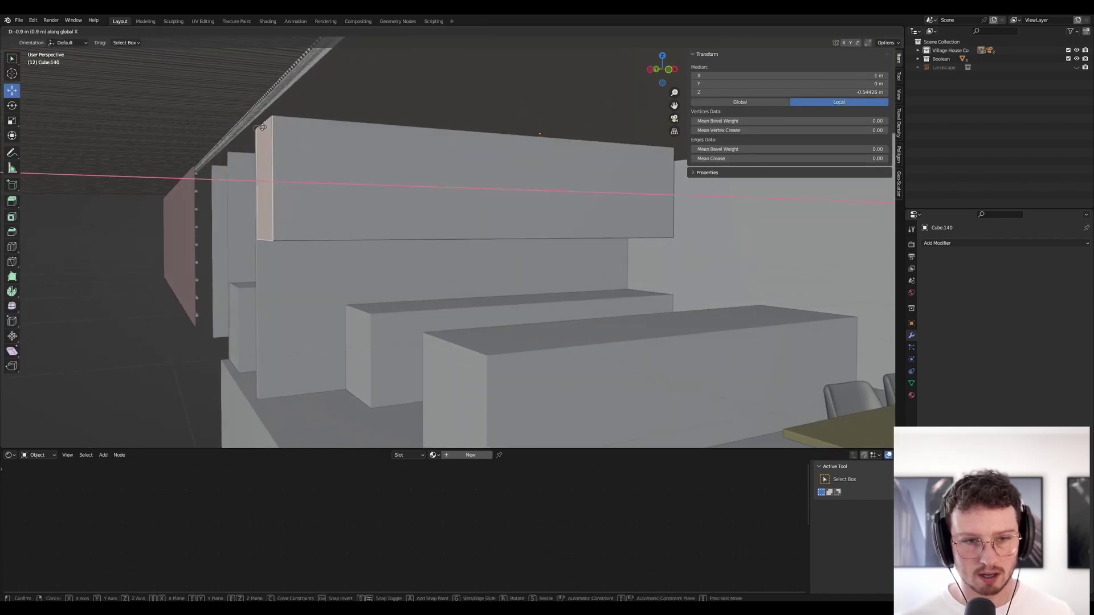
click(259, 128)
key(Tab)
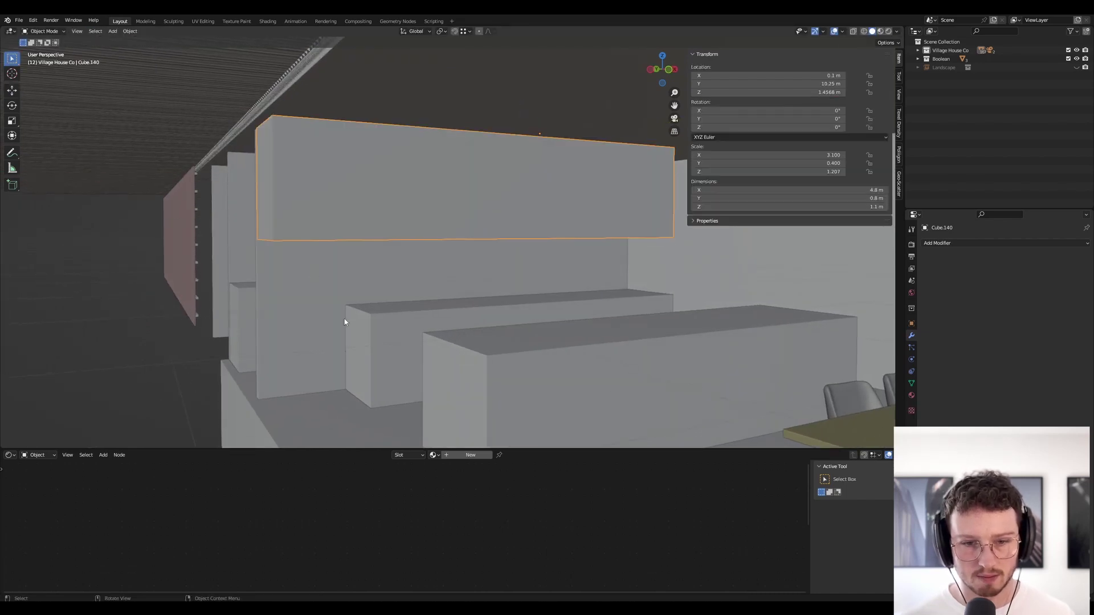
Extend the rear counter's end face along X to line up with the overhead cabinet and partition edge
click(361, 314)
key(Tab)
click(359, 331)
key(g)
key(x)
click(257, 248)
key(Tab)
Duplicate the 13 m side wall and move the copy along X to the open end of the kitchen counters, at X -3.05 m
middle_drag(459, 318, 480, 199)
click(481, 200)
scroll(480, 199, down, 6)
key(g)
key(x)
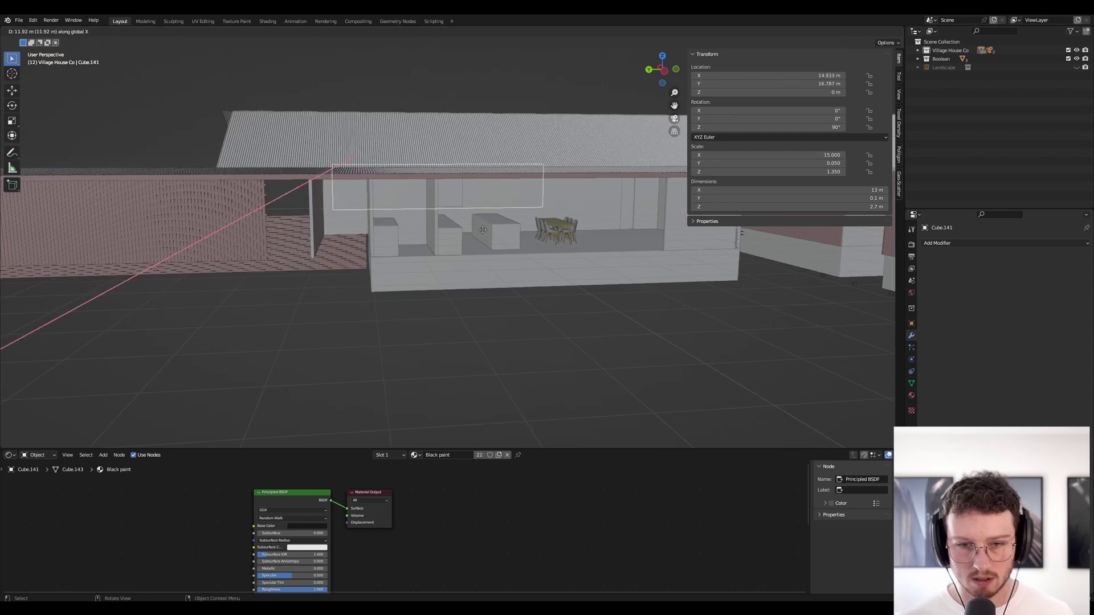
click(613, 266)
scroll(613, 266, up, 3)
middle_drag(613, 266, 495, 232)
shift+middle_drag(646, 300, 228, 228)
key(g)
key(x)
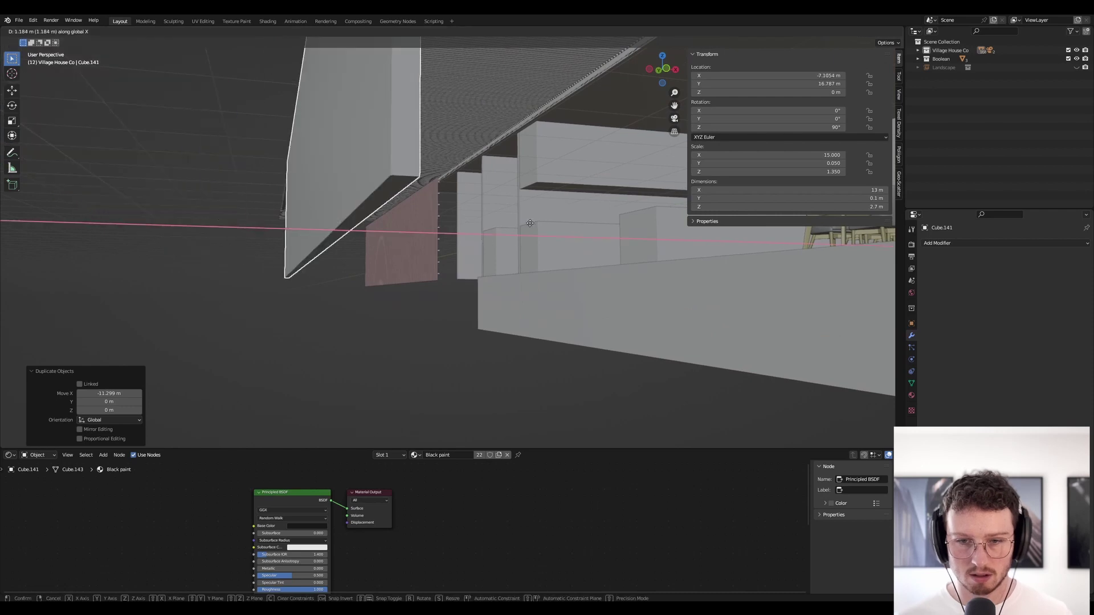
click(539, 222)
Shorten the copied side wall to 4.9 m along Y, leaving the island and dining area open
middle_drag(490, 224, 570, 242)
key(Tab)
shift+middle_drag(561, 287, 664, 302)
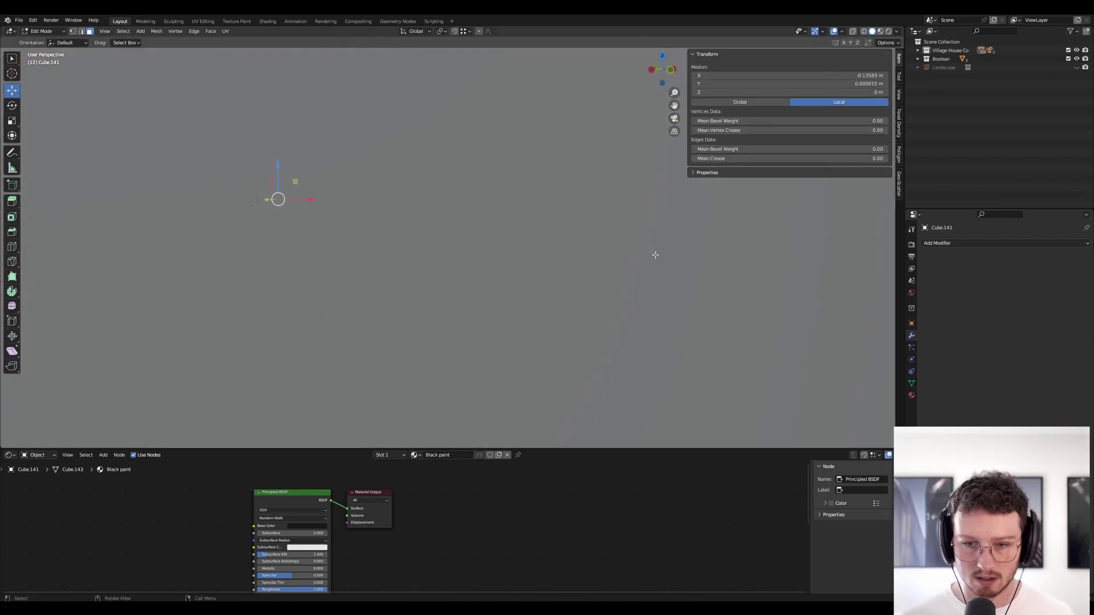
key(KP_Decimal)
scroll(570, 288, down, 5)
middle_drag(571, 288, 381, 288)
scroll(692, 308, down, 2)
scroll(549, 284, up, 2)
scroll(550, 283, up, 5)
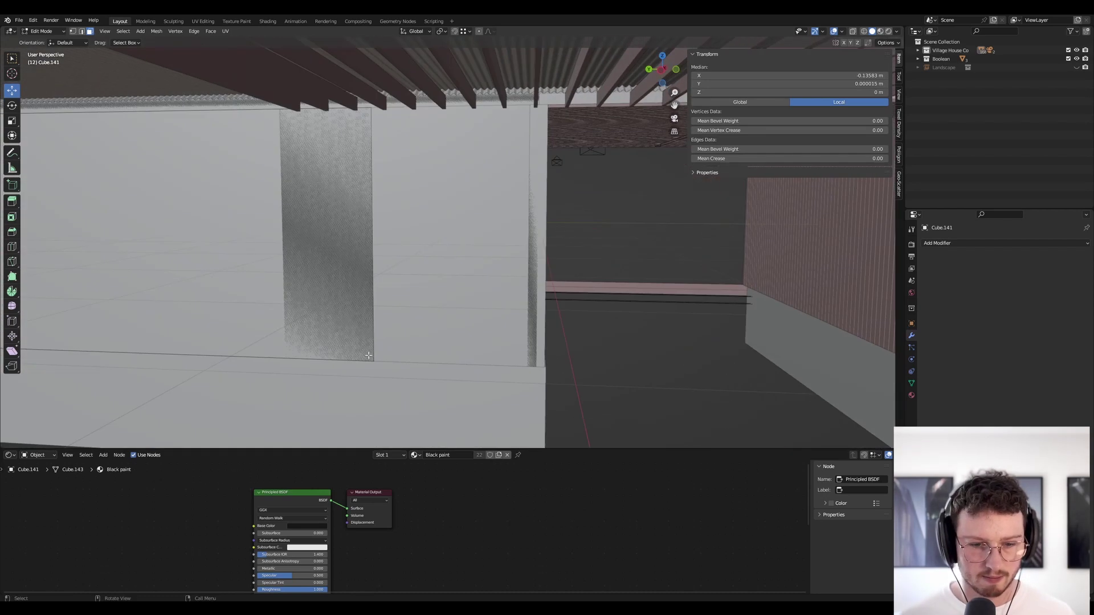
key(g)
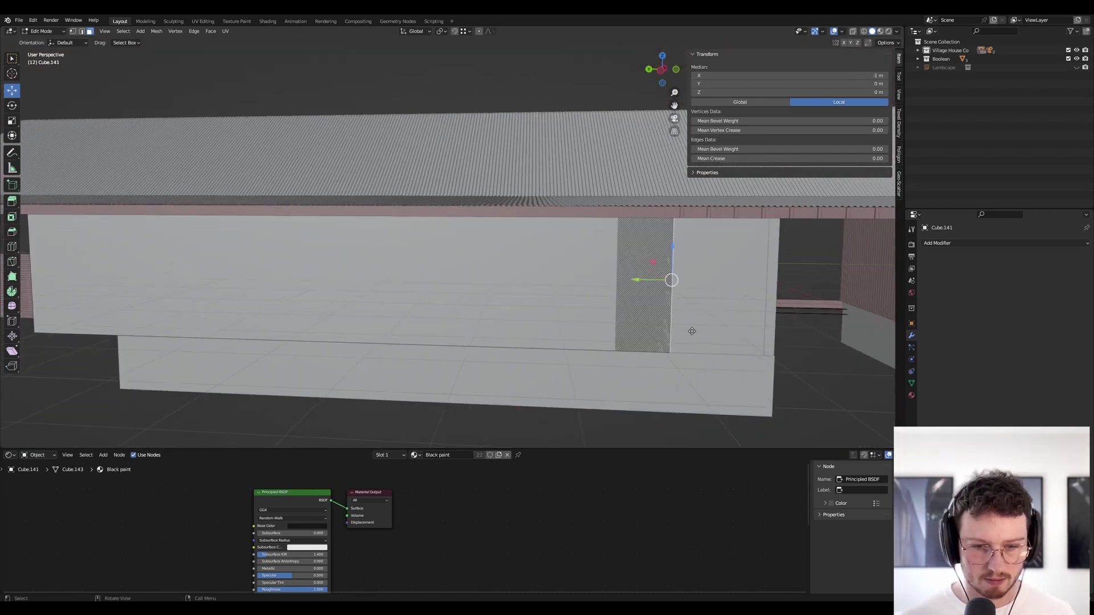
key(y)
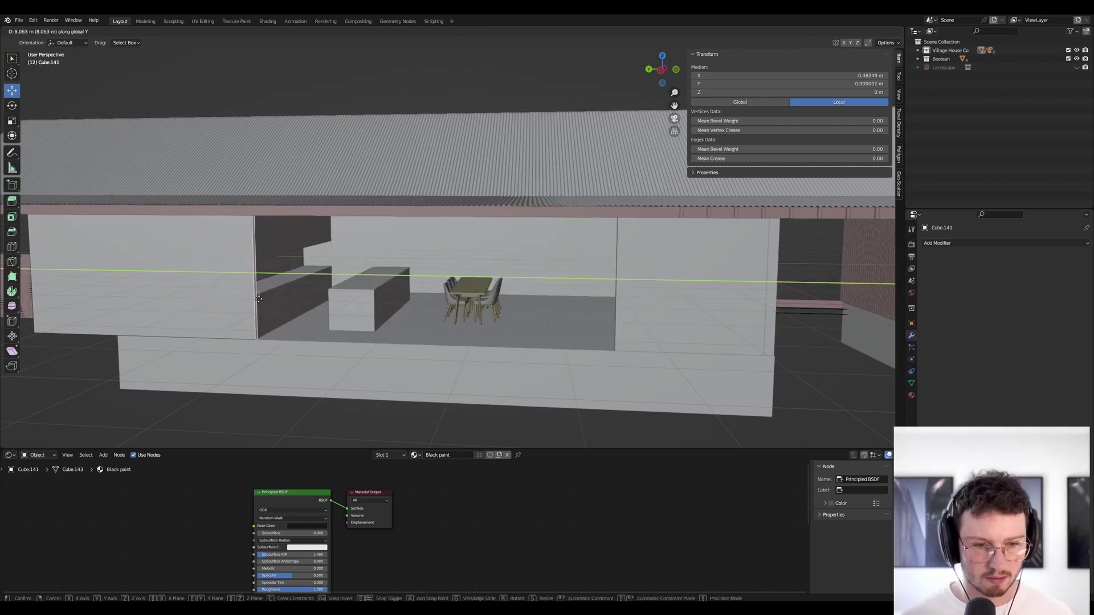
click(271, 320)
key(Tab)
Examine the kitchen and dining layout from the dining side and from outside the house
shift+middle_drag(228, 318, 237, 287)
scroll(611, 312, up, 4)
scroll(183, 257, down, 6)
middle_drag(183, 256, 253, 254)
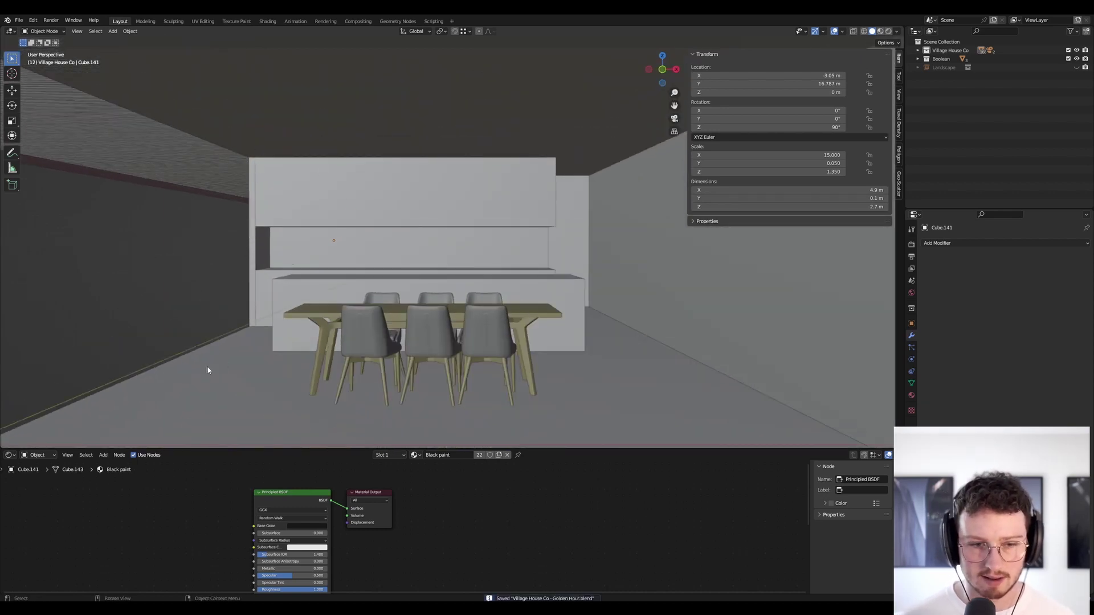
shift+middle_drag(234, 304, 330, 281)
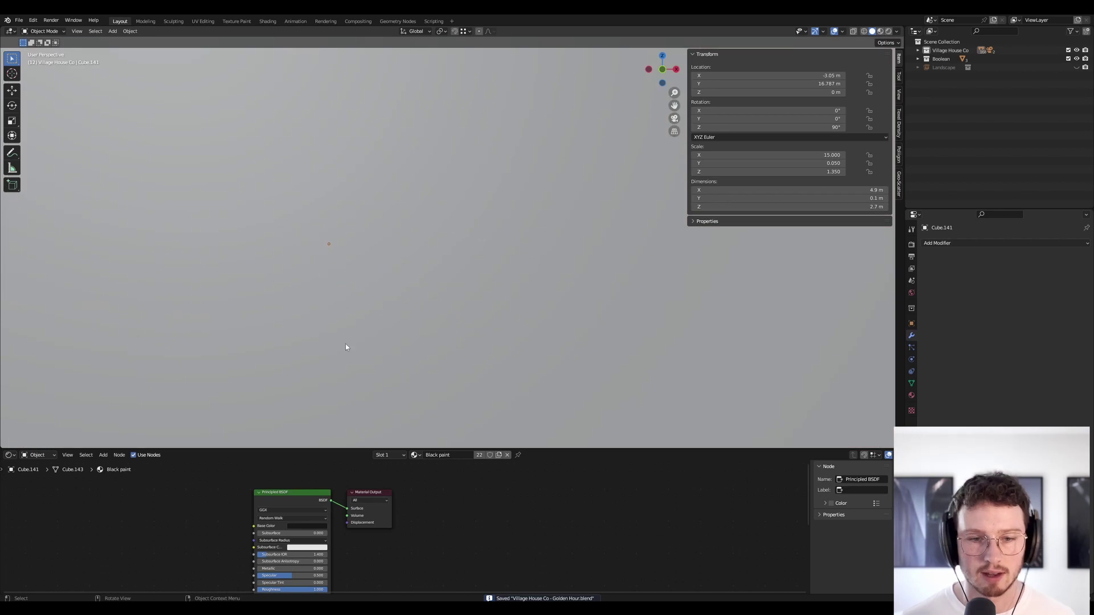
middle_drag(358, 350, 465, 160)
scroll(509, 197, down, 10)
middle_drag(319, 179, 638, 268)
scroll(420, 166, up, 7)
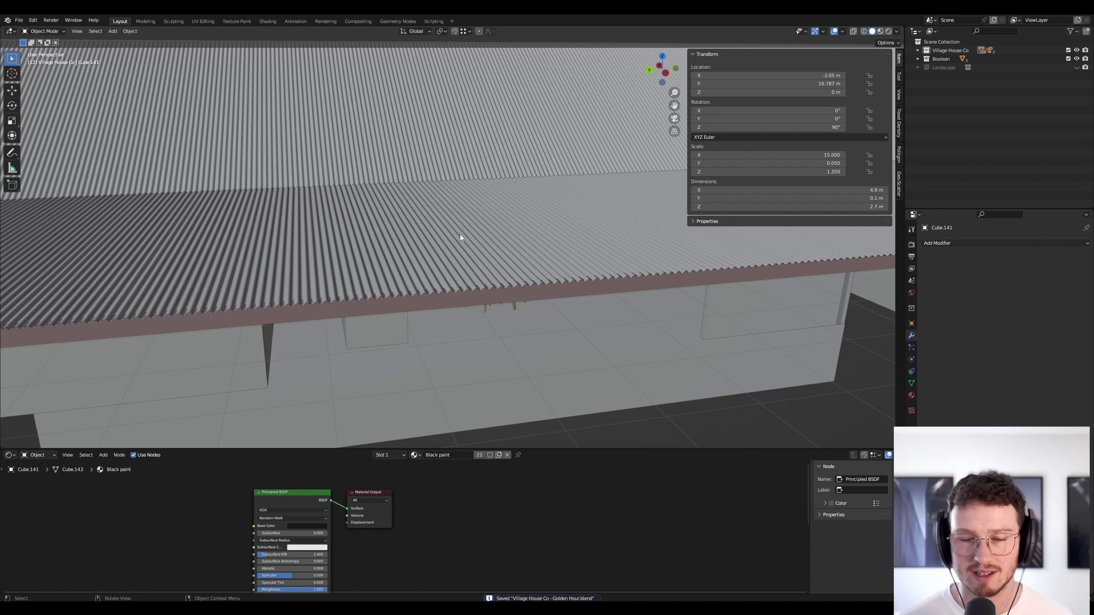
Duplicate the 4.9 m wall along X to the passage end of the kitchen cabinets, at X 1.85 m
mouse_move(451, 259)
middle_down()
mouse_move(442, 313)
mouse_move(422, 300)
mouse_move(432, 237)
mouse_move(452, 226)
mouse_move(422, 225)
mouse_move(437, 237)
mouse_move(598, 230)
mouse_move(447, 248)
middle_up()
key(shift+d)
key(x)
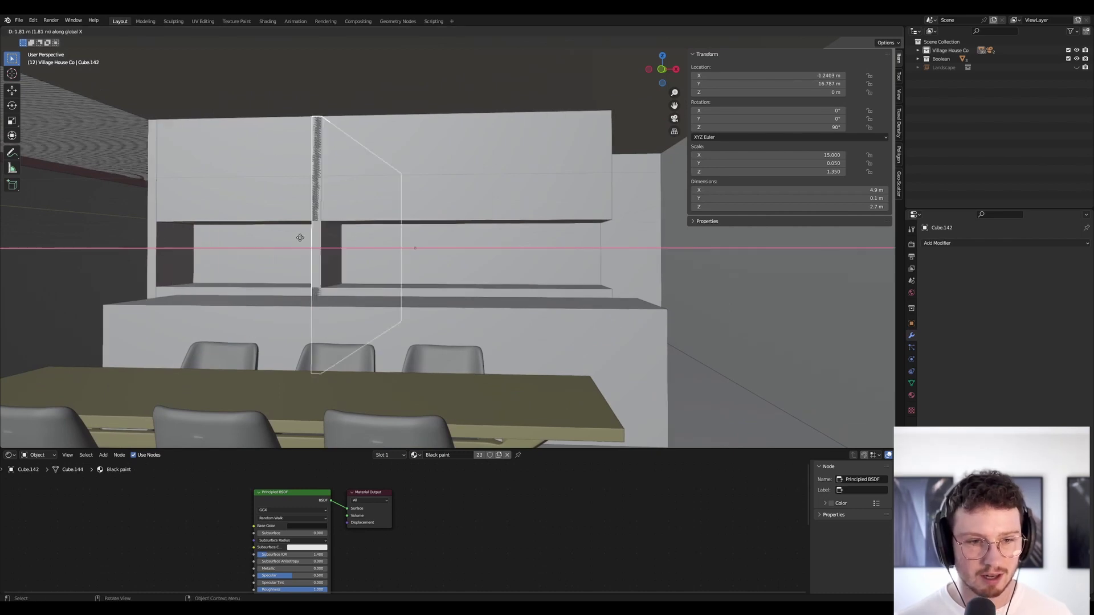
click(618, 111)
key(shift+d)
key(x)
click(614, 112)
shift+middle_drag(614, 303, 477, 307)
key(g)
key(y)
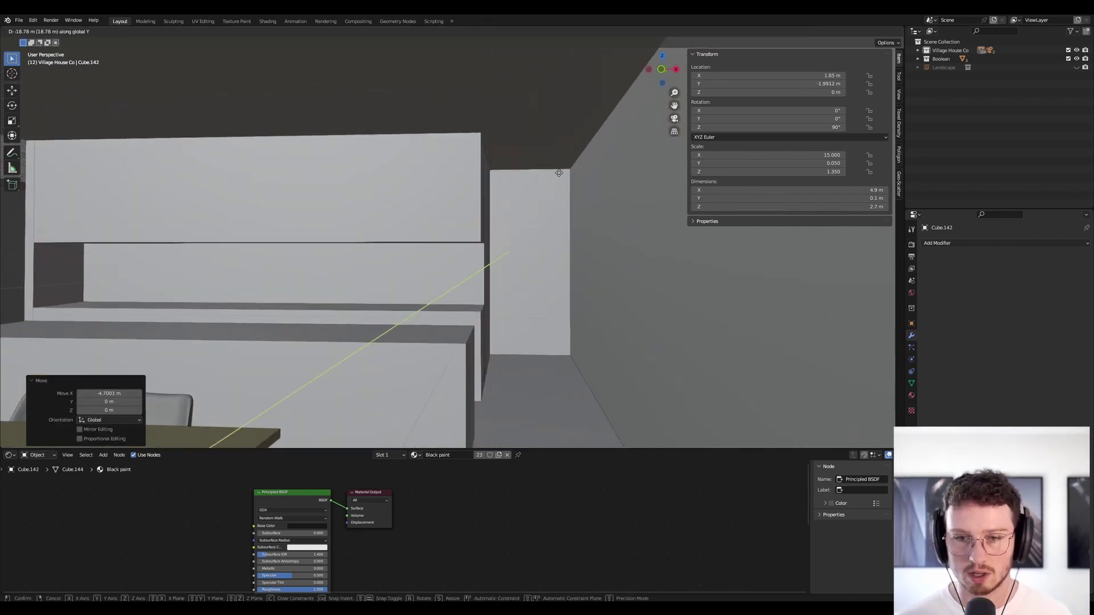
key(x)
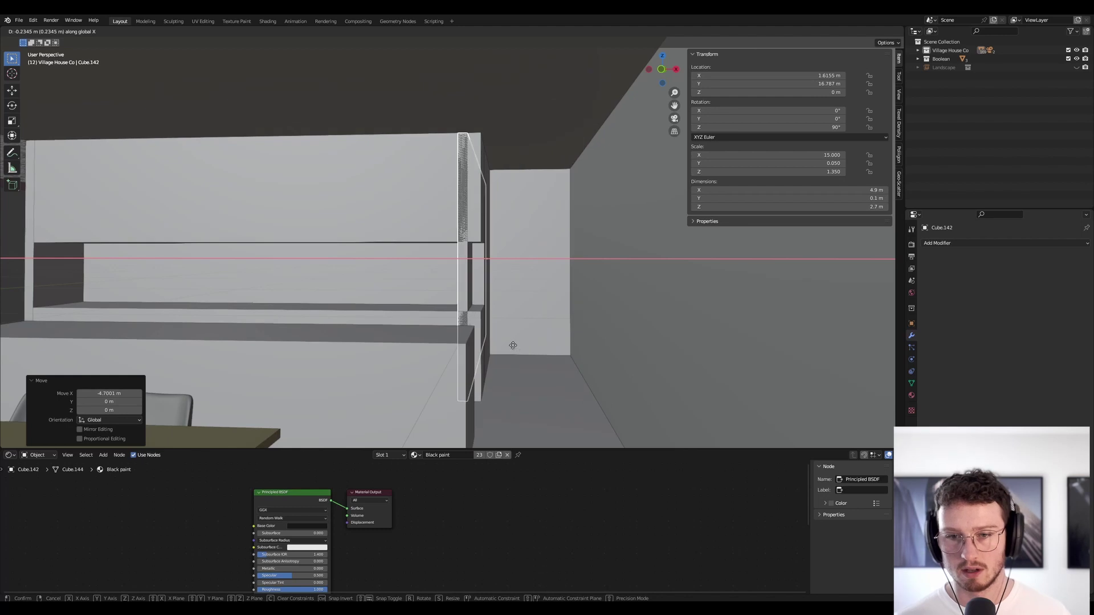
click(534, 317)
Pull the end face of the wall behind the passage back along X, flush with the side wall
click(557, 222)
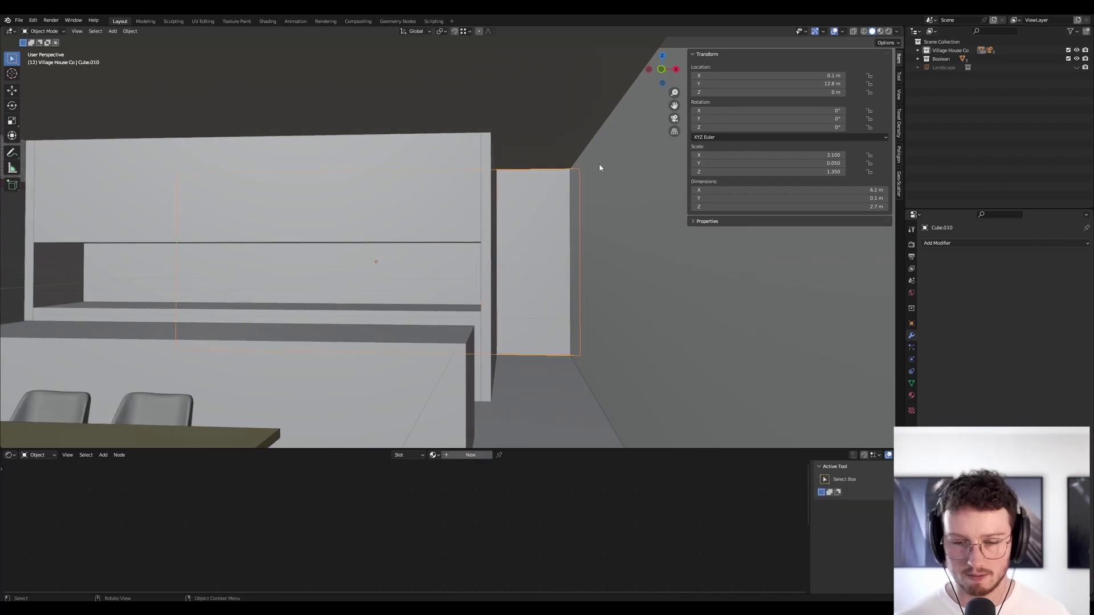
key(Tab)
key(g)
key(x)
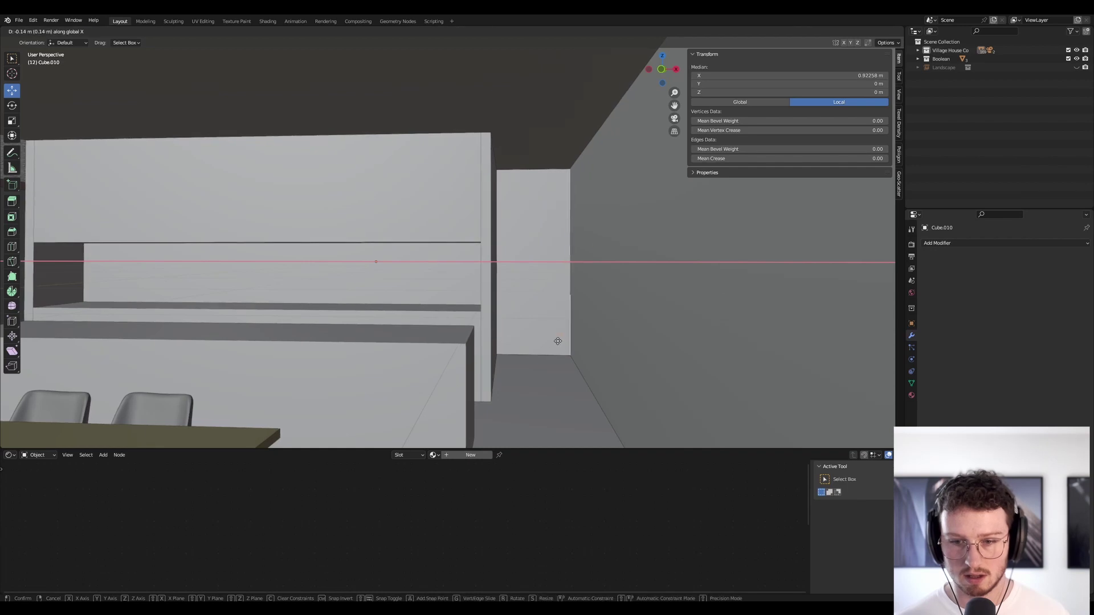
click(557, 340)
key(Tab)
click(487, 292)
key(g)
key(x)
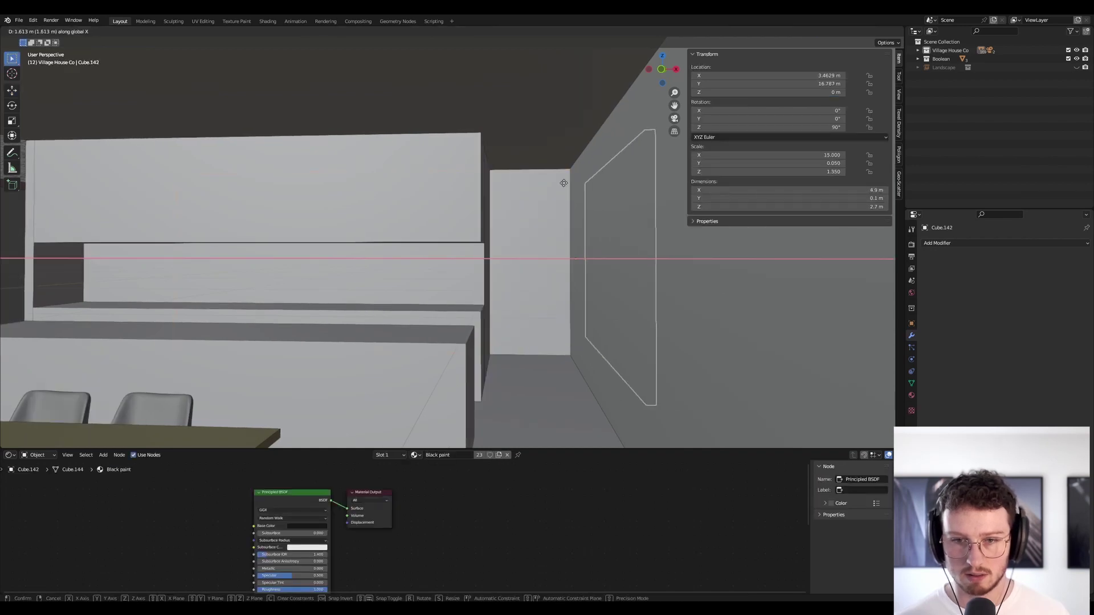
key(Escape)
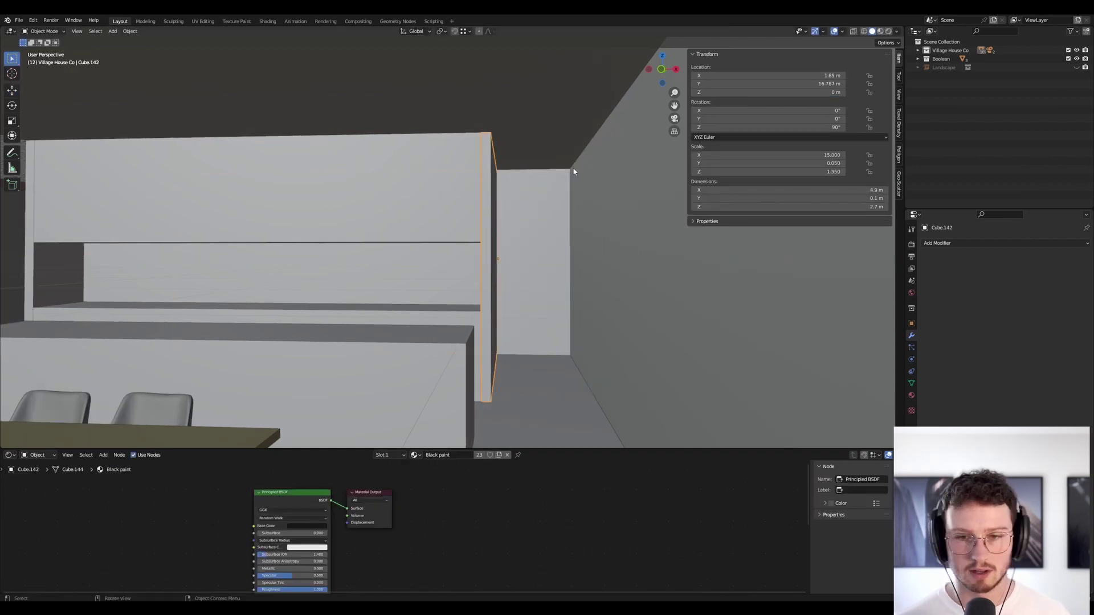
key(g)
key(x)
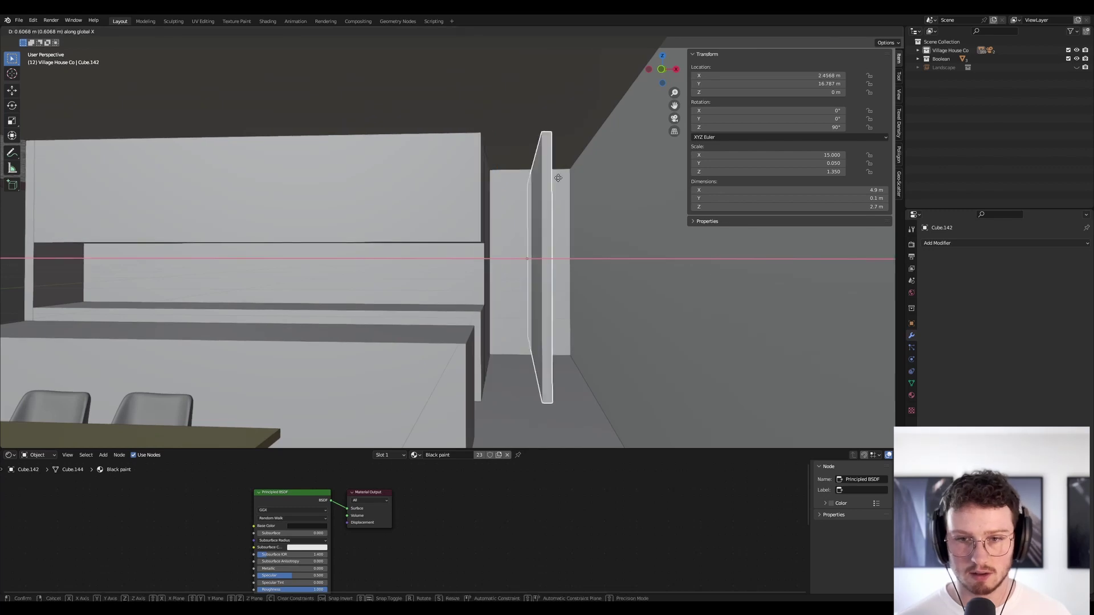
key(Escape)
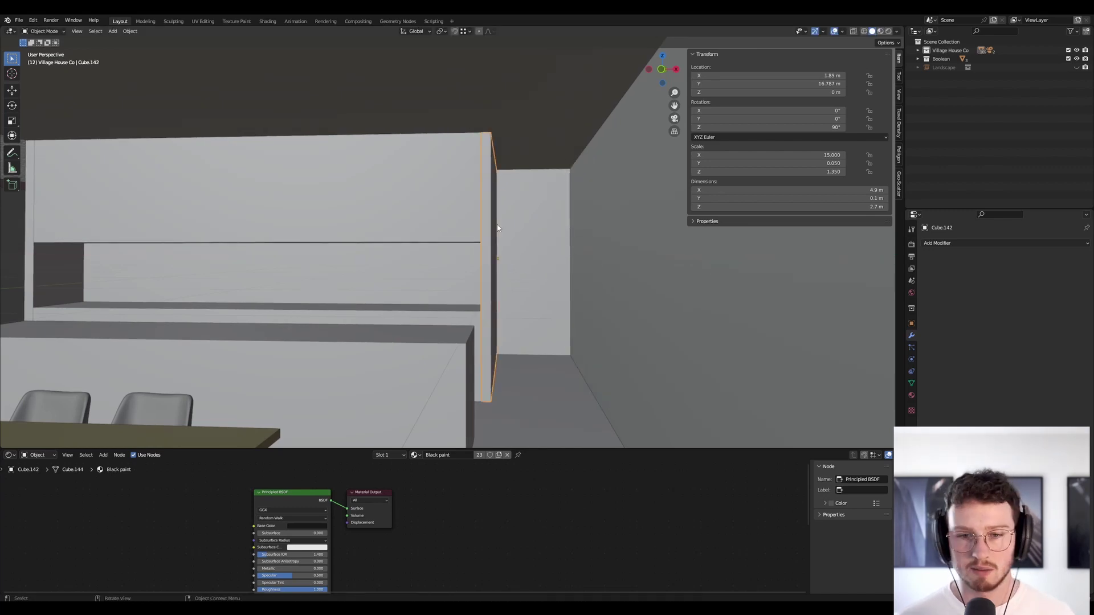
middle_drag(530, 267, 566, 290)
scroll(531, 266, down, 3)
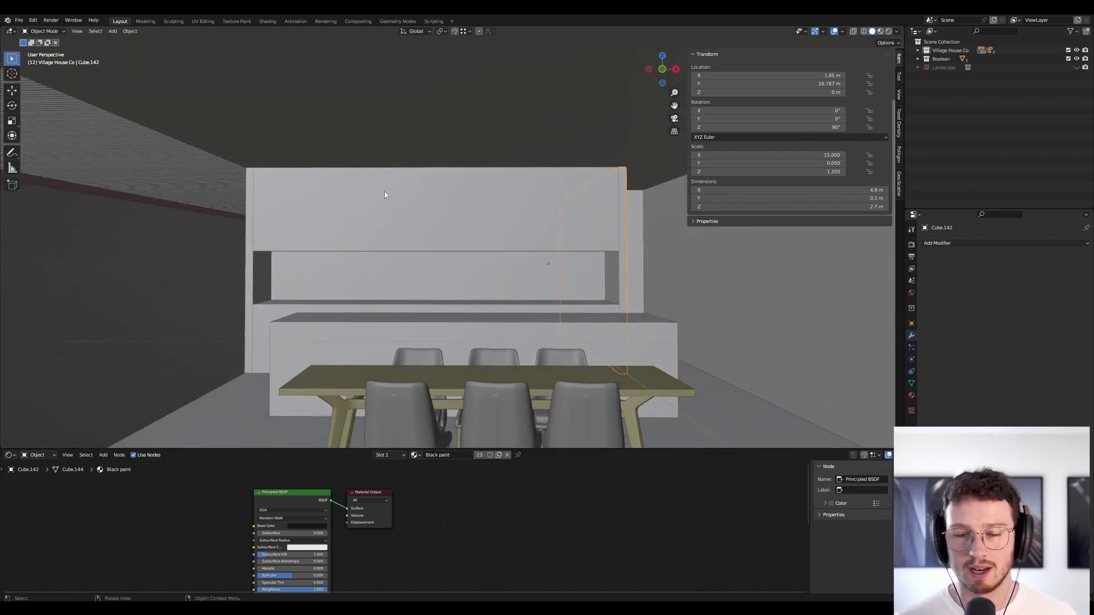
Frame the kitchen and dining set in a front-on interior view and save the file
scroll(387, 196, down, 3)
shift+middle_drag(401, 200, 382, 229)
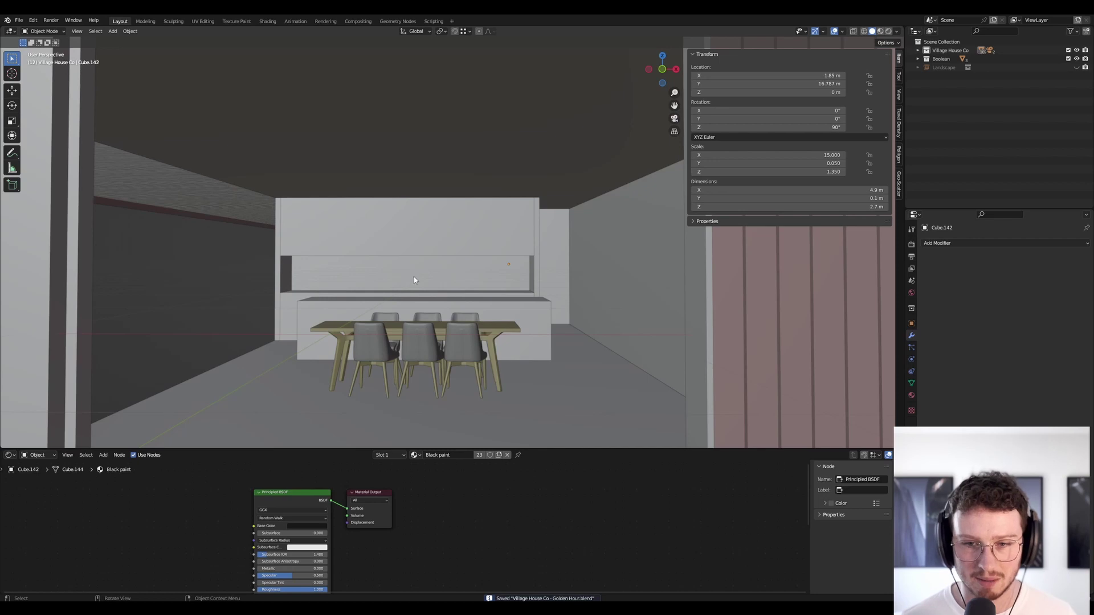
scroll(383, 335, up, 2)
mouse_move(383, 337)
middle_down()
mouse_move(407, 344)
mouse_move(390, 340)
middle_up()
key(ctrl+s)
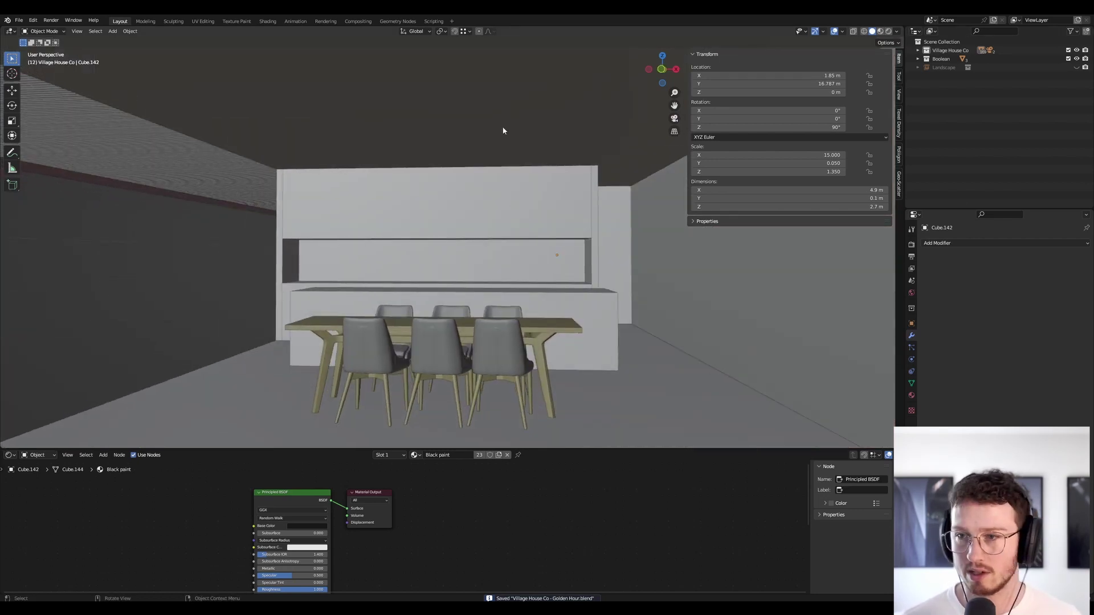
Add a new camera to the scene and look through the scene camera
key(shift+a)
mouse_move(308, 200)
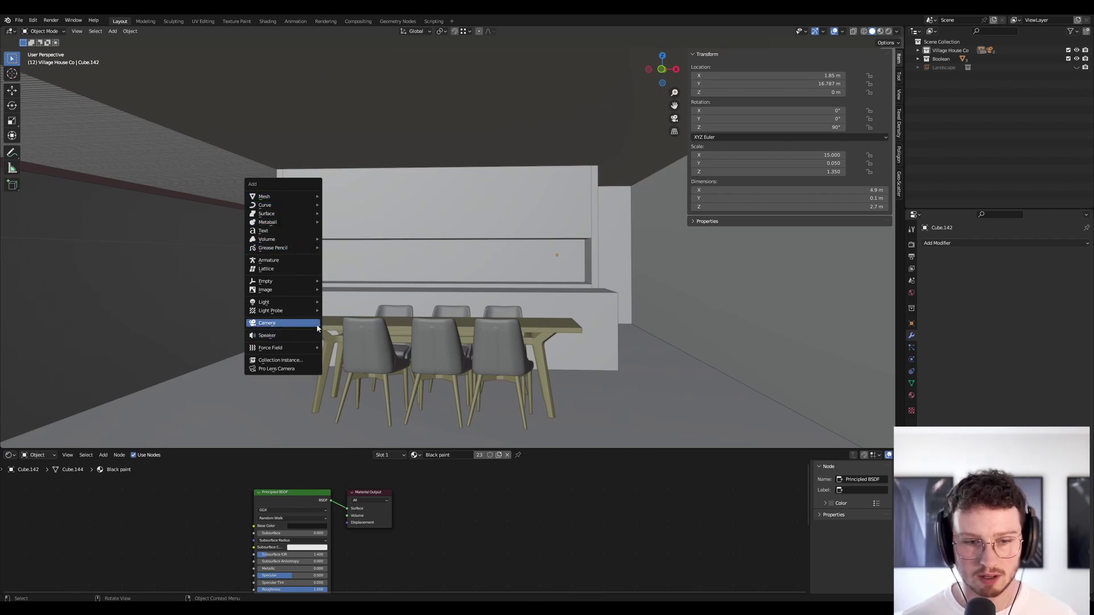
click(267, 322)
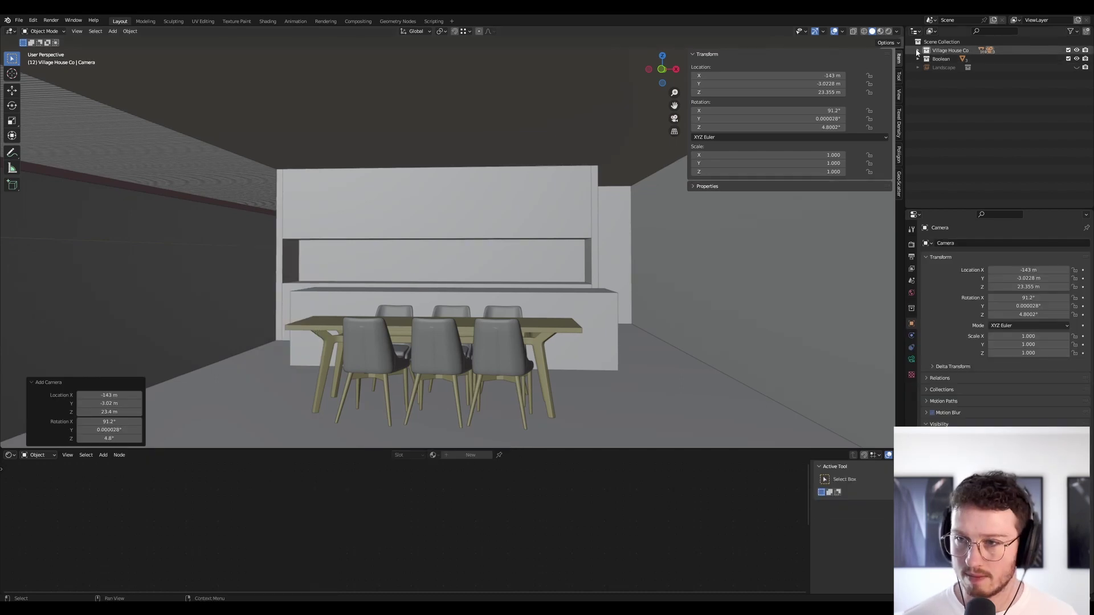
key(KP_0)
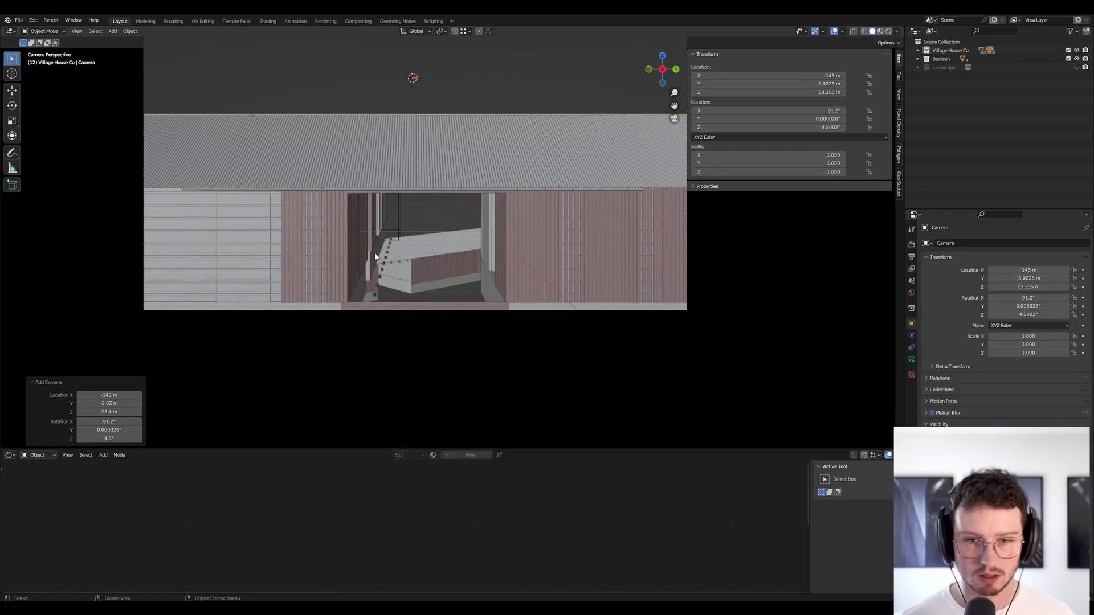
Expand the Village House Co collection, check its cameras, and make Camera.001 the active scene camera
click(918, 51)
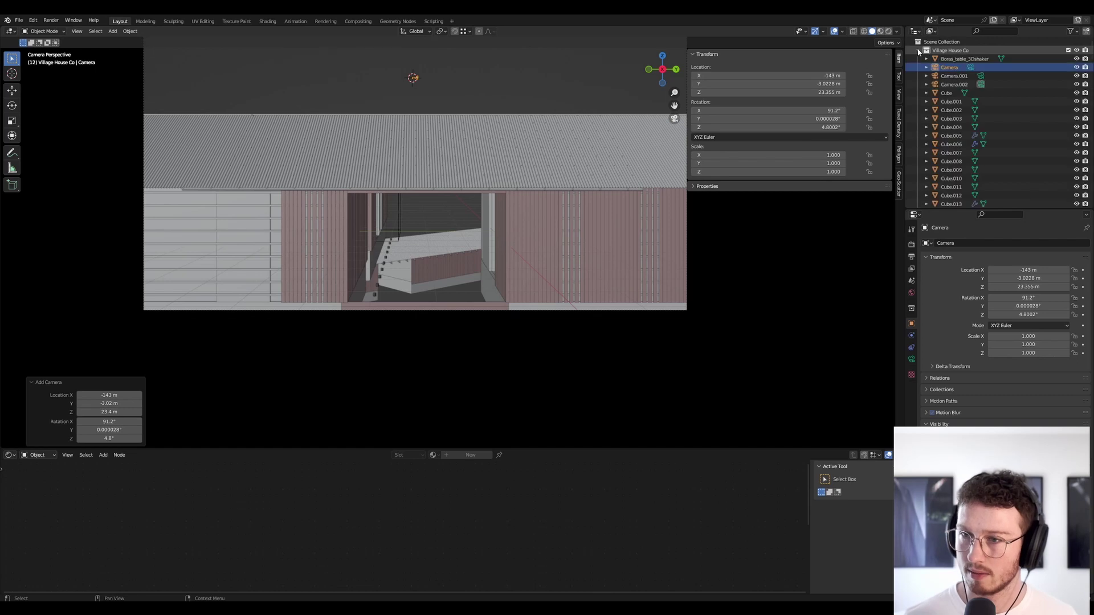
click(950, 85)
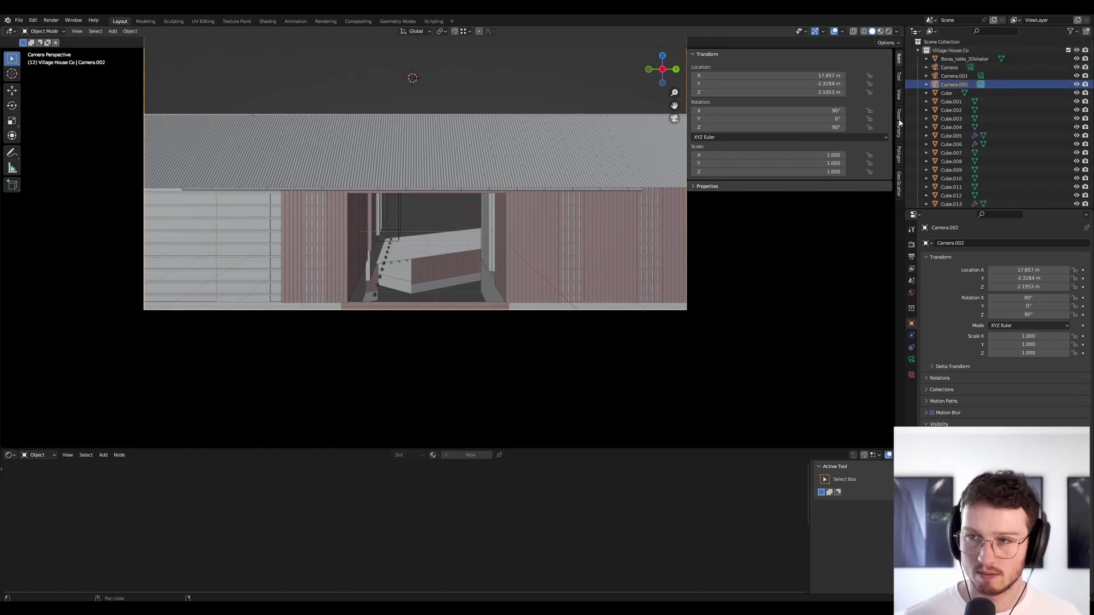
click(981, 76)
click(970, 68)
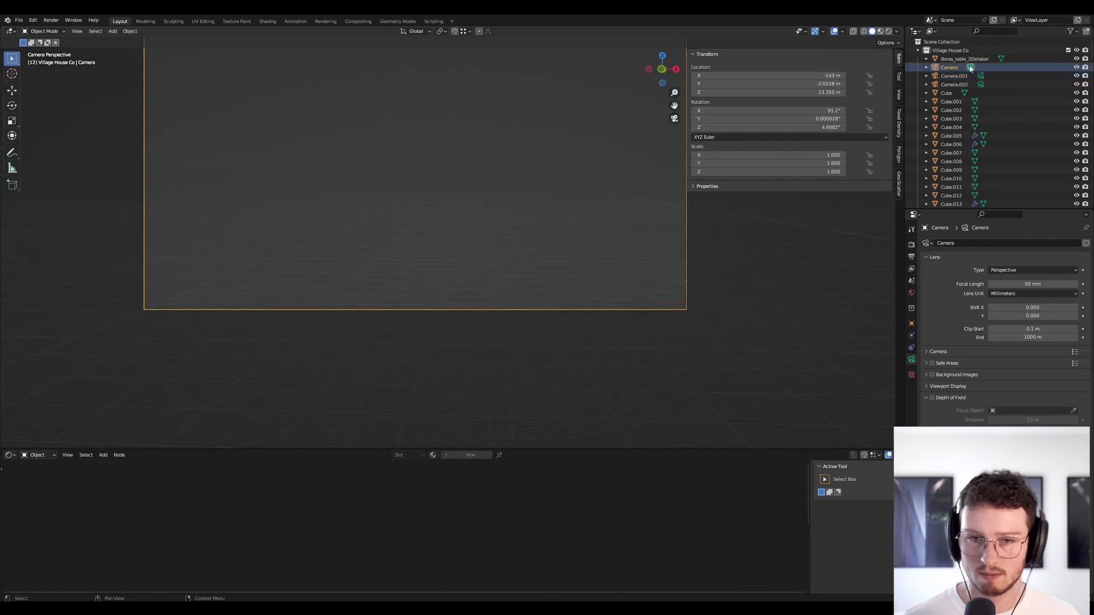
click(980, 76)
Align Camera.001 to a straight-on interior view of the kitchen and dining table
middle_drag(519, 187, 621, 187)
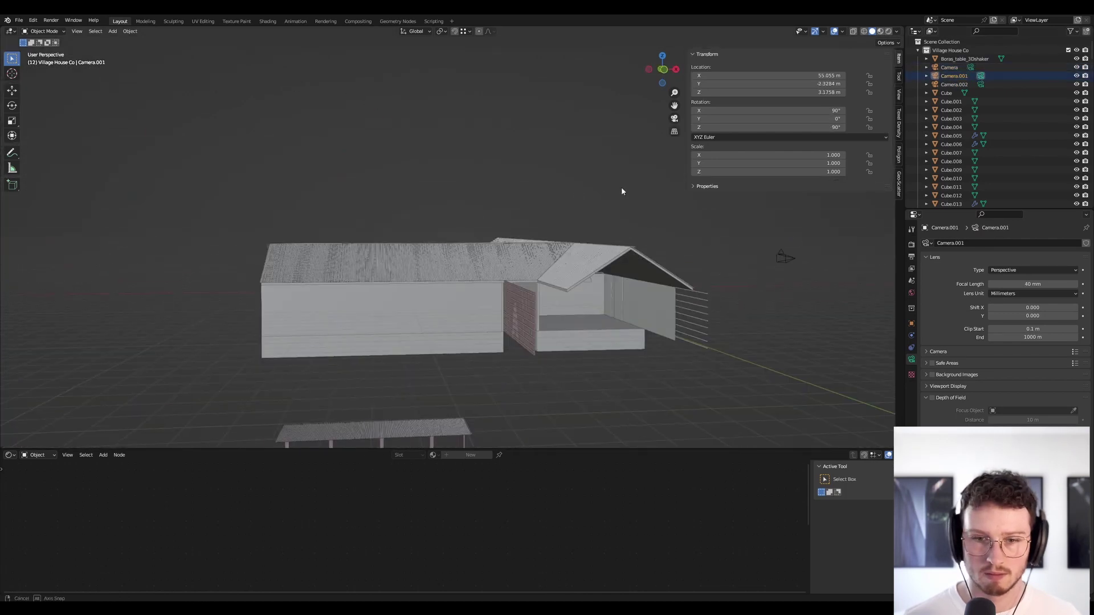
right_click(537, 431)
scroll(562, 334, up, 6)
shift+middle_drag(350, 199, 590, 411)
shift+middle_drag(289, 113, 347, 164)
scroll(484, 158, up, 3)
shift+middle_drag(485, 162, 310, 268)
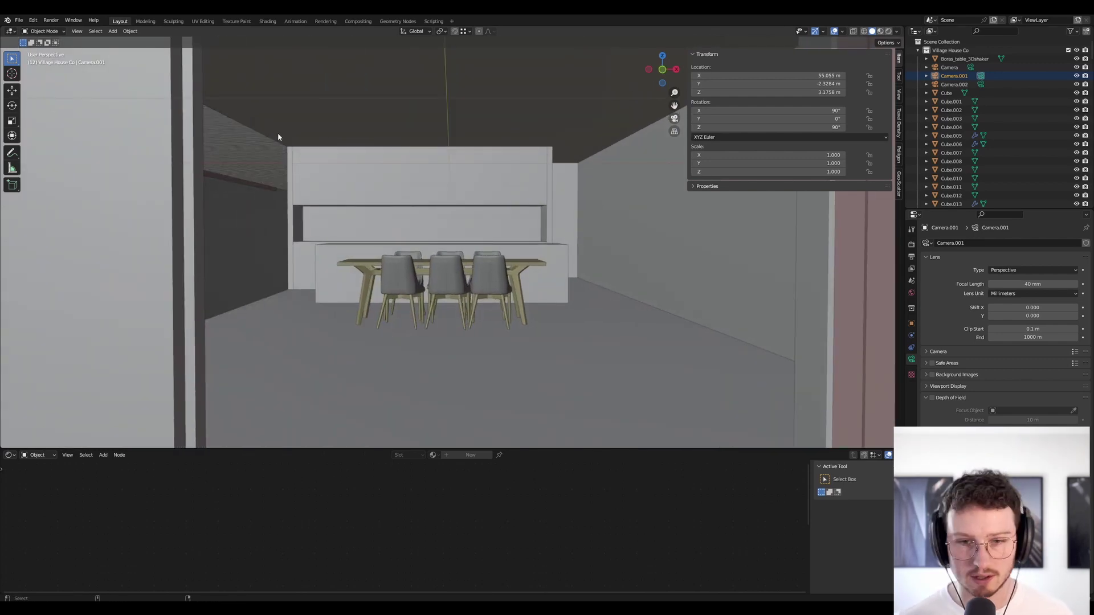
key(ctrl+alt+KP_0)
scroll(525, 240, down, 3)
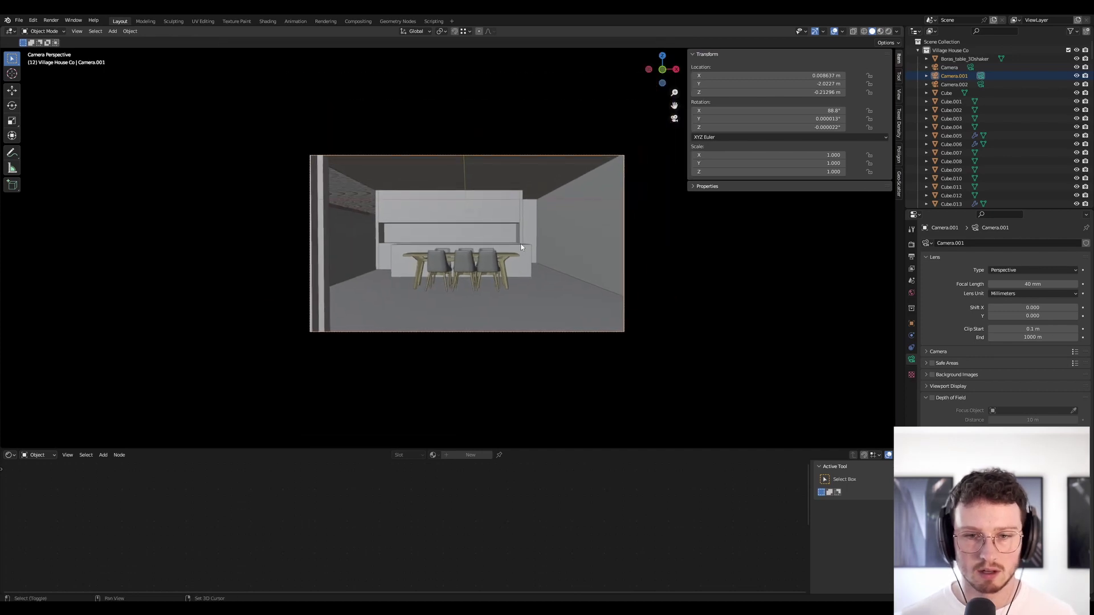
Reposition Camera.001 to about X 0.05 m, Y -1.69 m, Z 0.05 m, clearing the window frame from the shot
key(g)
key(y)
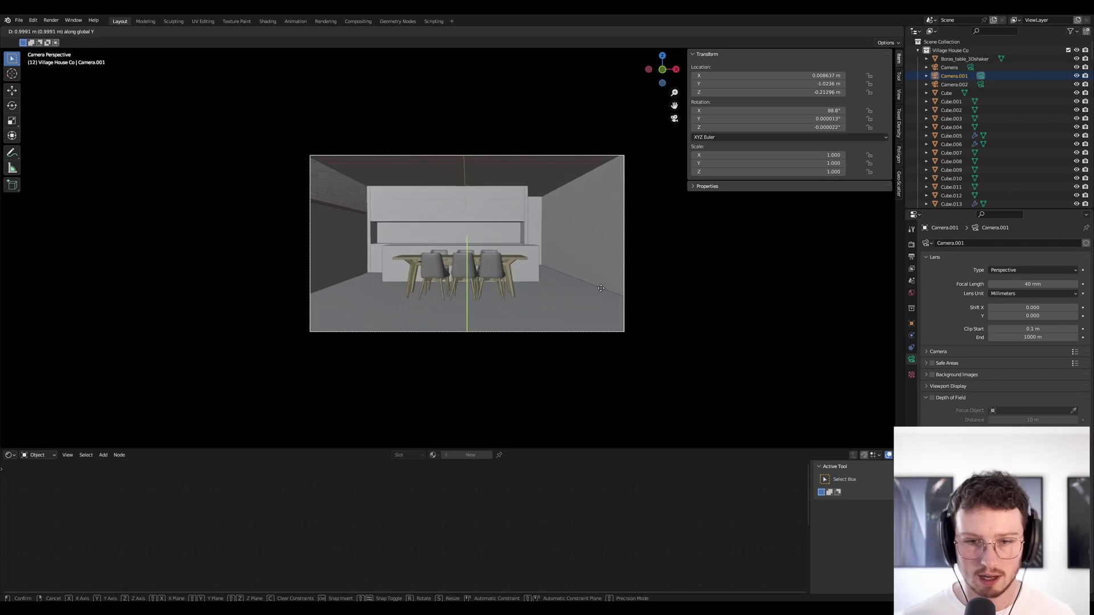
click(591, 273)
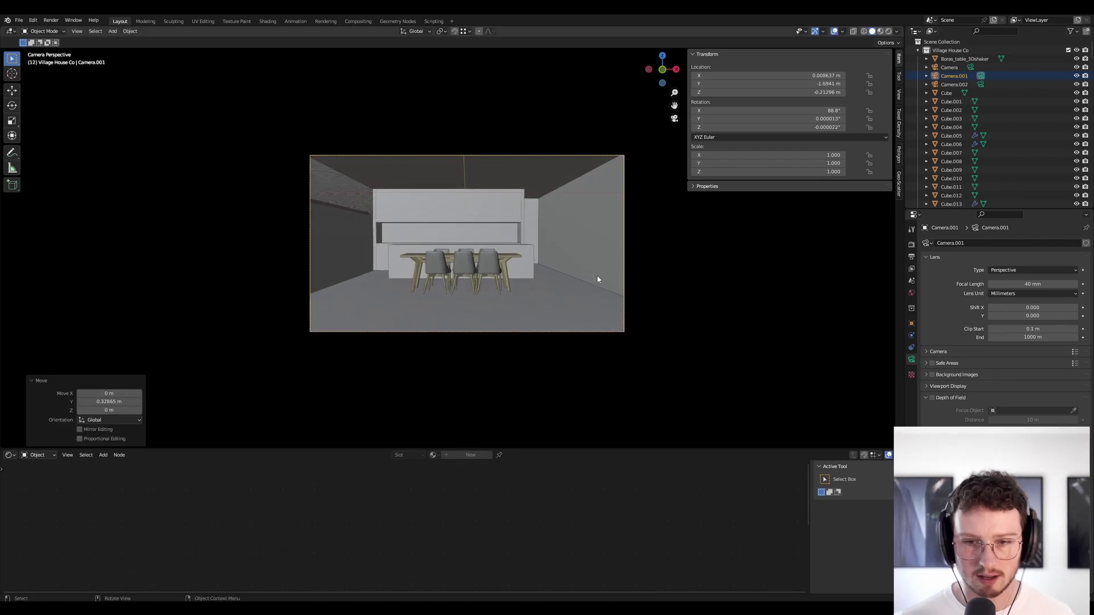
key(g)
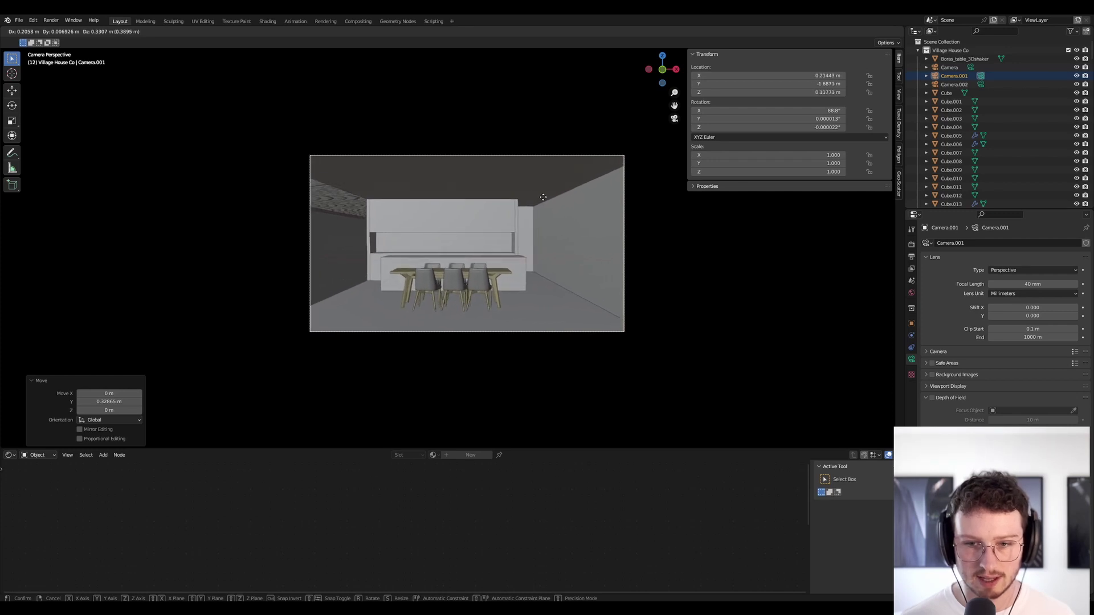
click(534, 201)
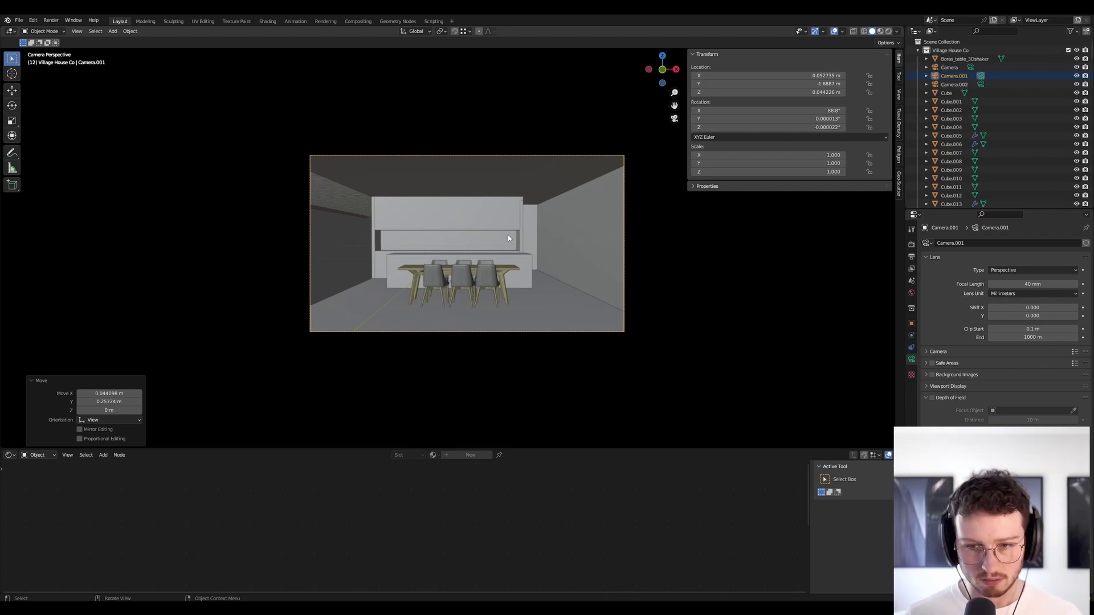
key(g)
key(z)
click(434, 269)
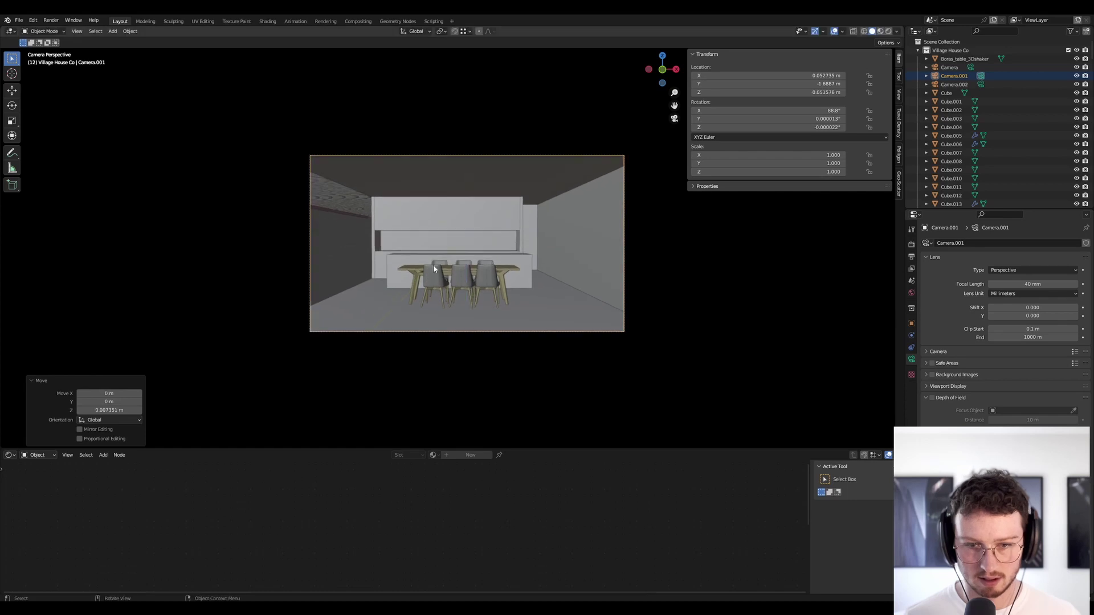
Set Camera.001's focal length to 35 mm, reposition it to about Y -1.55 m and Z 0.03 m, and save the file
click(1041, 284)
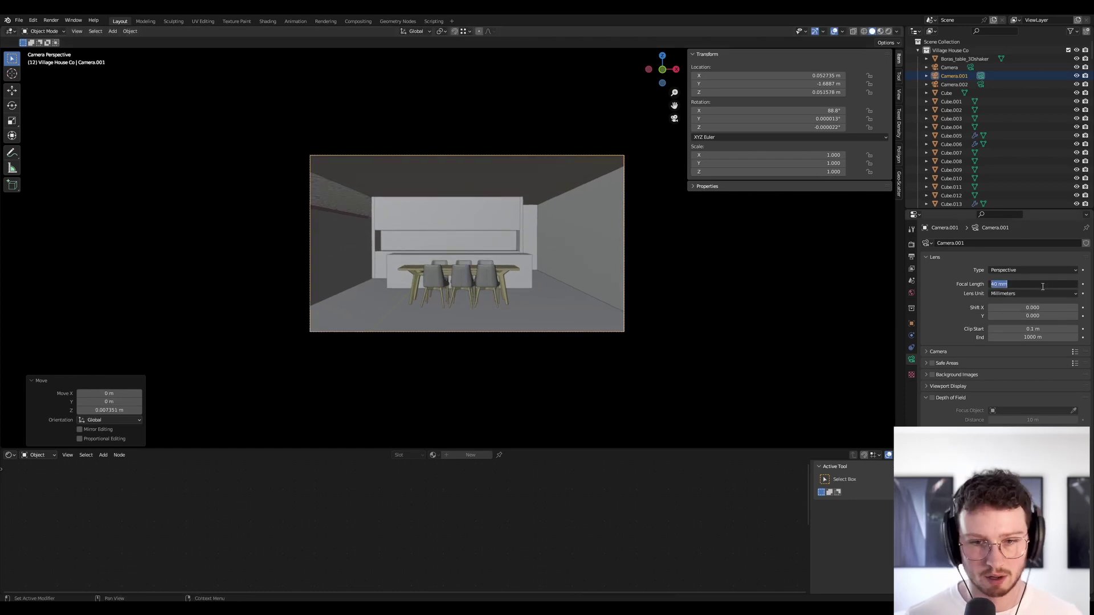
key(Return)
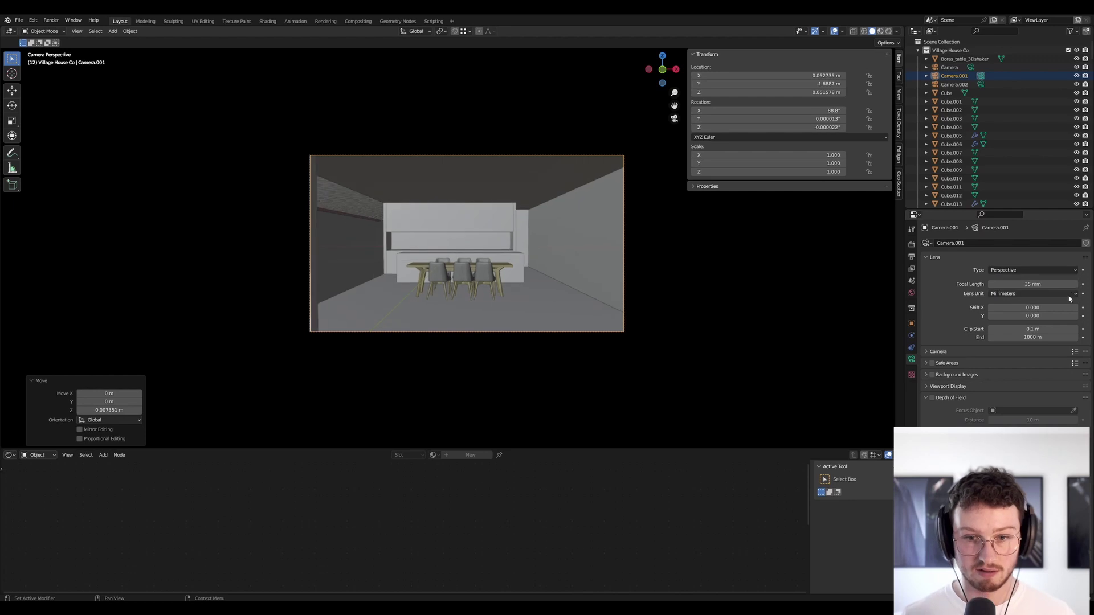
key(g)
key(y)
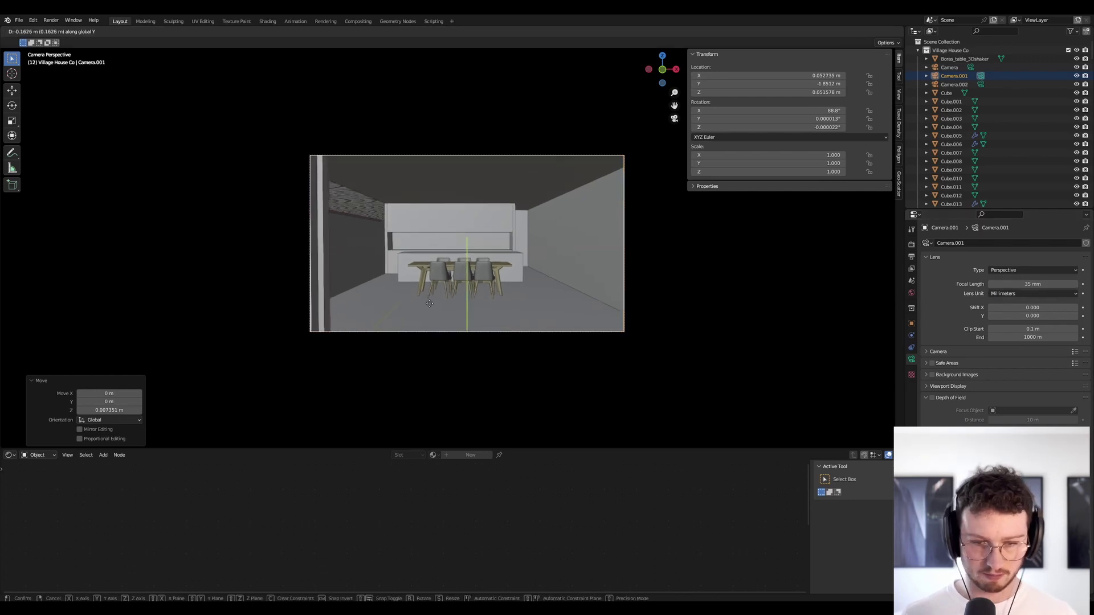
click(339, 260)
key(ctrl+s)
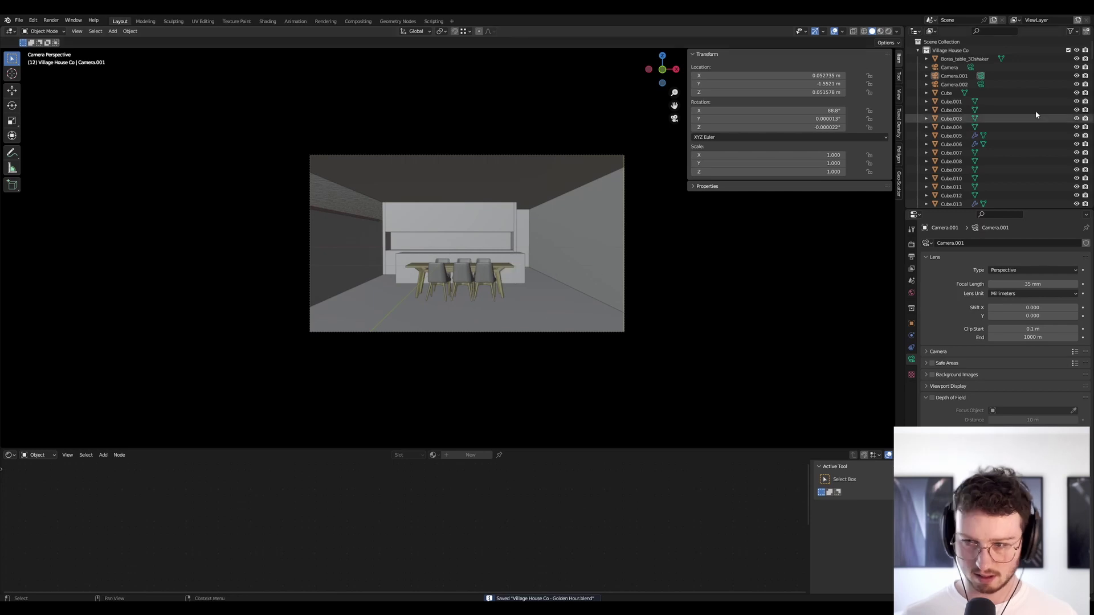
key(g)
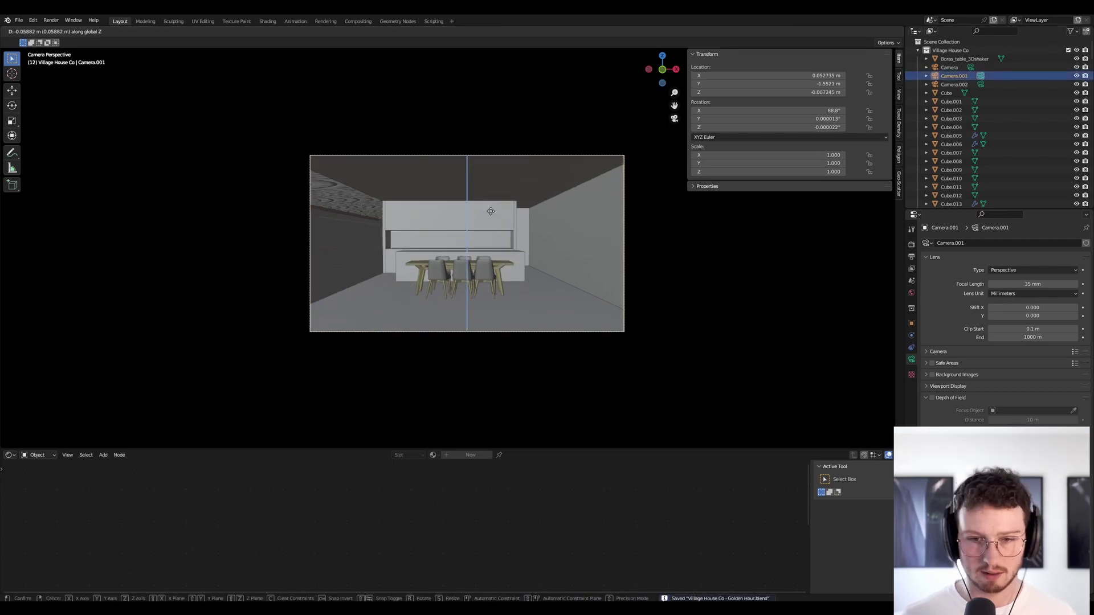
click(434, 224)
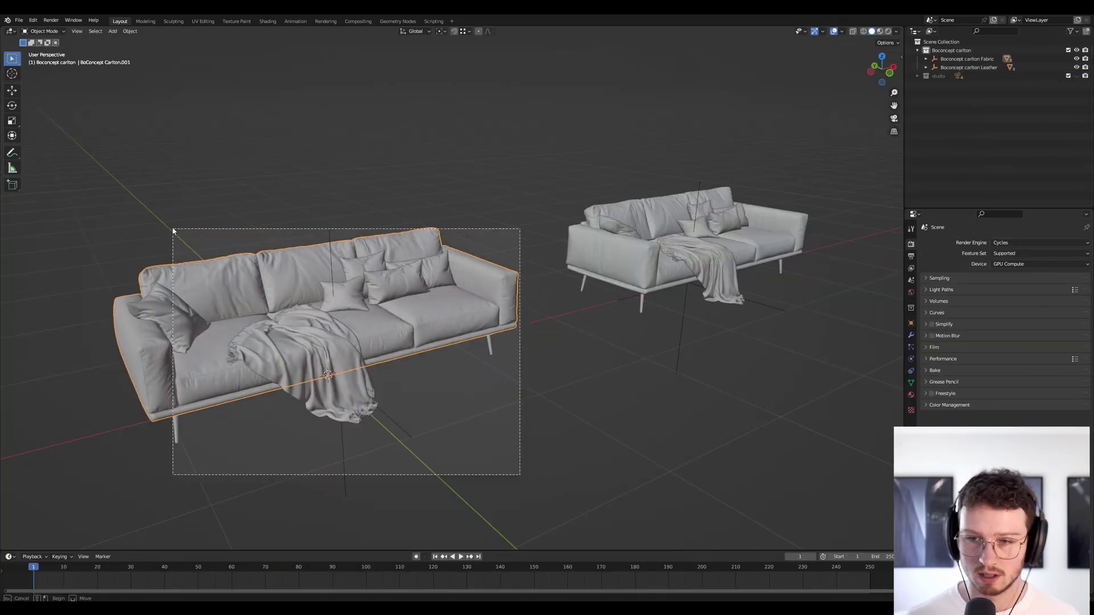
In the BoConcept Carlton sofa file, select the fabric sofa and replace the timeline with the Shader Editor to inspect its material
drag(172, 231, 174, 230)
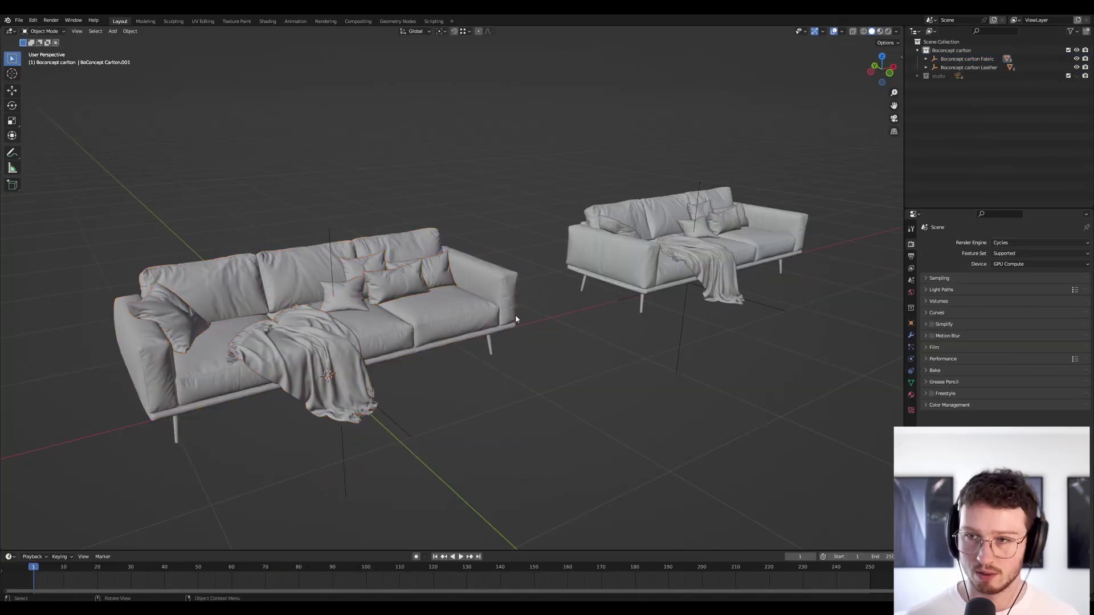
click(485, 304)
click(32, 556)
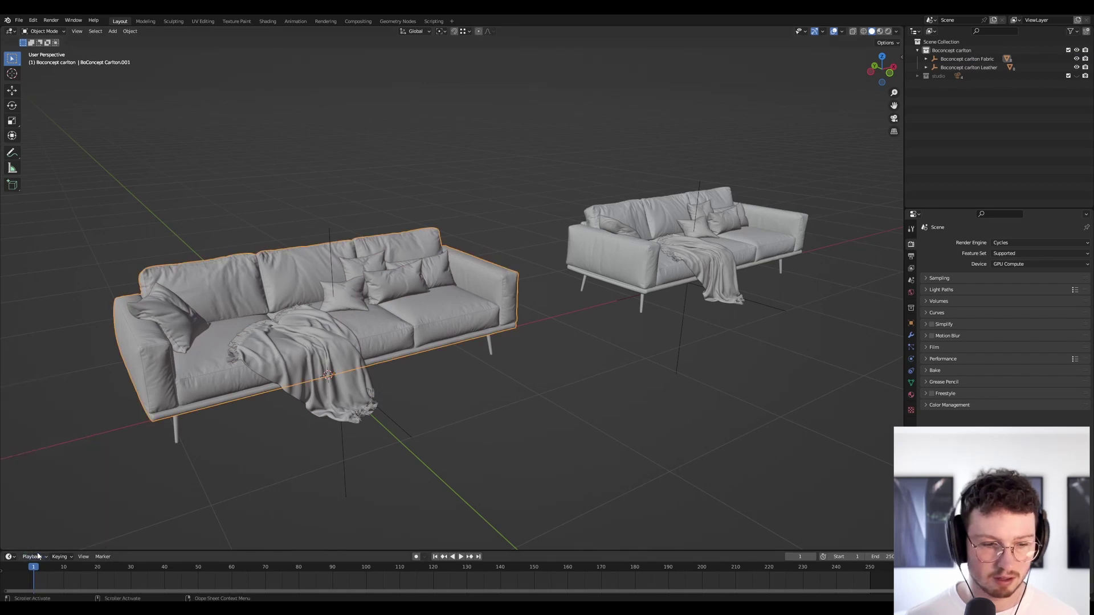
click(12, 557)
click(34, 528)
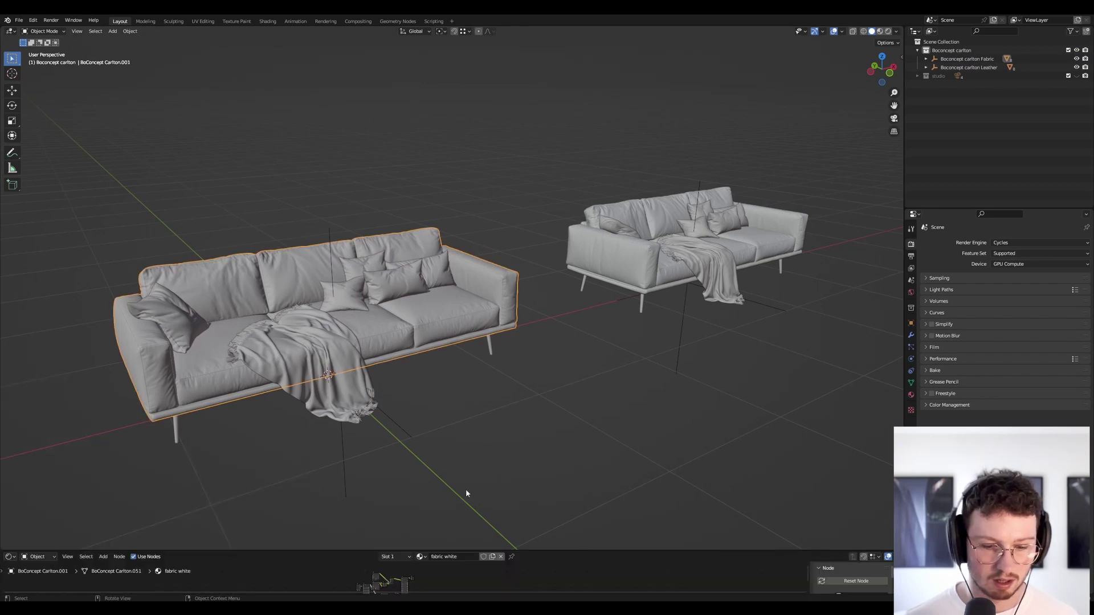
Copy the complete leather sofa with its cushions and throw, and paste it into the village house file
click(633, 245)
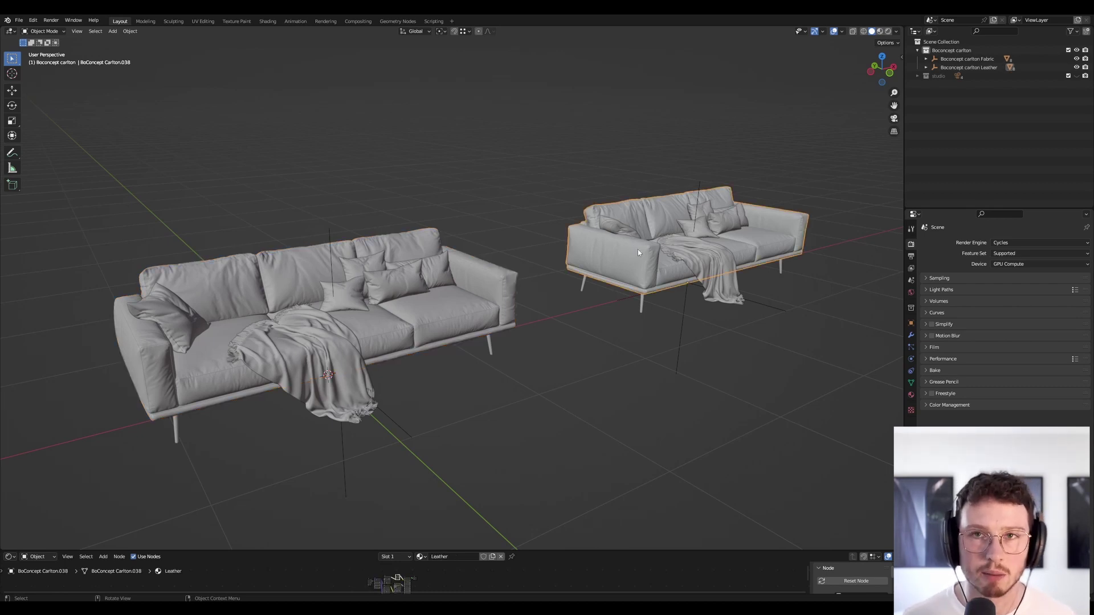
drag(802, 344, 585, 156)
key(alt+Tab)
click(667, 259)
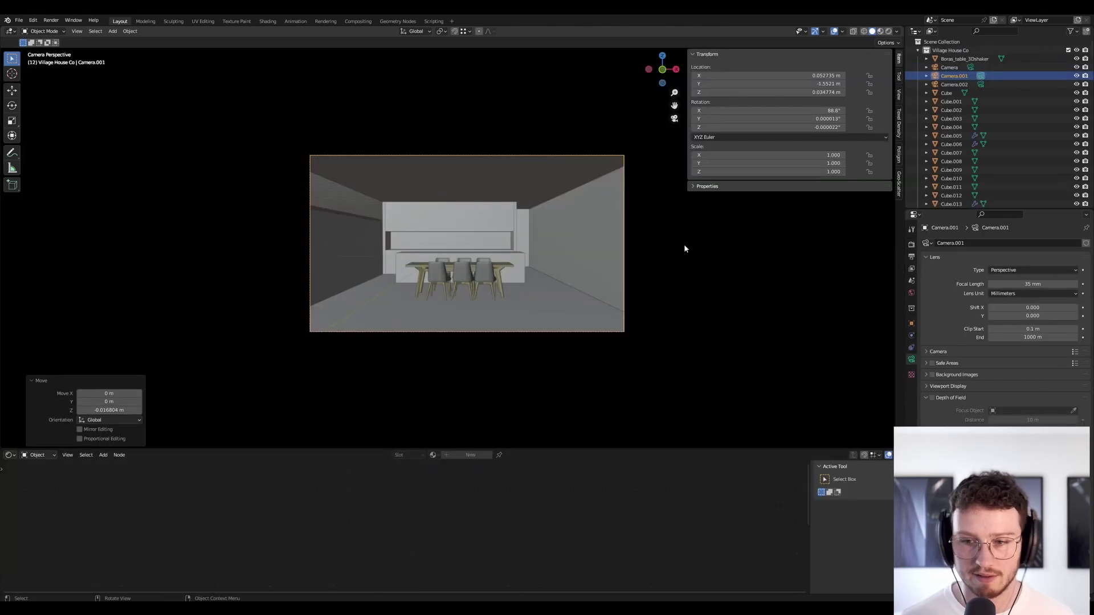
key(ctrl+v)
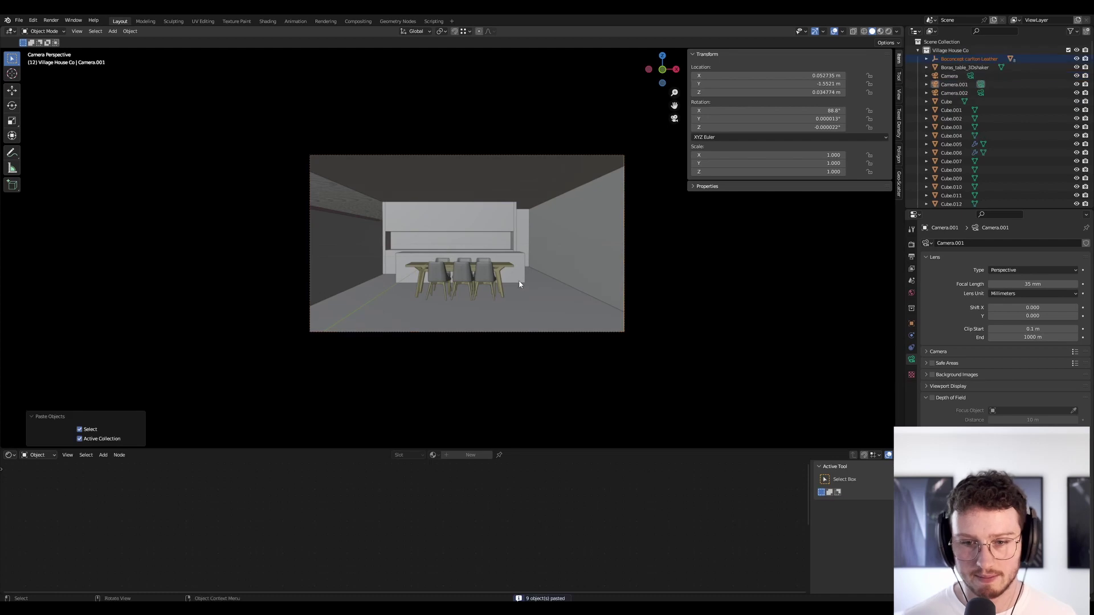
Place the pasted sofa in front of the dining table, shifting it about -6.17 m along Y and -1.93 m along X
key(g)
key(x)
key(y)
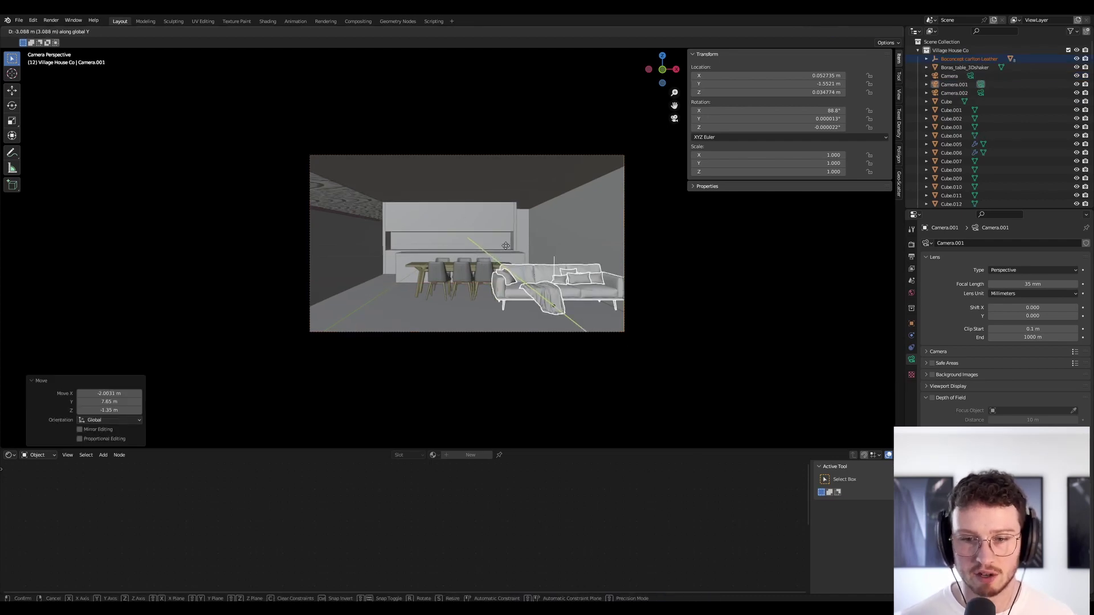
click(510, 243)
key(g)
key(x)
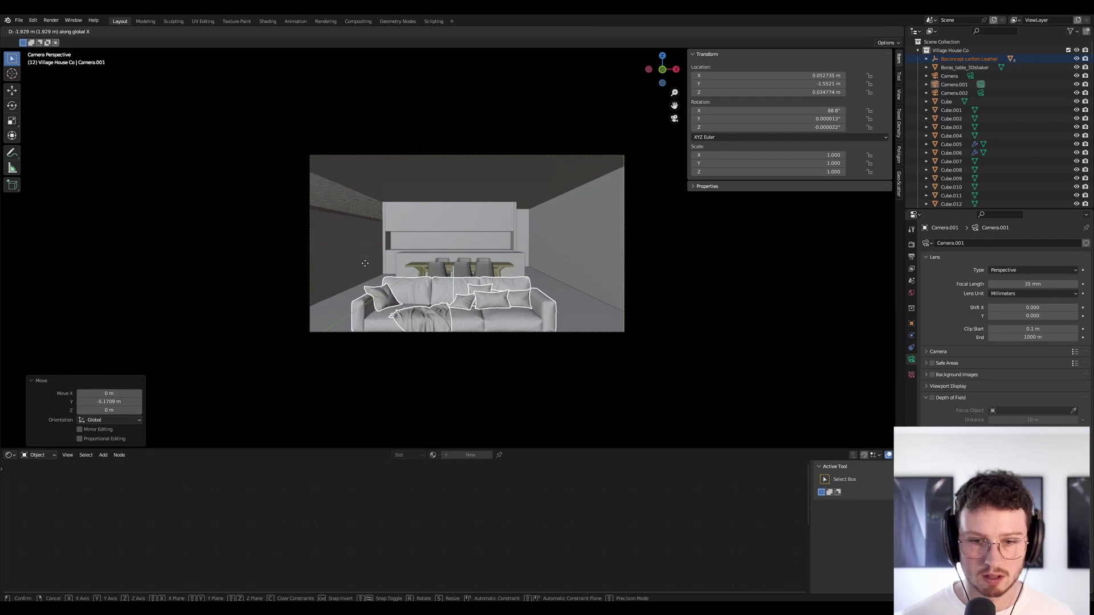
click(366, 266)
Move the sofa about 2.07 m along Y up to the dining set, working in a wireframe side view
key(KP_0)
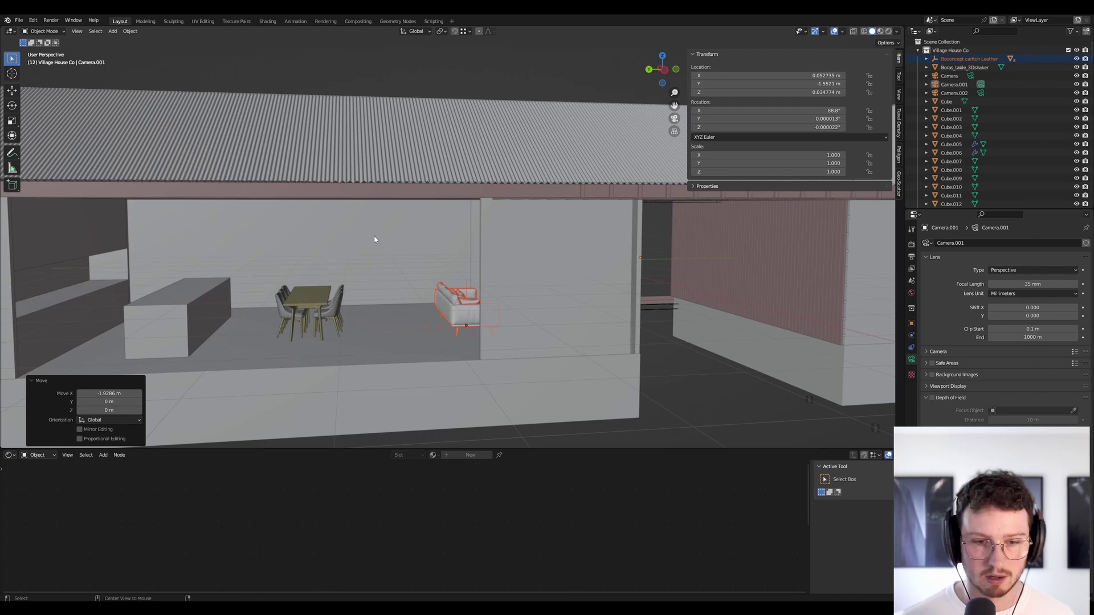
alt+middle_drag(387, 302, 408, 344)
scroll(470, 250, down, 4)
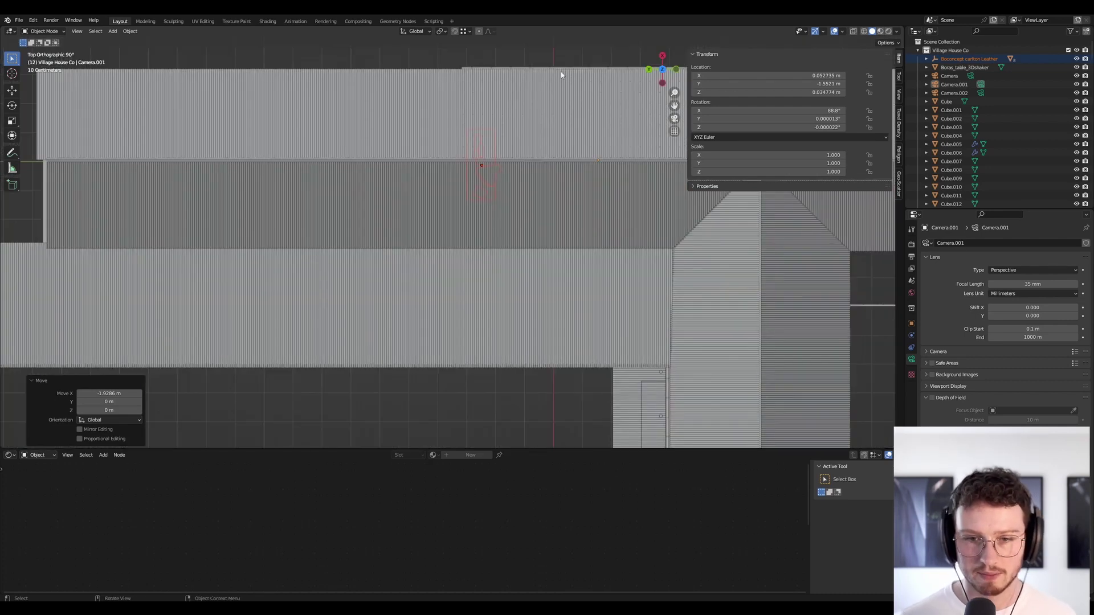
click(863, 31)
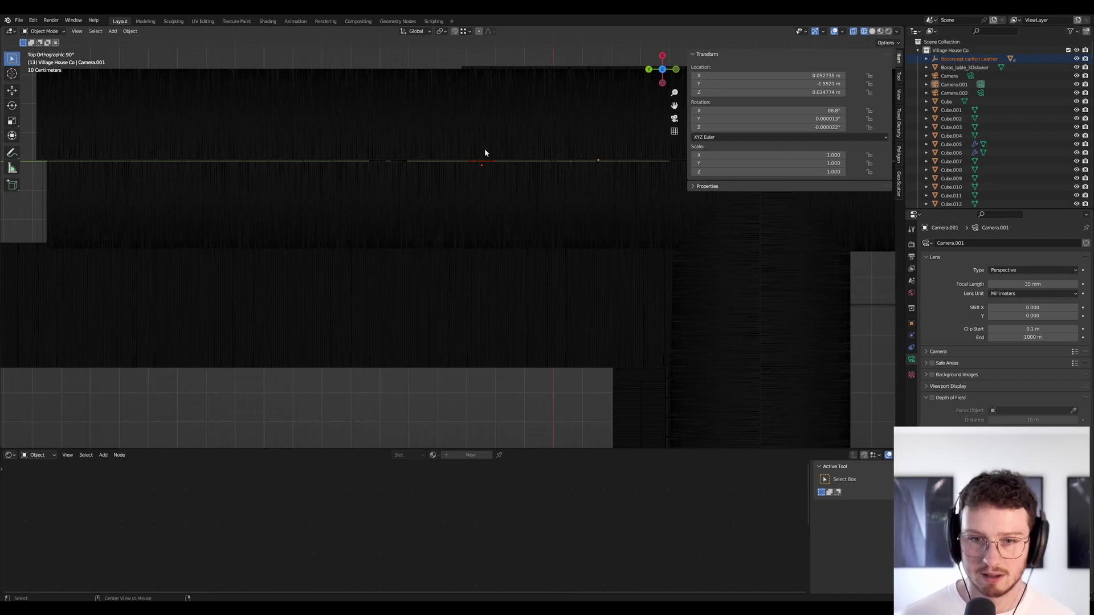
alt+middle_drag(485, 151, 460, 274)
scroll(485, 418, up, 3)
scroll(490, 342, down, 1)
key(g)
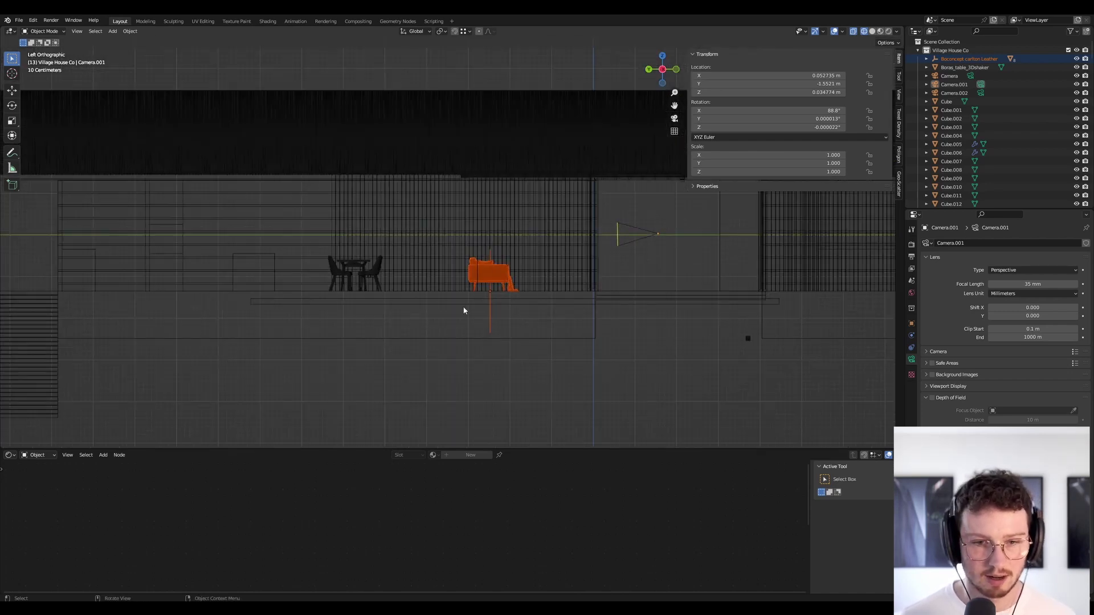
key(y)
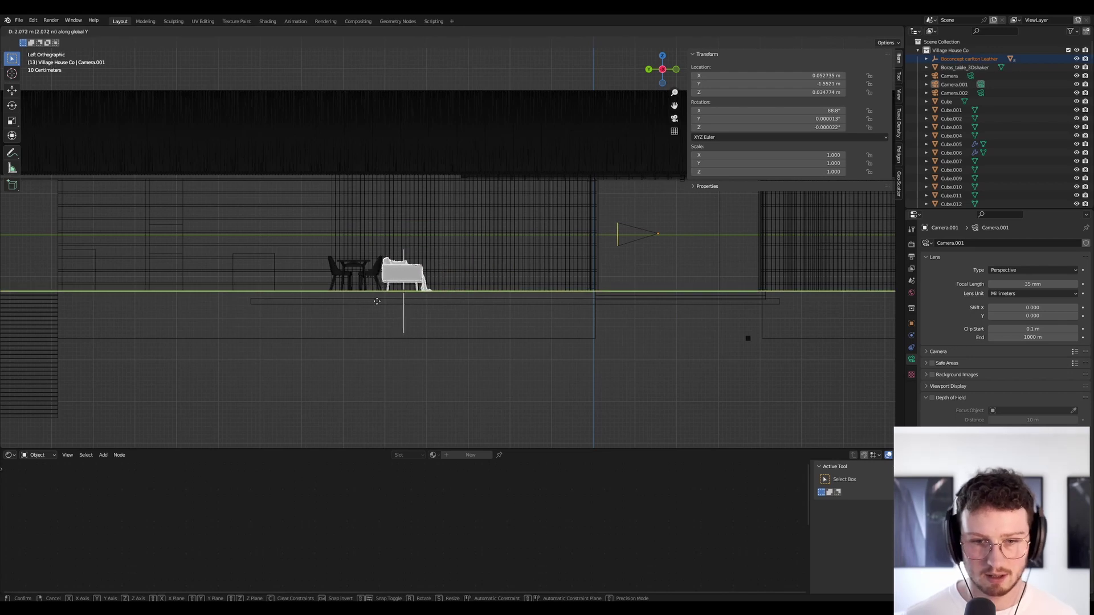
click(377, 300)
Move the sofa -1.5 m along Y from the dining set and return the viewport to solid shading
key(g)
key(y)
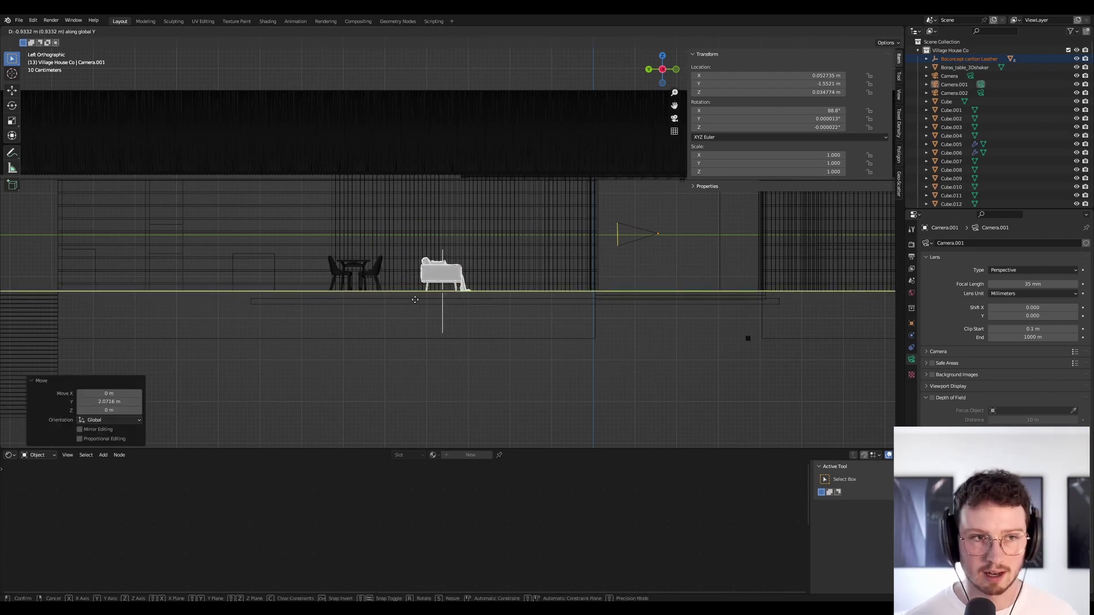
text(-1.5)
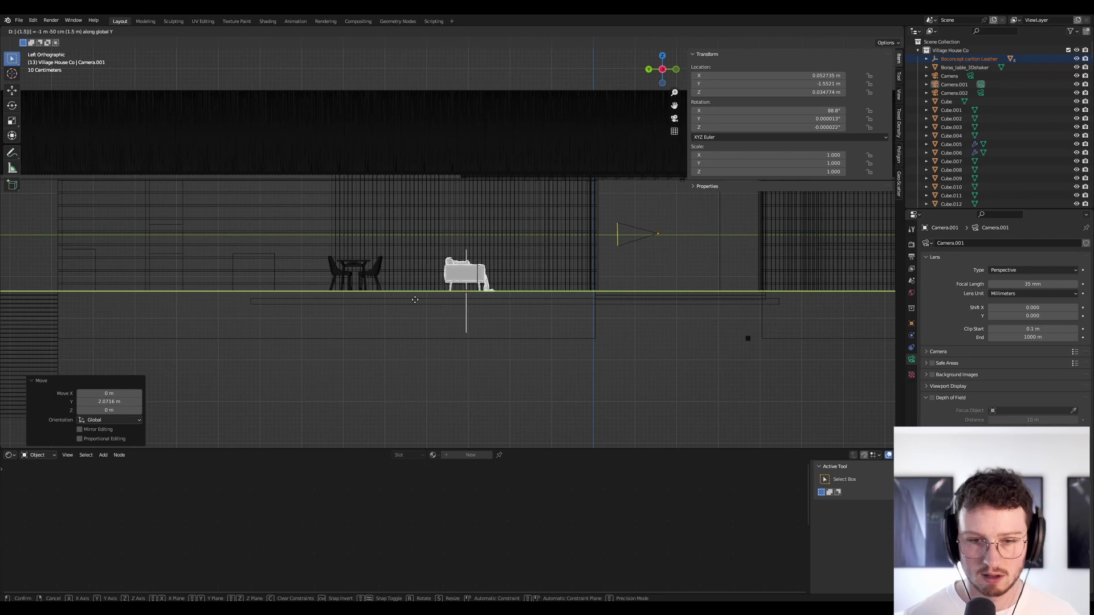
key(Return)
middle_drag(487, 295, 777, 49)
click(872, 32)
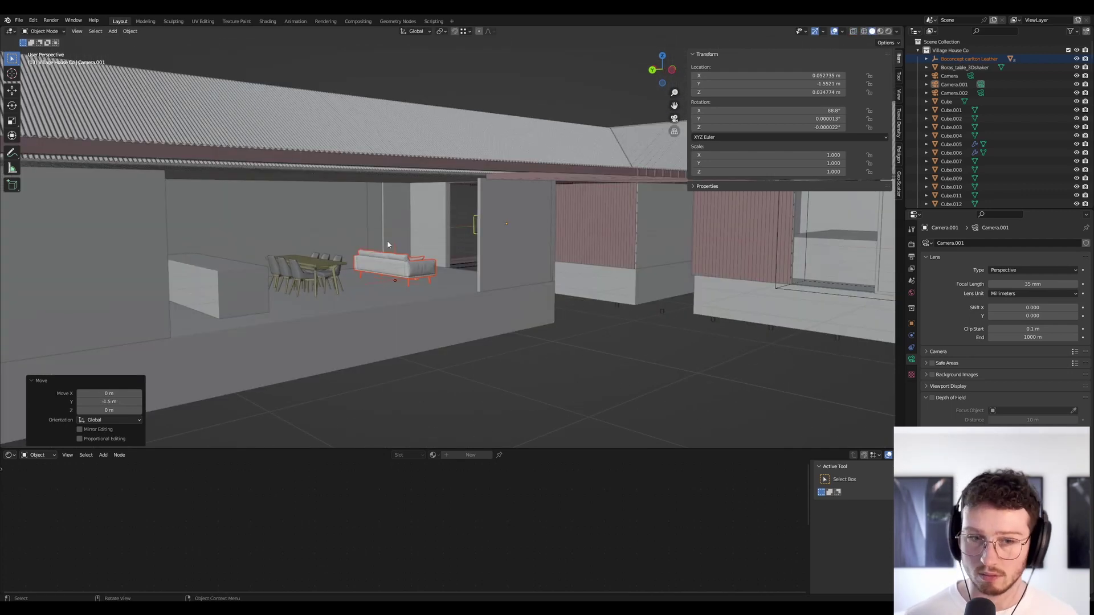
Add the dining table and chairs to the sofa selection, leaving out the floor slab and walls
middle_drag(394, 243, 580, 188)
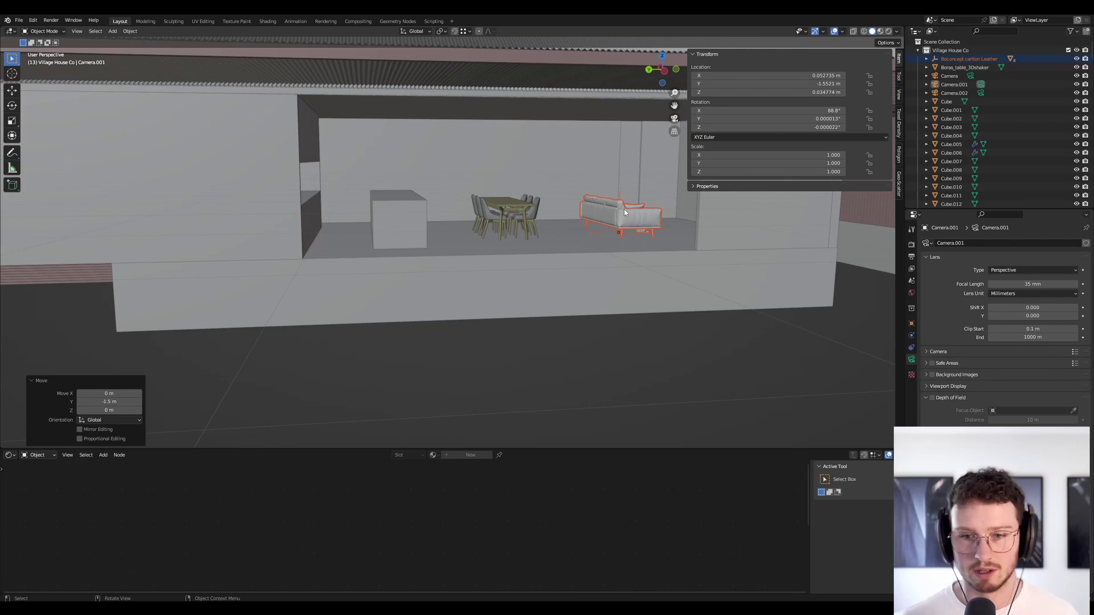
scroll(625, 213, down, 6)
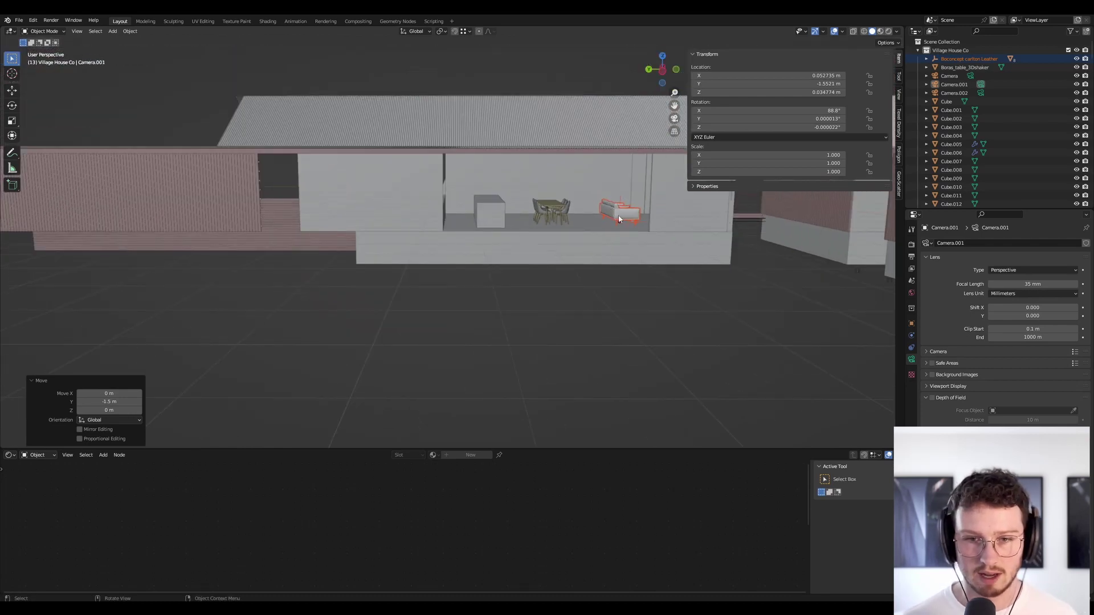
middle_drag(608, 217, 610, 221)
shift+drag(565, 208, 548, 199)
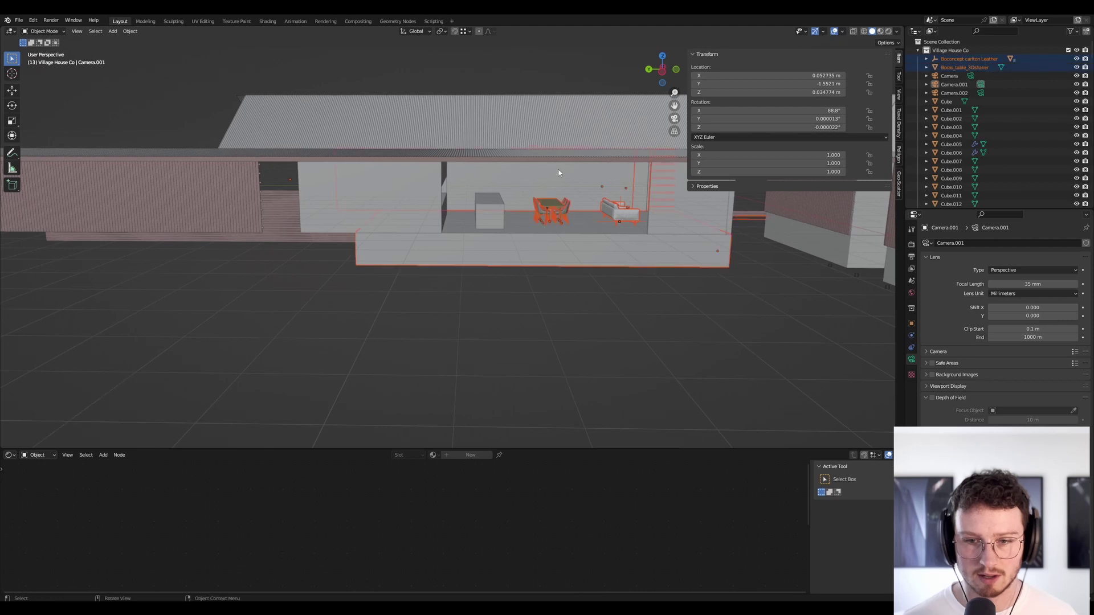
ctrl+drag(743, 254, 671, 232)
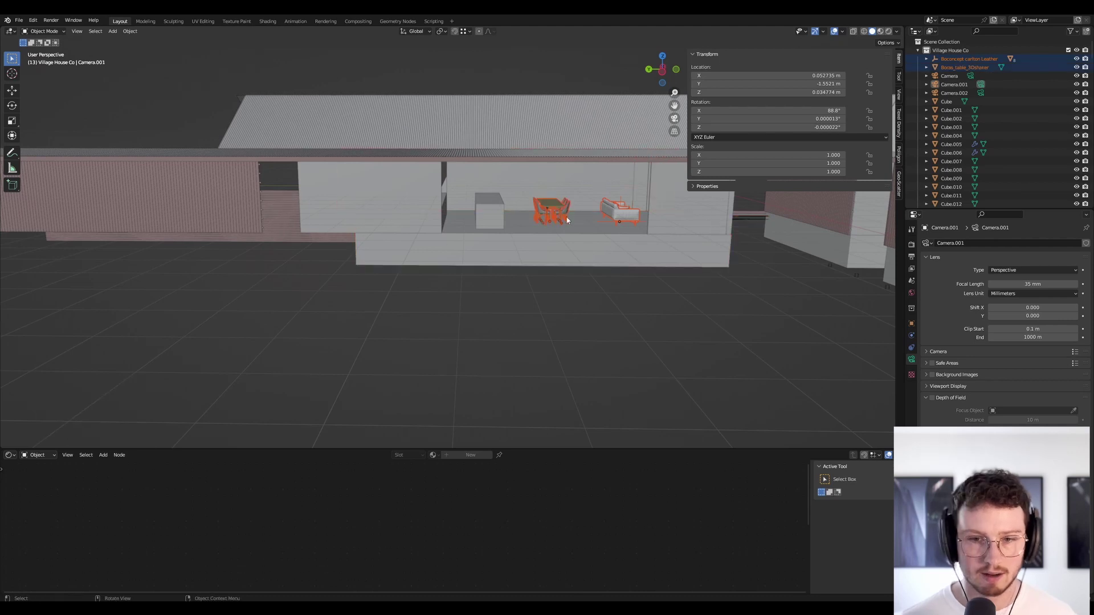
Extend the selection with the kitchen island, the kitchen units and the long outer wall beside them
shift+click(489, 207)
scroll(457, 206, up, 6)
shift+click(412, 199)
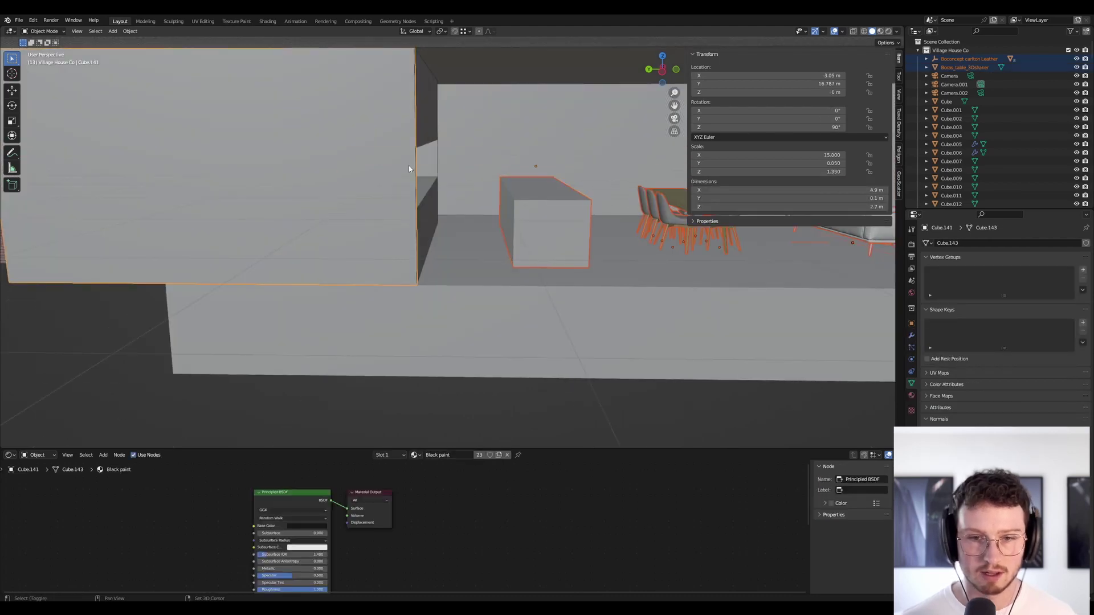
shift+click(428, 192)
middle_drag(480, 190, 349, 199)
shift+click(500, 197)
shift+click(349, 199)
shift+click(354, 218)
middle_drag(478, 233, 569, 292)
Move the selected furniture, kitchen and outer wall together 1 m along Y
key(g)
key(y)
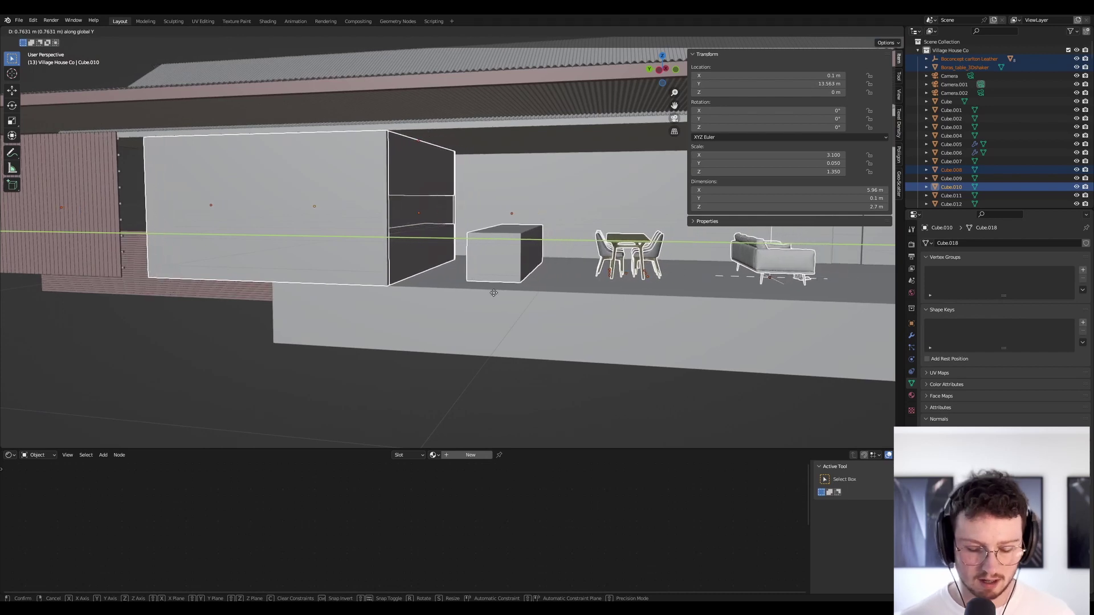
text(-1)
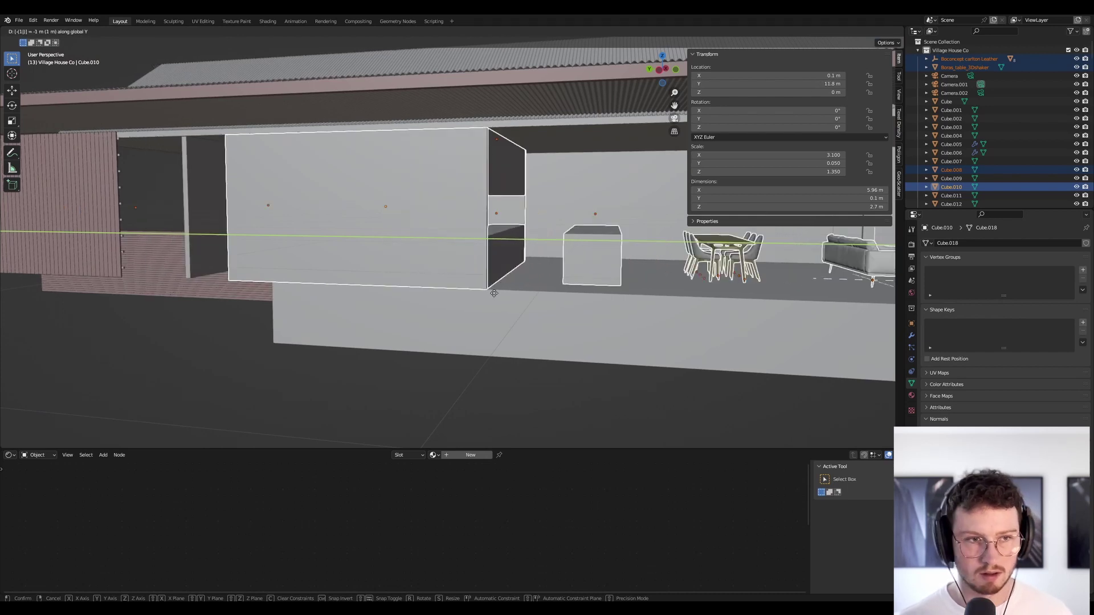
right_click(494, 293)
text(gy)
text(1)
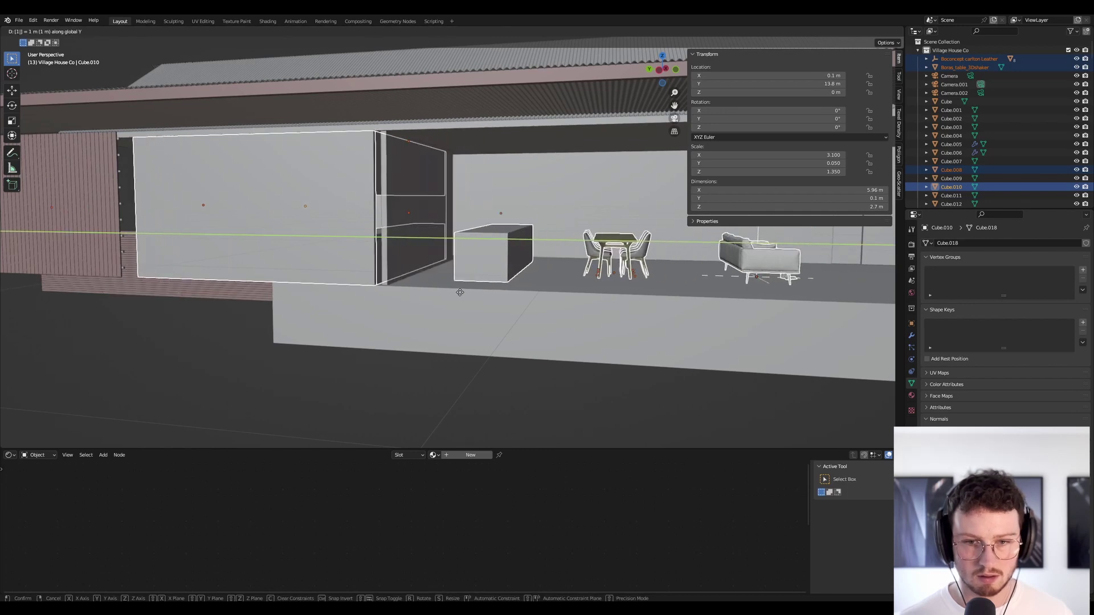
key(Return)
Delete the partition wall in front of the kitchen and try shifting the two short side walls along Y
click(398, 184)
key(Delete)
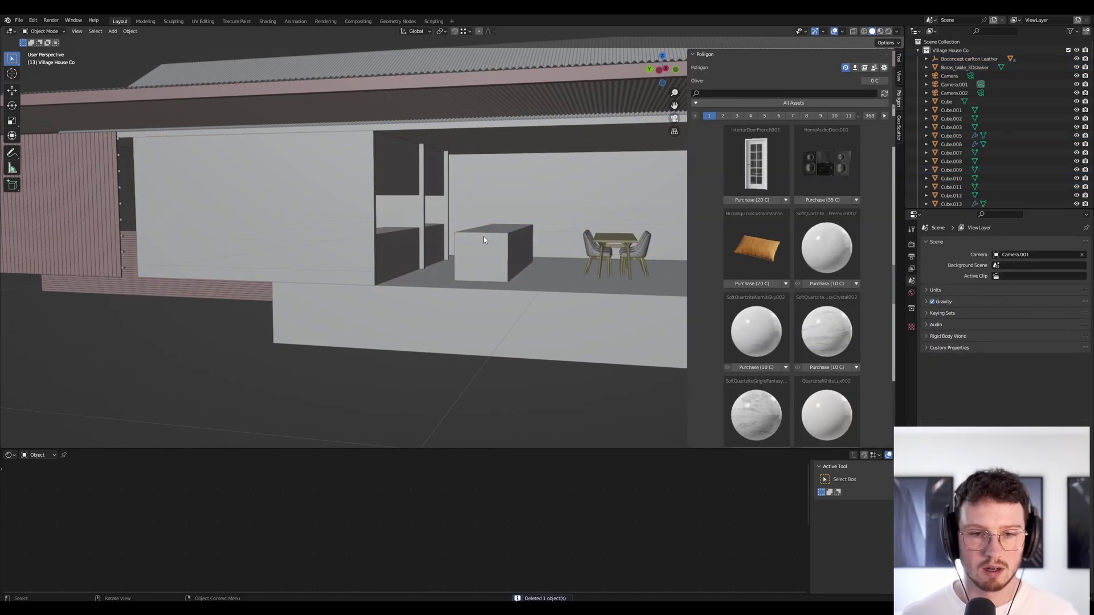
click(421, 216)
shift+click(445, 208)
key(g)
key(y)
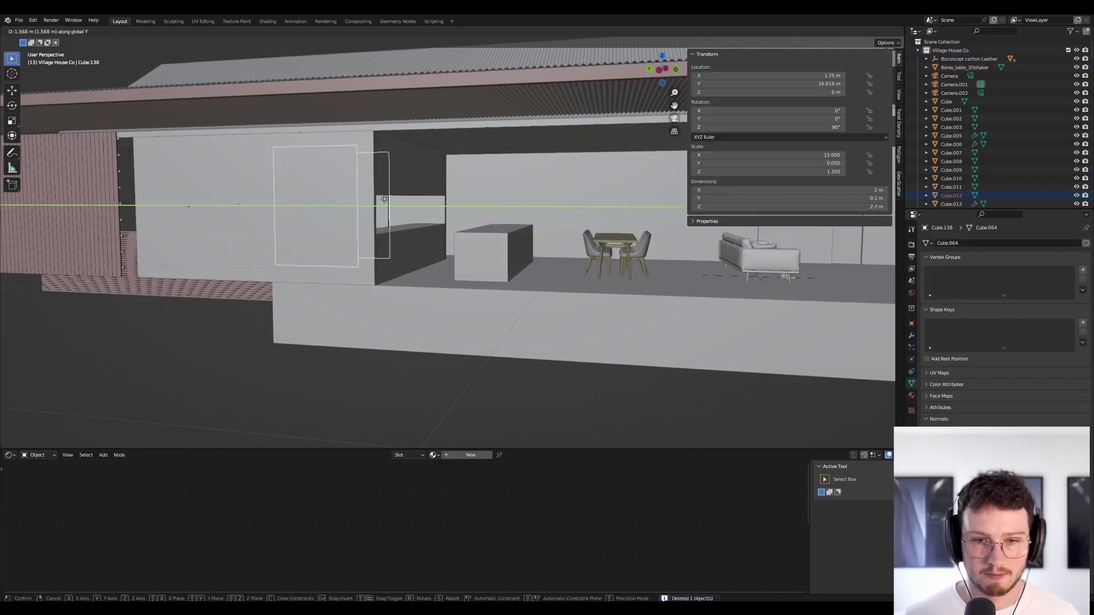
click(383, 202)
key(ctrl+z)
key(g)
key(y)
key(1)
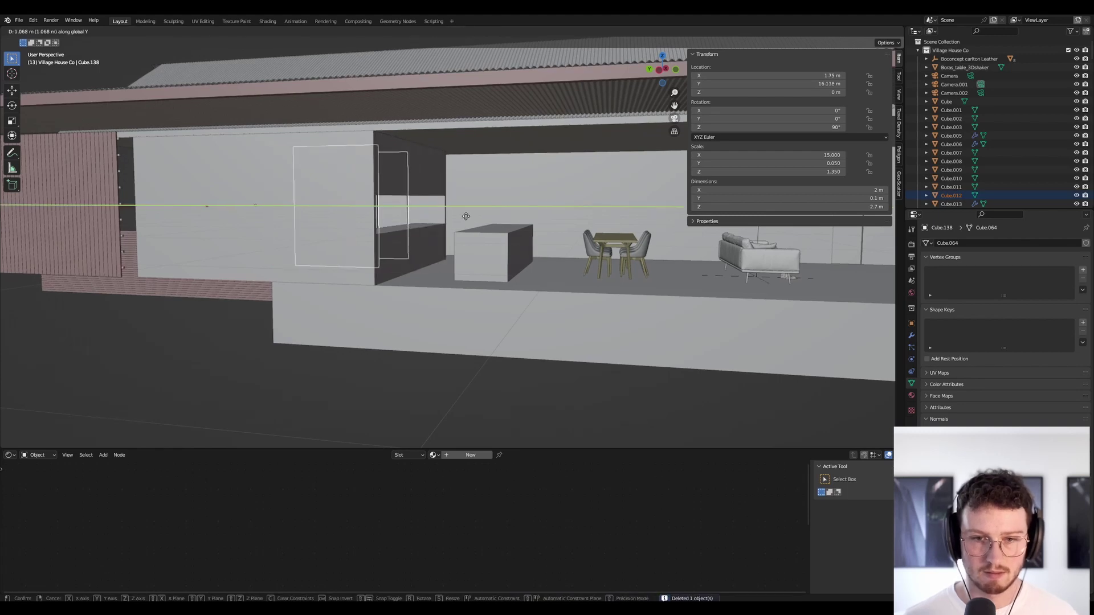
key(Return)
scroll(466, 220, up, 4)
middle_drag(466, 220, 444, 219)
Undo the side walls' shift and the deletion of the partition wall
key(ctrl+z)
key(ctrl+z)
key(ctrl+z)
key(ctrl+z)
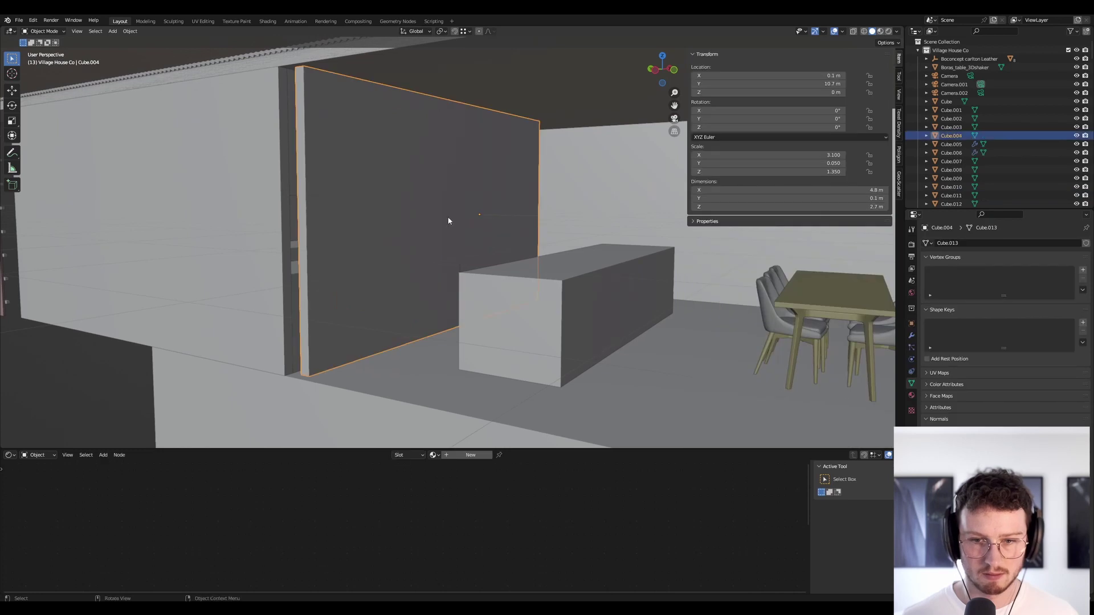
Move the partition wall Cube.004 back 1 m along Y, behind the kitchen front
key(g)
key(y)
key(1)
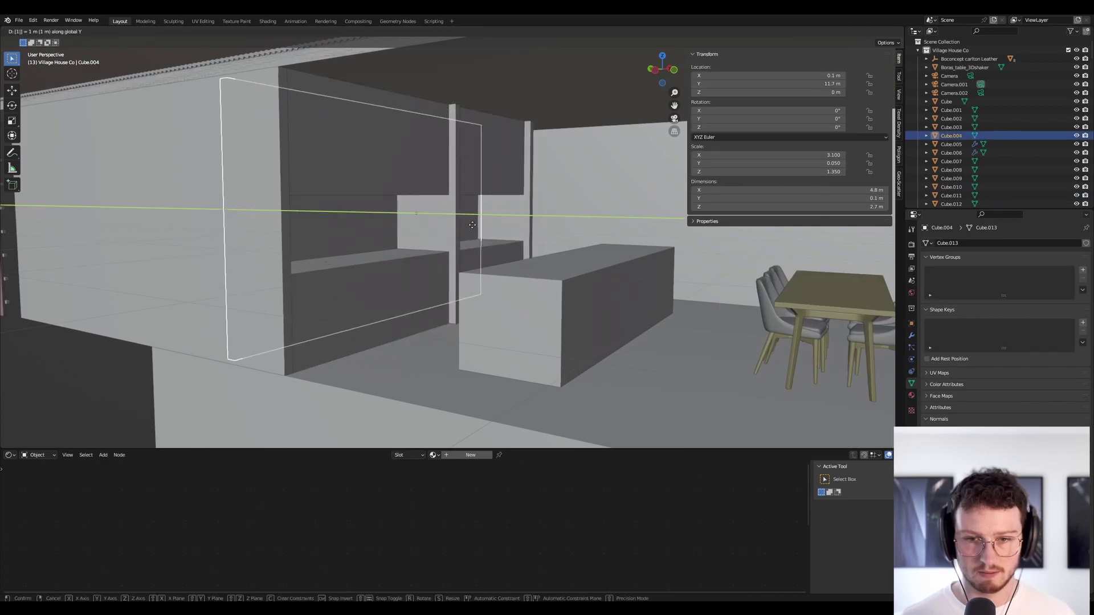
key(Return)
Select the two short side walls beside the kitchen and move them 1 m along Y
click(439, 223)
shift+click(507, 226)
key(g)
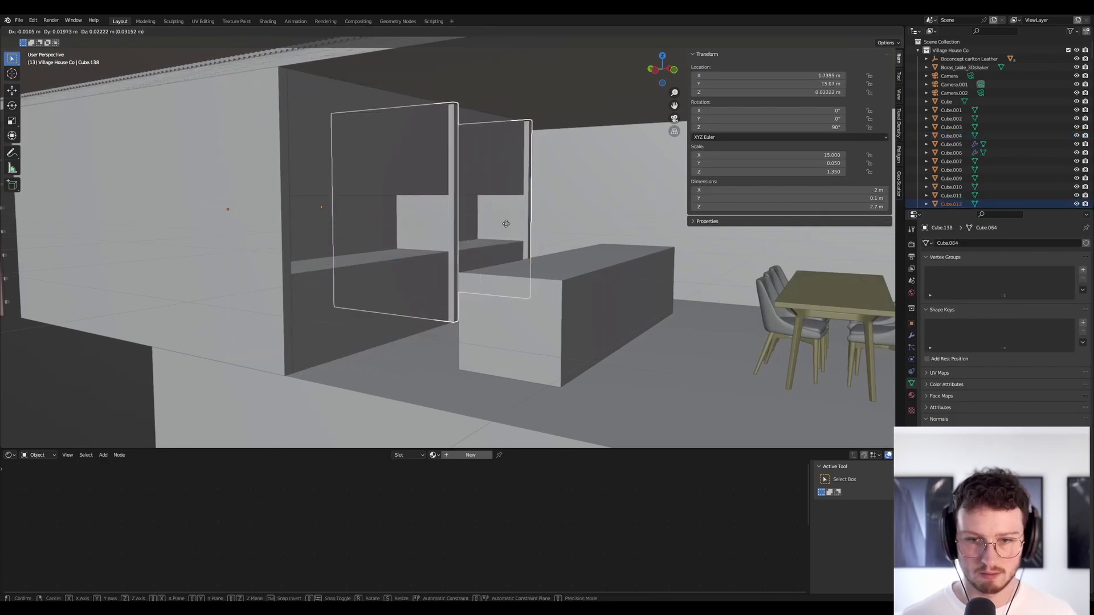
key(x)
key(y)
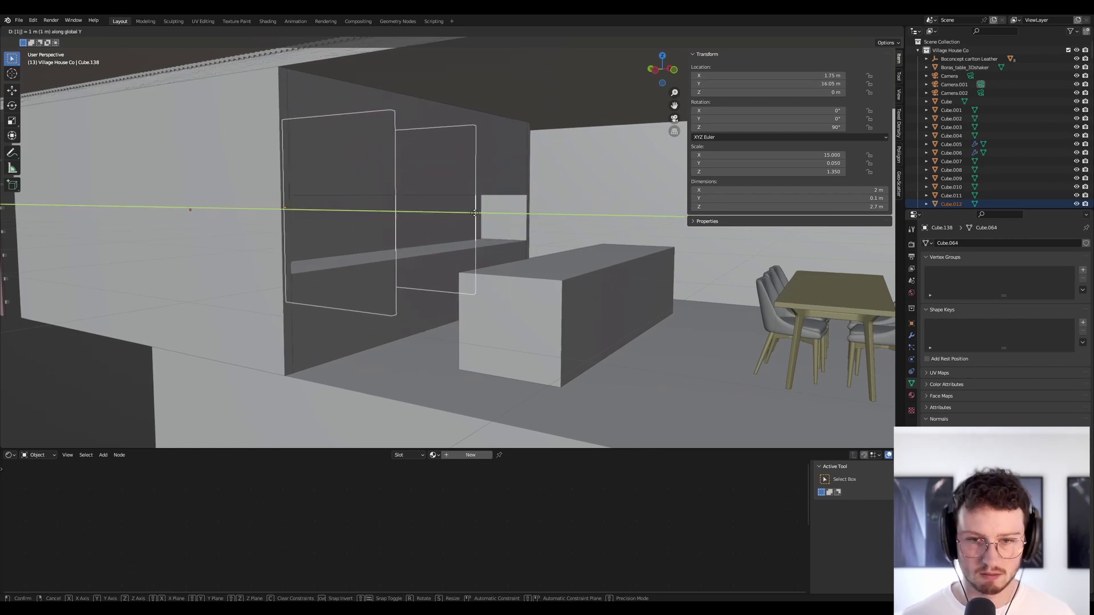
click(466, 212)
key(Tab)
key(Tab)
Move the concrete floor Cube.017 0.9 m along Y to meet the back wall, and save the file from the camera view
scroll(550, 233, up, 2)
middle_drag(543, 225, 443, 258)
scroll(481, 223, down, 2)
click(477, 323)
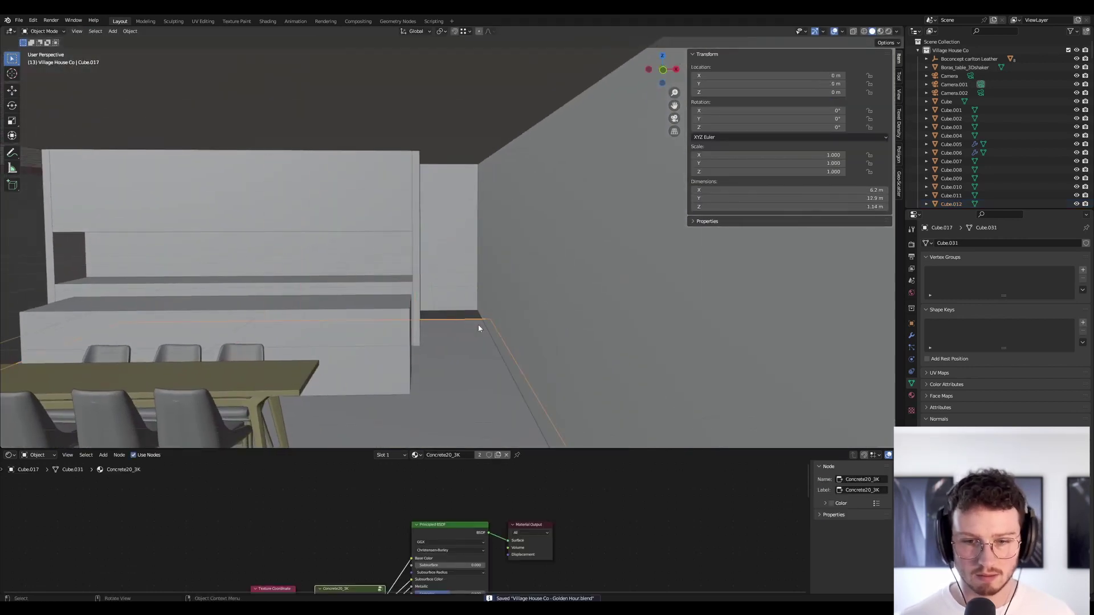
text(gy)
text(.9)
key(Return)
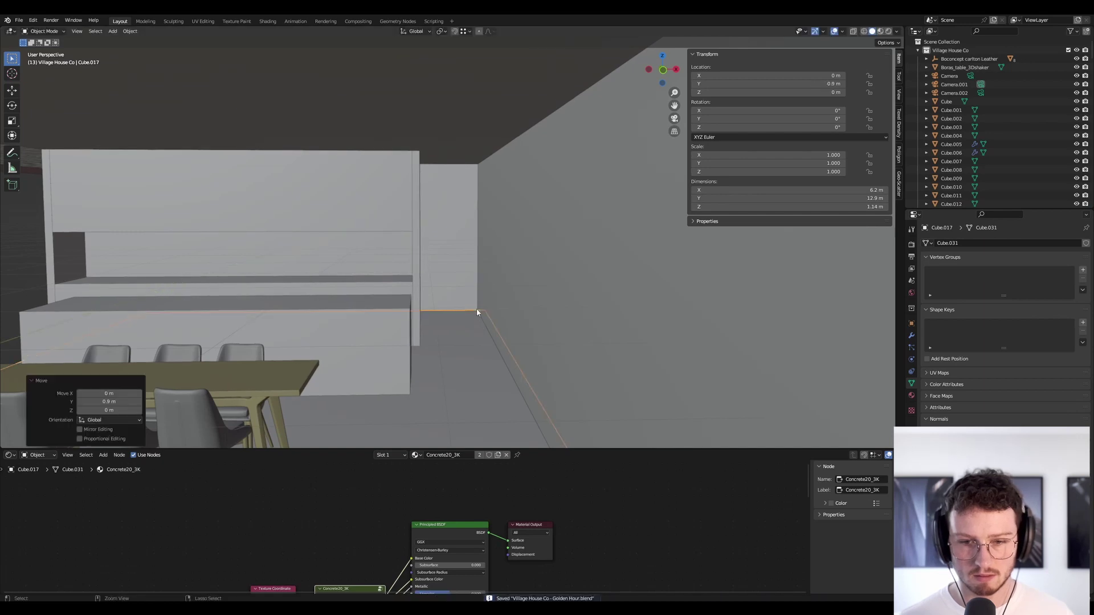
key(KP_0)
key(ctrl+s)
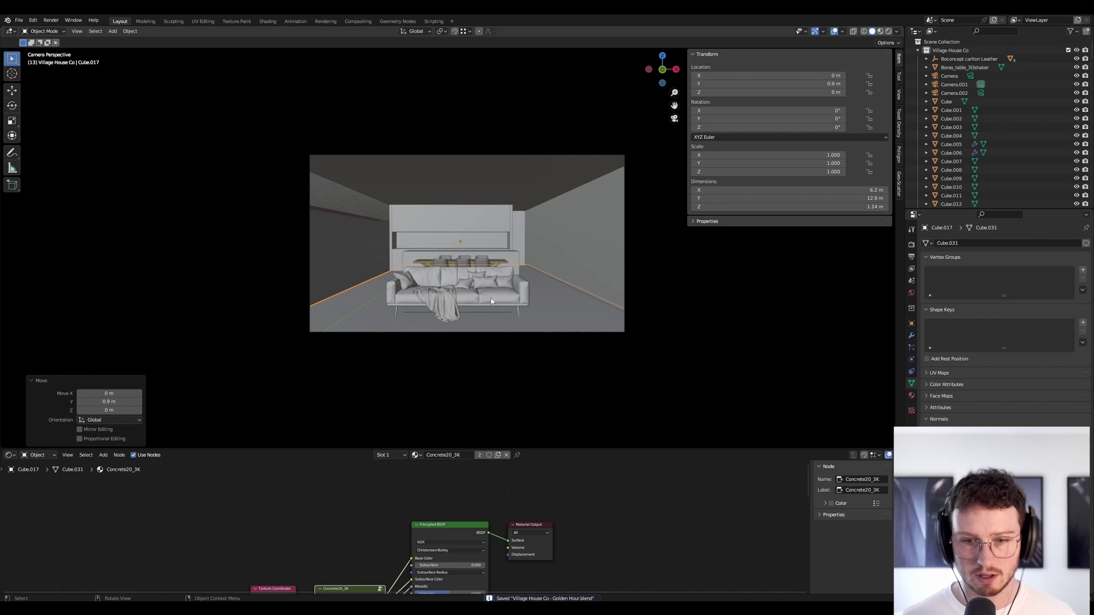
Select the complete sofa together with its cushions and blanket
click(449, 292)
click(440, 290)
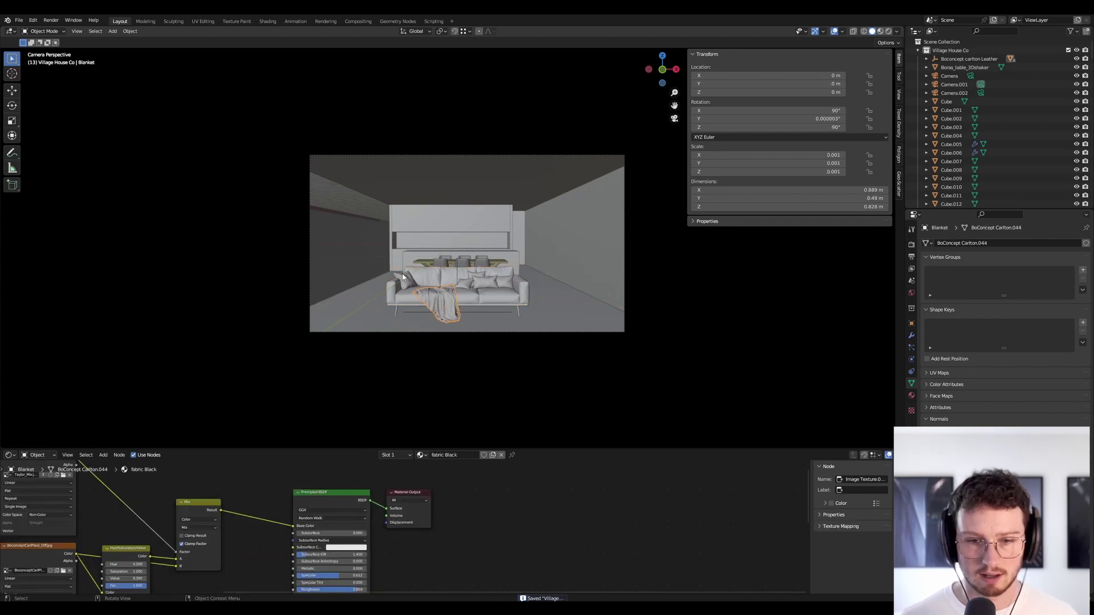
drag(410, 283, 513, 297)
key(ctrl+z)
middle_drag(556, 271, 475, 323)
scroll(475, 322, down, 6)
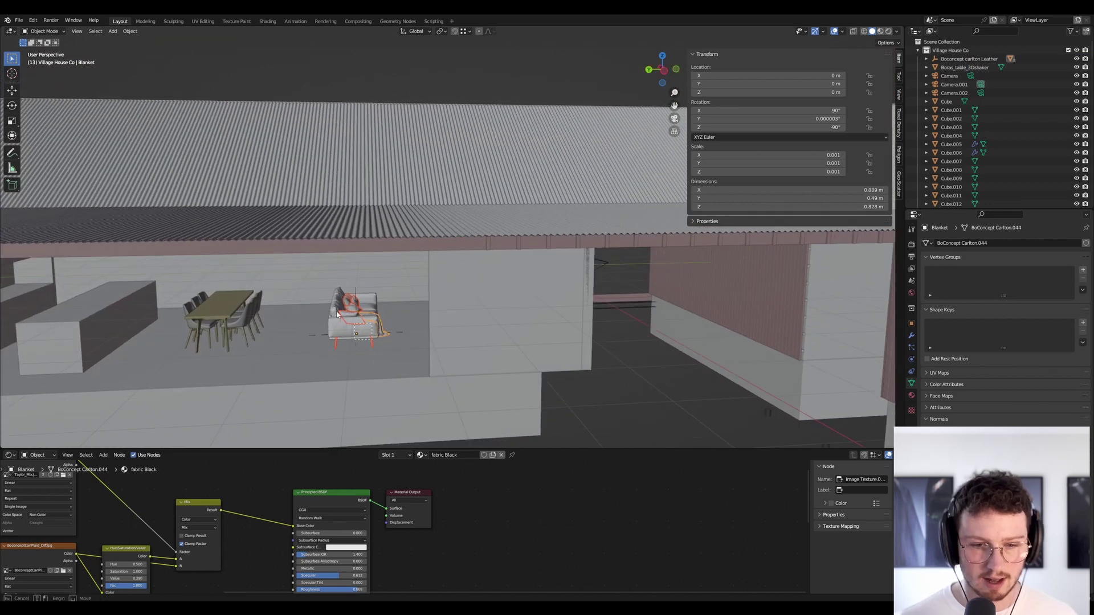
drag(328, 307, 337, 300)
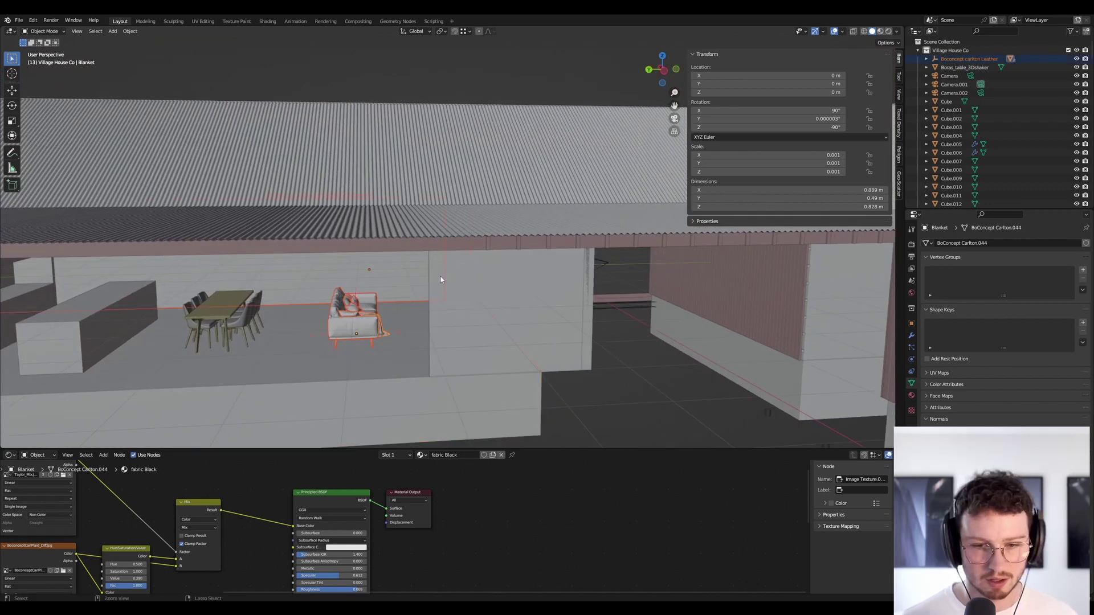
middle_drag(447, 333, 254, 286)
middle_drag(323, 283, 359, 343)
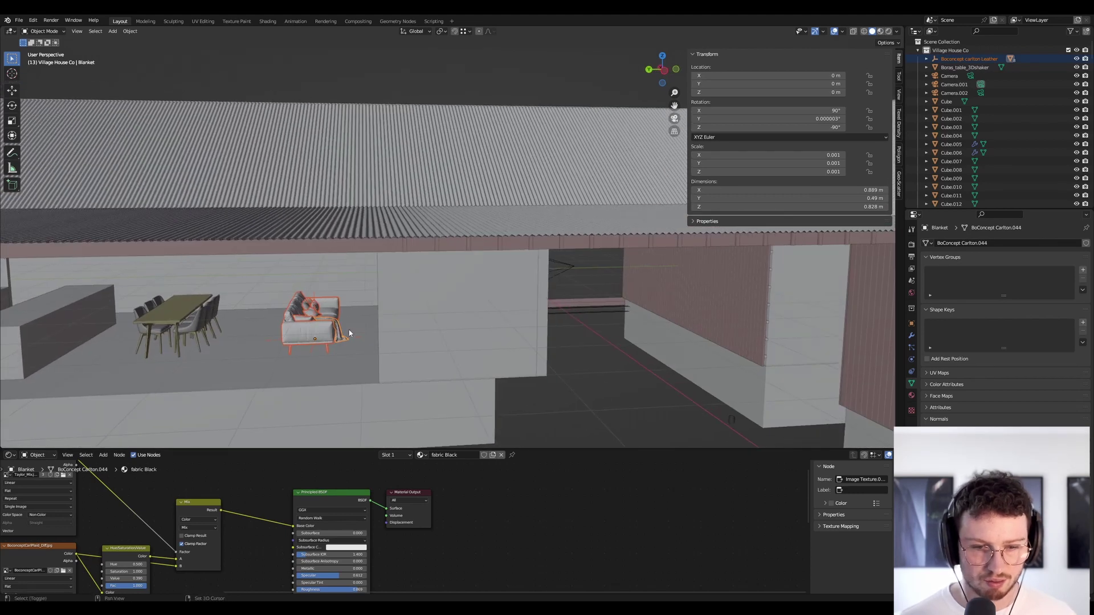
Duplicate the sofa about -2.07 m along Y and rotate the copy -180° around Z to face the original
key(shift+d)
key(y)
click(495, 342)
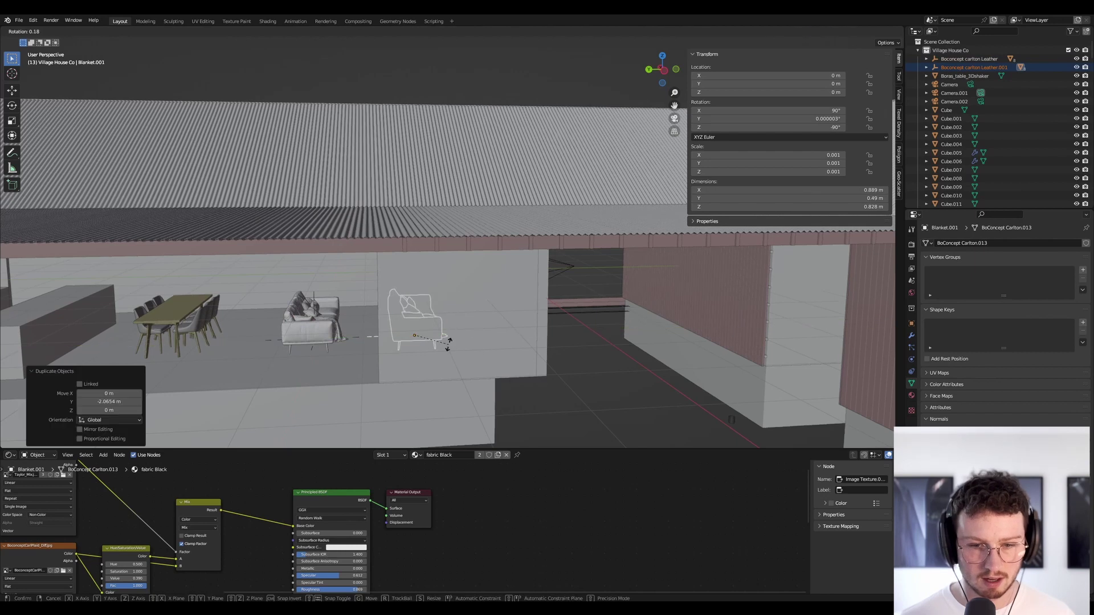
key(r)
key(z)
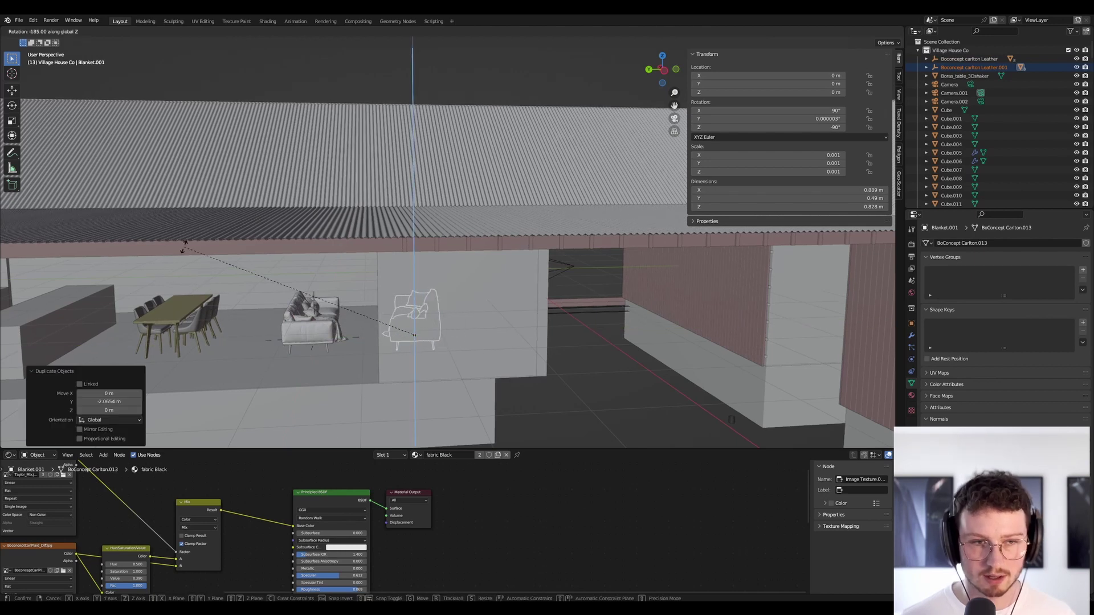
click(179, 266)
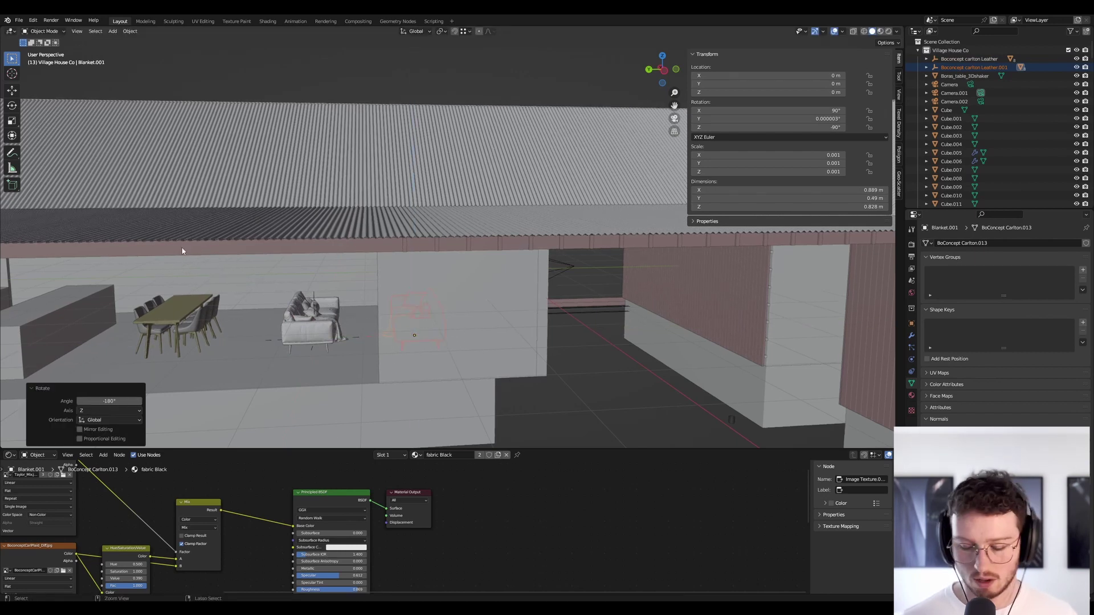
Move the rotated sofa copy about -0.36 m along Y in the camera view and save the file
key(KP_0)
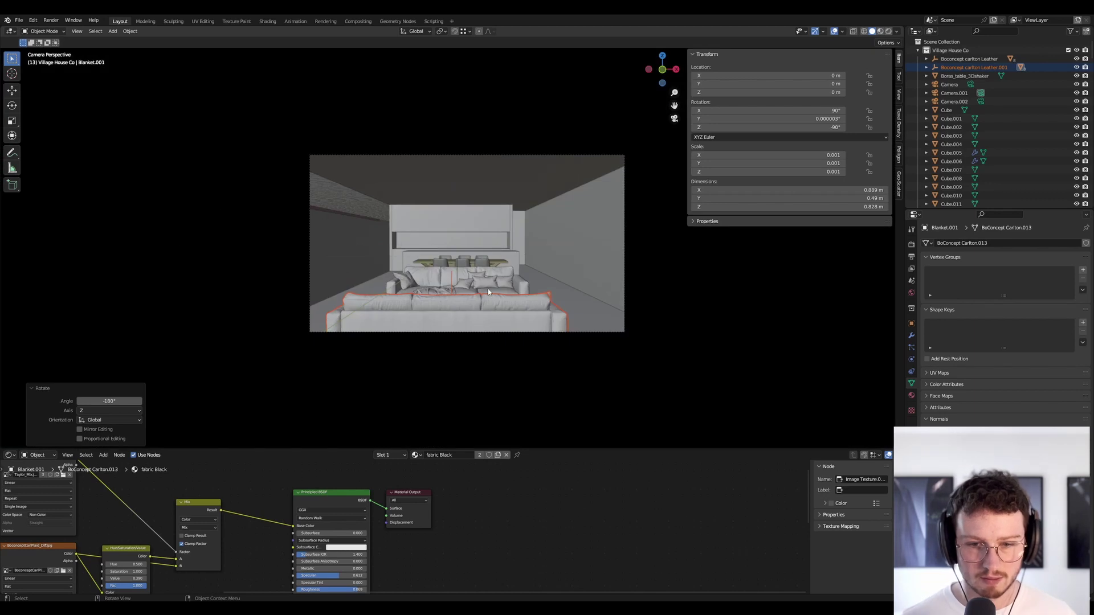
key(g)
key(y)
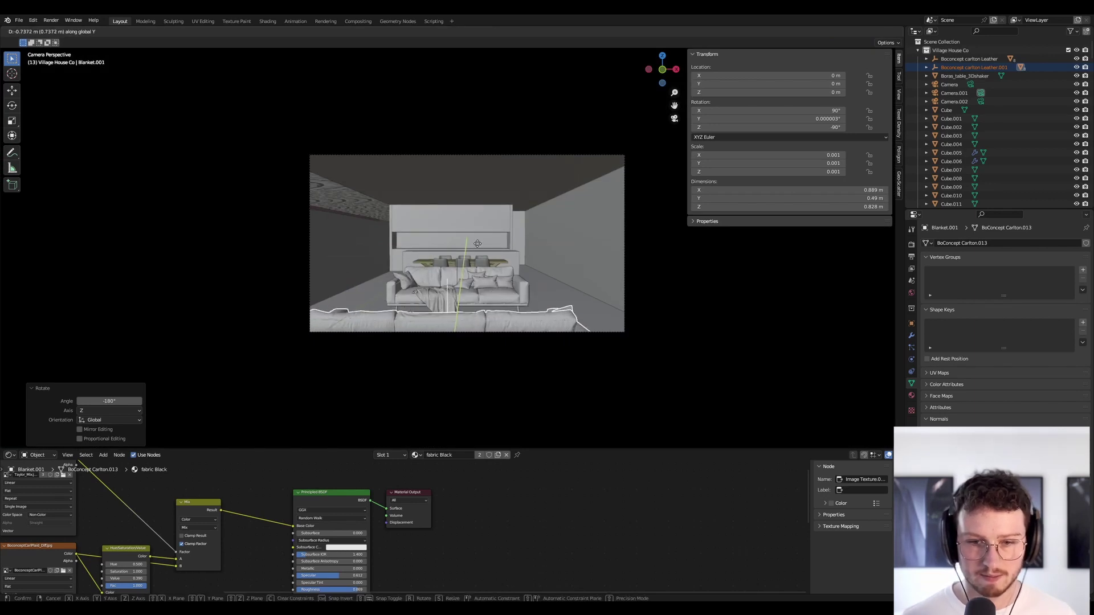
click(477, 265)
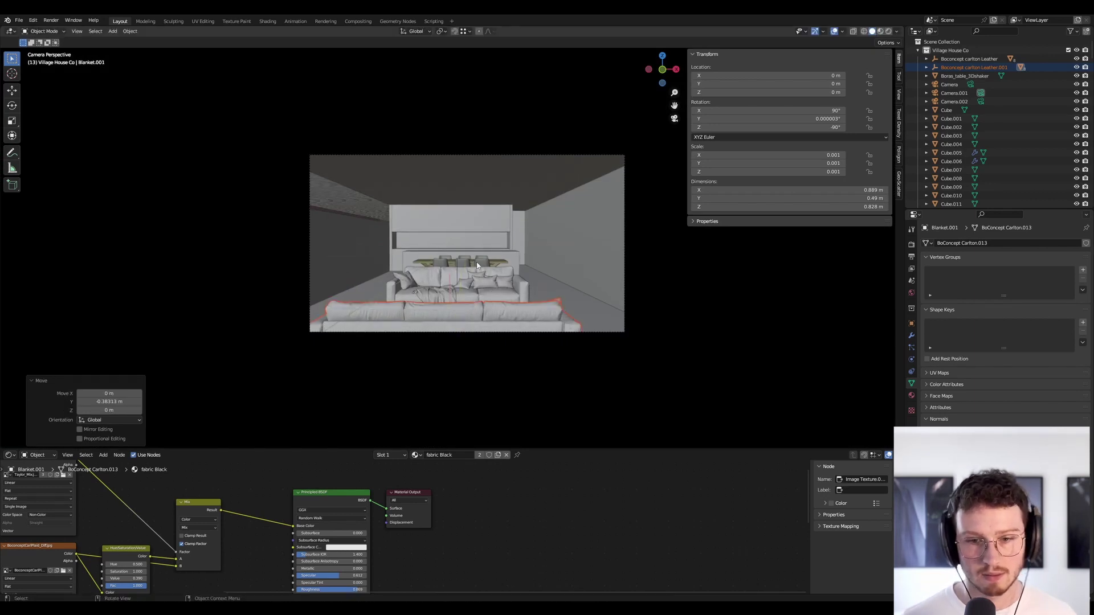
scroll(501, 292, up, 4)
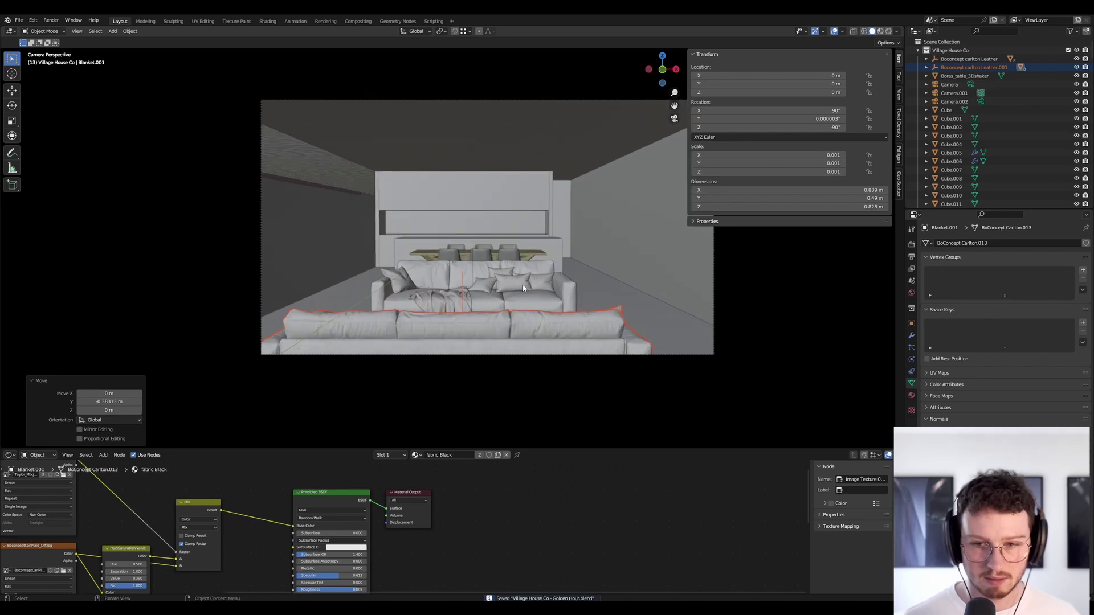
scroll(541, 285, down, 2)
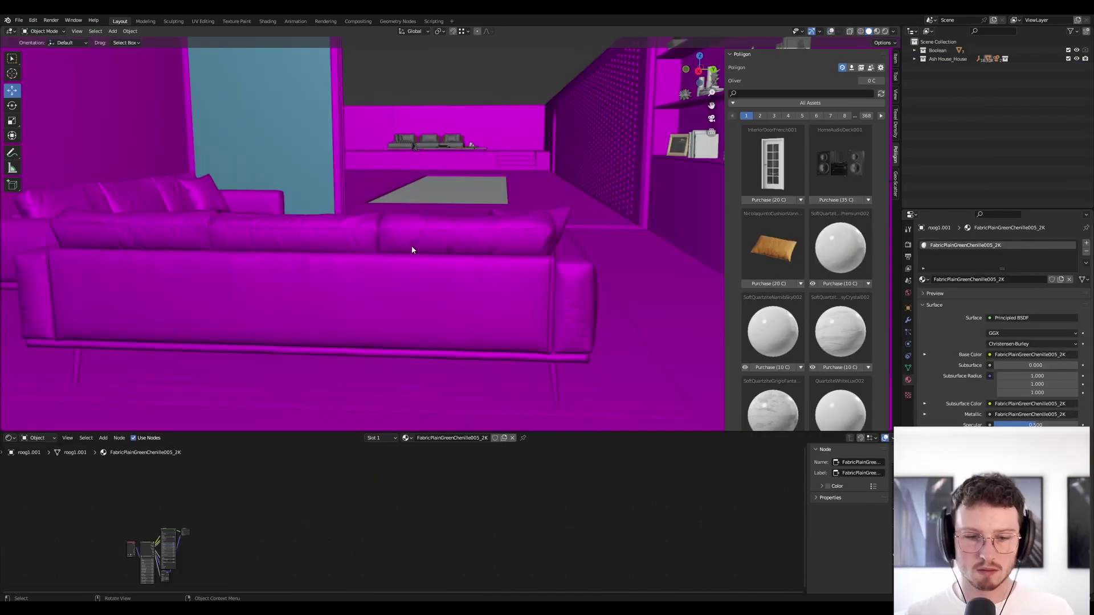
In the Ash House file, show the viewport overlays and select the round coffee table with its base and the living room rug
middle_drag(412, 250, 429, 263)
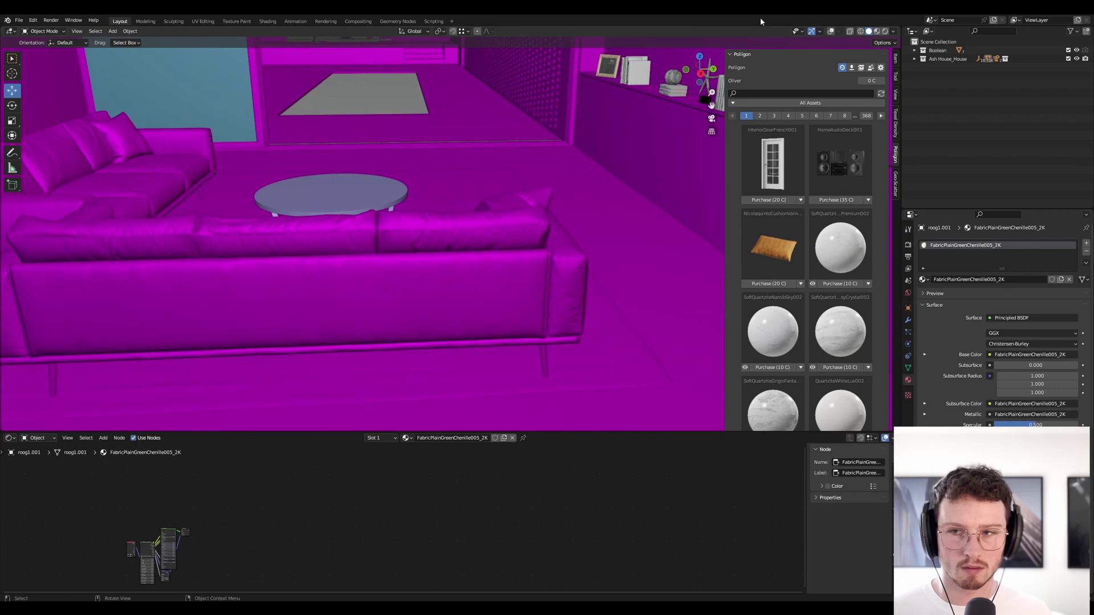
click(831, 32)
middle_drag(515, 150, 484, 152)
middle_drag(308, 188, 308, 160)
click(400, 278)
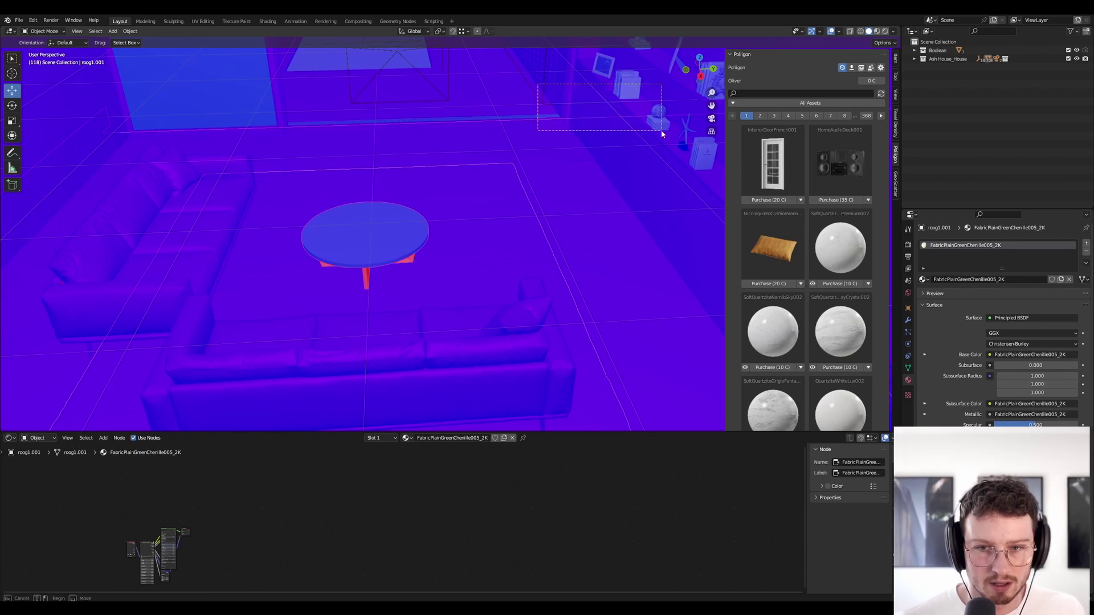
drag(663, 134, 661, 131)
middle_drag(496, 188, 491, 171)
middle_drag(405, 164, 365, 210)
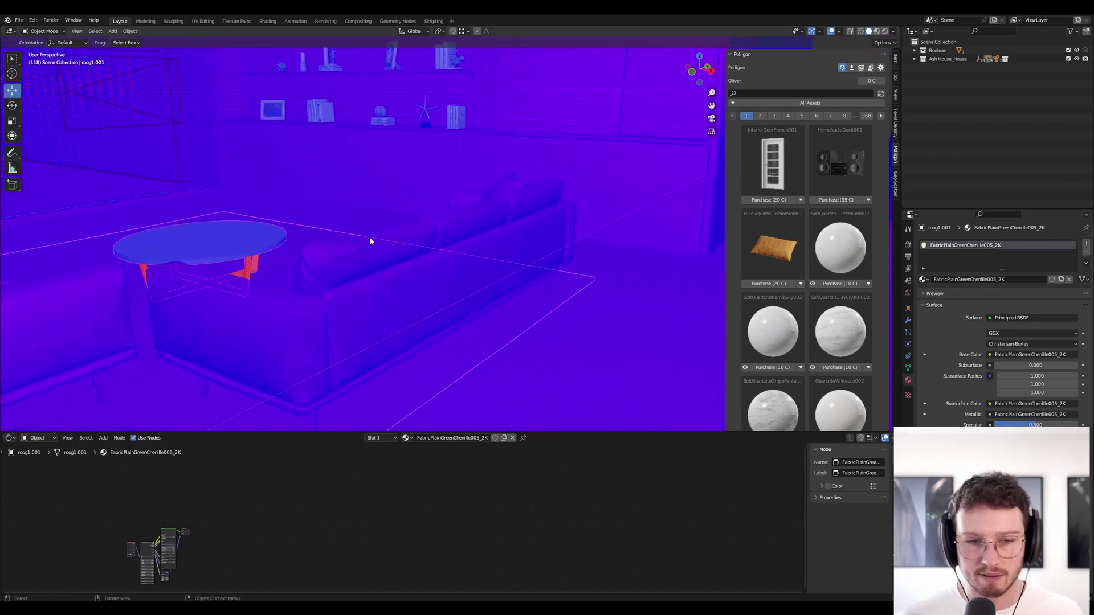
shift+middle_drag(408, 242, 319, 244)
click(147, 257)
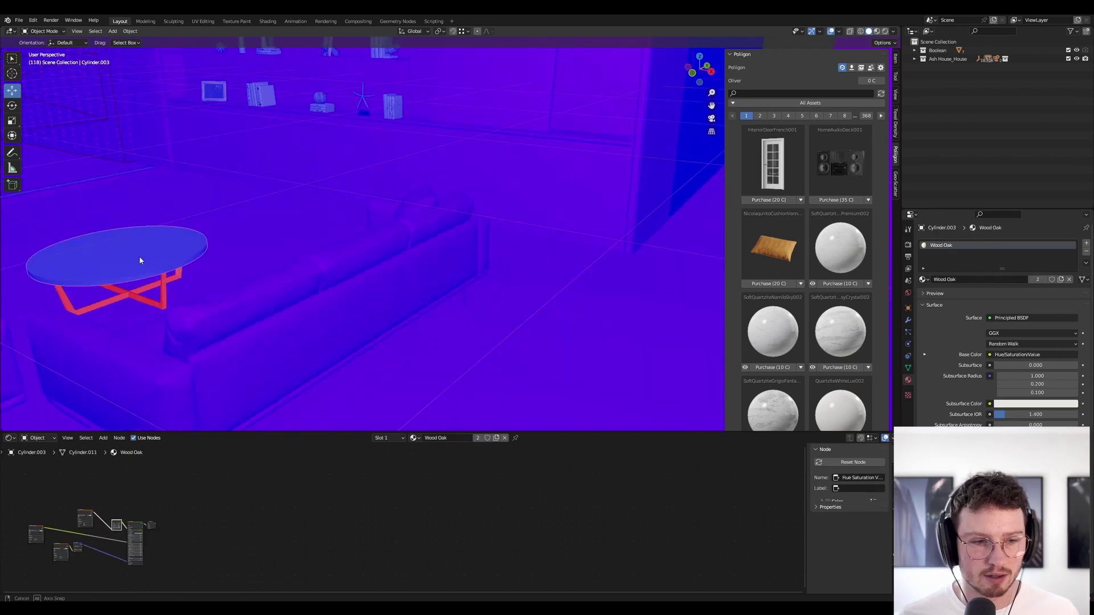
middle_drag(139, 258, 175, 296)
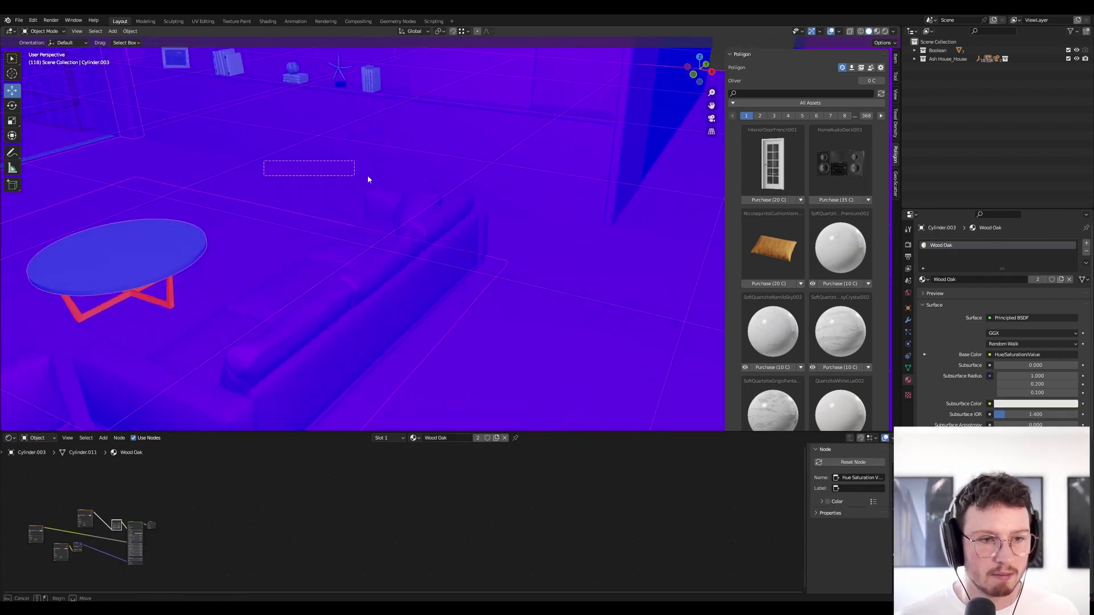
Add the dining table with its chairs and tabletop decor to the selection and copy all selected objects
middle_drag(367, 195, 588, 239)
scroll(546, 229, up, 4)
scroll(546, 230, down, 5)
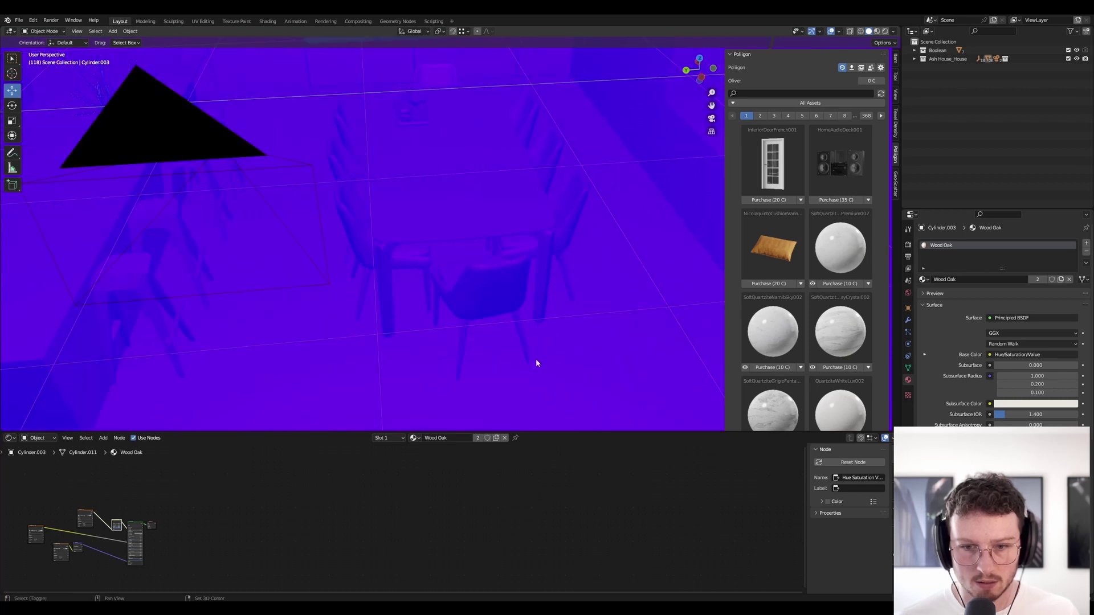
shift+drag(536, 363, 351, 104)
ctrl+drag(603, 82, 741, 166)
mouse_move(537, 201)
middle_down()
mouse_move(533, 166)
mouse_move(639, 184)
mouse_move(422, 196)
mouse_move(464, 195)
middle_up()
key(alt+Tab)
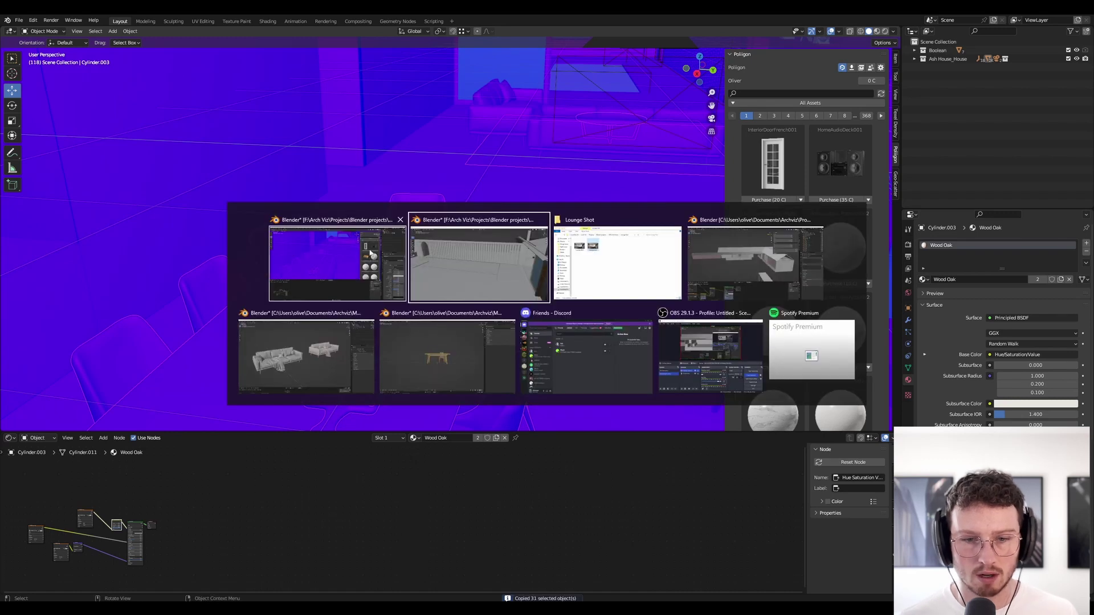
Switch to the Village House file and delete the existing dining table and chairs
click(723, 259)
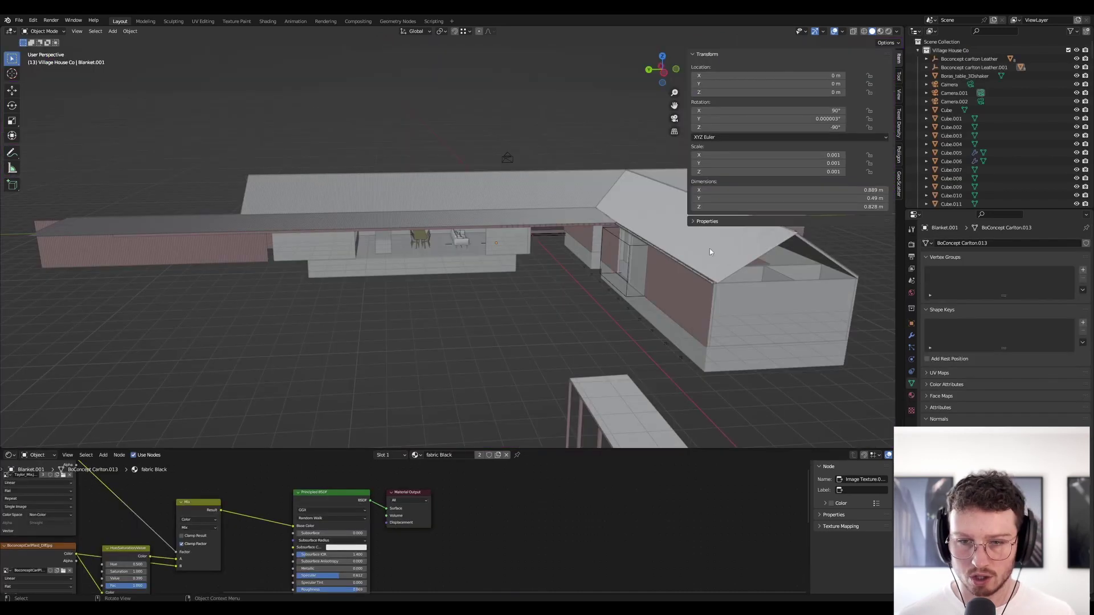
scroll(450, 261, up, 6)
middle_drag(418, 258, 448, 237)
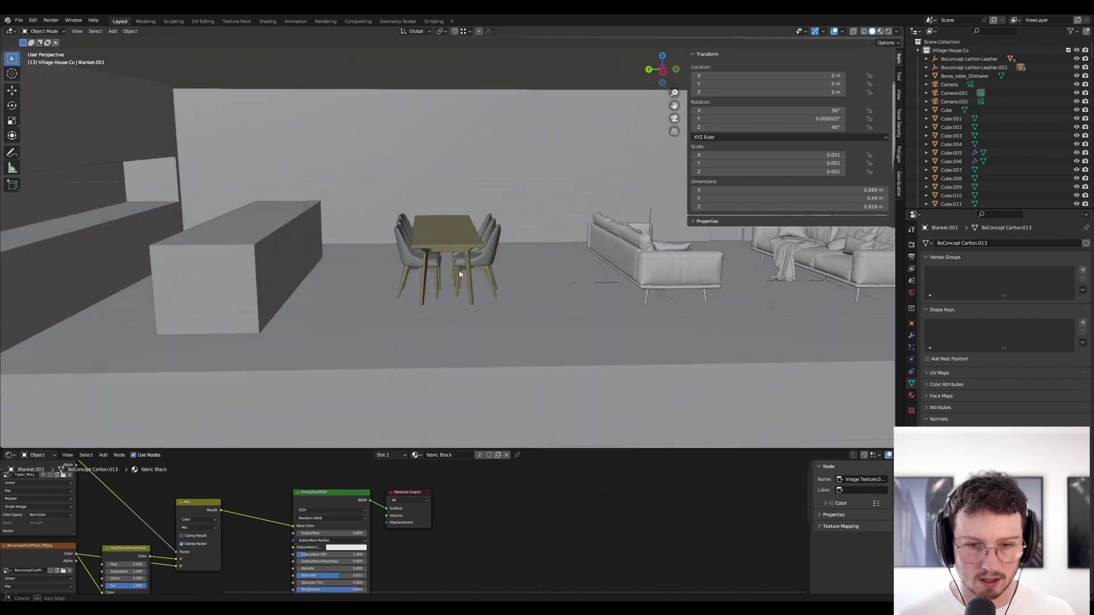
click(448, 234)
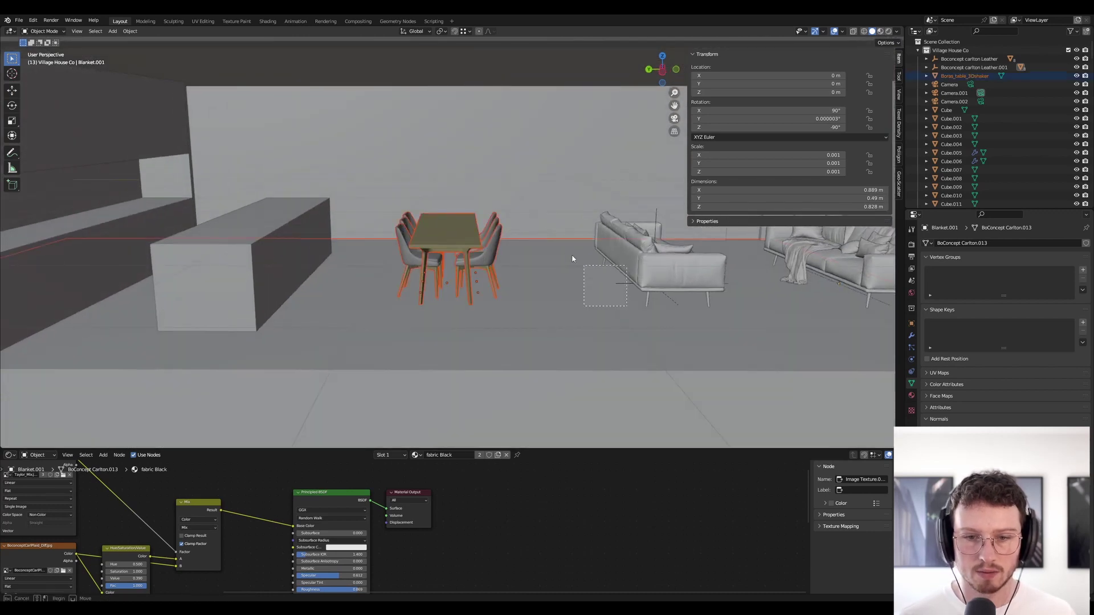
key(x)
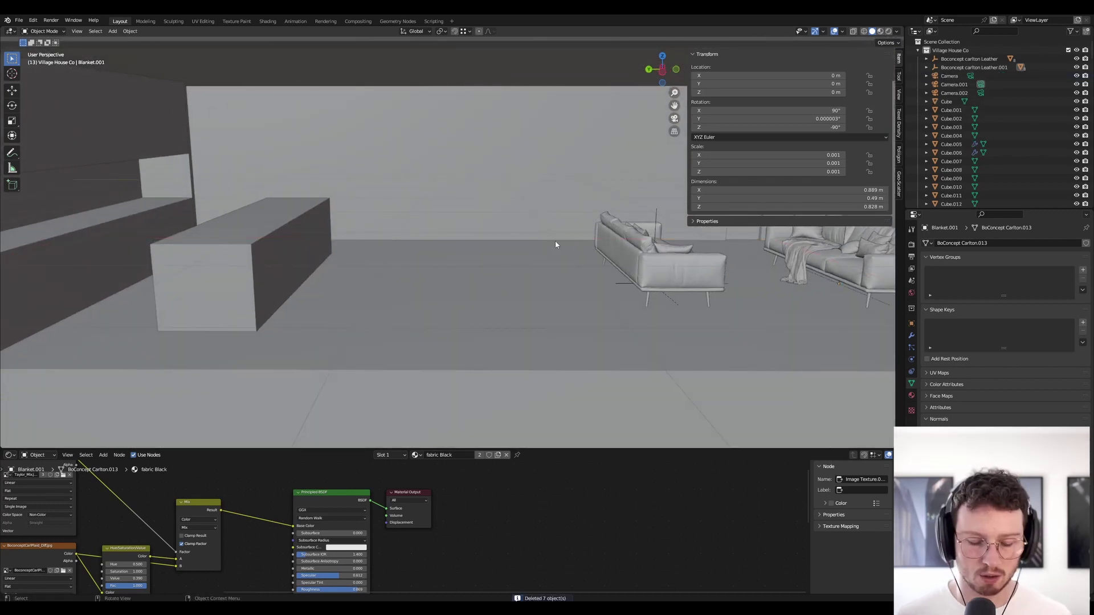
Paste the copied furniture and move it about 2.75 m along Y, bringing the dining set between the kitchen island and sofas
scroll(569, 242, down, 3)
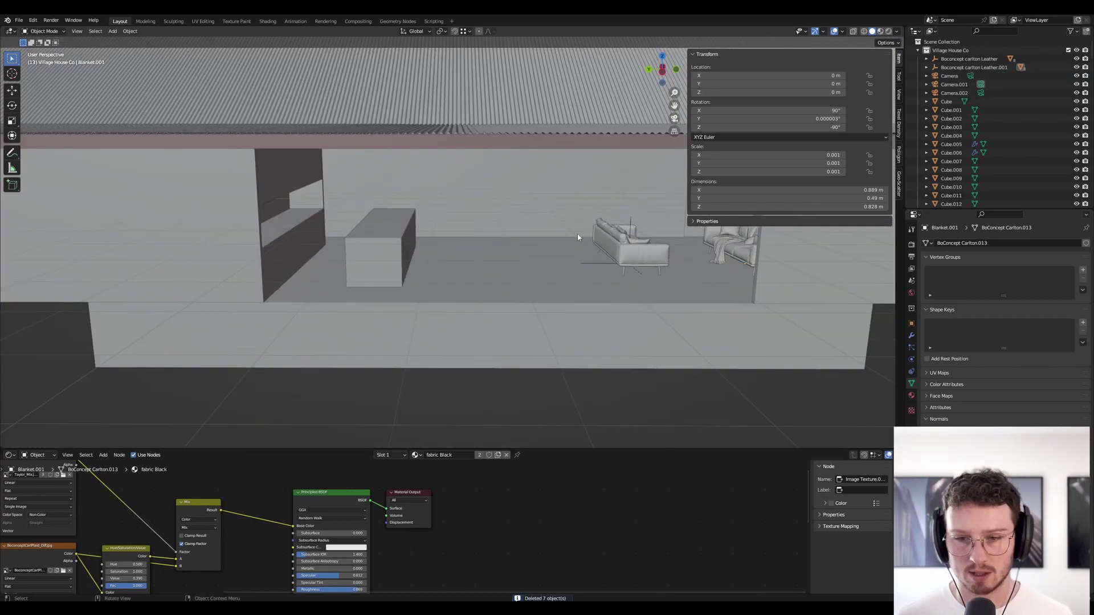
shift+right_click(405, 239)
key(ctrl+v)
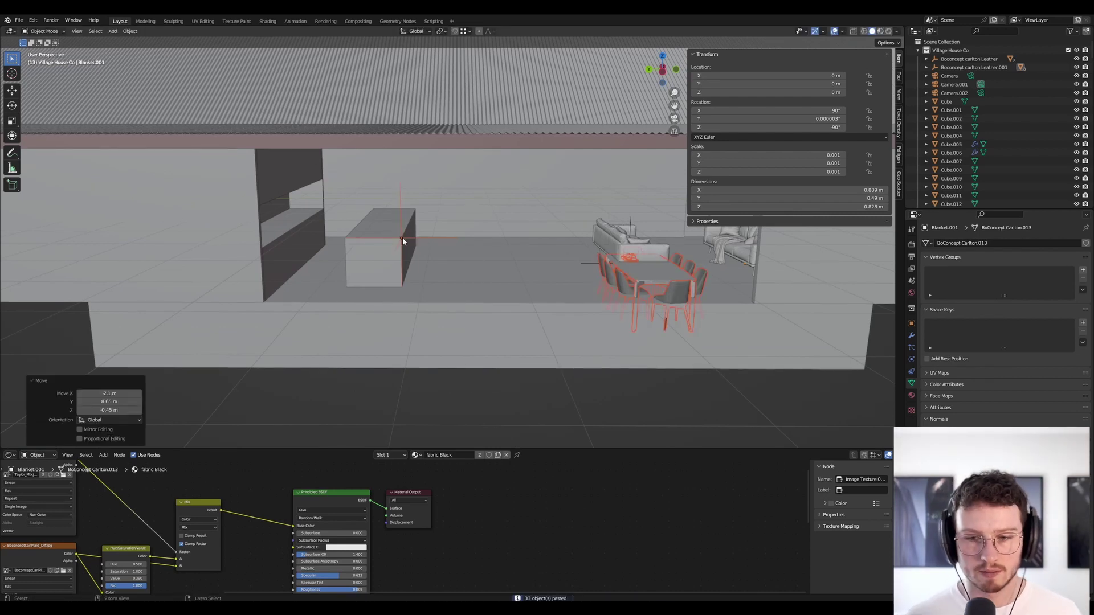
key(g)
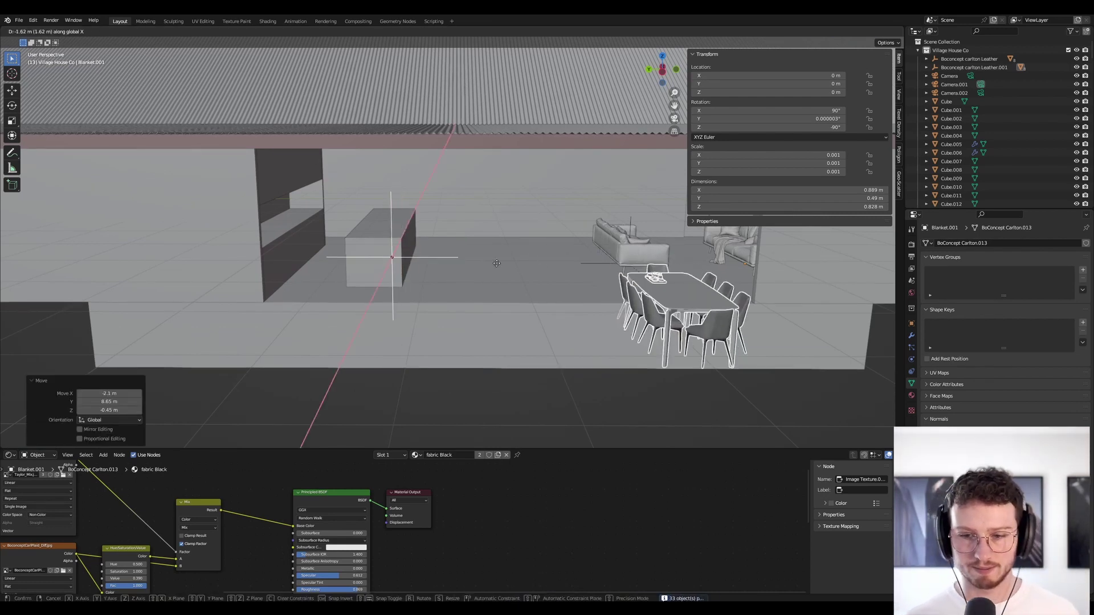
key(y)
click(387, 286)
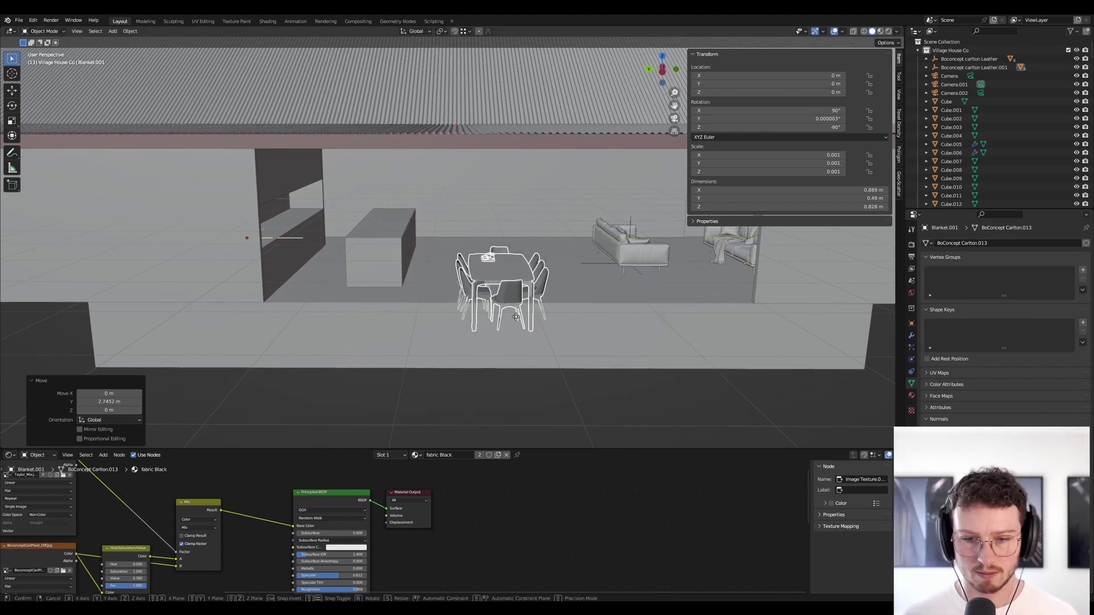
Lower the pasted furniture along Z, with a final move of about -1.14 m, so the dining set stands on the floor
key(z)
click(427, 259)
key(g)
key(z)
click(403, 287)
key(r)
key(z)
right_click(507, 330)
ctrl+middle_drag(508, 330, 525, 275)
scroll(514, 279, up, 6)
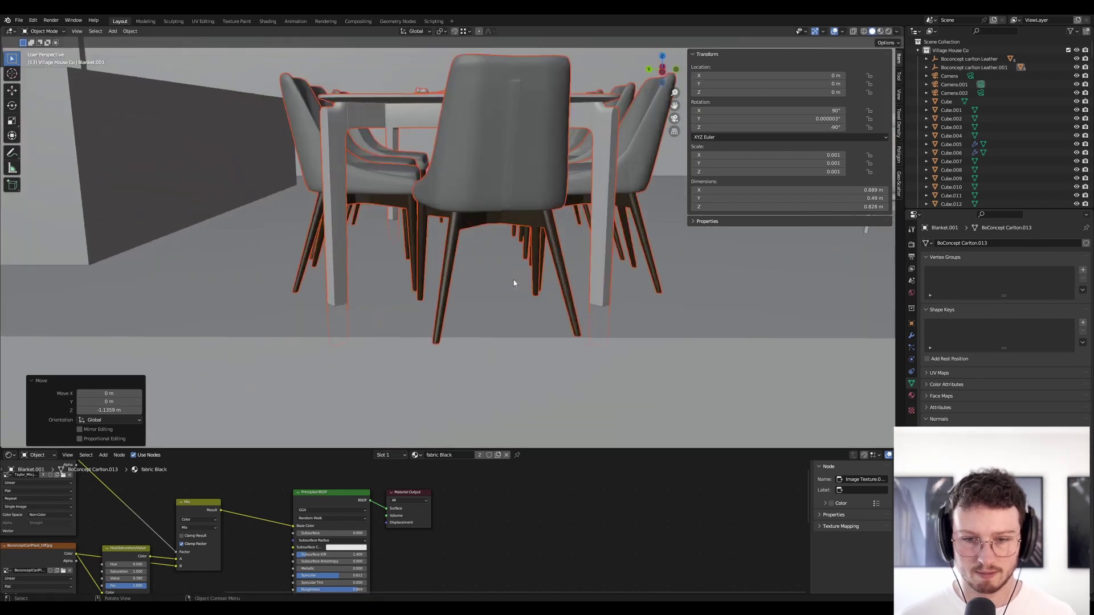
scroll(516, 273, down, 10)
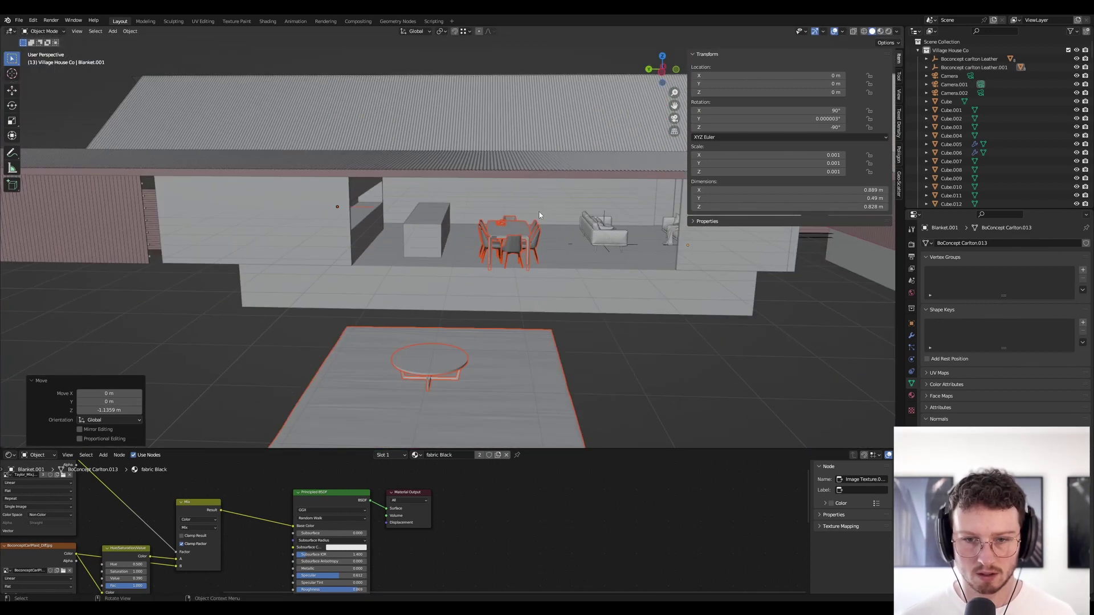
Move the pasted furniture about 1.13 m along X, deeper into the room
key(KP_7)
middle_drag(594, 151, 502, 257)
key(g)
key(x)
click(542, 226)
Shift the pasted furniture about 0.27 m along X in the camera view to centre the dining set behind the sofas
key(KP_0)
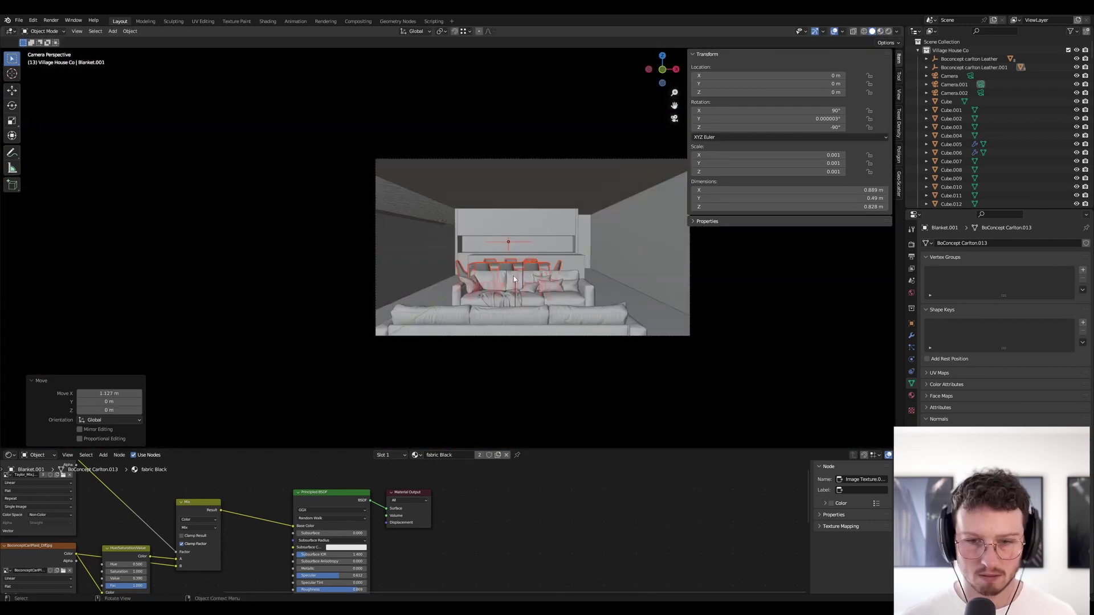
key(Home)
key(g)
key(x)
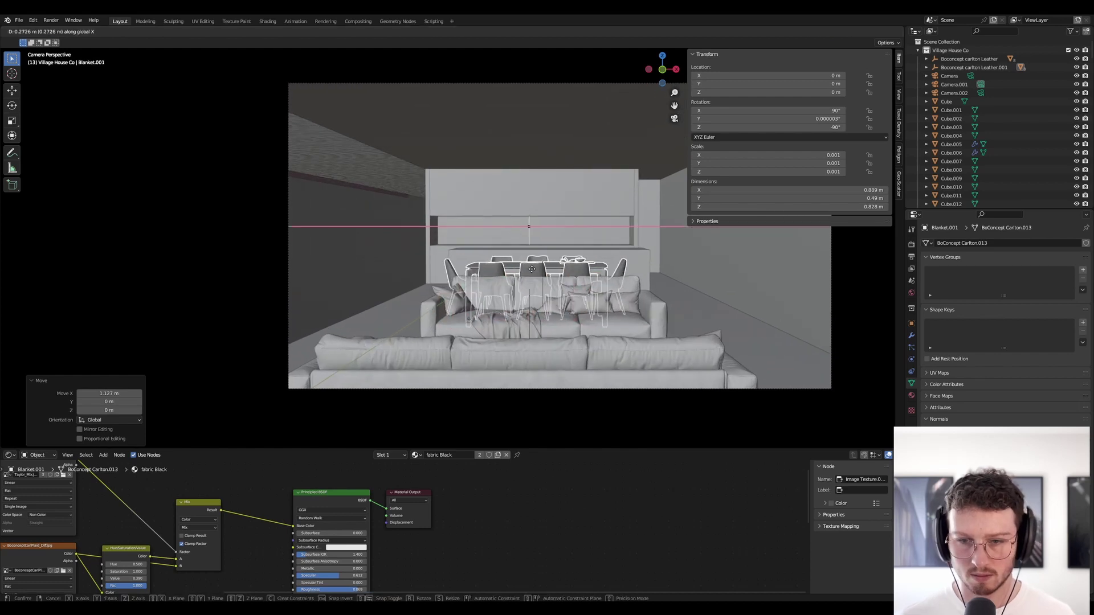
click(535, 269)
Select the rug and coffee table outside the house and move them about 9.52 m along X into the room
middle_drag(535, 268, 474, 367)
click(470, 349)
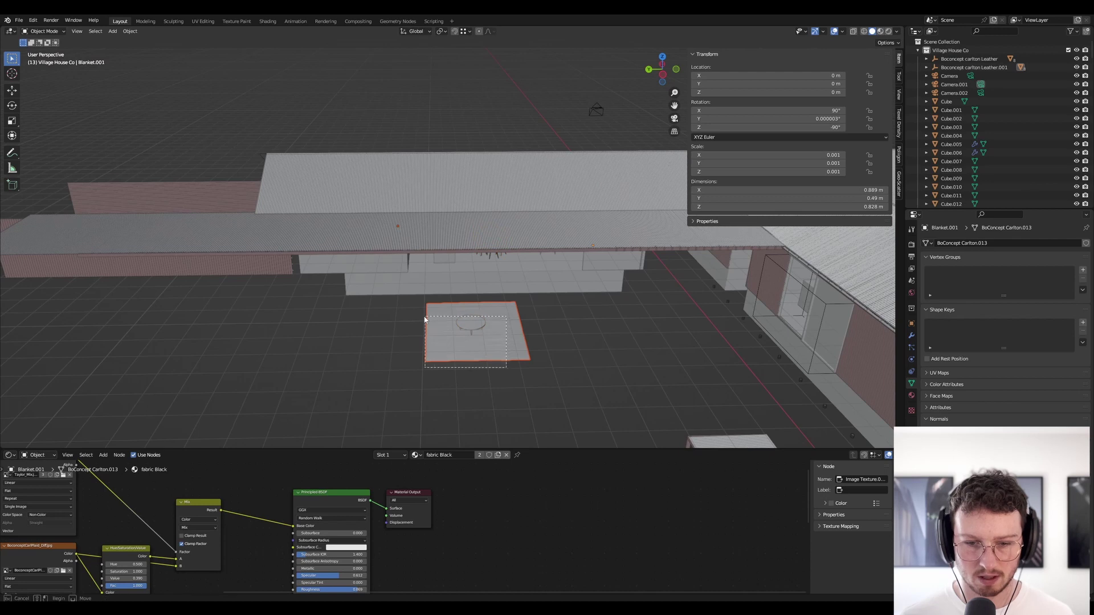
drag(424, 319, 423, 317)
scroll(493, 306, up, 4)
key(g)
key(x)
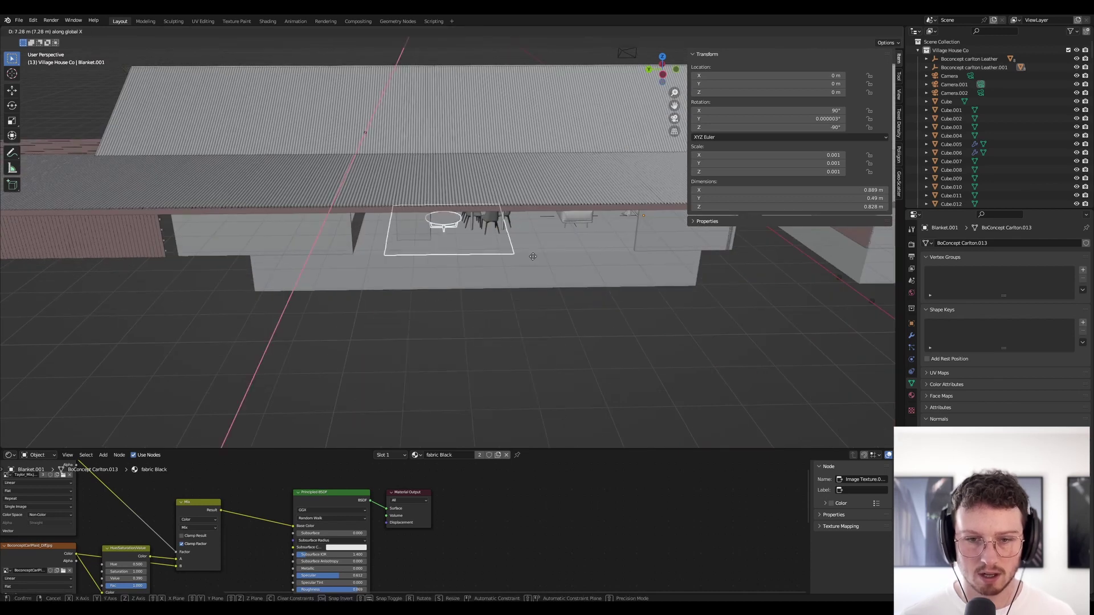
click(486, 253)
Move the rug and coffee table about -5.56 m along Y to the sofa area
scroll(486, 252, up, 5)
middle_drag(488, 251, 415, 210)
key(g)
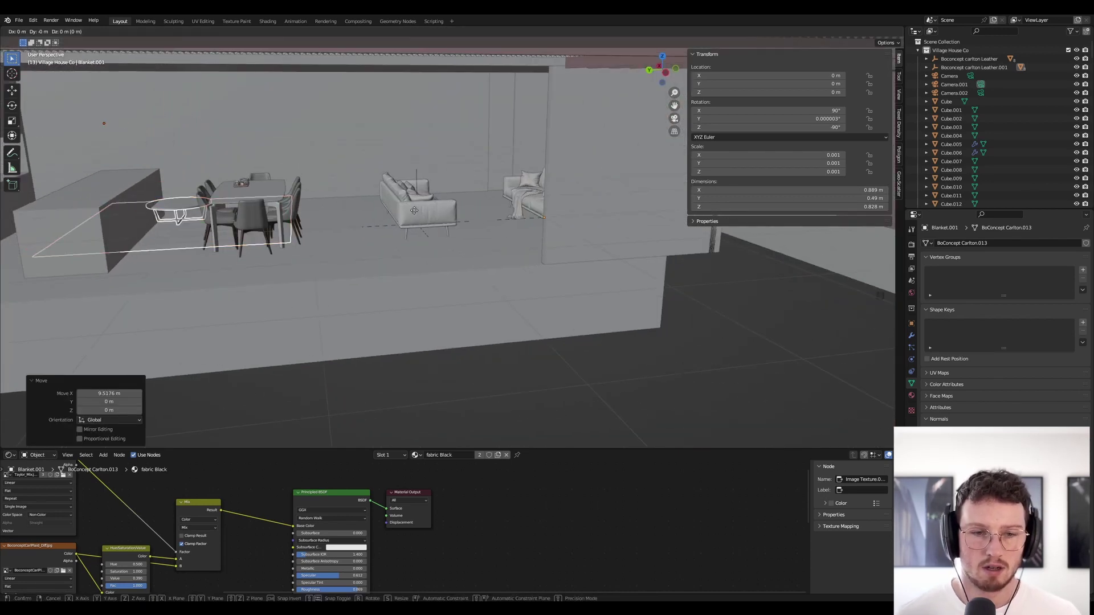
key(y)
click(613, 192)
right_click(488, 228)
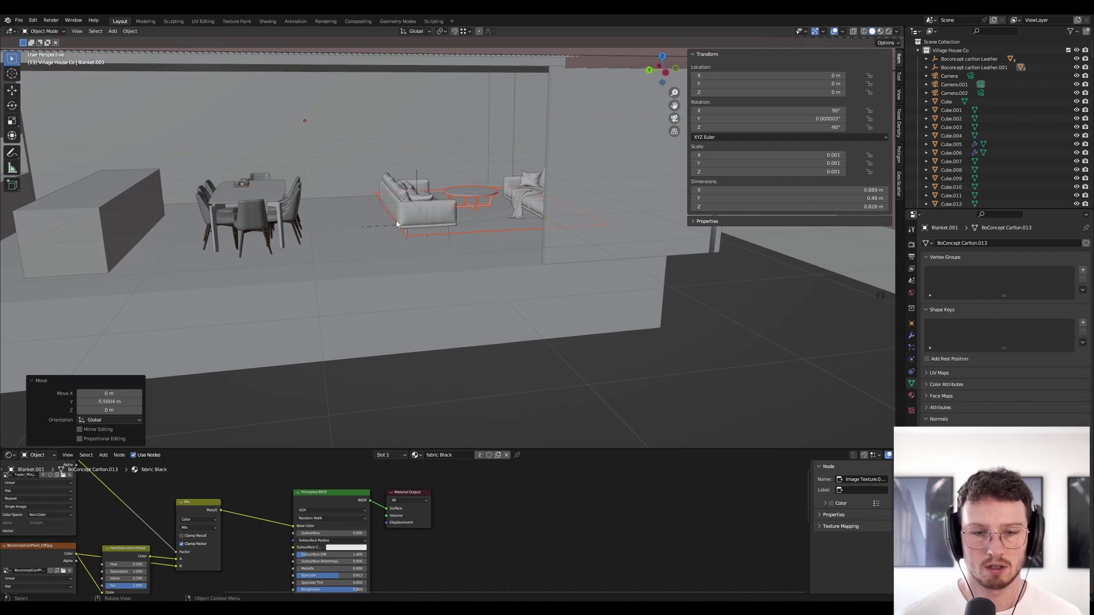
In the camera view, centre the rug and coffee table with a move of about -1.5 m along X and nudge them along Y
key(KP_0)
key(g)
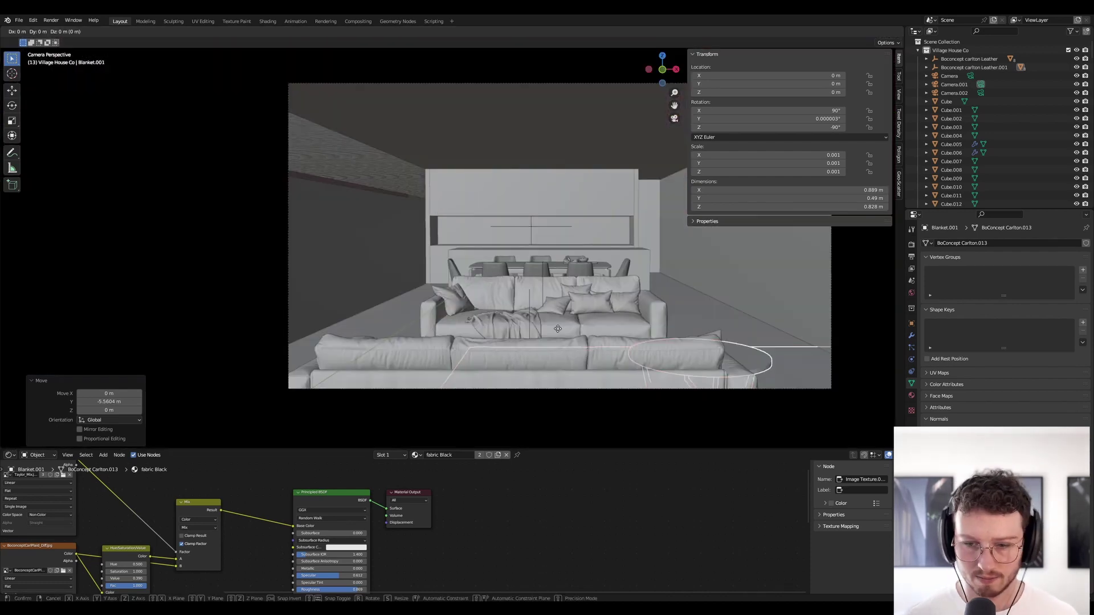
key(x)
click(451, 331)
key(g)
key(x)
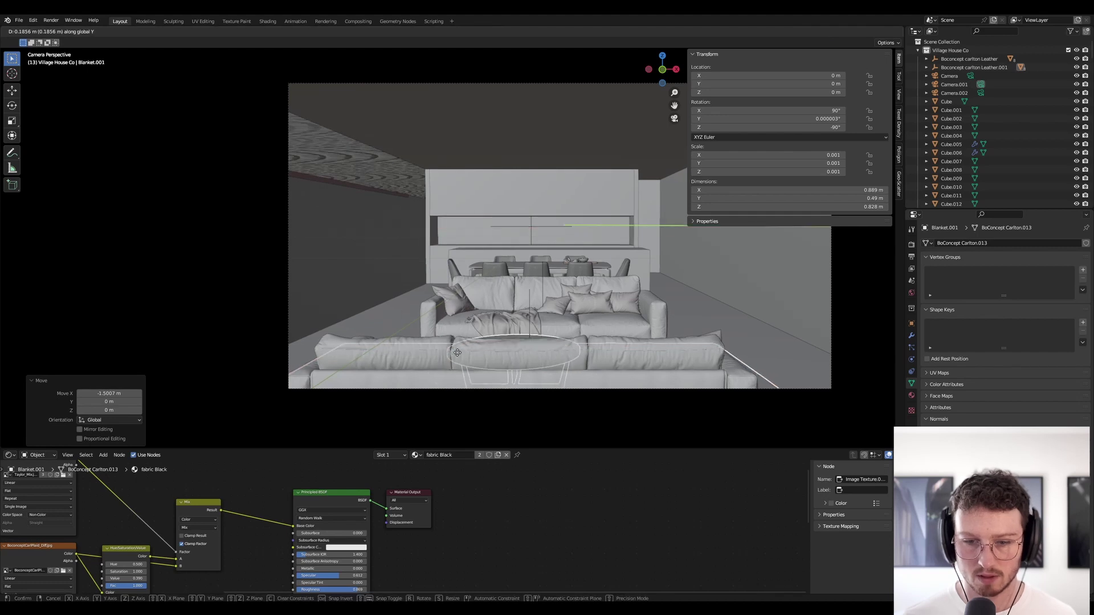
click(461, 364)
Adjust the rug and coffee table along Y so the table sits between the two facing sofas
middle_drag(461, 364, 561, 341)
scroll(547, 336, down, 6)
middle_drag(473, 319, 606, 336)
key(g)
key(y)
click(492, 327)
Select both sofas with the coffee table and rug, leaving out the floor slab, move them along Y toward the dining set, and save
drag(449, 288, 466, 210)
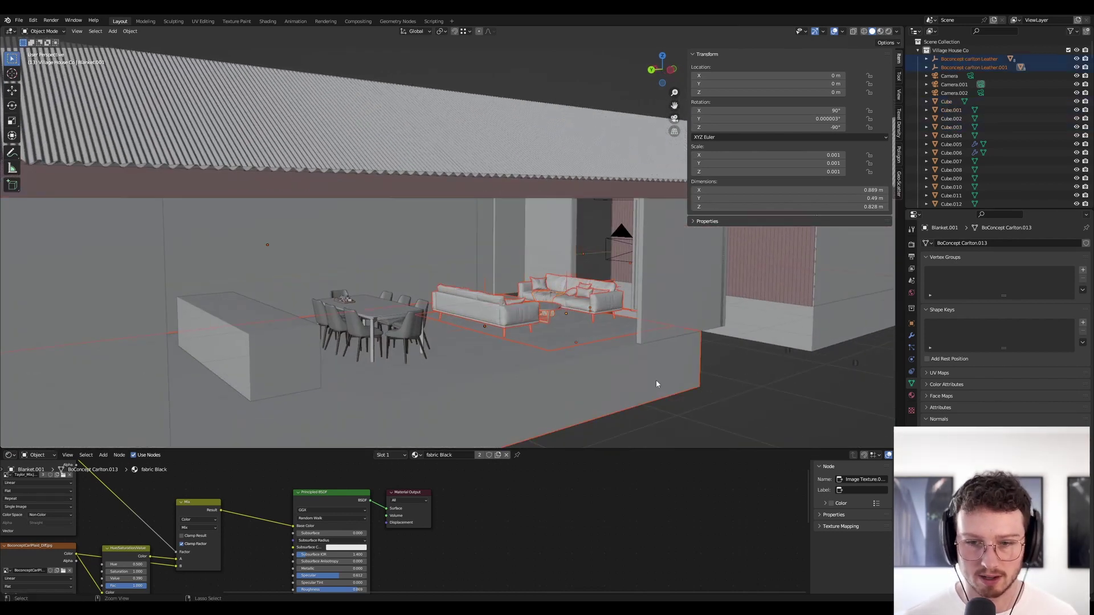
middle_drag(551, 318, 420, 313)
drag(755, 340, 645, 252)
ctrl+drag(555, 308, 546, 306)
middle_drag(502, 320, 520, 314)
key(g)
key(y)
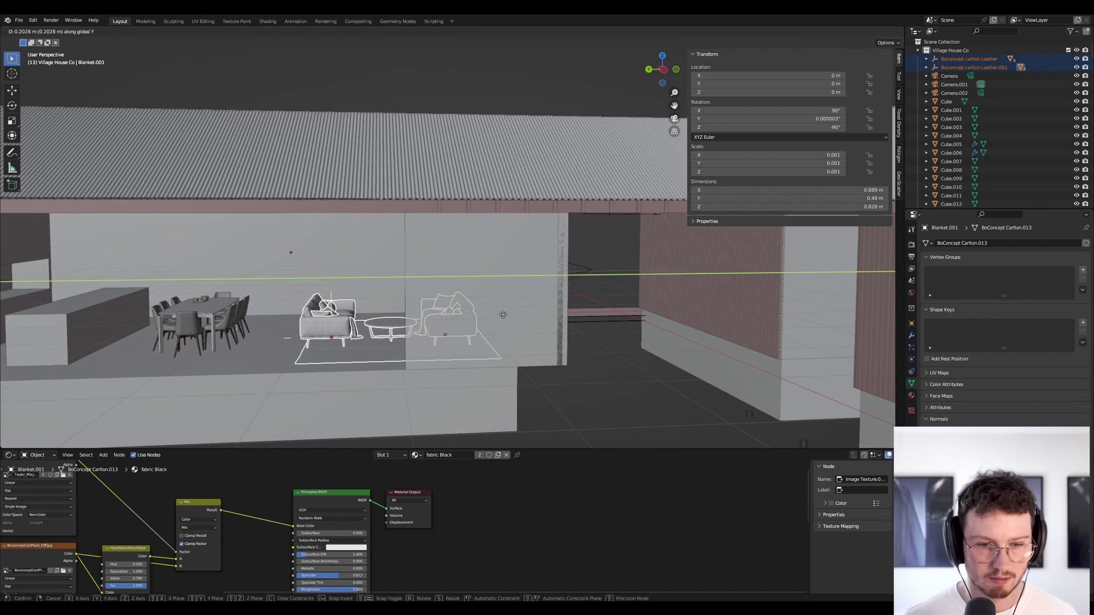
click(490, 313)
middle_drag(360, 341, 367, 319)
key(KP_0)
key(ctrl+s)
Try rotating the front sofa 90° about the global Z axis and moving it along X in the camera view
click(577, 341)
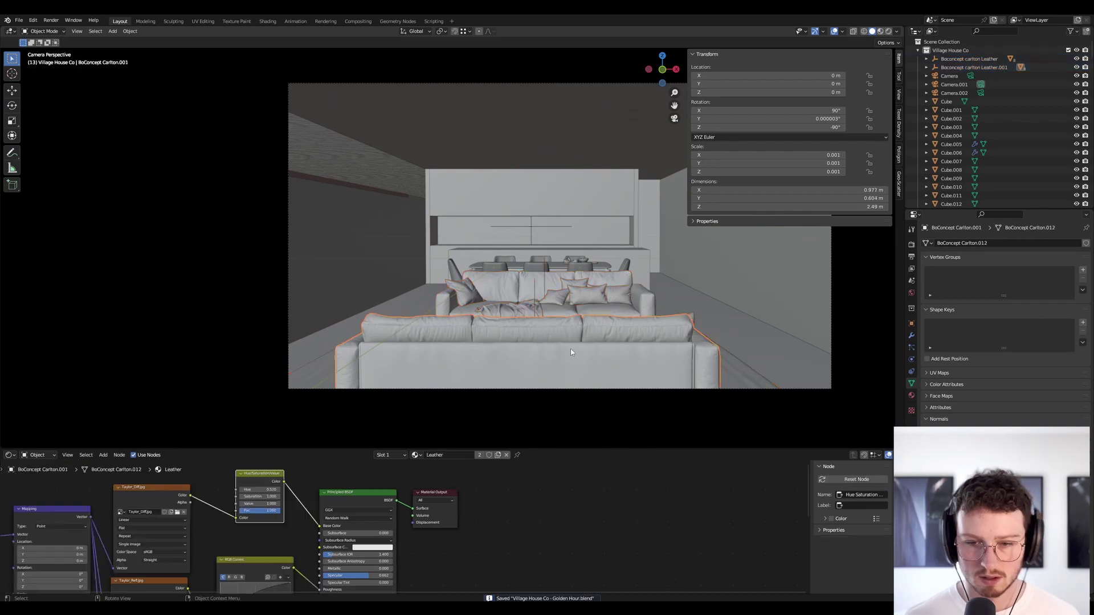
key(r)
key(z)
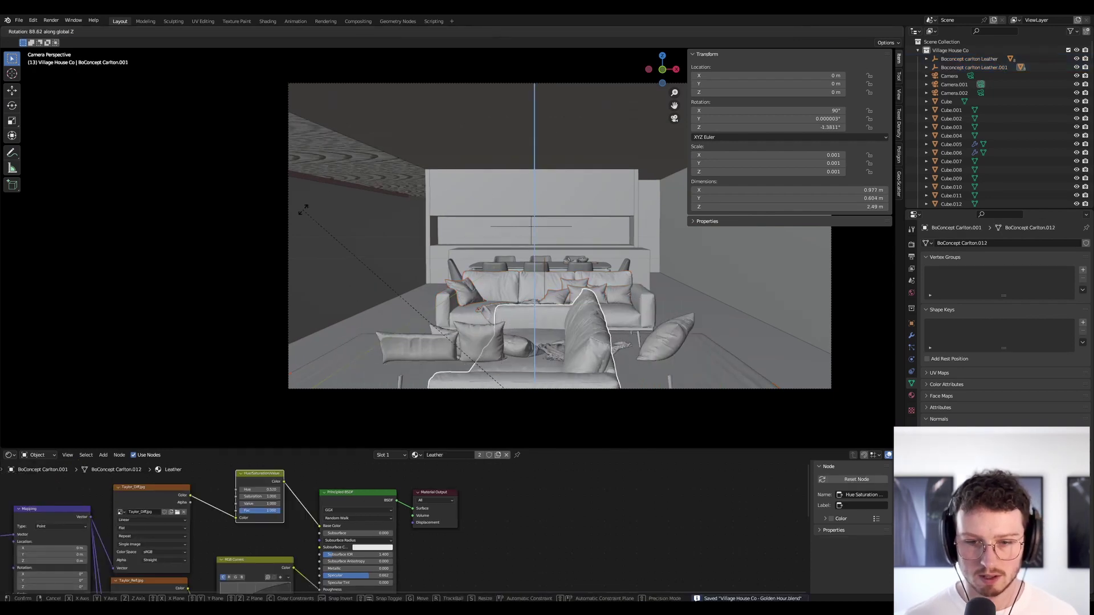
click(304, 210)
key(g)
key(x)
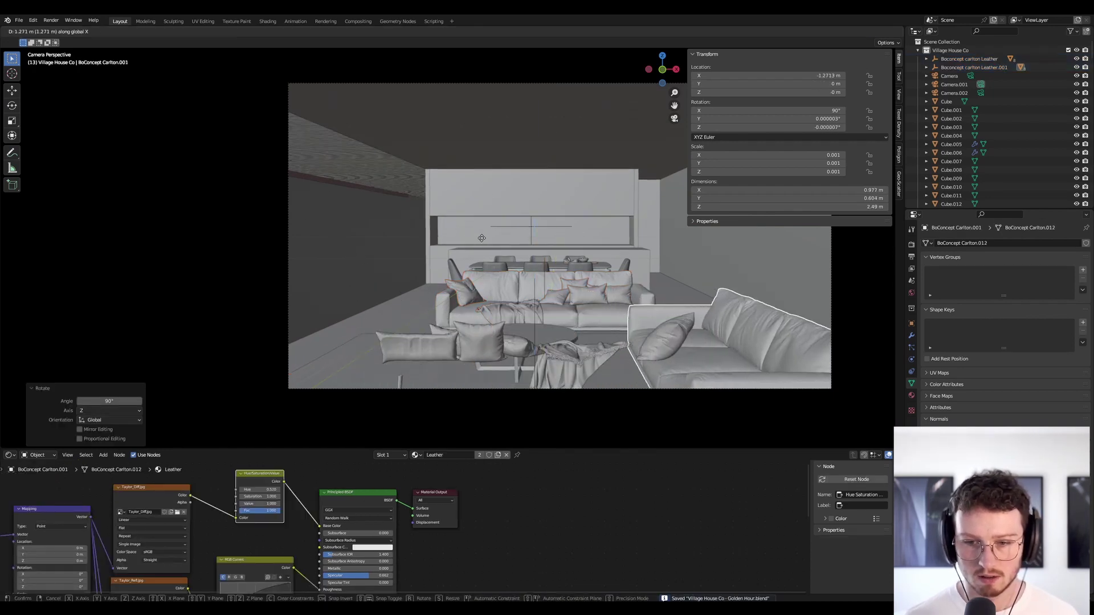
right_click(515, 242)
Rotate the sofa nearest the camera 90° about the global Z axis
middle_drag(557, 385, 475, 375)
scroll(484, 365, down, 4)
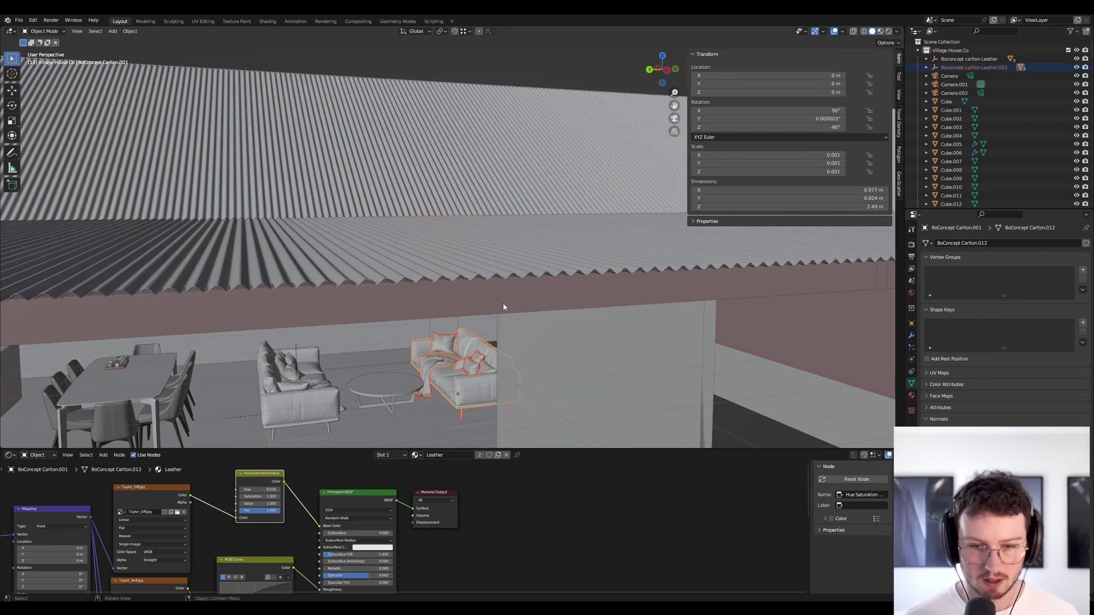
ctrl+drag(517, 275, 520, 279)
scroll(498, 334, down, 2)
middle_drag(498, 335, 564, 336)
key(r)
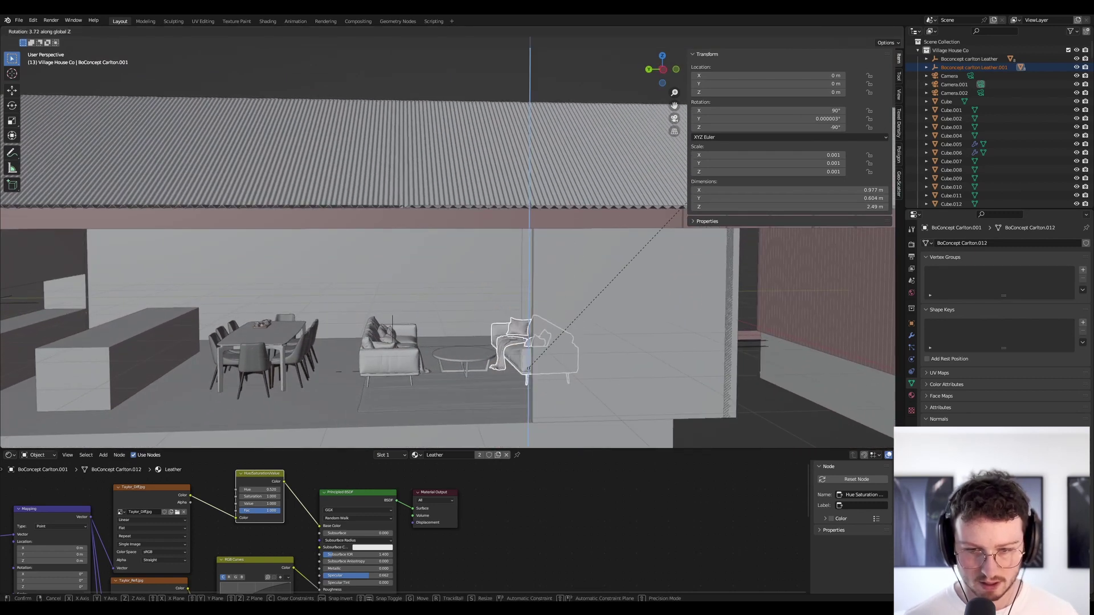
click(419, 243)
Move the rotated sofa along X, and about 0.70 m along Y so it sits beside the coffee table
key(g)
key(y)
key(x)
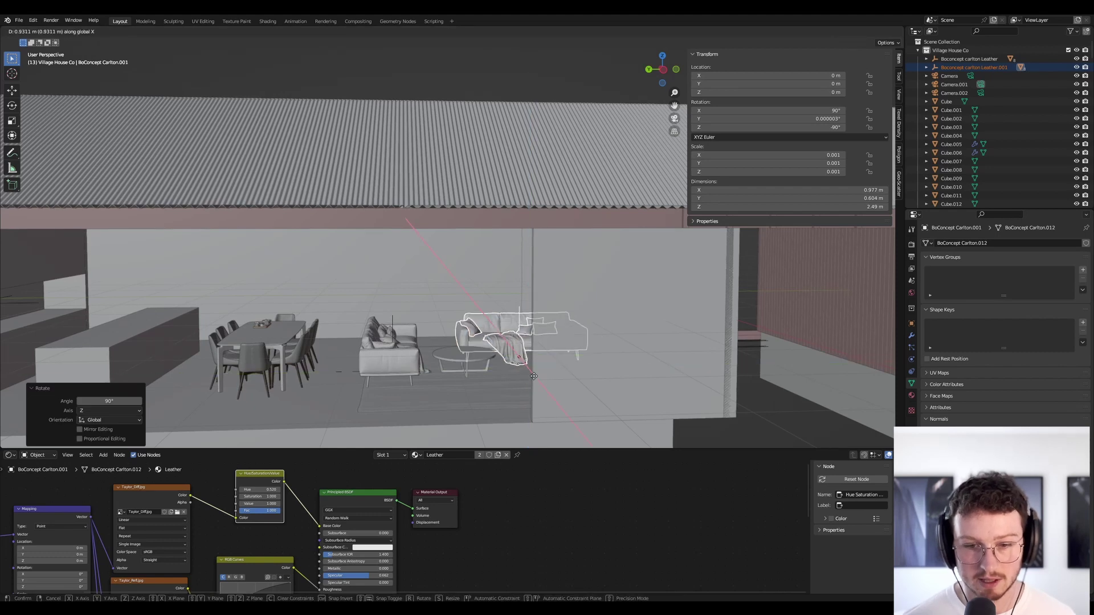
click(534, 373)
key(g)
key(y)
click(497, 369)
Move the rotated sofa about 0.35 m further along X so it clears the end of the other sofa
scroll(494, 365, up, 8)
middle_drag(393, 340, 488, 308)
key(g)
key(x)
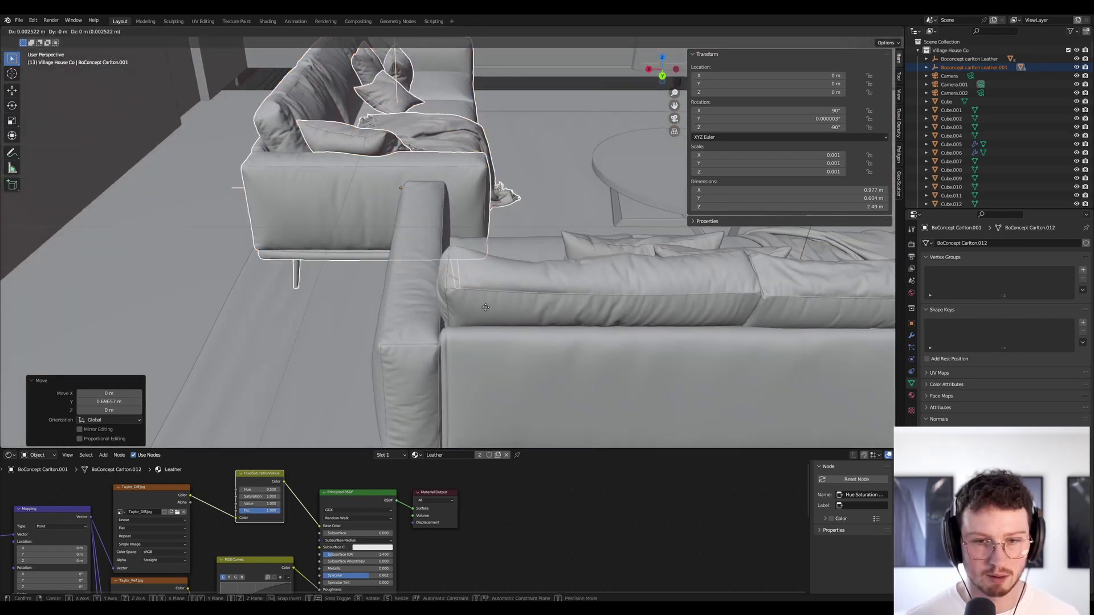
click(425, 306)
scroll(297, 249, down, 2)
shift+middle_drag(296, 249, 541, 235)
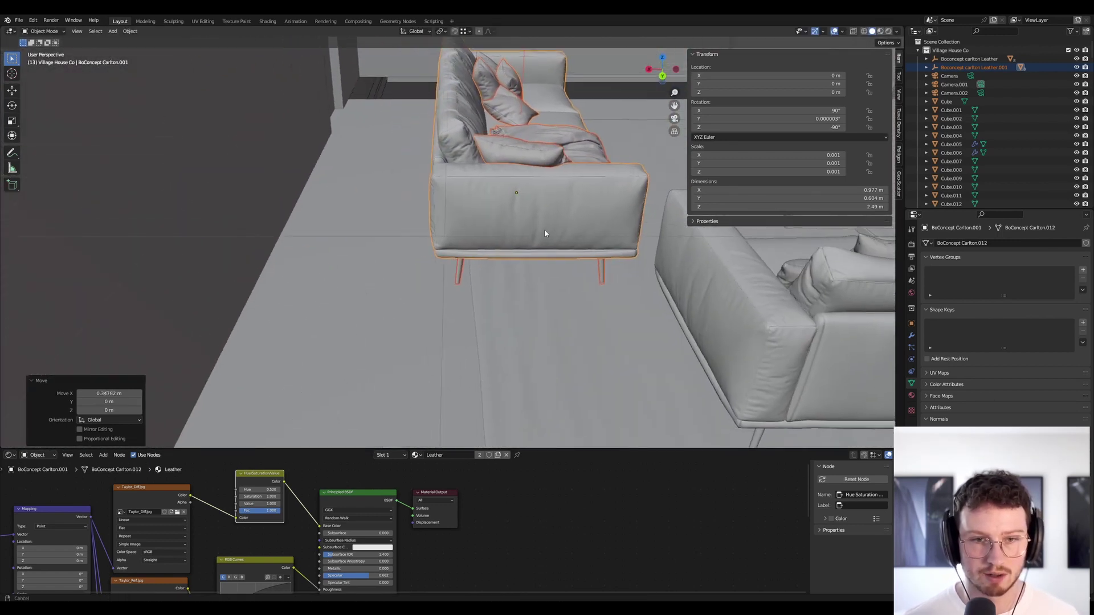
middle_drag(442, 272, 444, 241)
key(g)
key(y)
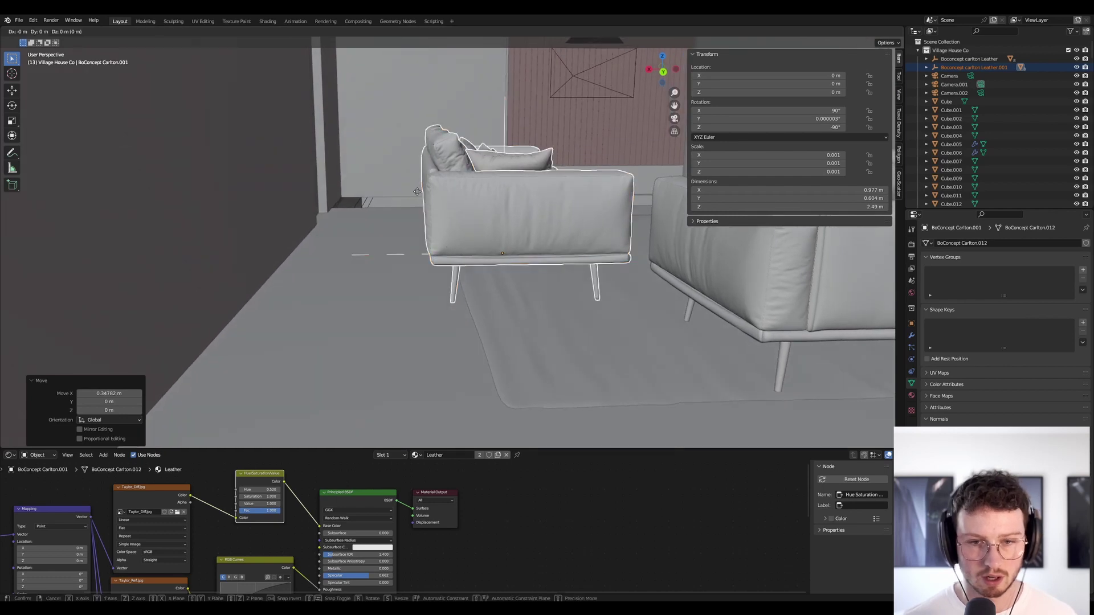
key(x)
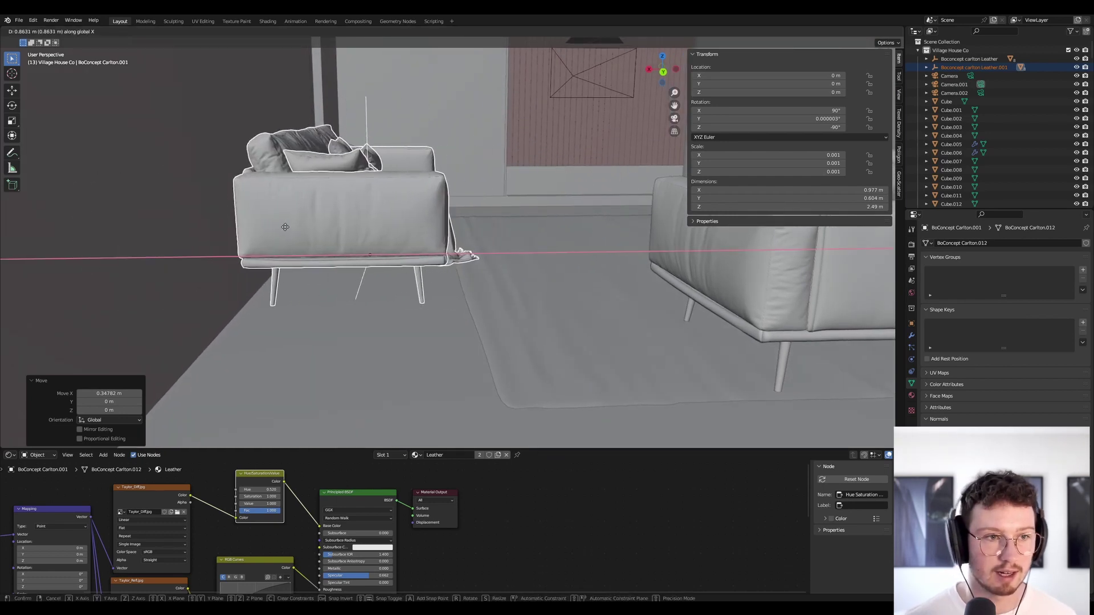
key(Escape)
Select both sofas and the rug, leaving out the surrounding house geometry, and move them about -0.33 m along X
shift+middle_drag(662, 266, 456, 298)
shift+middle_drag(335, 295, 607, 176)
middle_drag(550, 216, 662, 244)
scroll(634, 223, down, 5)
middle_drag(484, 276, 554, 266)
key(Escape)
scroll(509, 292, up, 8)
shift+drag(465, 309, 525, 351)
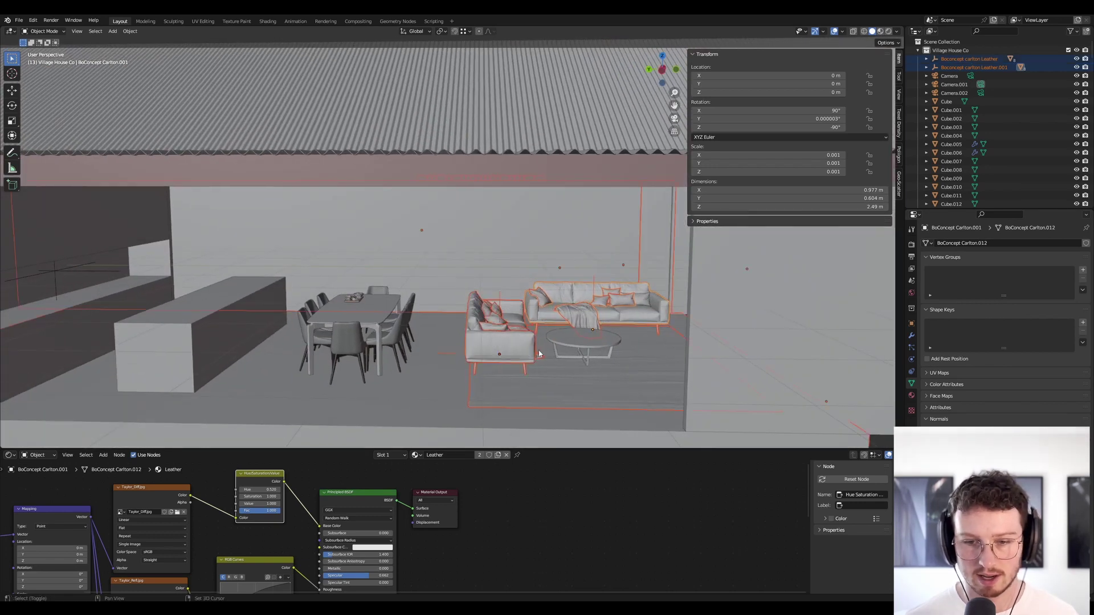
ctrl+drag(636, 199, 721, 251)
ctrl+drag(352, 205, 652, 212)
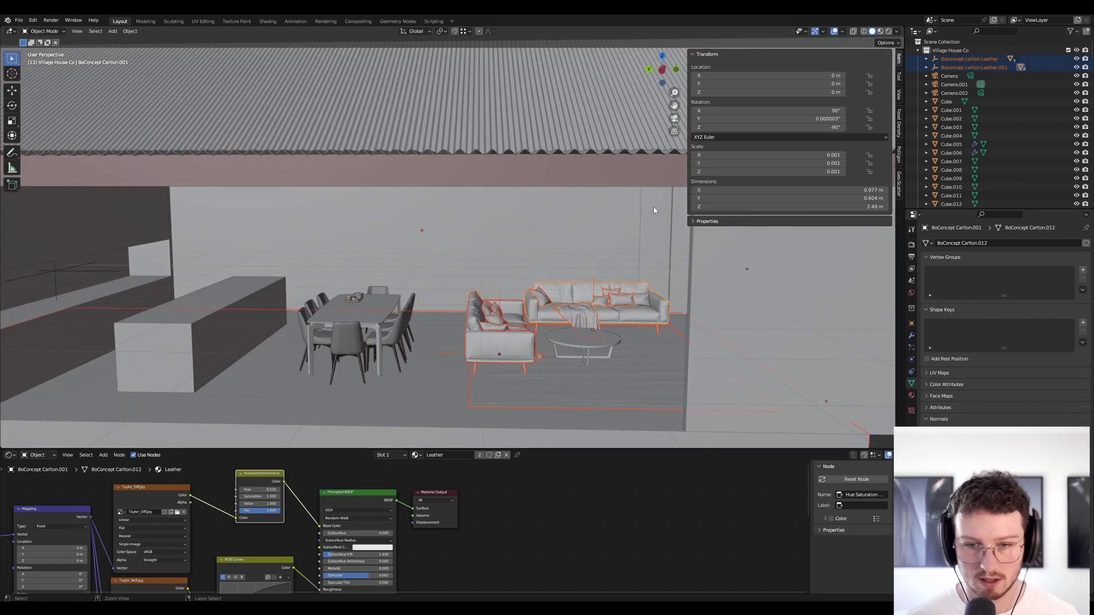
shift+middle_drag(600, 339, 559, 285)
key(g)
key(x)
click(533, 295)
In the camera view, fine-tune the position of the sofas and rug along X
key(KP_0)
key(g)
key(x)
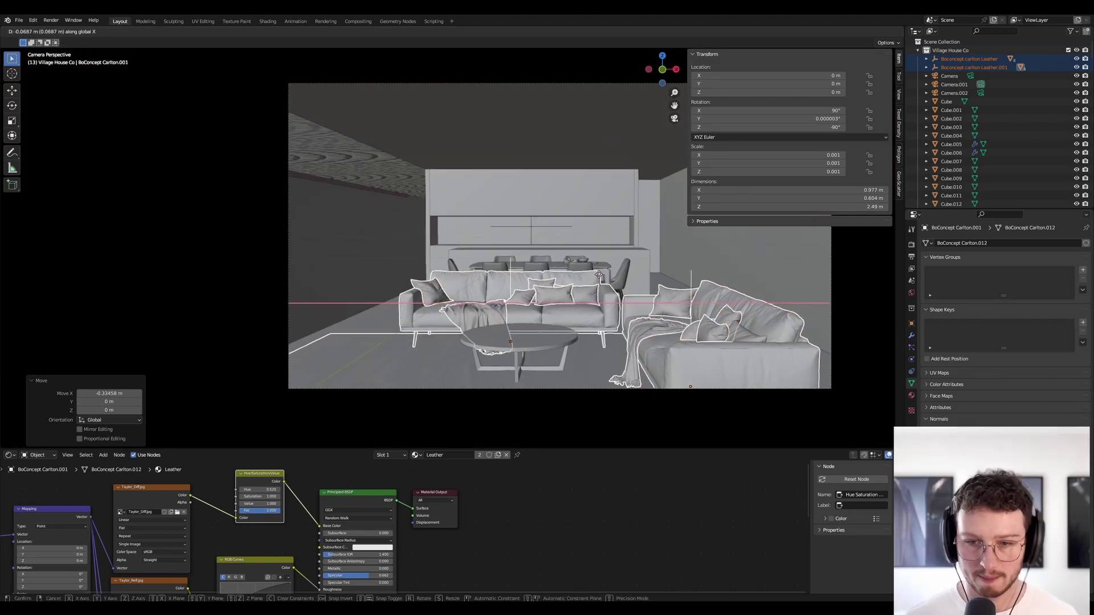
click(601, 275)
Select the round coffee table's top and base, move them about -0.51 m along Y, and save the file
middle_drag(702, 320, 397, 300)
click(339, 304)
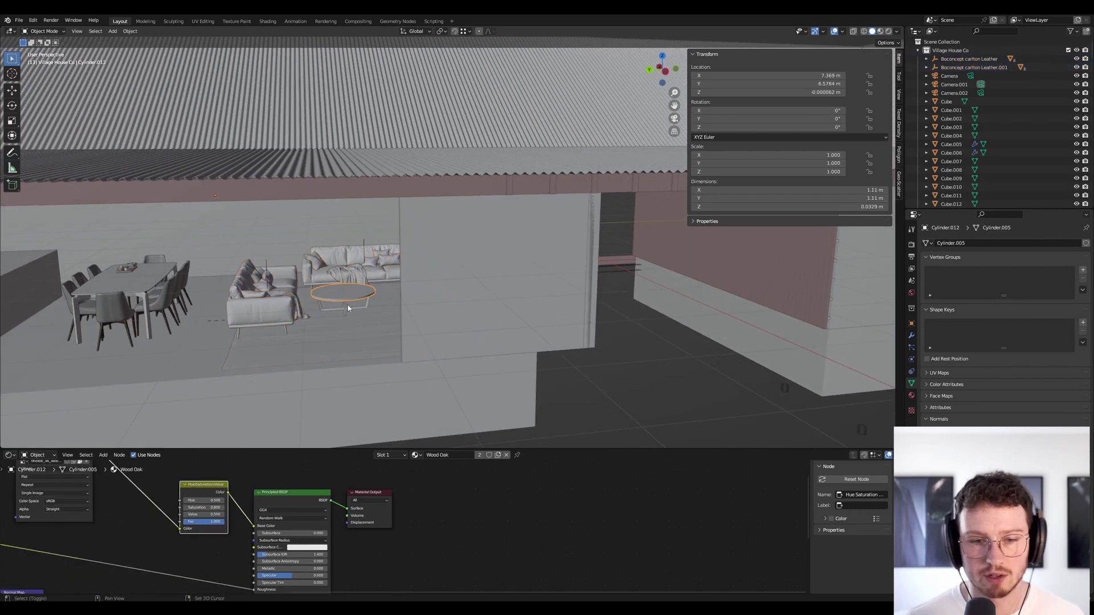
key(g)
key(x)
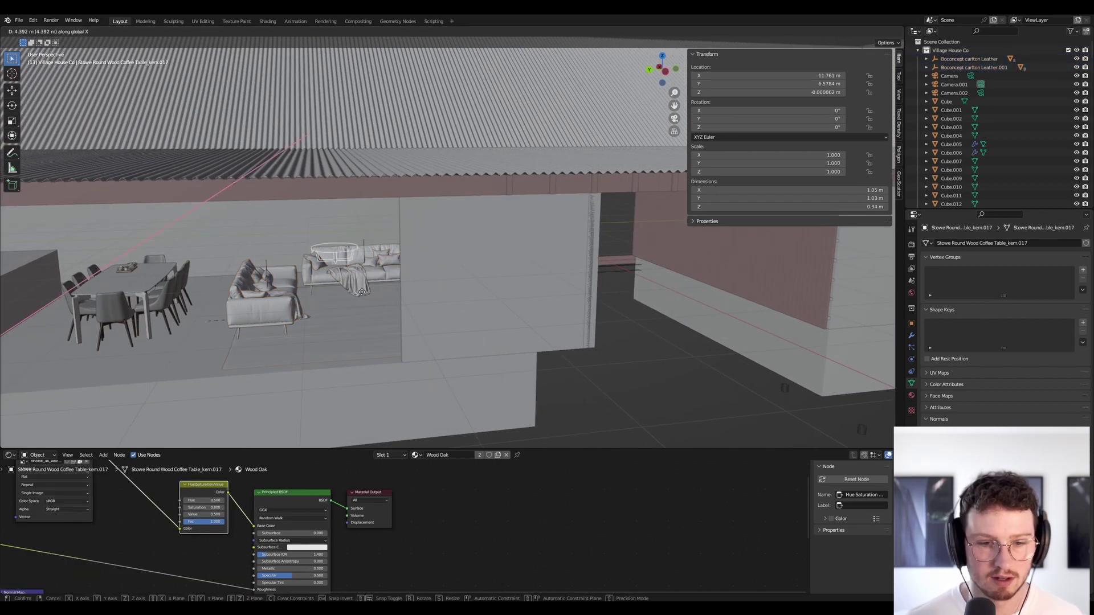
click(352, 294)
key(KP_0)
key(ctrl+s)
In the camera view, shift the coffee table about -0.11 m along X and about 0.30 m along Y
key(x)
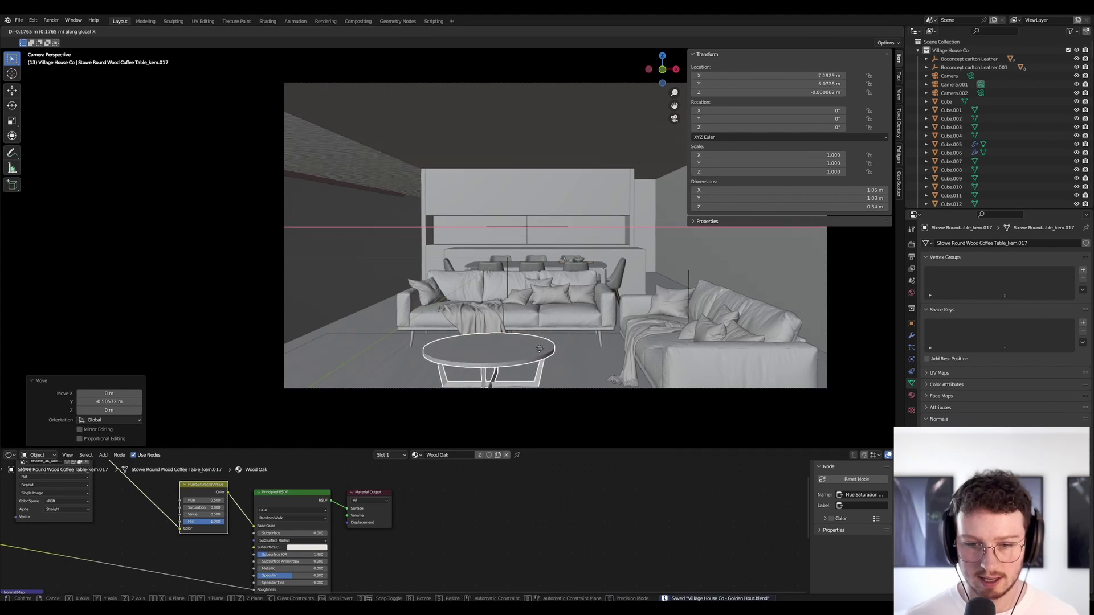
click(536, 352)
key(g)
key(x)
click(553, 353)
key(g)
key(y)
click(525, 372)
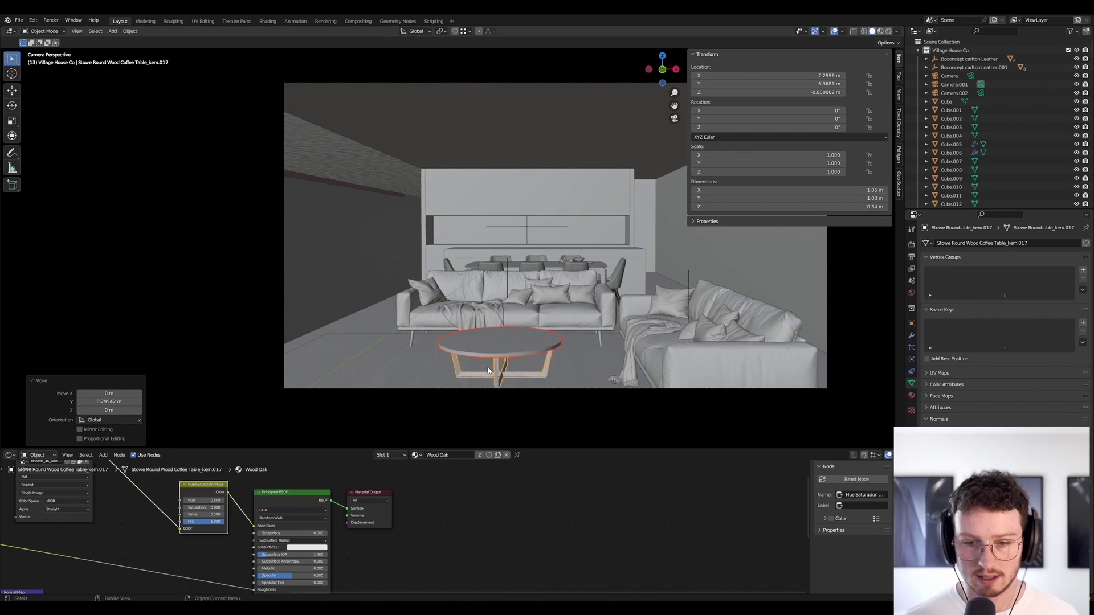
Deselect the coffee table and save the scene file
key(alt+a)
key(ctrl+s)
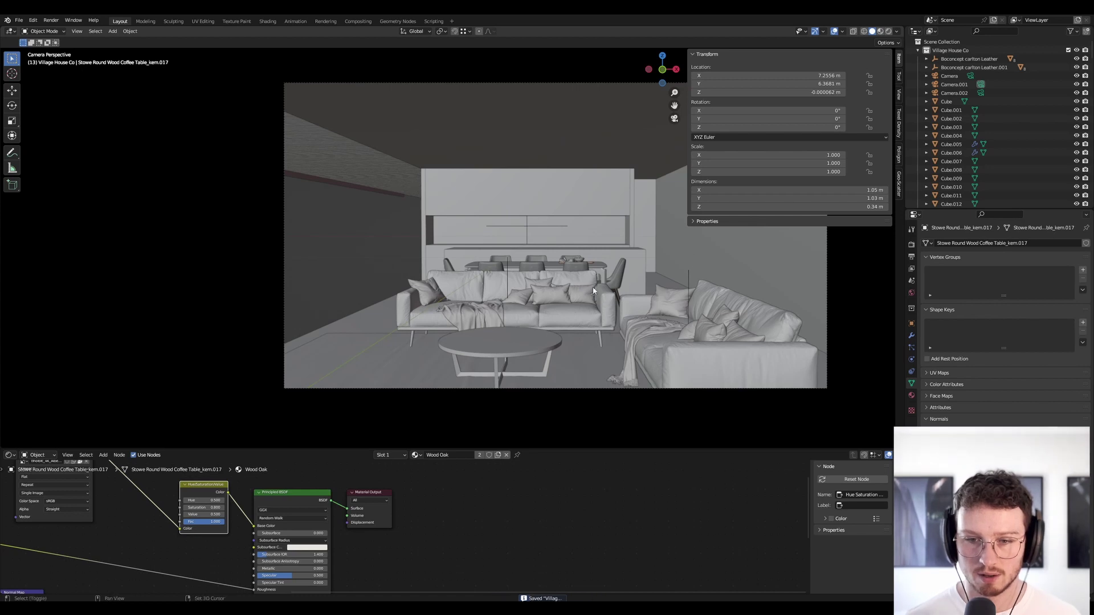
shift+middle_drag(593, 291, 491, 295)
key(ctrl+s)
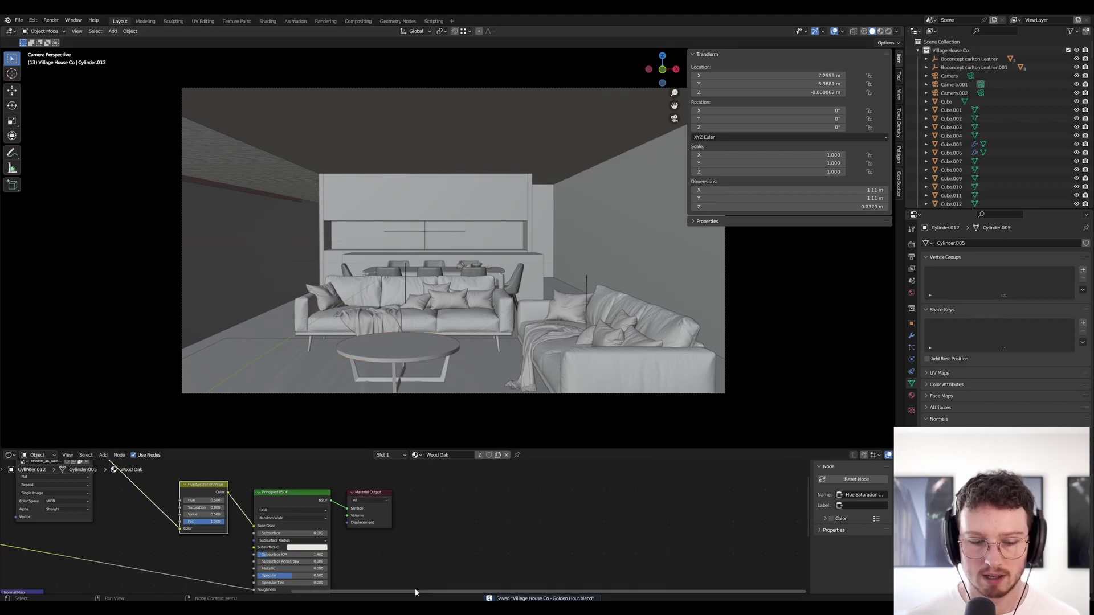
Copy the curtain set from the other open Blender file and paste it into the Village House scene
mouse_move(448, 608)
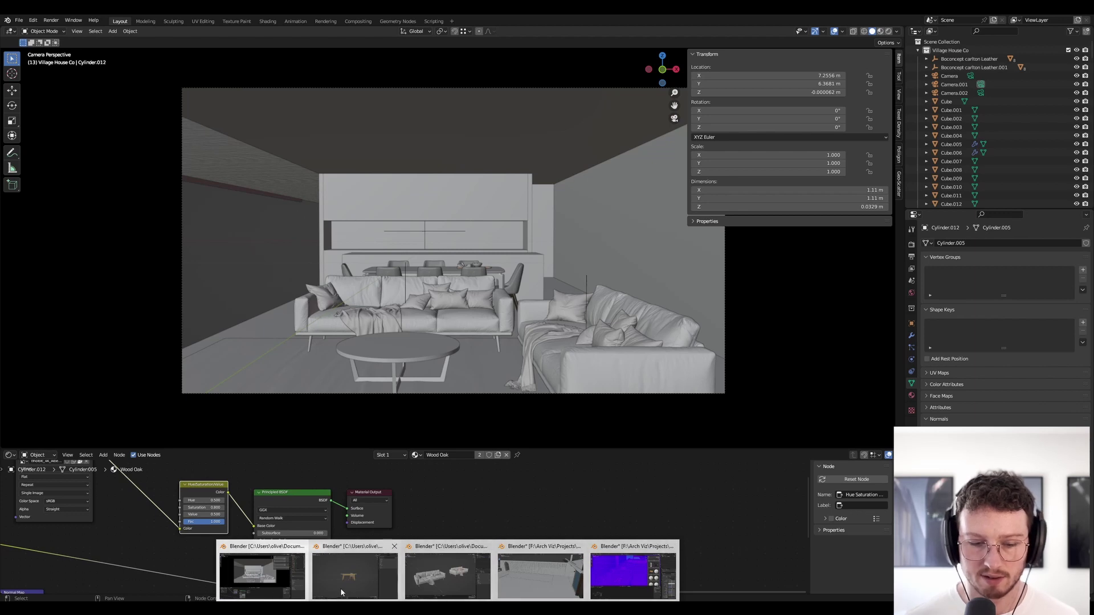
click(644, 582)
middle_drag(442, 257, 472, 273)
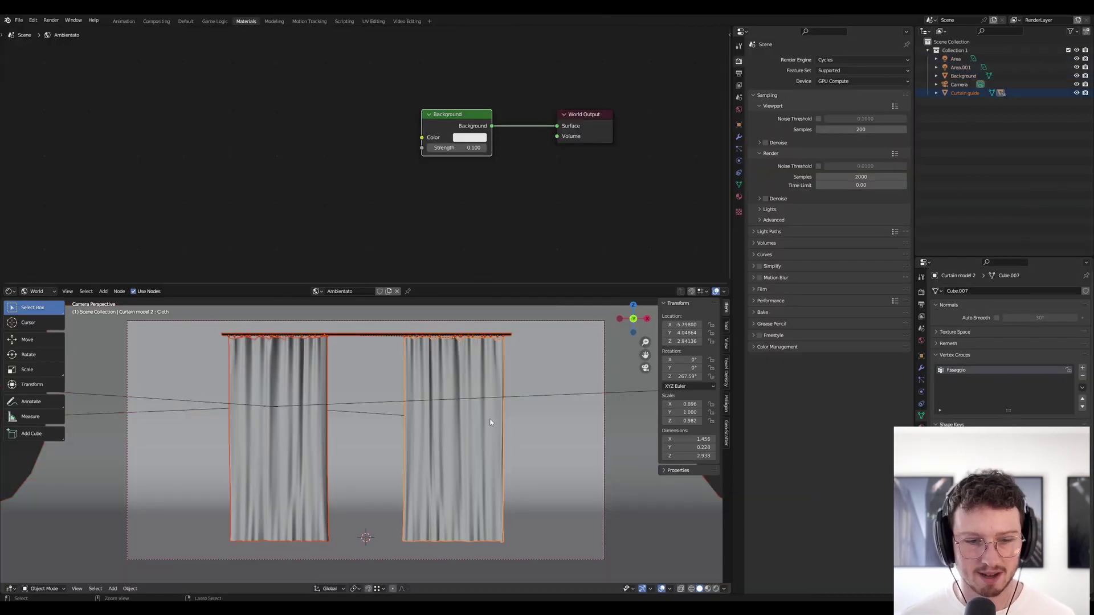
key(alt+Tab)
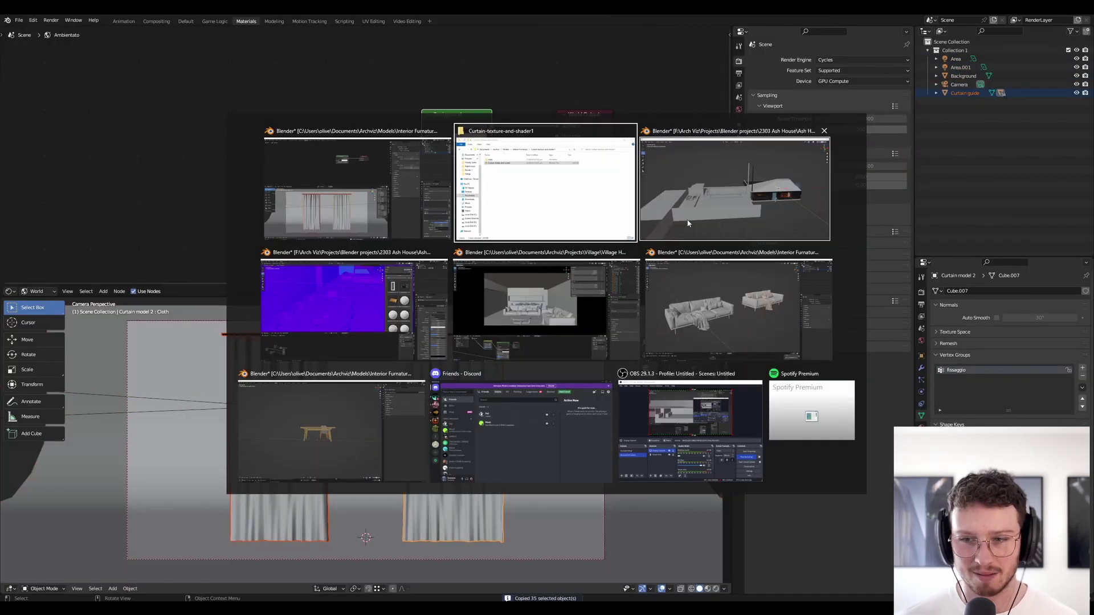
click(556, 300)
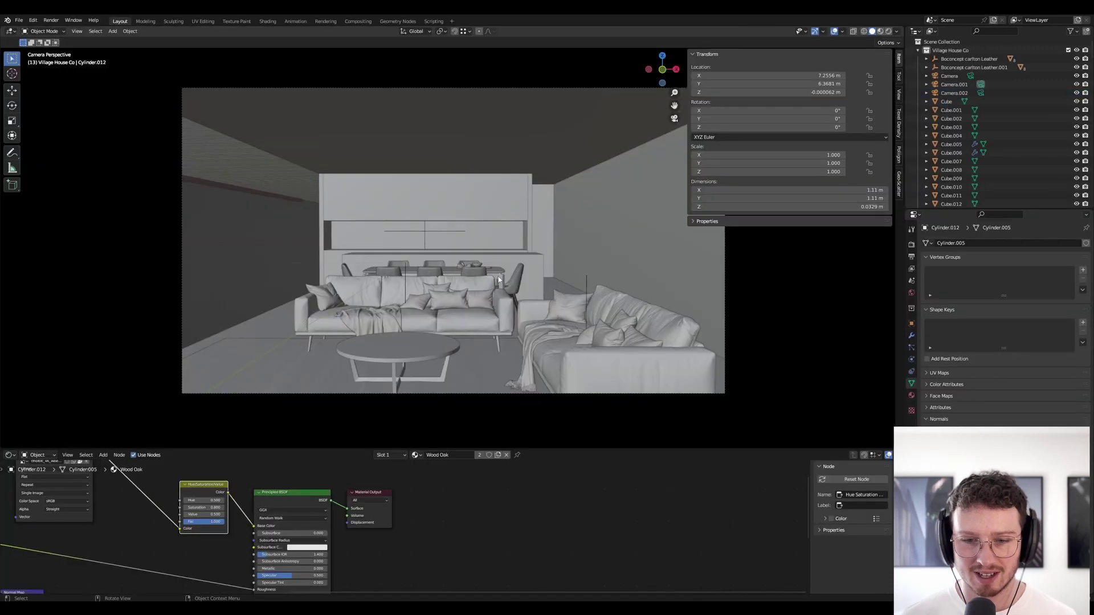
key(ctrl+v)
Move the pasted curtains into the room near the back wall and rotate them 450° about Z
key(g)
ctrl+click(320, 175)
key(r)
key(z)
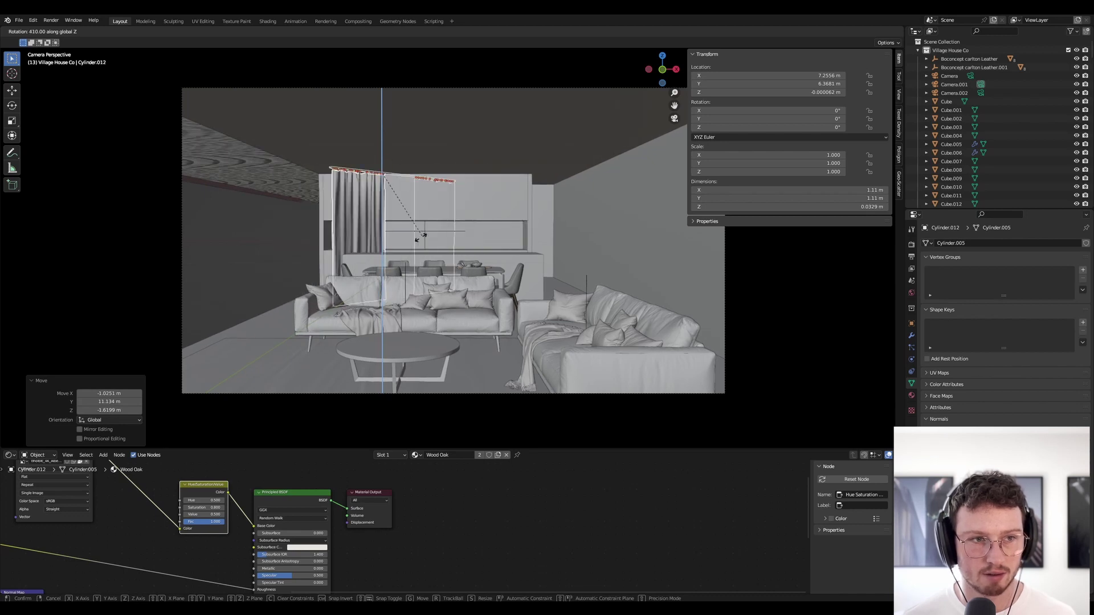
click(366, 312)
key(KP_Decimal)
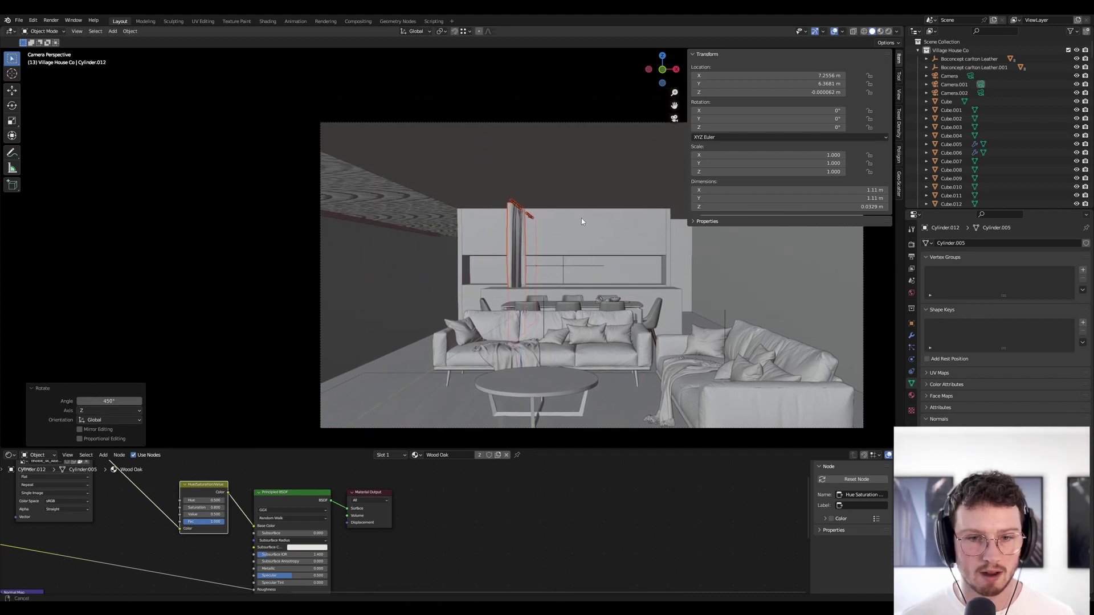
Position the curtains along the window side, shifting them about -1.45 m in X, raising them about 0.1 m, and nudging them about -0.12 m in X
key(g)
key(x)
click(333, 227)
middle_drag(333, 226, 350, 245)
key(g)
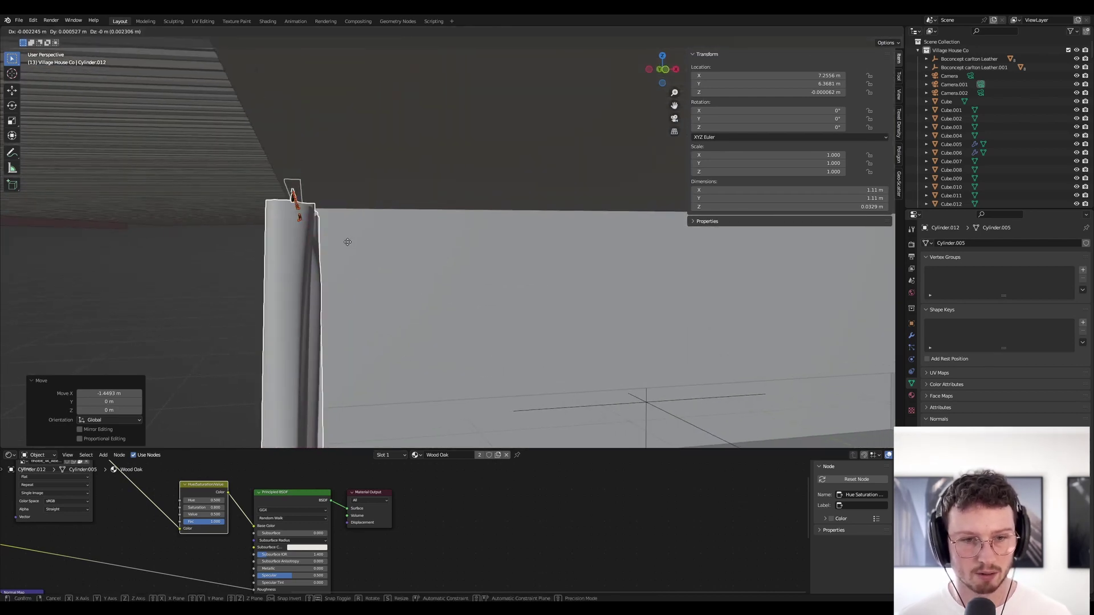
key(z)
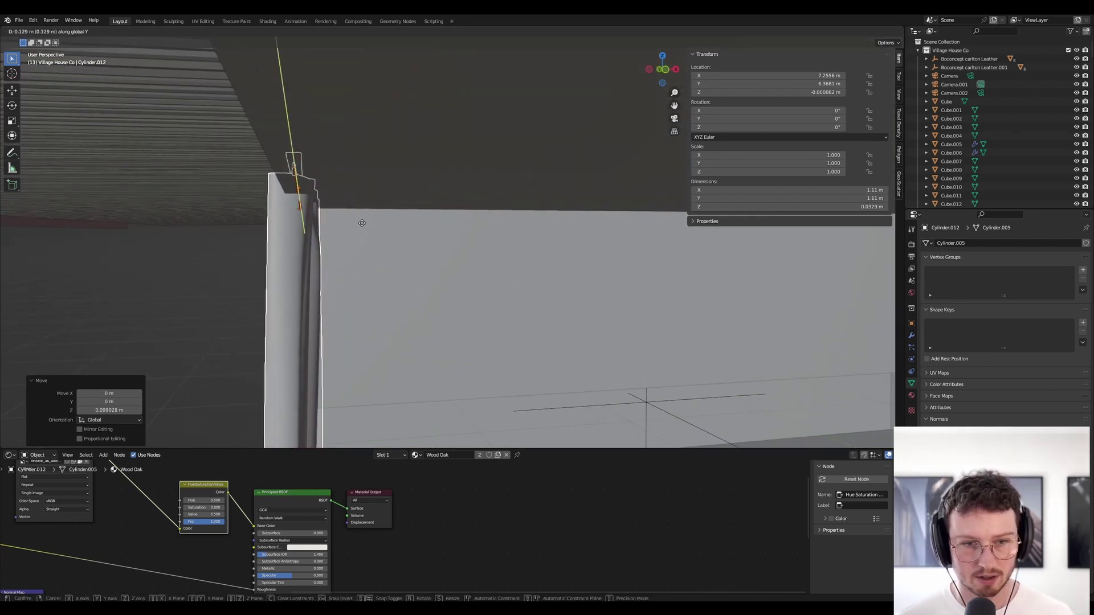
key(x)
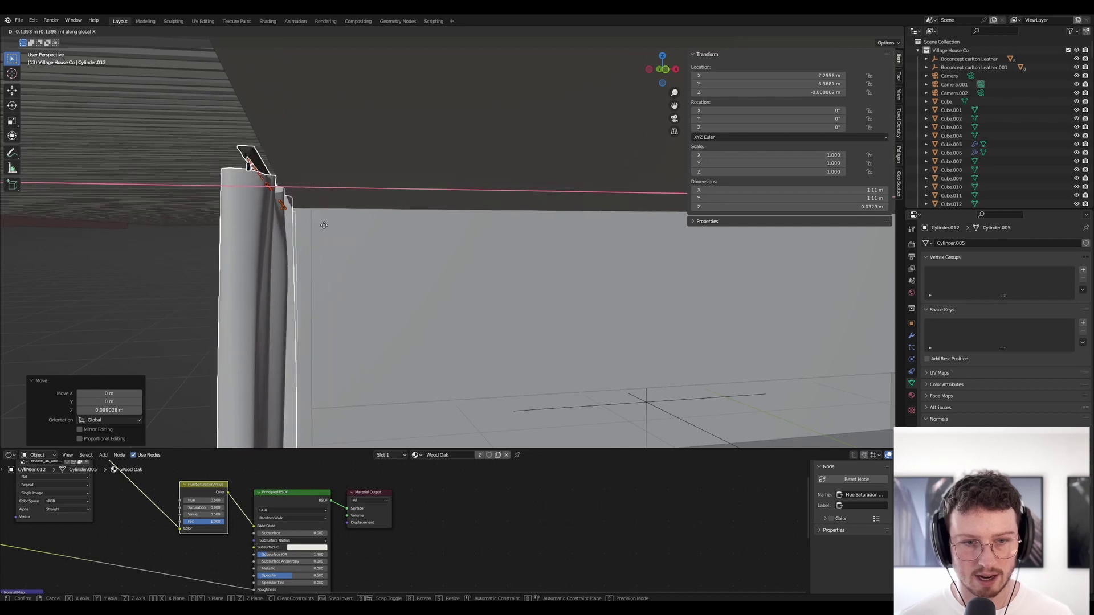
click(327, 227)
shift+middle_drag(328, 226, 297, 148)
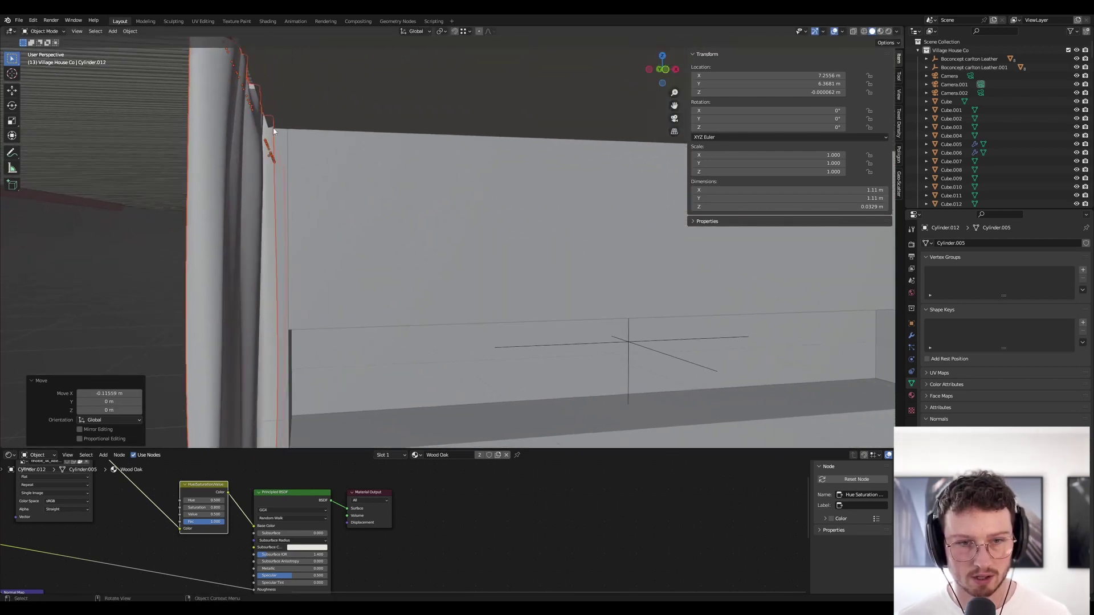
Scale the curtains to about 0.595 along X and shift them about 0.03 m in X to fit the window wall
middle_drag(273, 128, 313, 171)
key(s)
key(x)
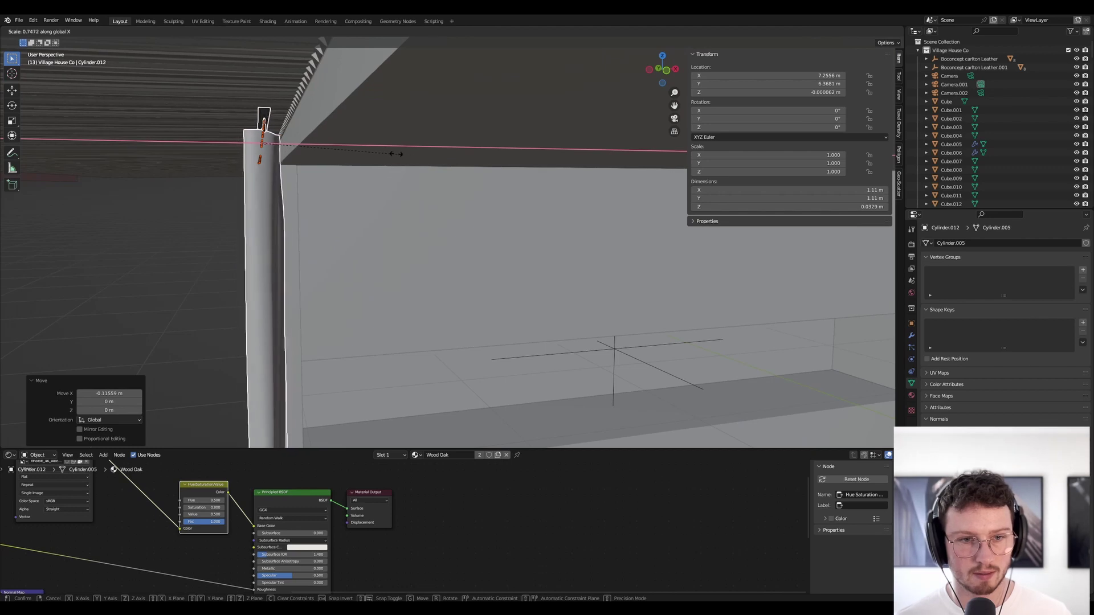
click(374, 150)
key(g)
key(x)
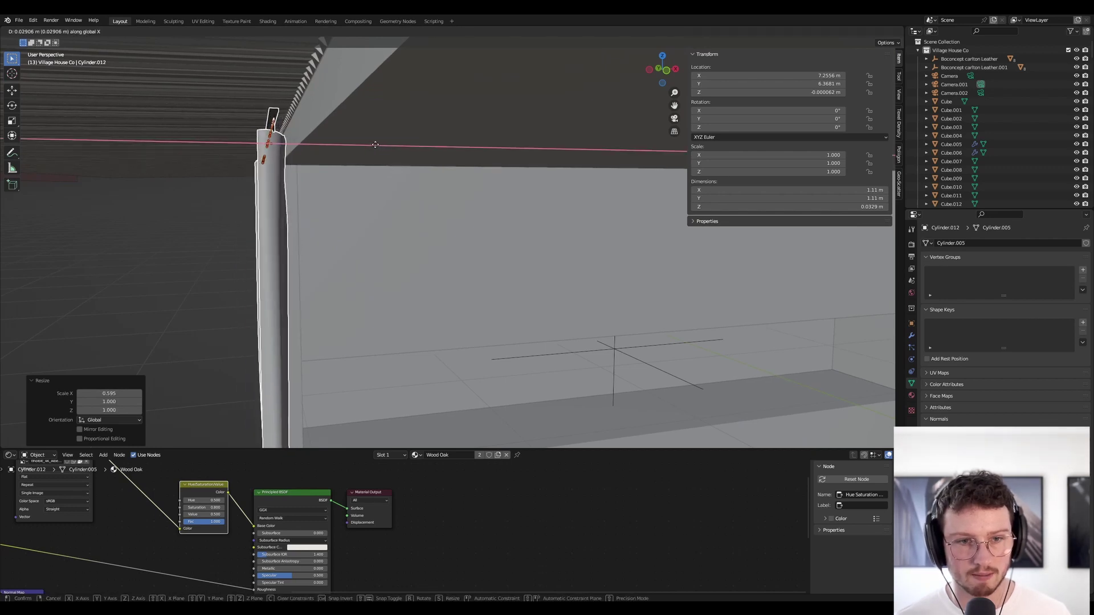
click(375, 144)
Move the far curtain panel about -3.83 m along Y so it sits directly beside the other panel
middle_drag(375, 144, 423, 168)
scroll(423, 169, down, 6)
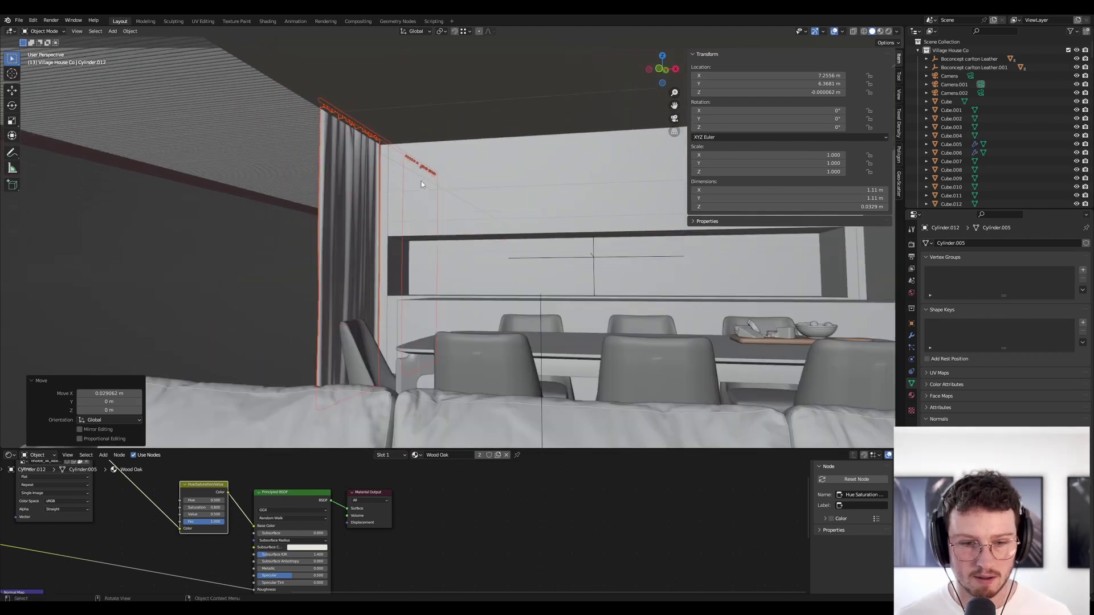
scroll(421, 178, down, 3)
middle_drag(406, 167, 455, 169)
click(300, 146)
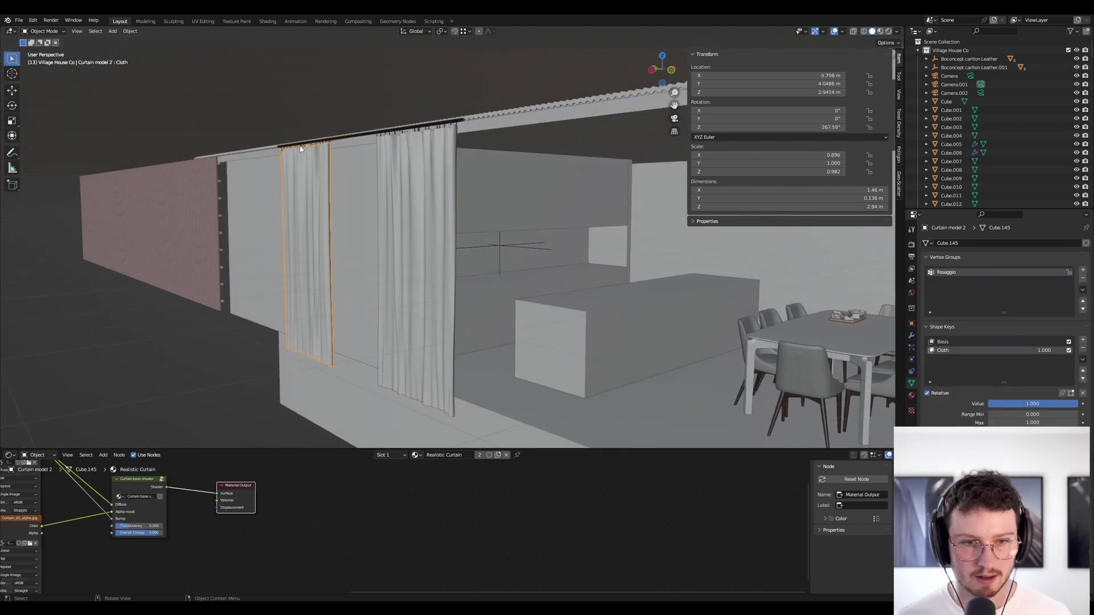
key(g)
key(y)
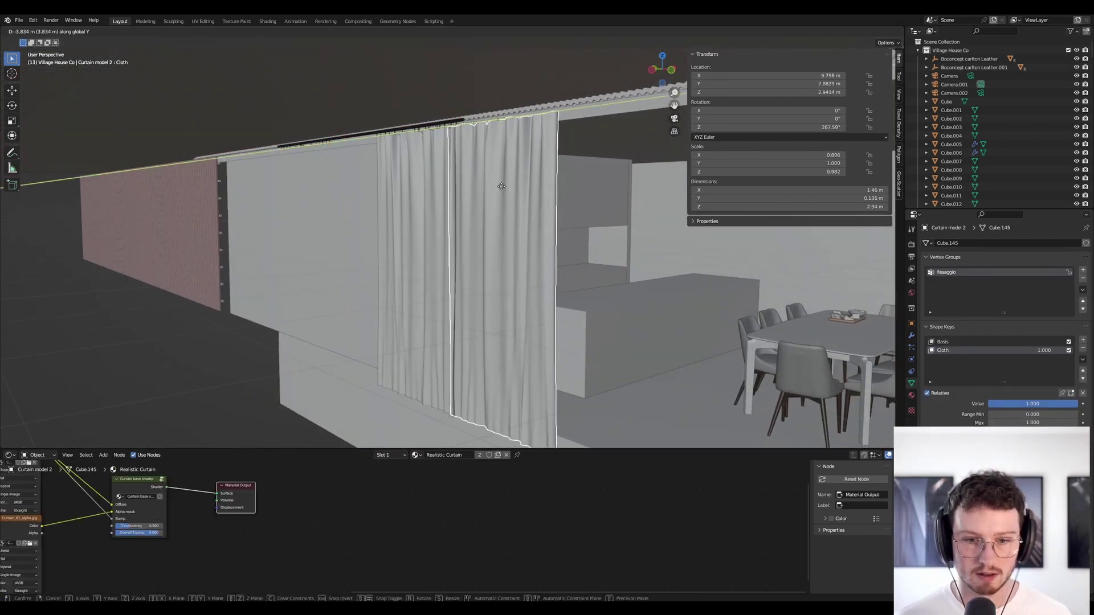
click(503, 187)
Duplicate both curtain panels about -2.75 m along Y to continue the curtains along the window wall
key(KP_0)
scroll(441, 219, up, 5)
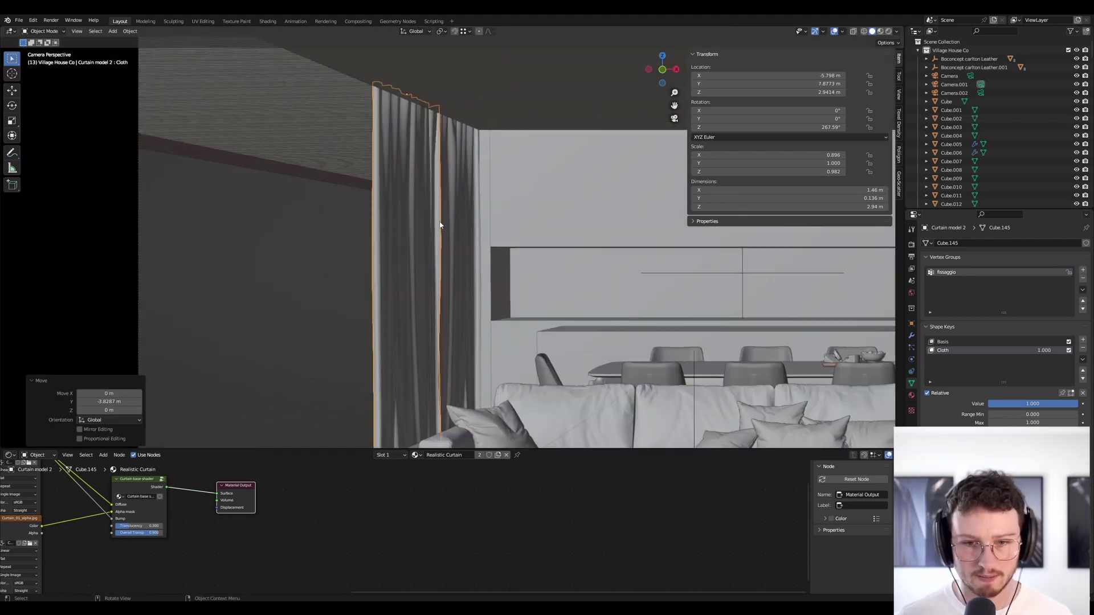
click(422, 153)
click(317, 227)
click(410, 218)
shift+click(452, 208)
key(shift+d)
key(x)
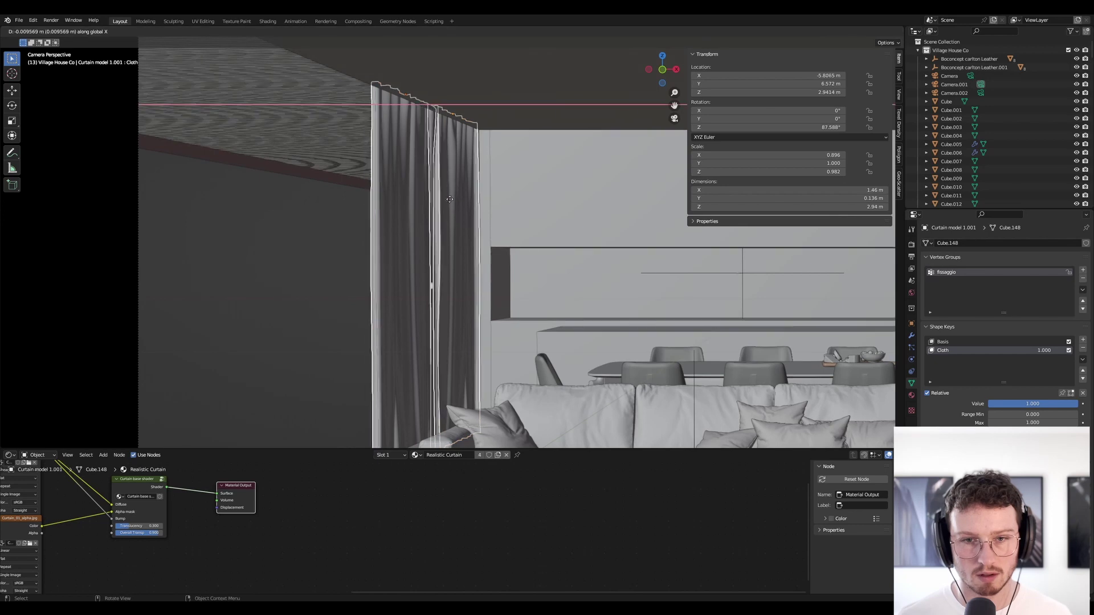
key(y)
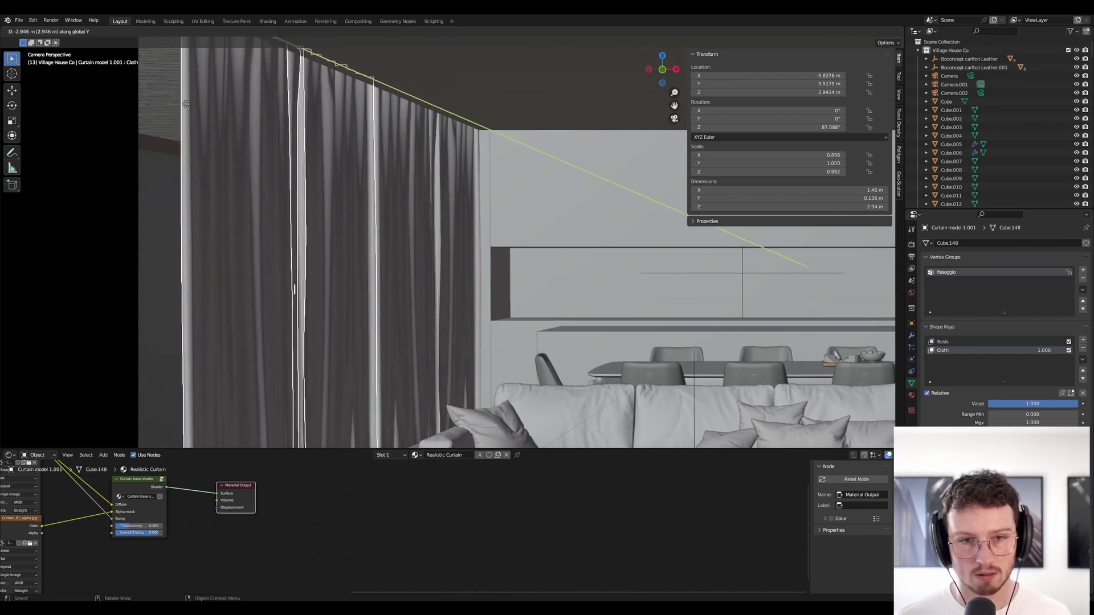
click(207, 106)
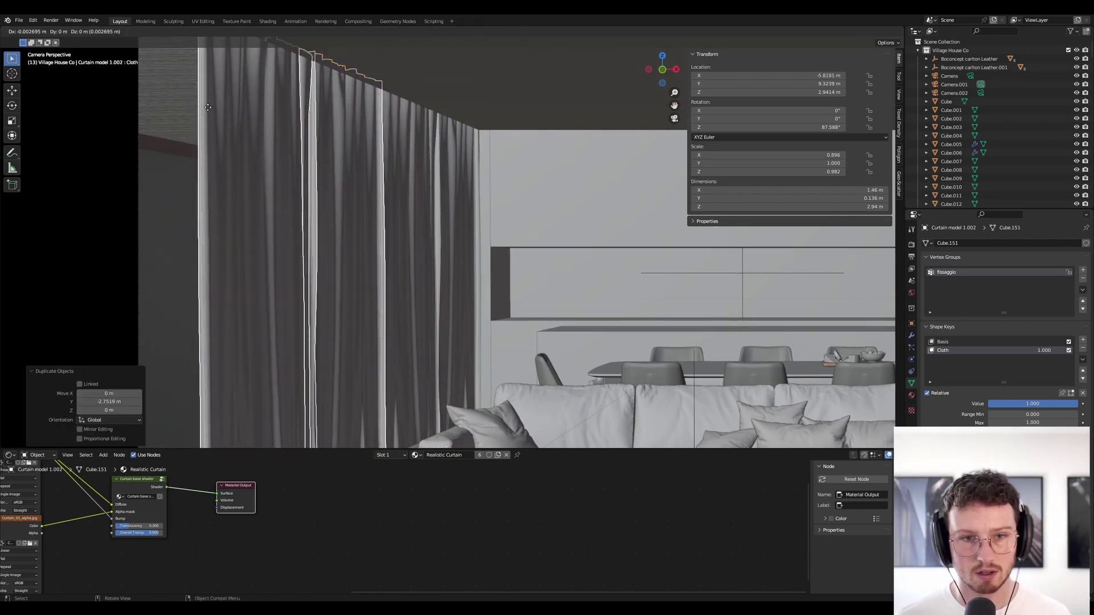
Duplicate the curtain panels again about -2.76 m along Y to cover the remaining window, and save the file
key(shift+d)
key(y)
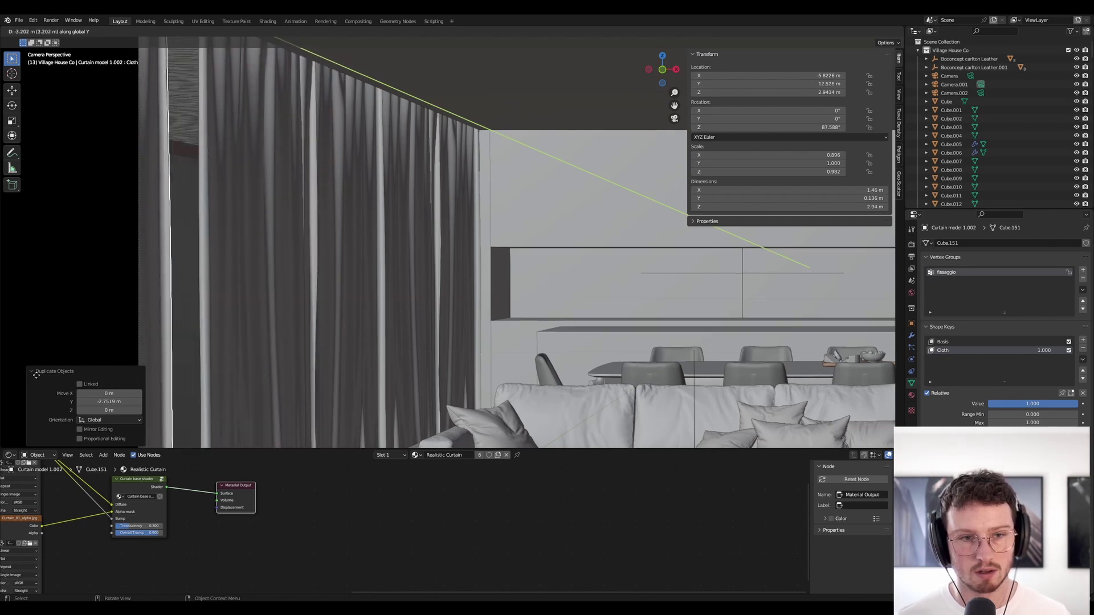
click(127, 384)
scroll(462, 281, down, 5)
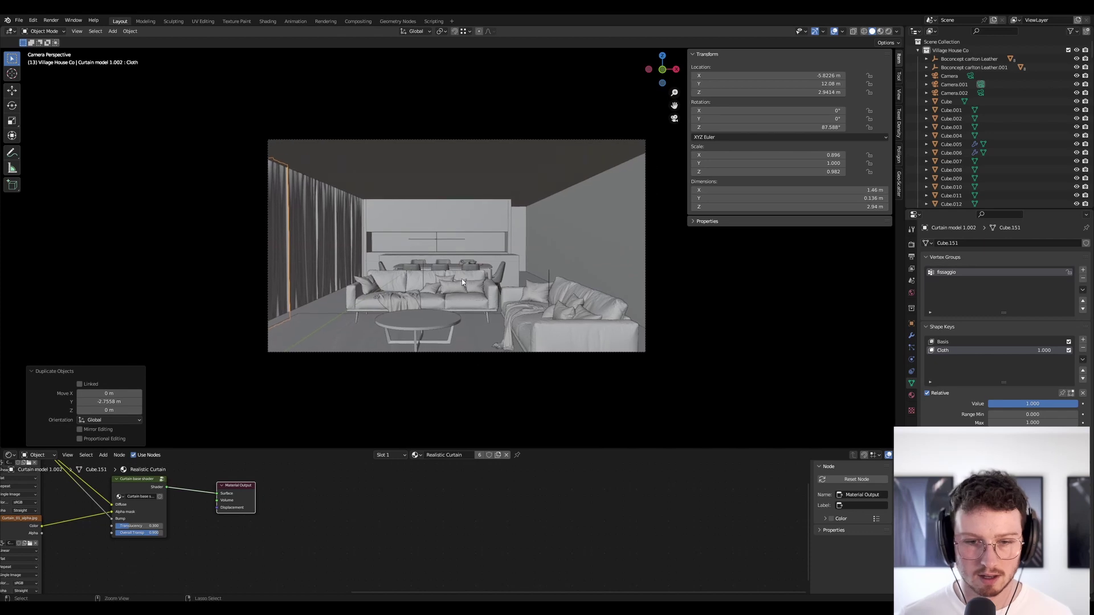
key(ctrl+s)
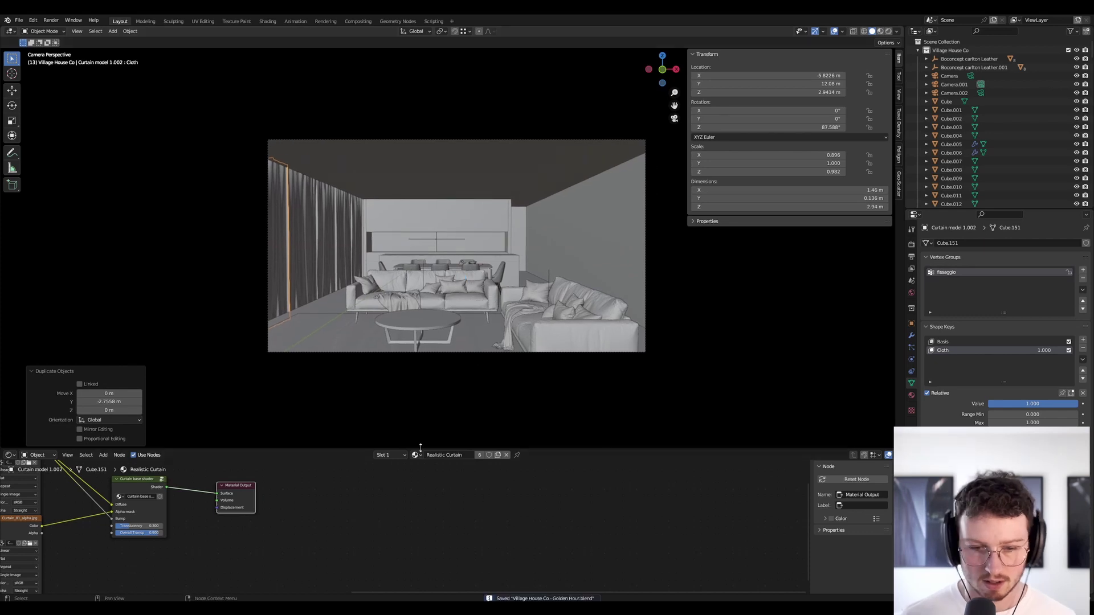
Switch the viewport to rendered shading and check the render settings and the curtain material
click(889, 32)
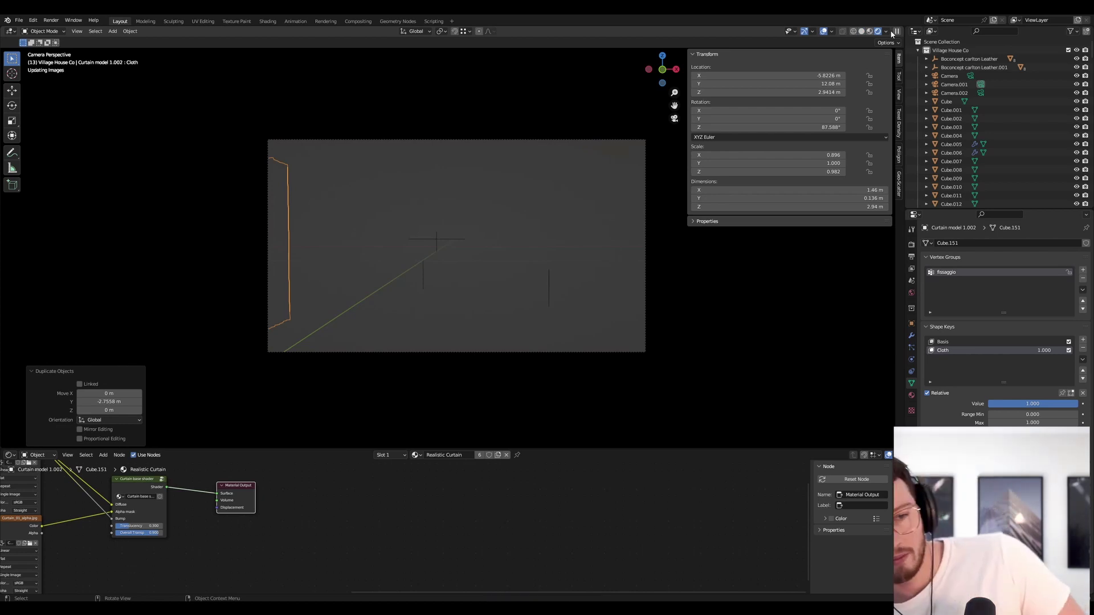
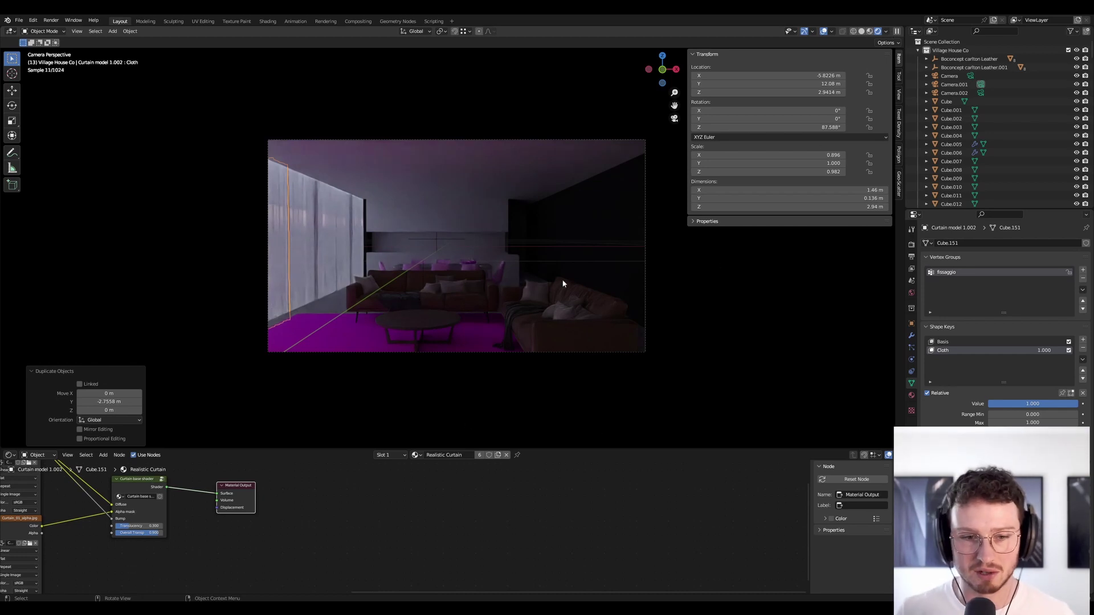
click(911, 243)
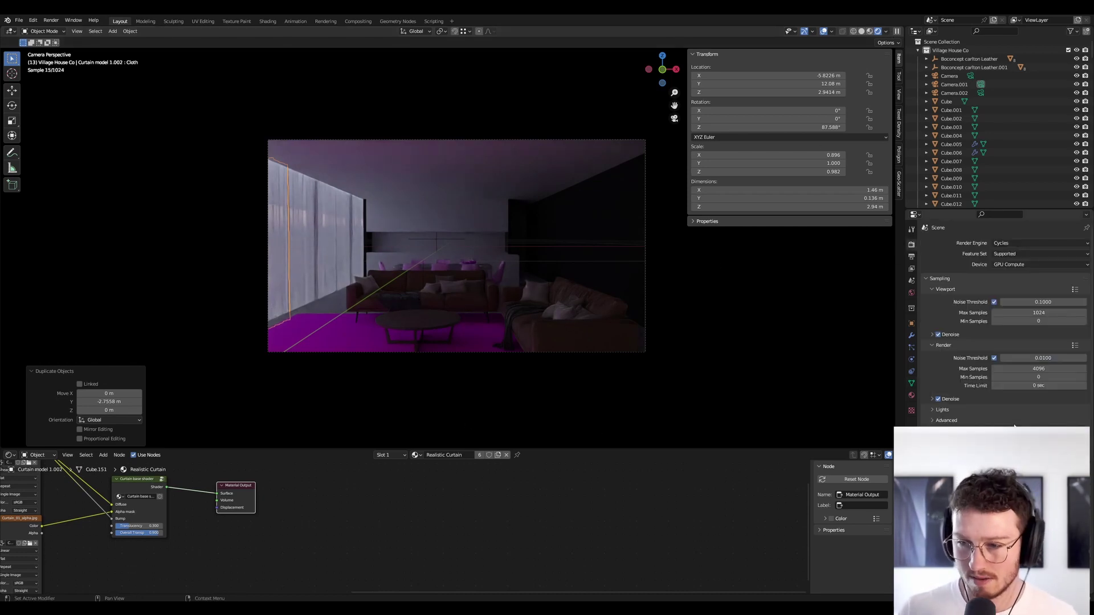
key(alt+Tab)
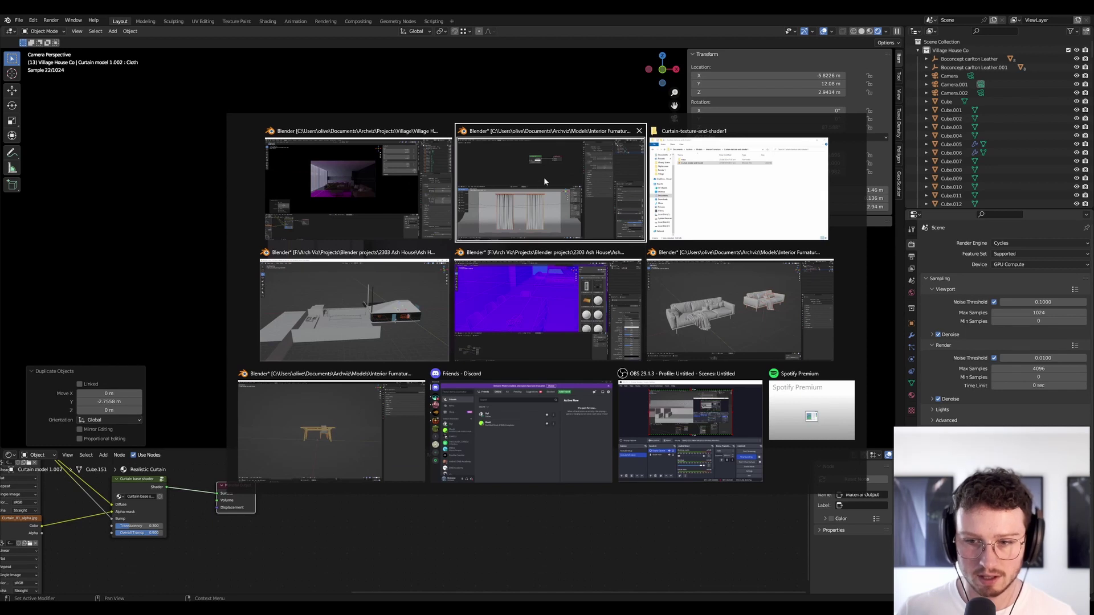
click(421, 231)
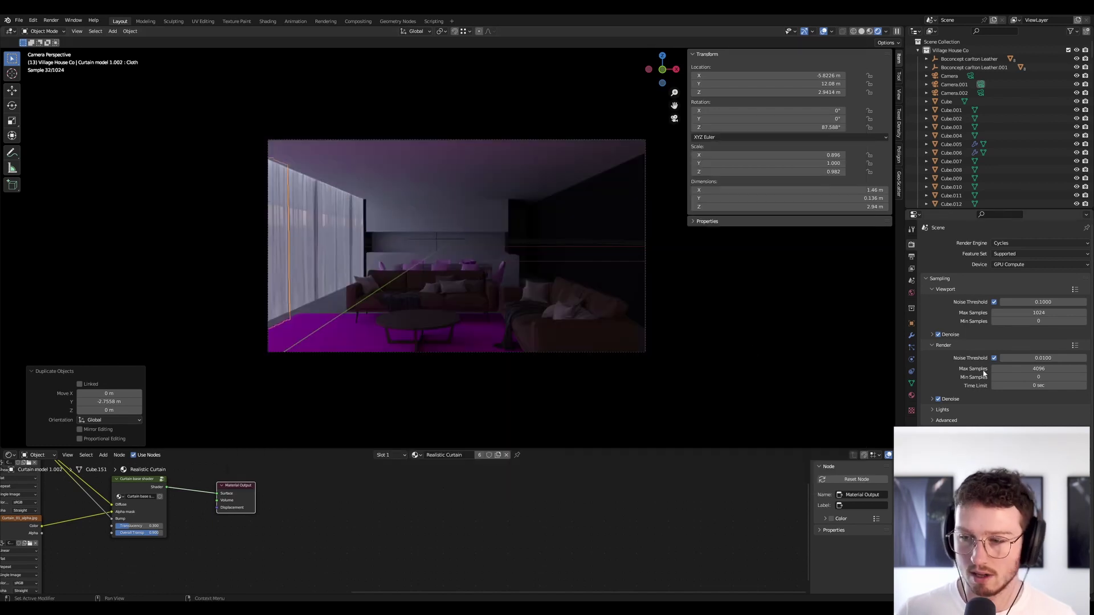
click(910, 395)
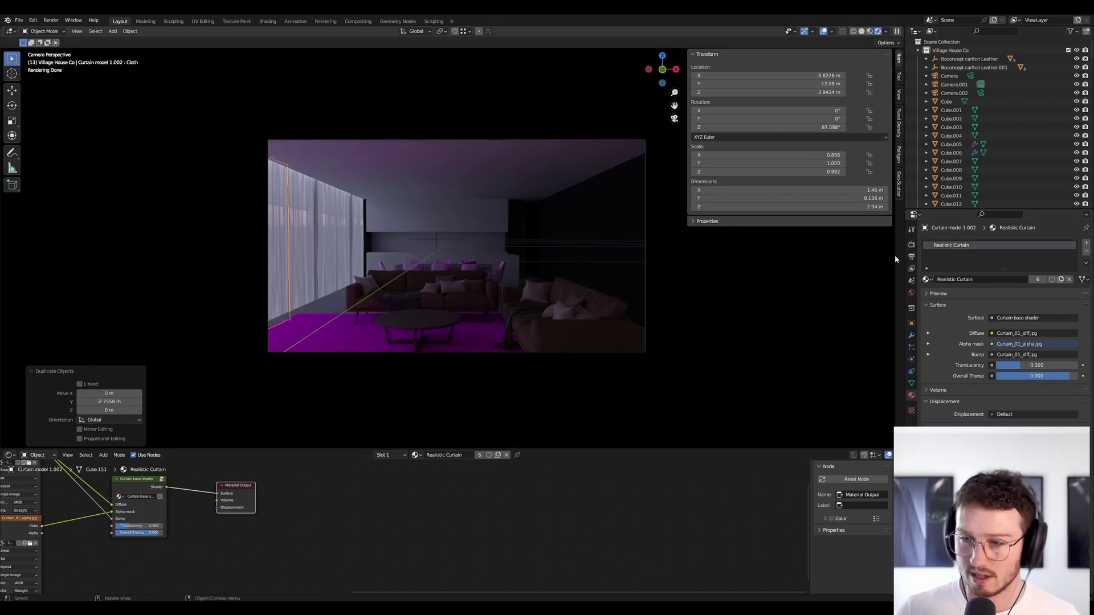
Brighten the scene through the render settings and save the file
click(911, 245)
scroll(968, 319, down, 10)
scroll(996, 319, down, 2)
key(Return)
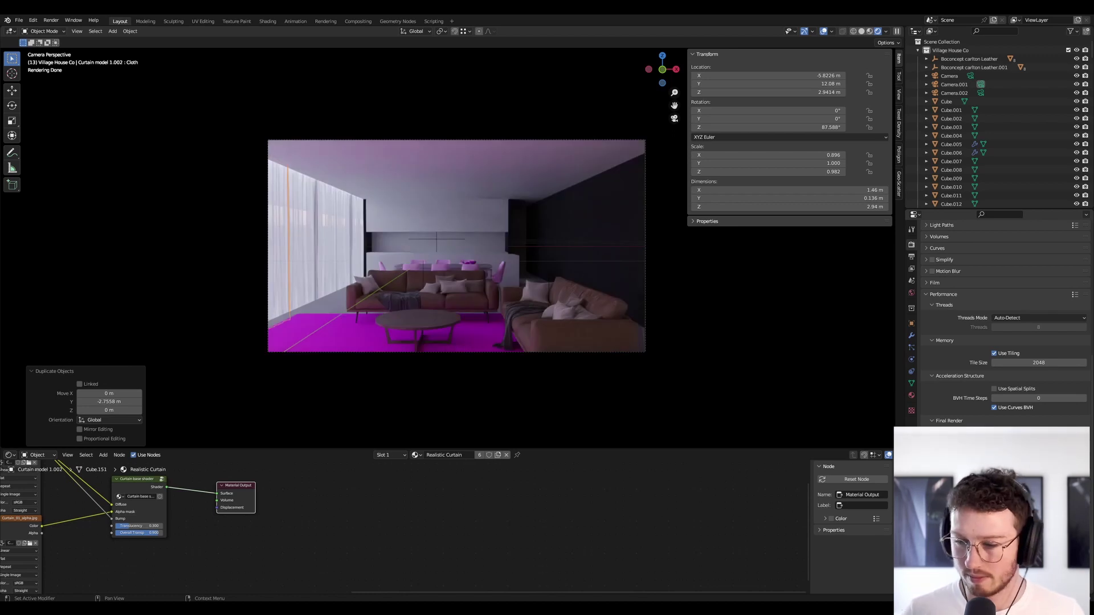
key(ctrl+s)
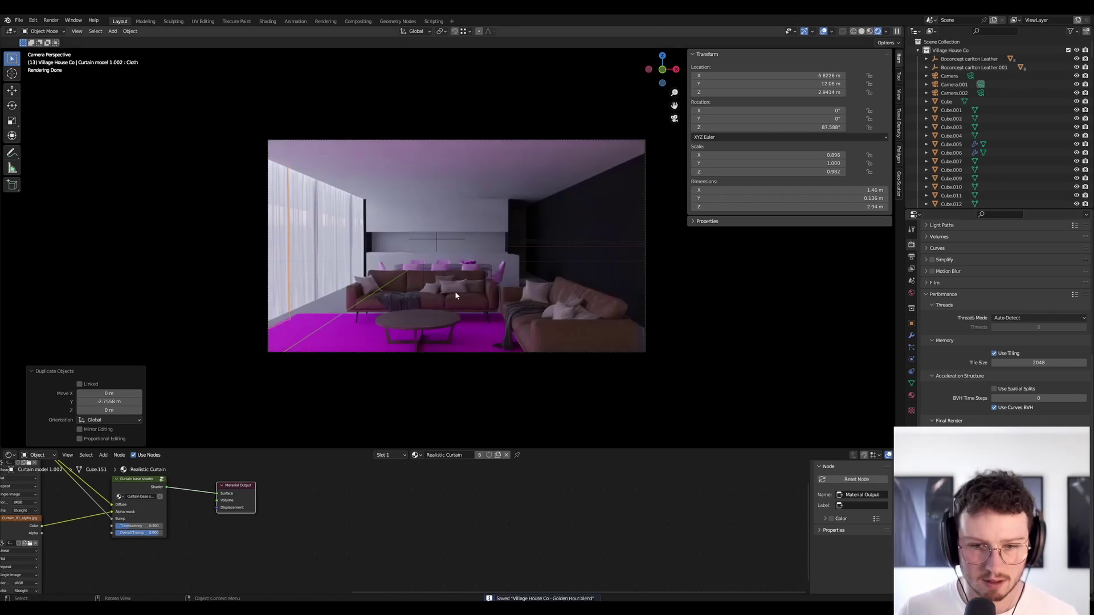
scroll(1065, 367, up, 10)
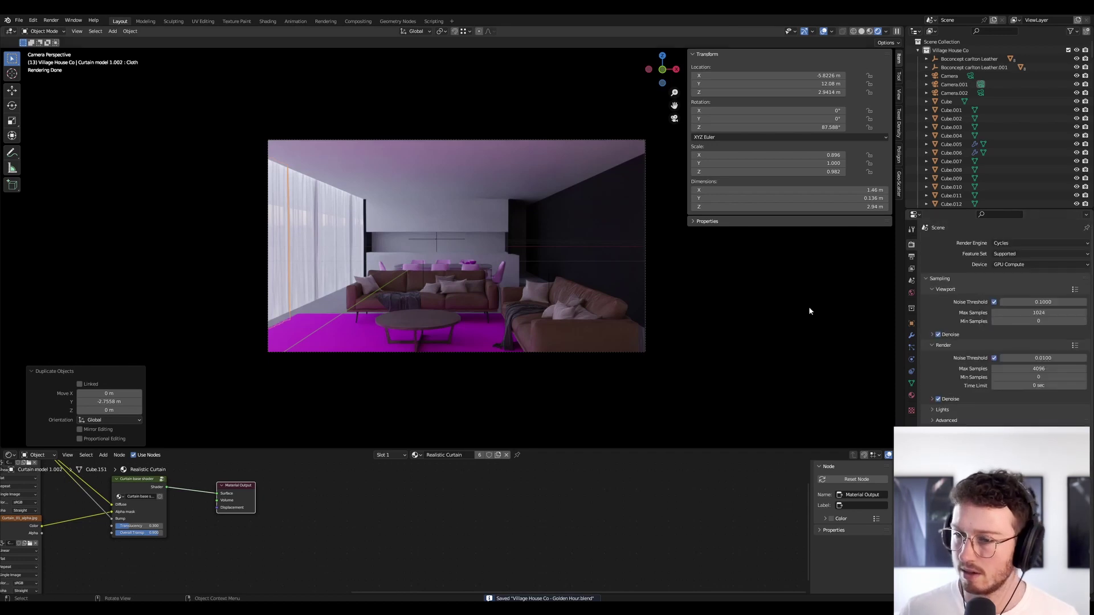
Replace the rug's material with the existing fabric grey material
click(319, 337)
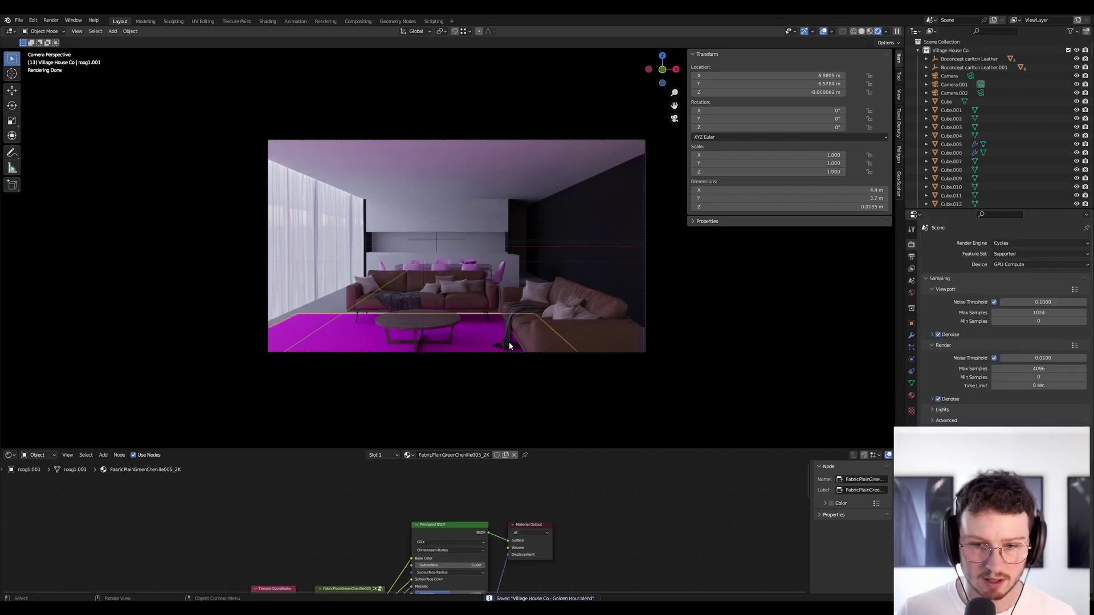
click(408, 456)
text(fab)
click(445, 476)
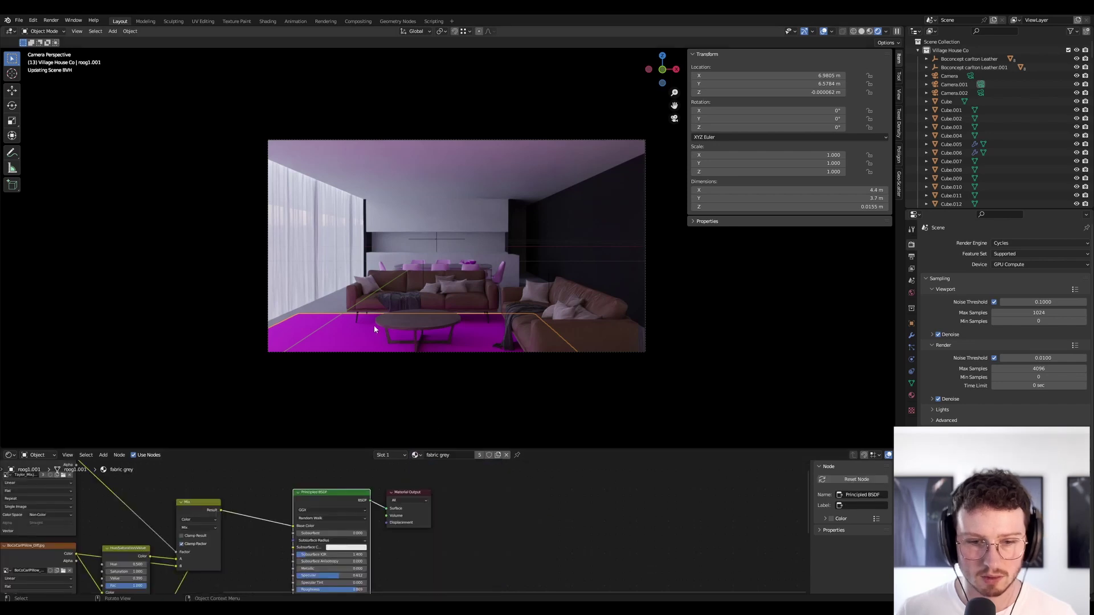
Save the file, and replace the fabric material on one of the middle dining chairs with the existing fabric grey material
key(ctrl+s)
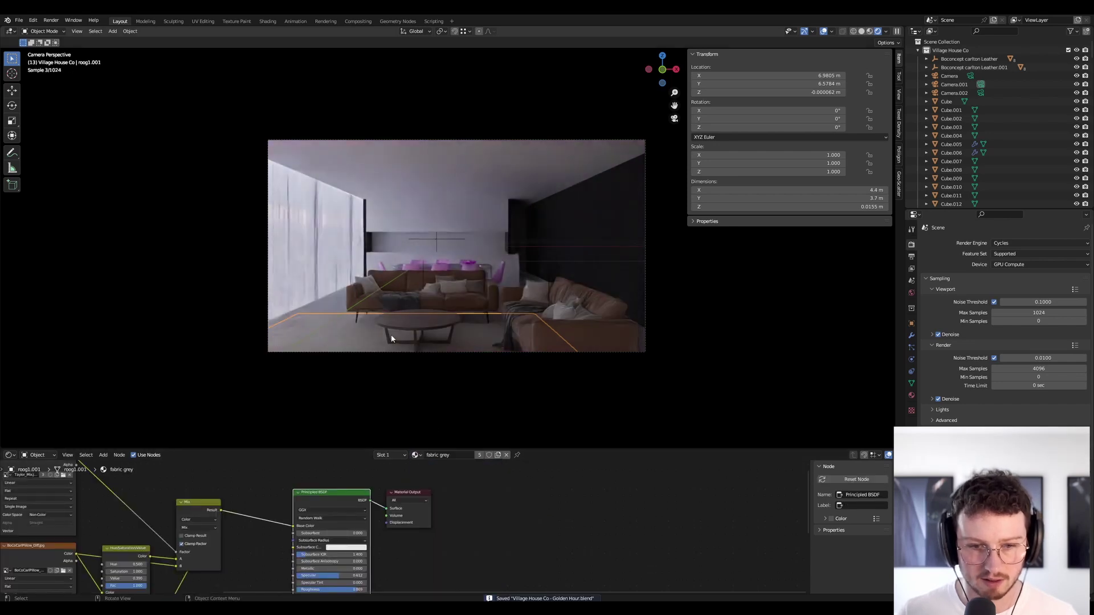
click(302, 261)
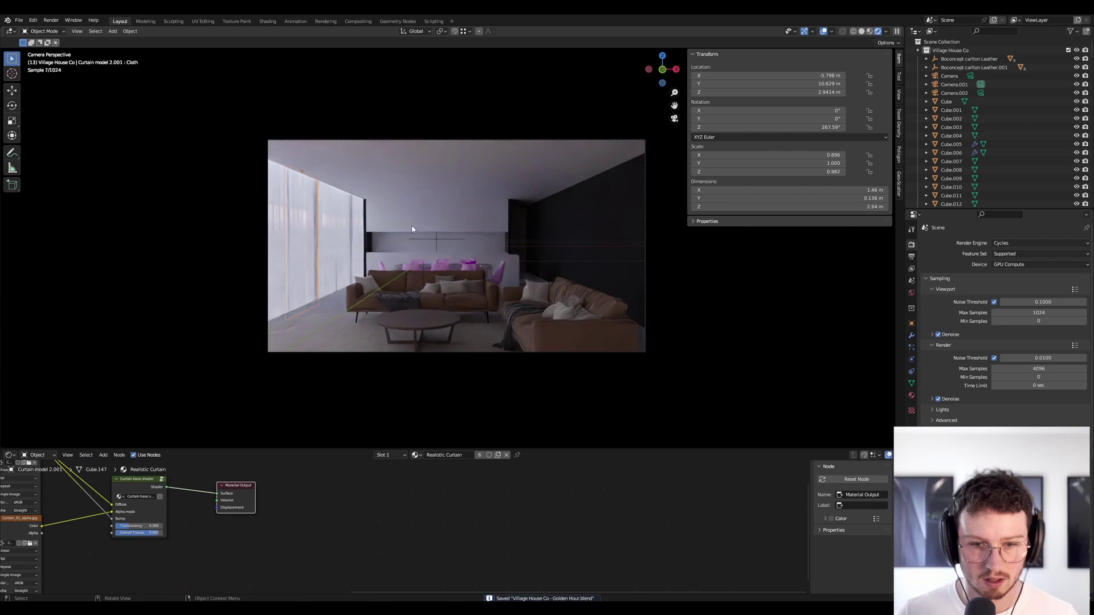
click(444, 267)
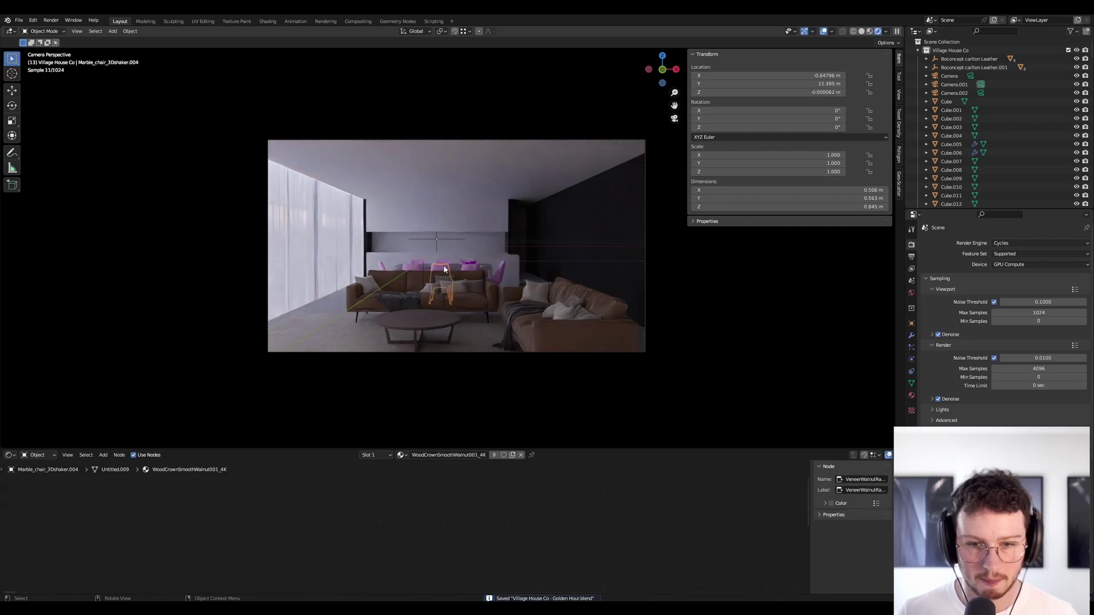
click(401, 454)
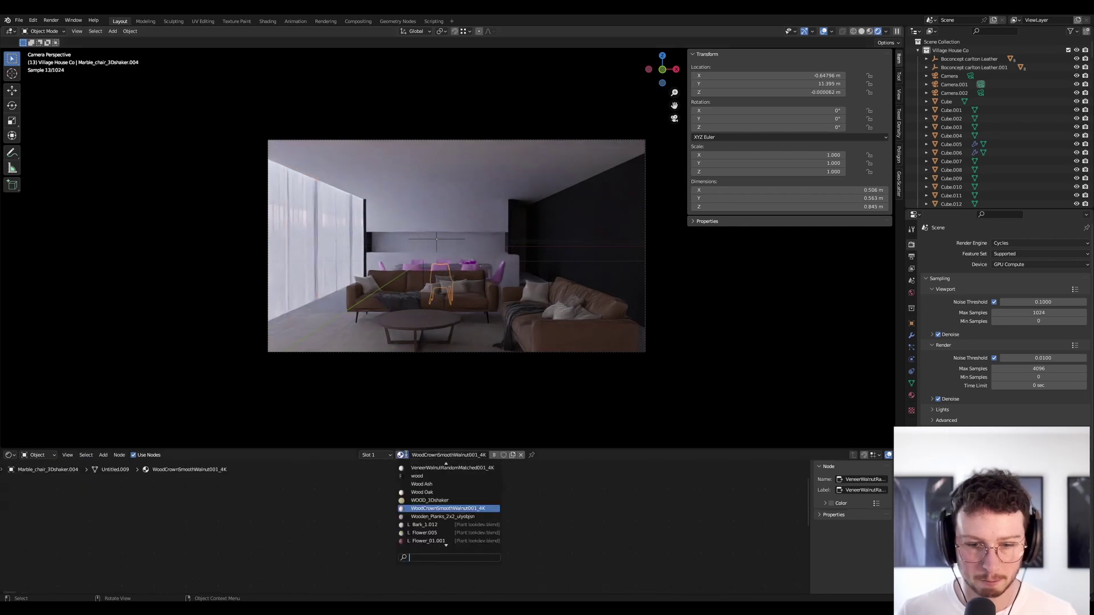
click(911, 395)
click(957, 254)
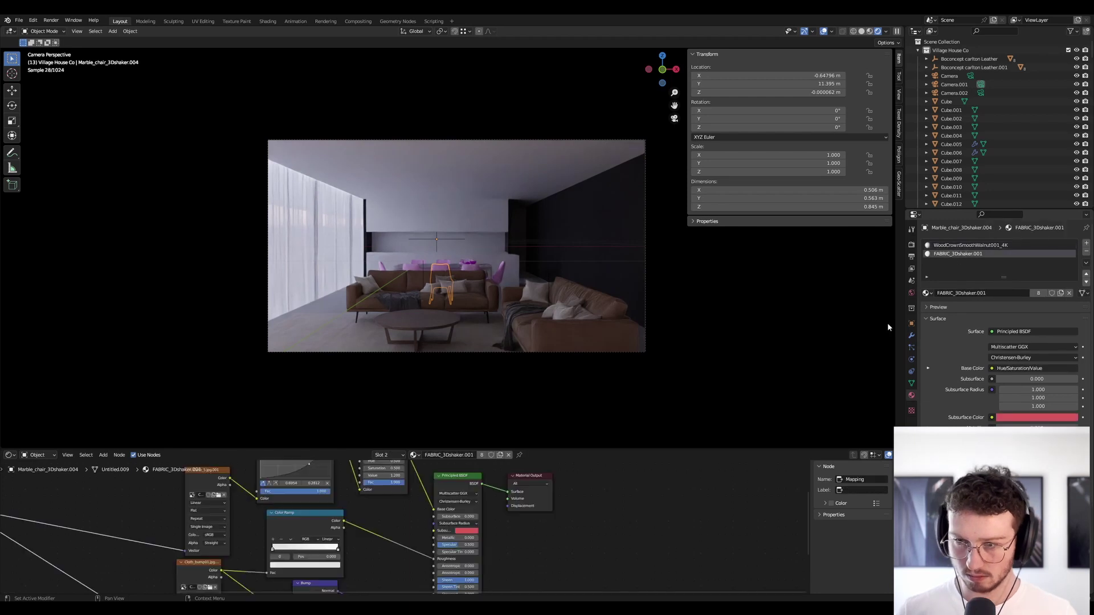
click(414, 455)
text(fa)
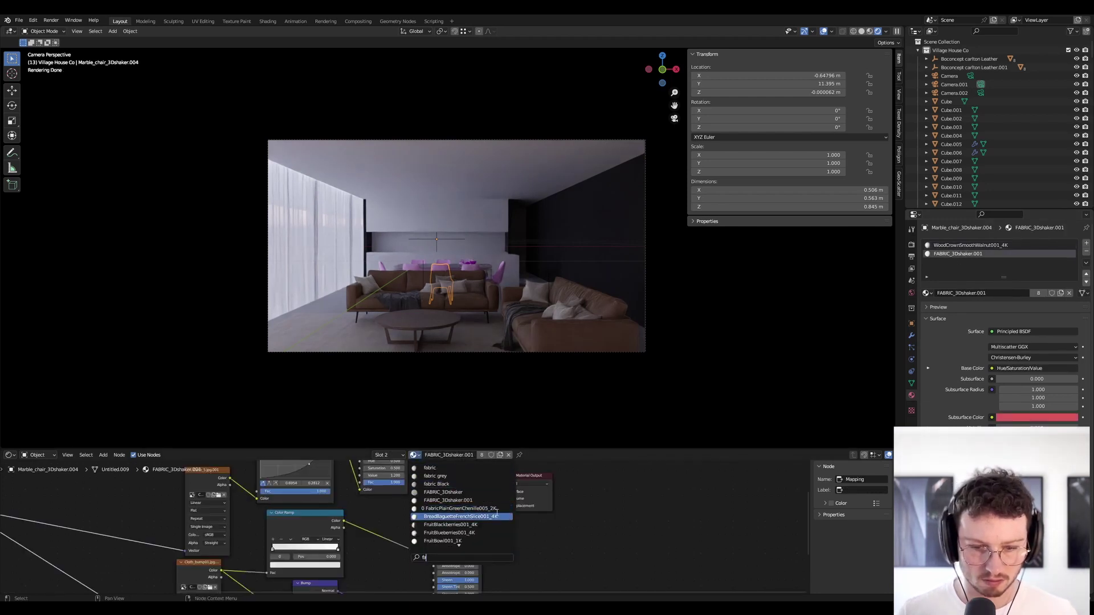
text(br)
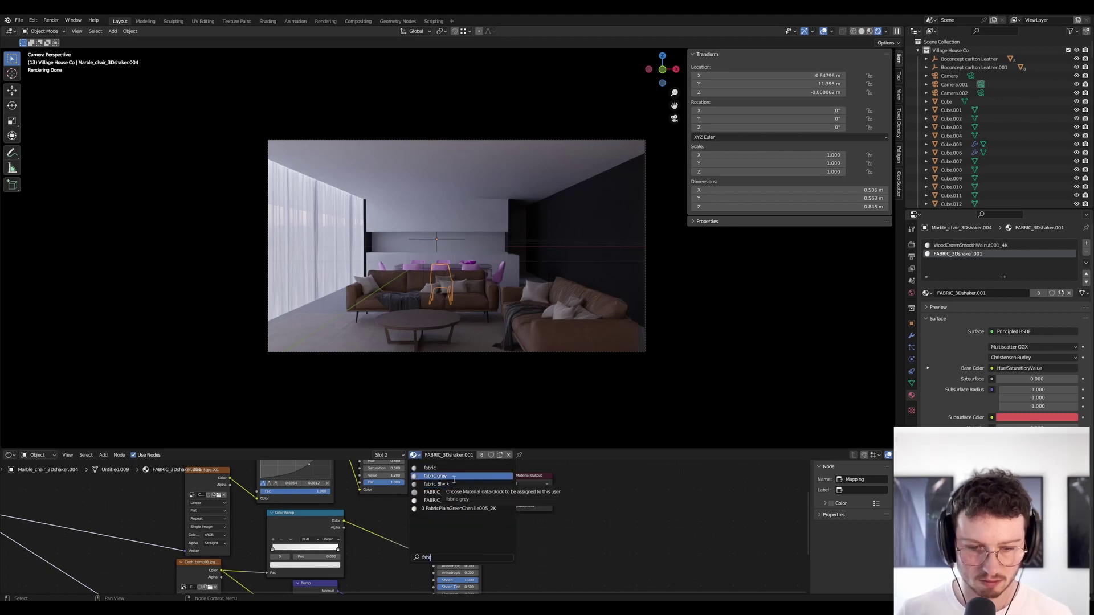
click(447, 475)
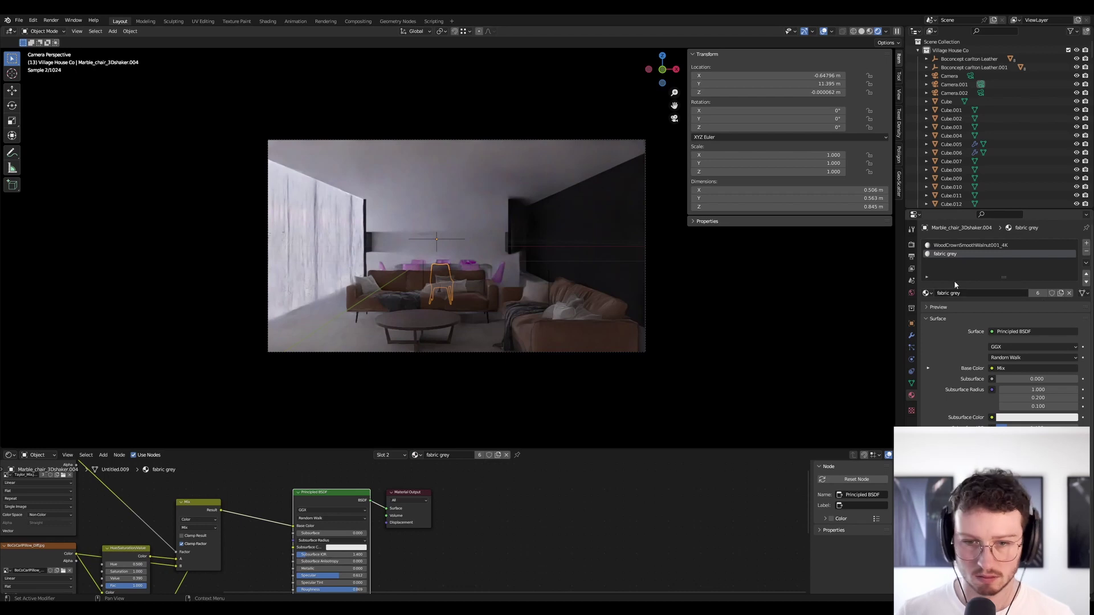
Replace the shader nodes of the other dining chairs' FABRIC_3Dshaker.001 material with the copied fabric grey nodes, and save the file
click(472, 269)
key(a)
key(x)
key(ctrl+v)
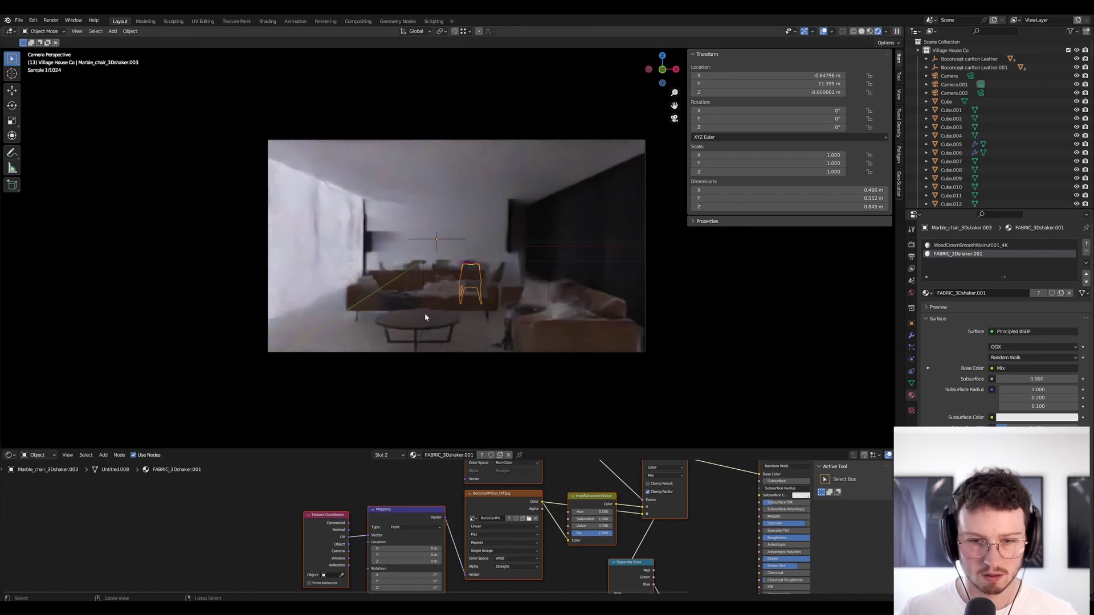
key(ctrl+s)
Delete the untextured food platter objects from the dining table, save the file, and return to the camera view
scroll(475, 251, up, 6)
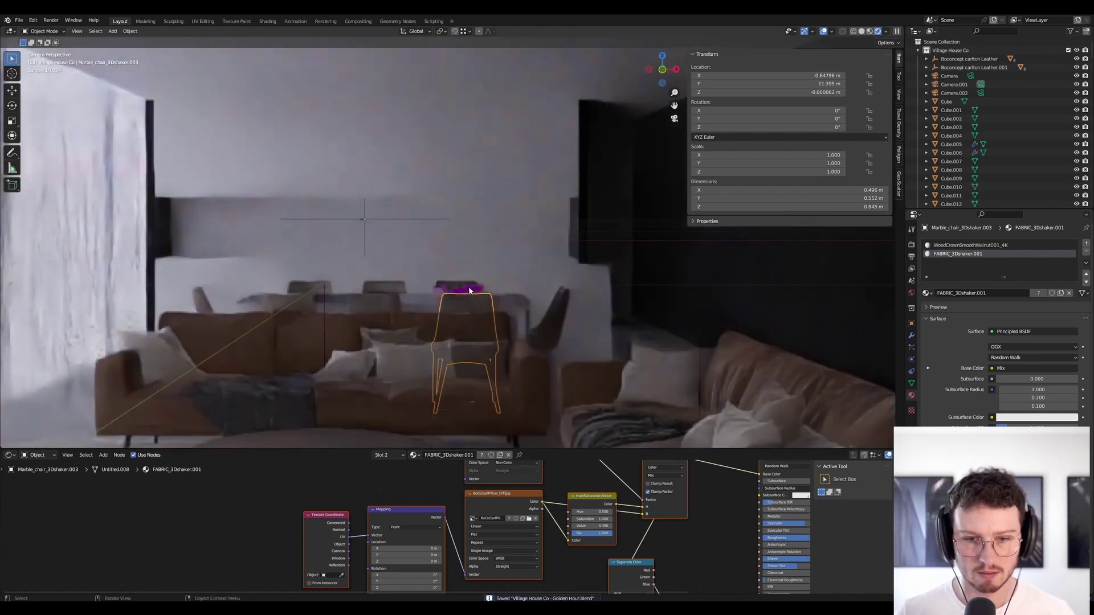
click(469, 291)
key(KP_Decimal)
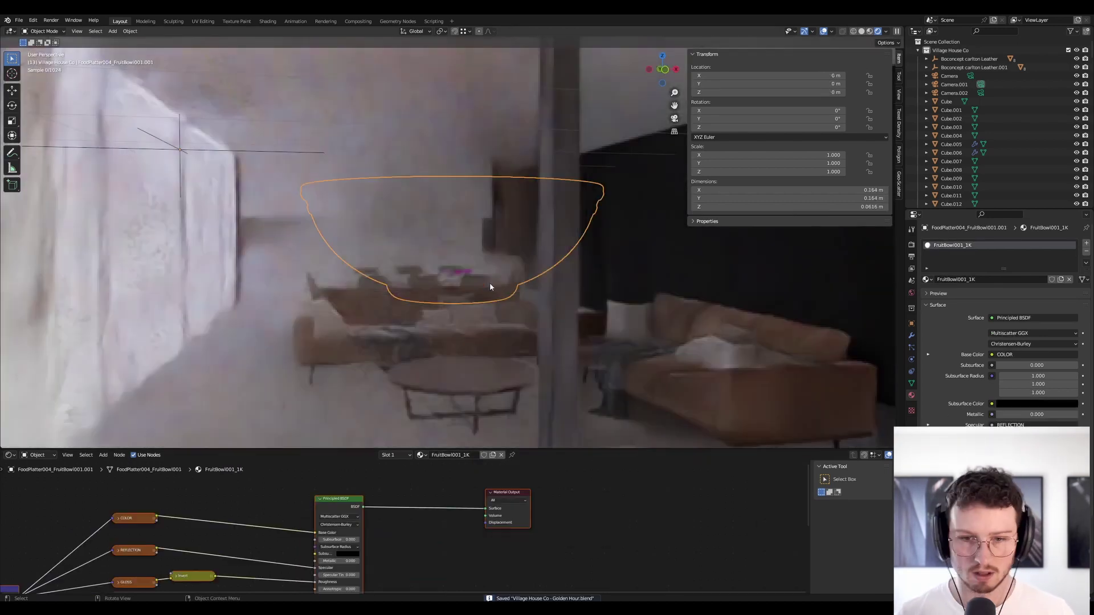
middle_drag(466, 288, 476, 302)
scroll(469, 301, down, 4)
scroll(469, 301, down, 8)
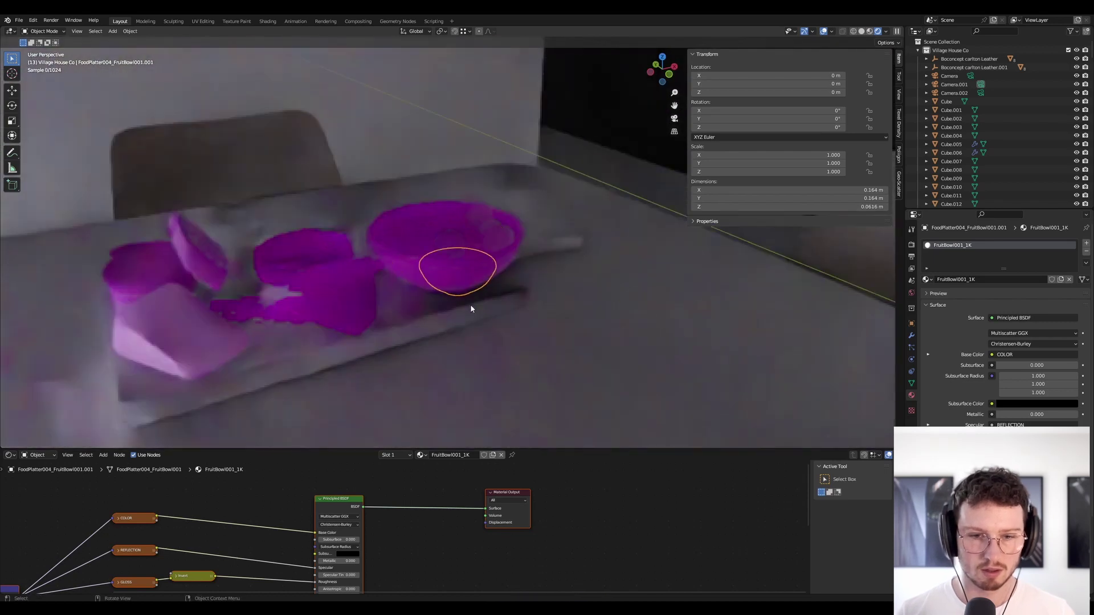
drag(490, 351, 359, 262)
drag(517, 129, 649, 239)
shift+click(351, 212)
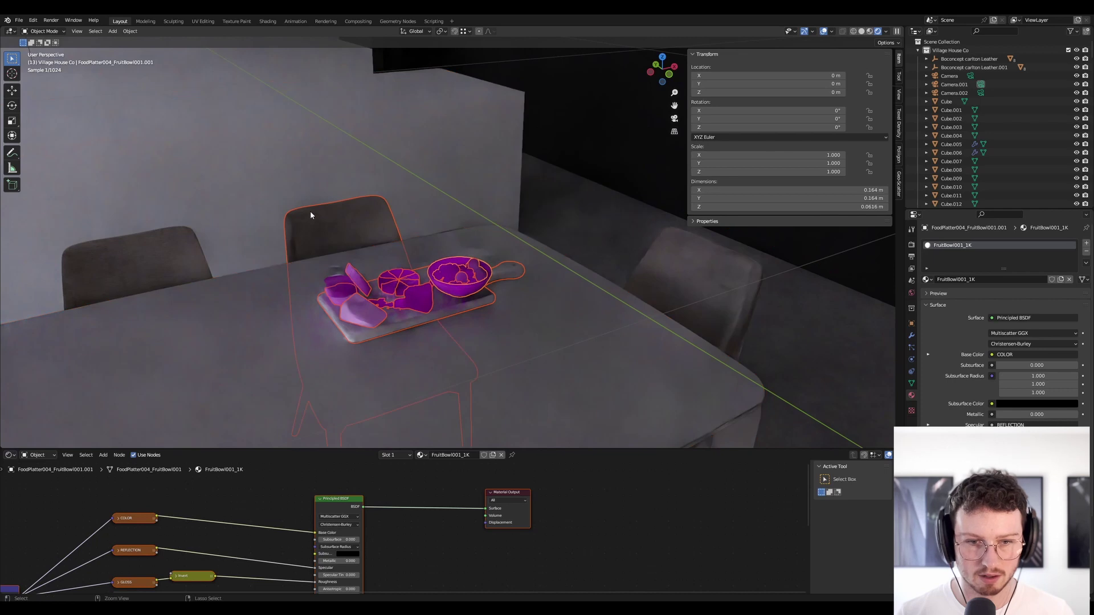
ctrl+drag(310, 211, 406, 210)
scroll(530, 262, down, 3)
middle_drag(548, 292, 542, 269)
scroll(542, 269, down, 6)
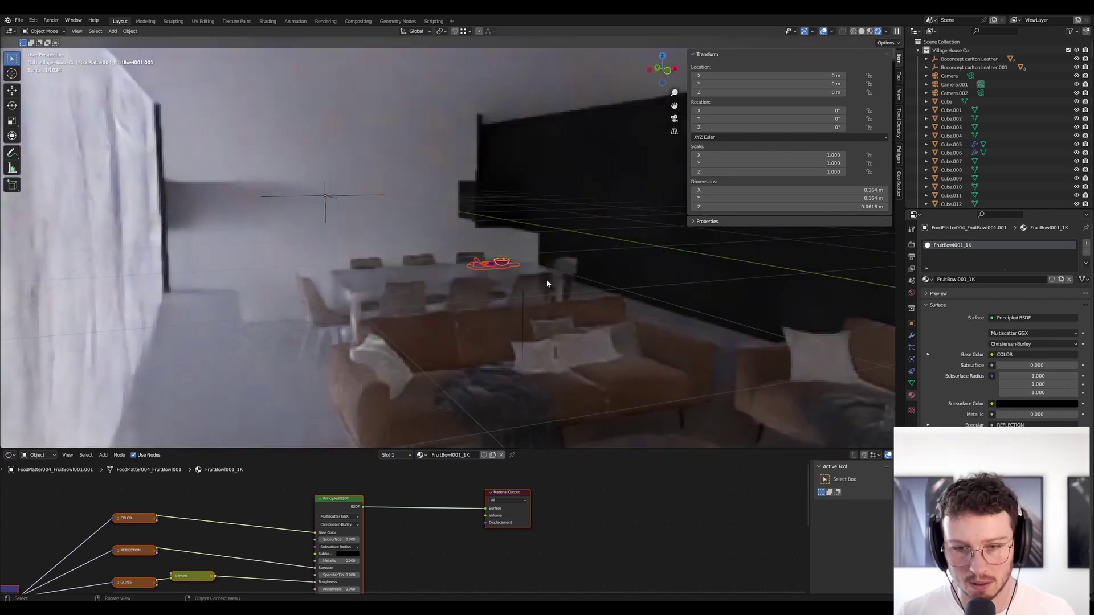
key(Delete)
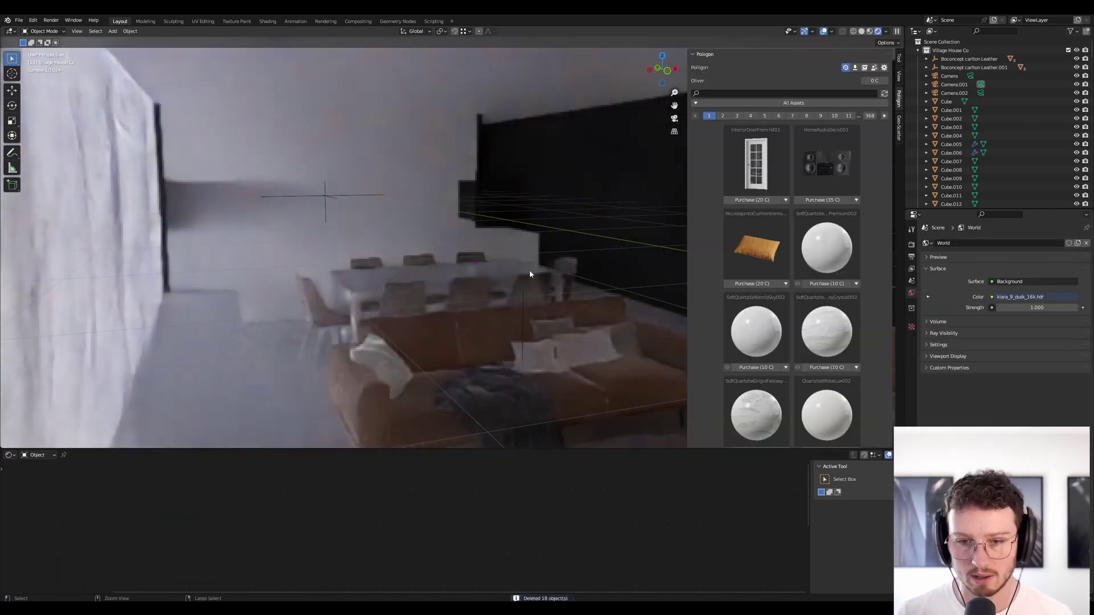
key(ctrl+s)
key(KP_0)
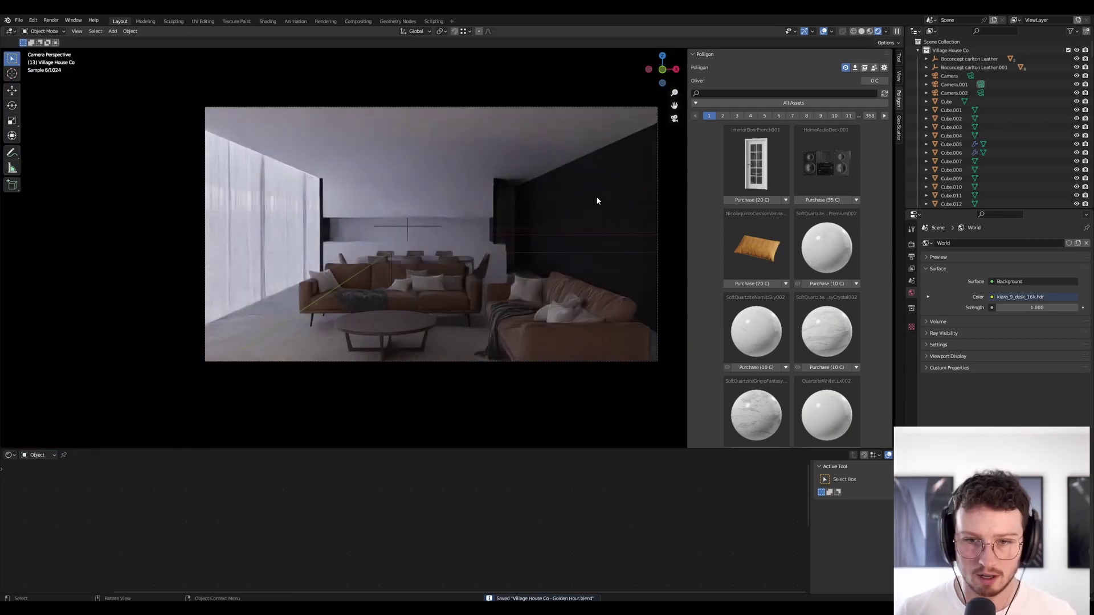
Duplicate the long black side wall, place the copy about 0.1 m inside the original along X, save, and check it from outside
click(596, 196)
key(shift+d)
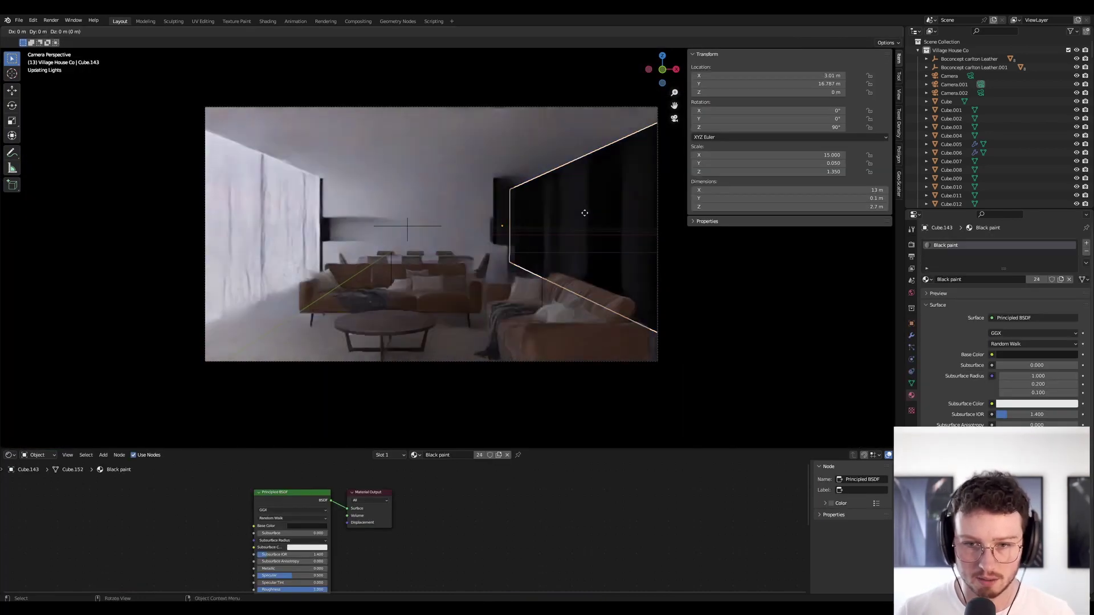
key(y)
key(x)
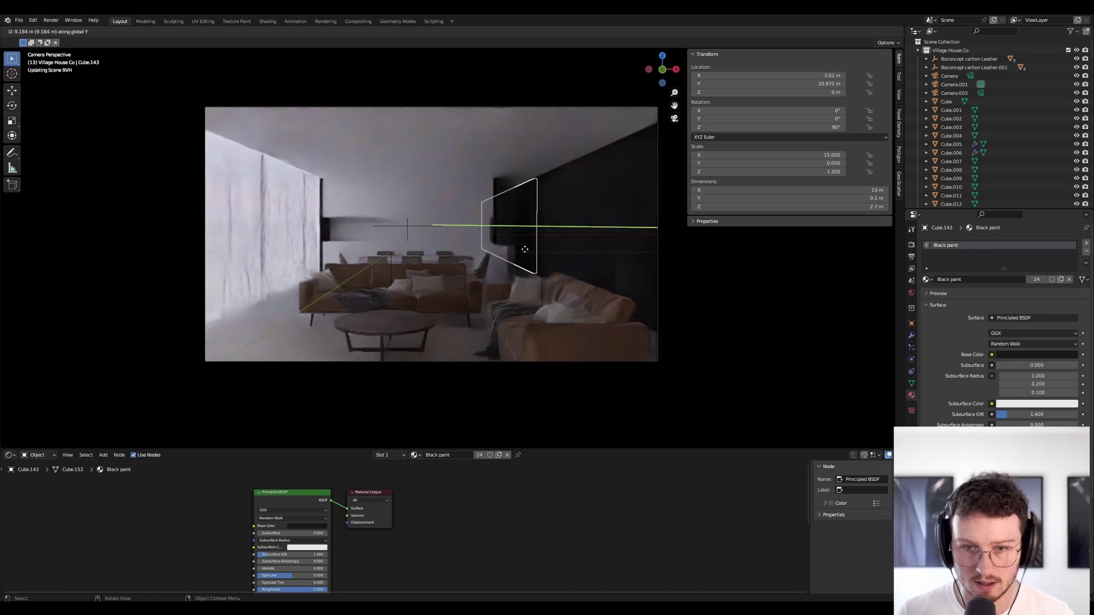
click(529, 185)
key(x)
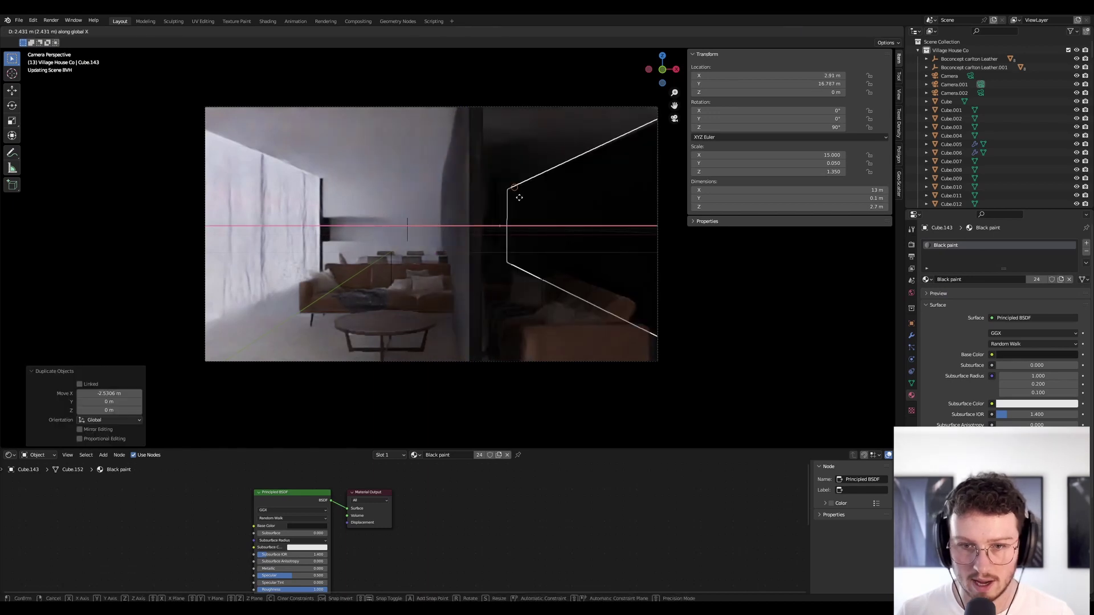
click(582, 216)
key(ctrl+s)
middle_drag(522, 208, 248, 213)
middle_drag(445, 241, 392, 231)
shift+middle_drag(544, 249, 384, 229)
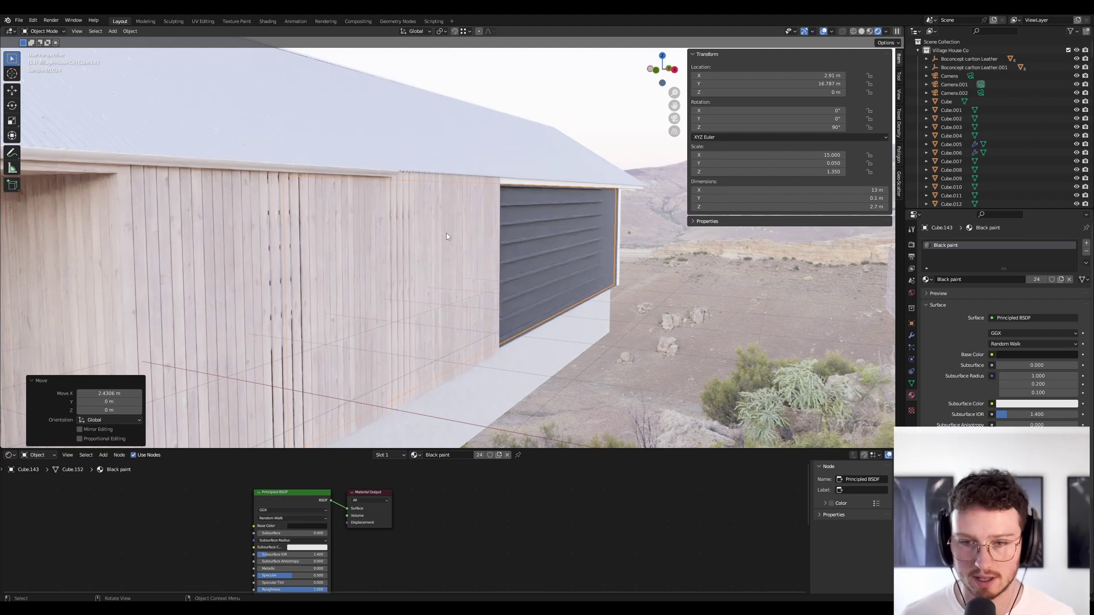
key(KP_0)
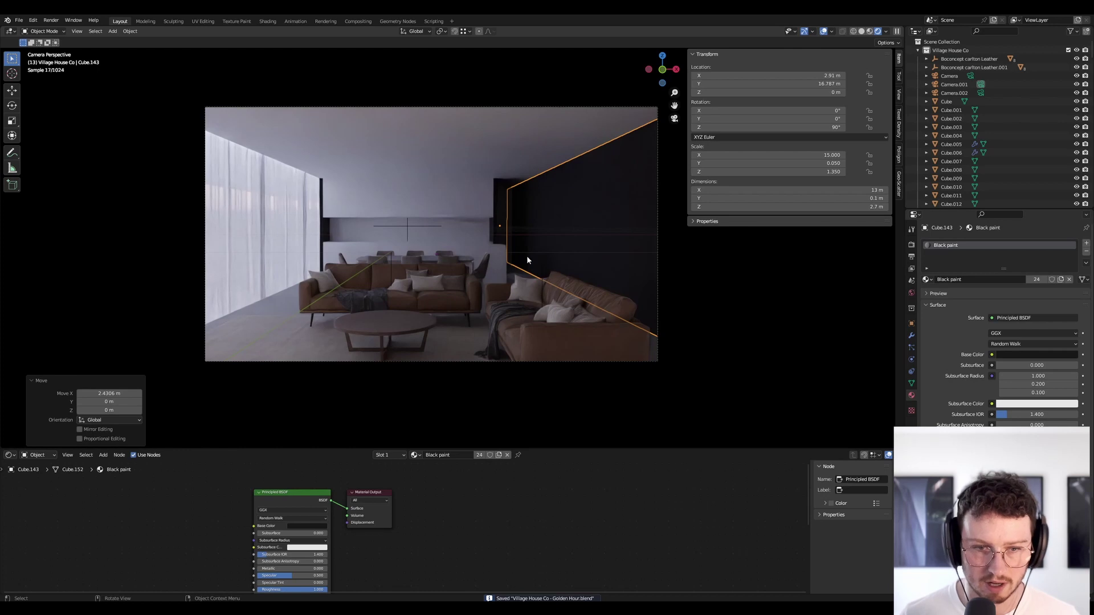
Apply the RammedEarth017 4K material from the owned Poliigon assets to the duplicated side wall
click(897, 154)
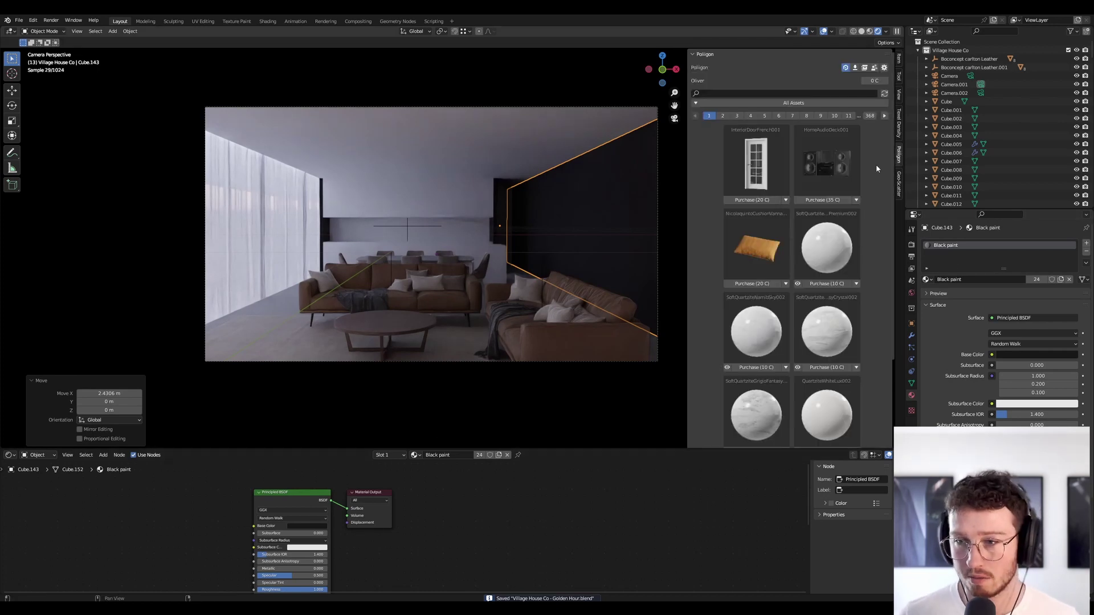
click(855, 68)
scroll(808, 318, down, 5)
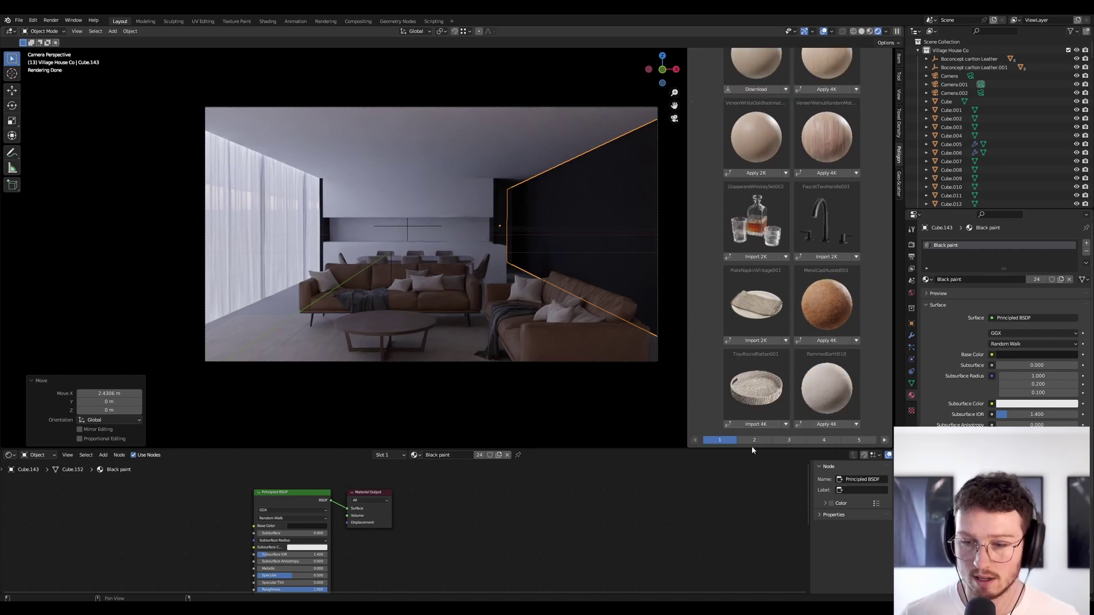
click(753, 440)
scroll(821, 375, up, 4)
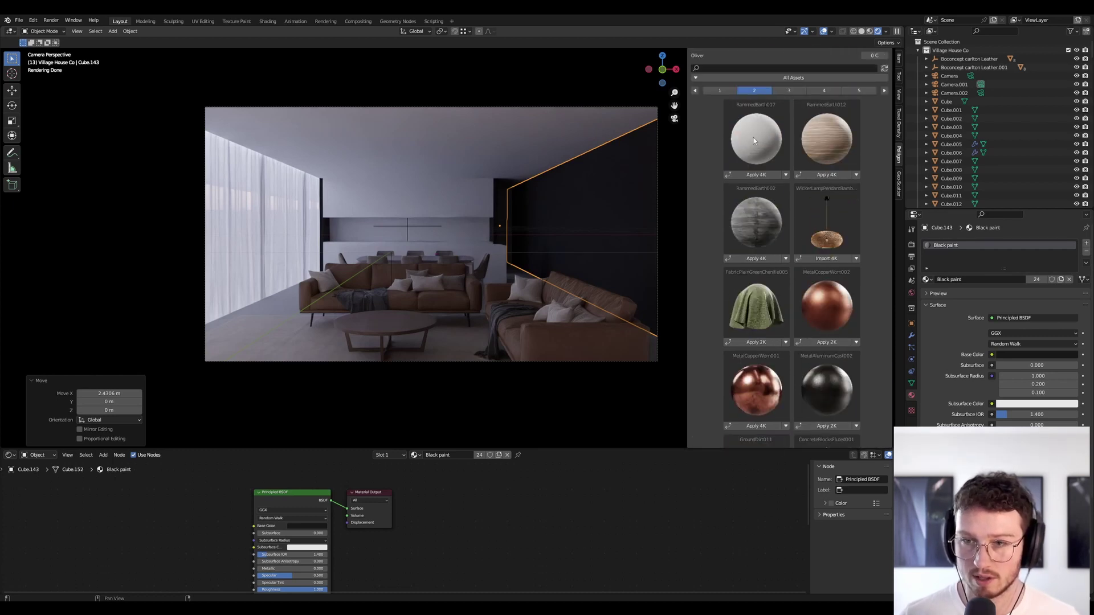
scroll(750, 145, up, 1)
click(759, 192)
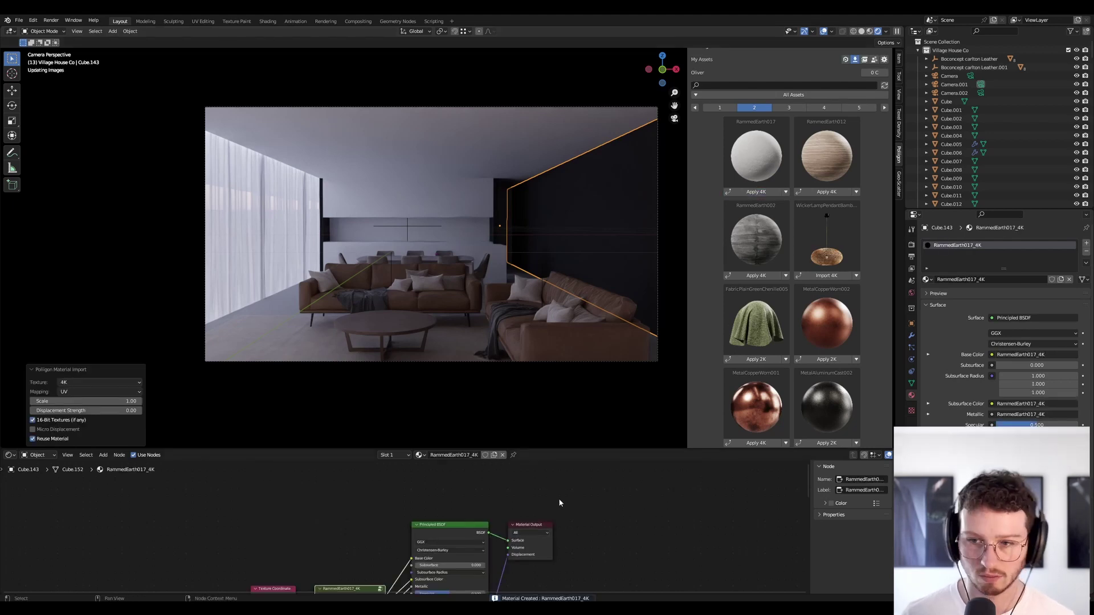
Mark seams on the duplicated side wall's faces and unwrap its UVs
key(Tab)
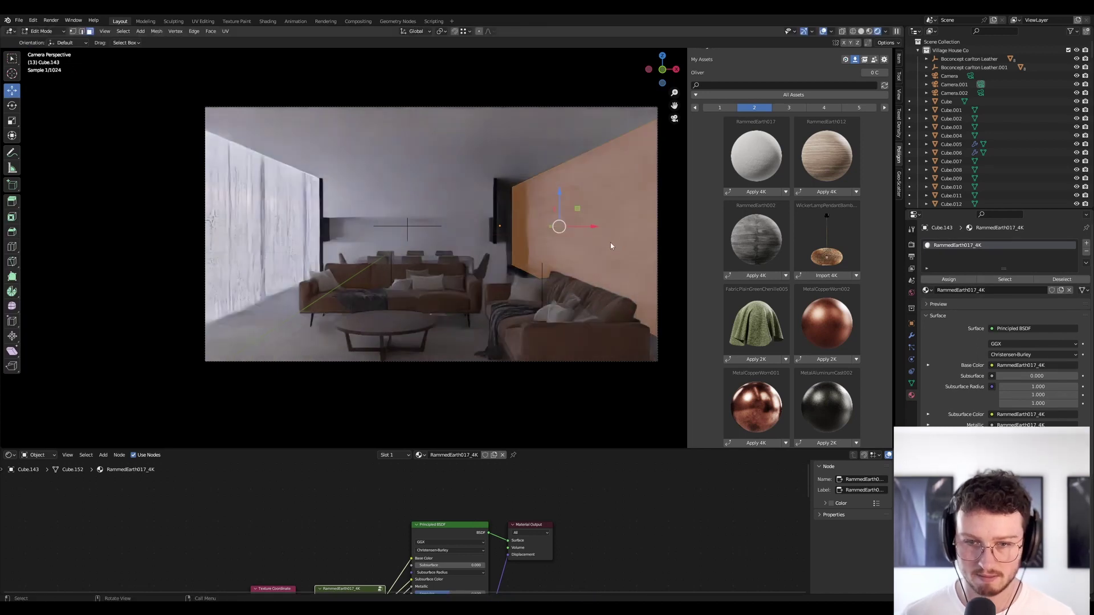
key(u)
click(570, 268)
right_click(584, 235)
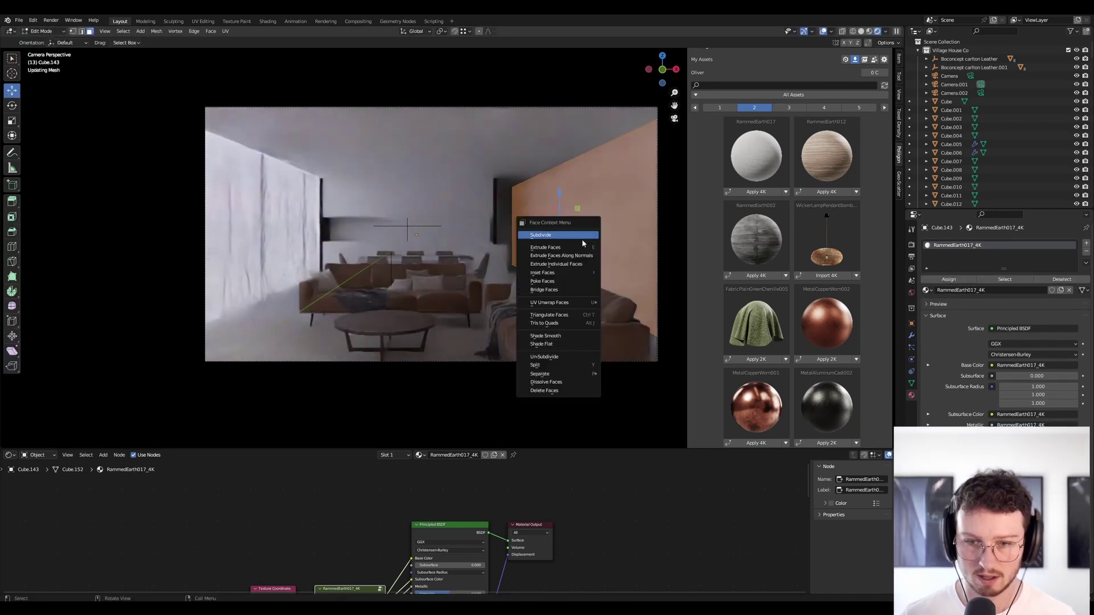
mouse_move(574, 303)
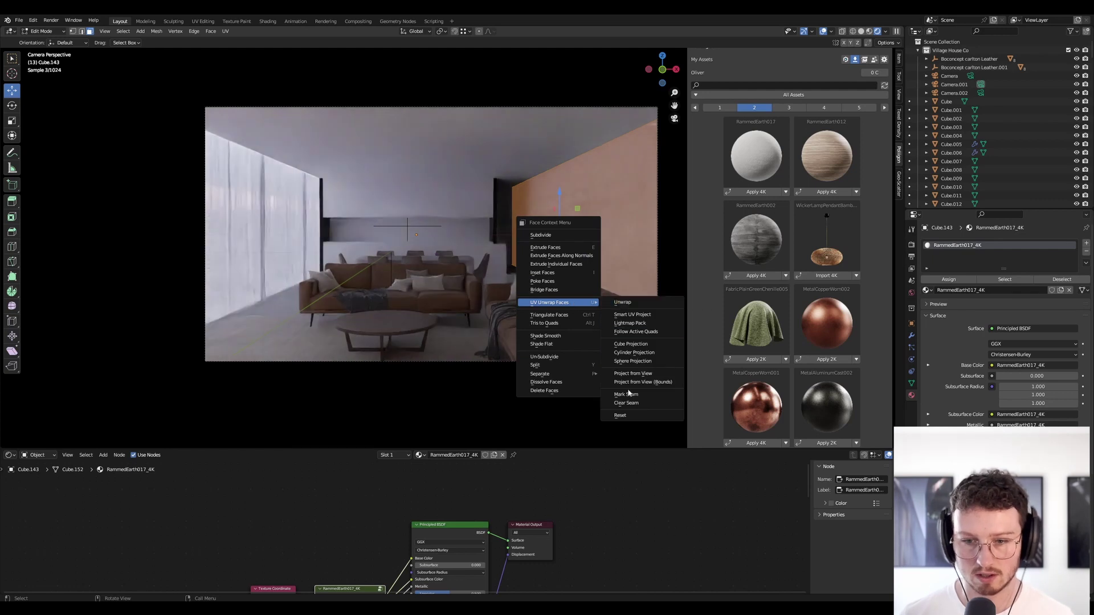
click(623, 302)
right_click(556, 224)
mouse_move(564, 220)
click(646, 221)
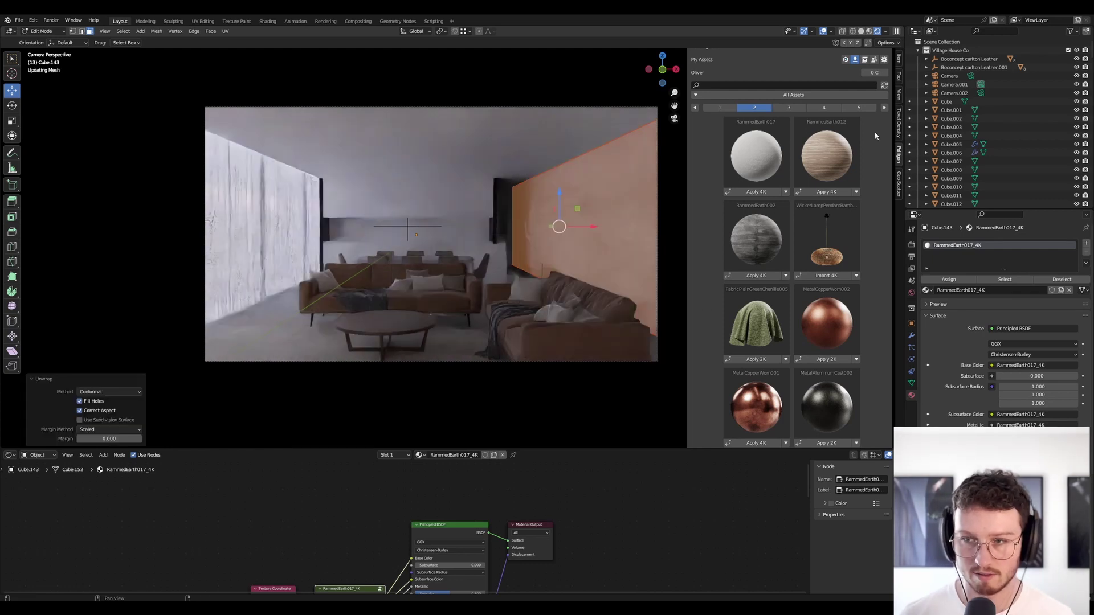
Set the duplicated side wall's texel density to 20.48 px/cm and save the file
click(898, 122)
click(754, 267)
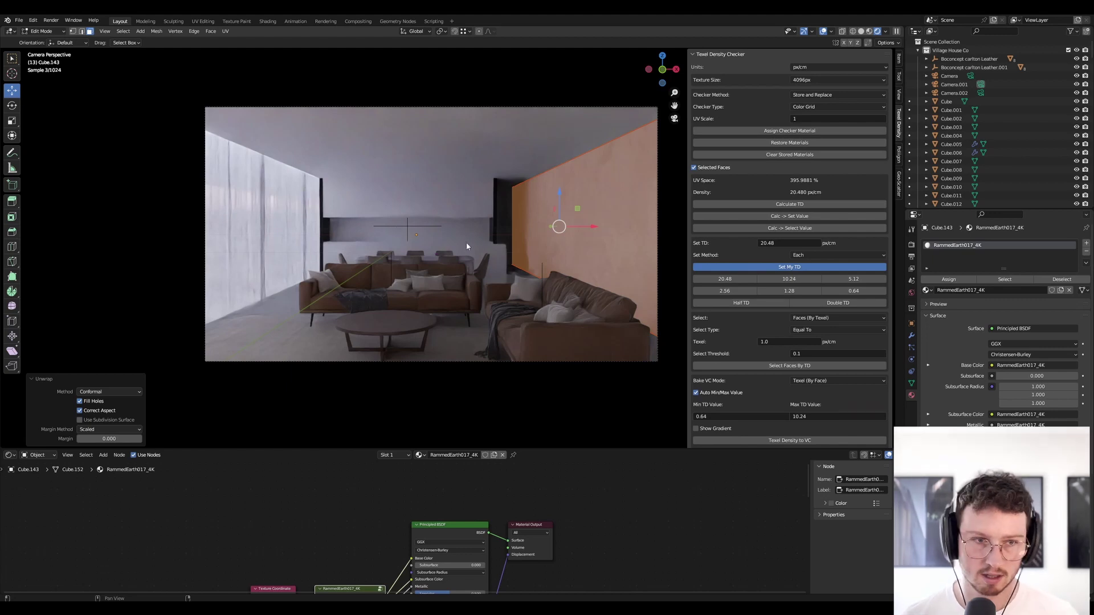
key(Tab)
key(ctrl+s)
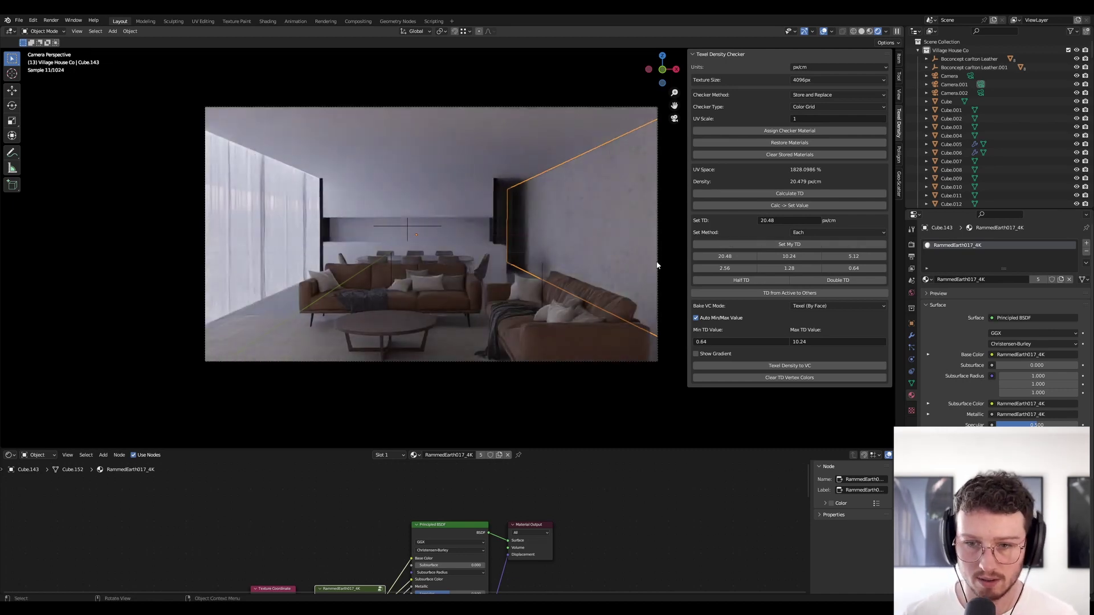
Unwrap the wall at the far end of the room along marked seams and set its texel density to 20.48 px/cm
click(507, 215)
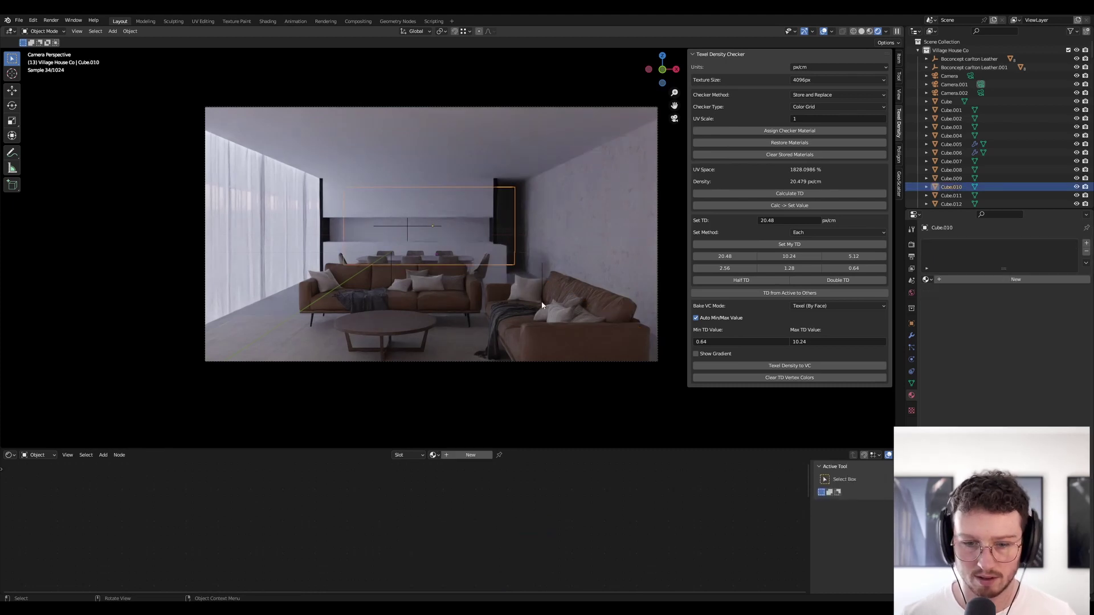
key(Tab)
right_click(516, 273)
mouse_move(515, 273)
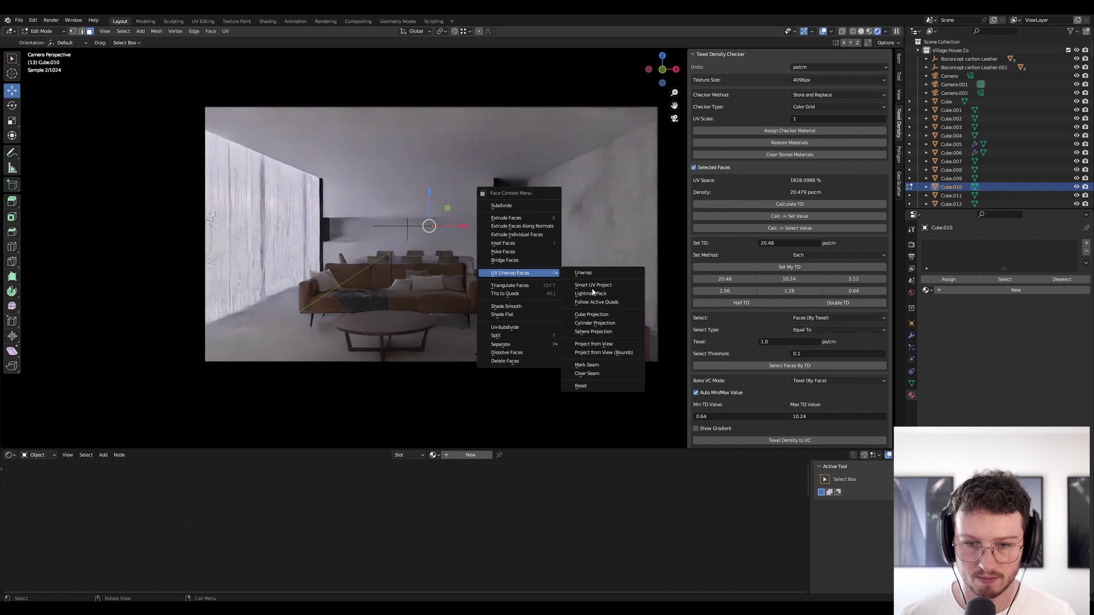
click(578, 370)
right_click(527, 281)
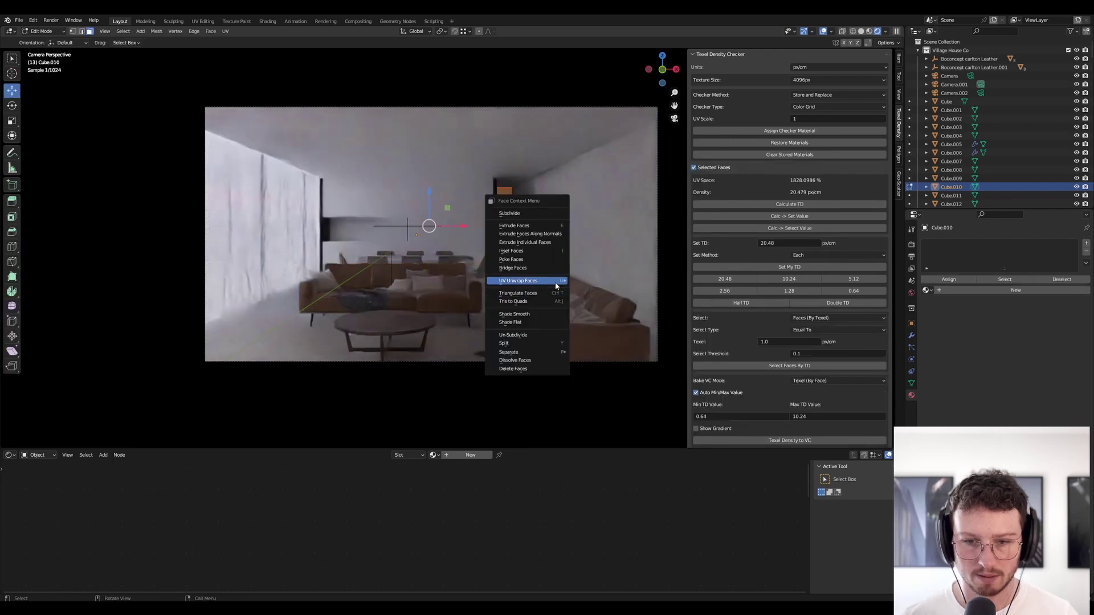
mouse_move(556, 282)
click(617, 281)
click(789, 266)
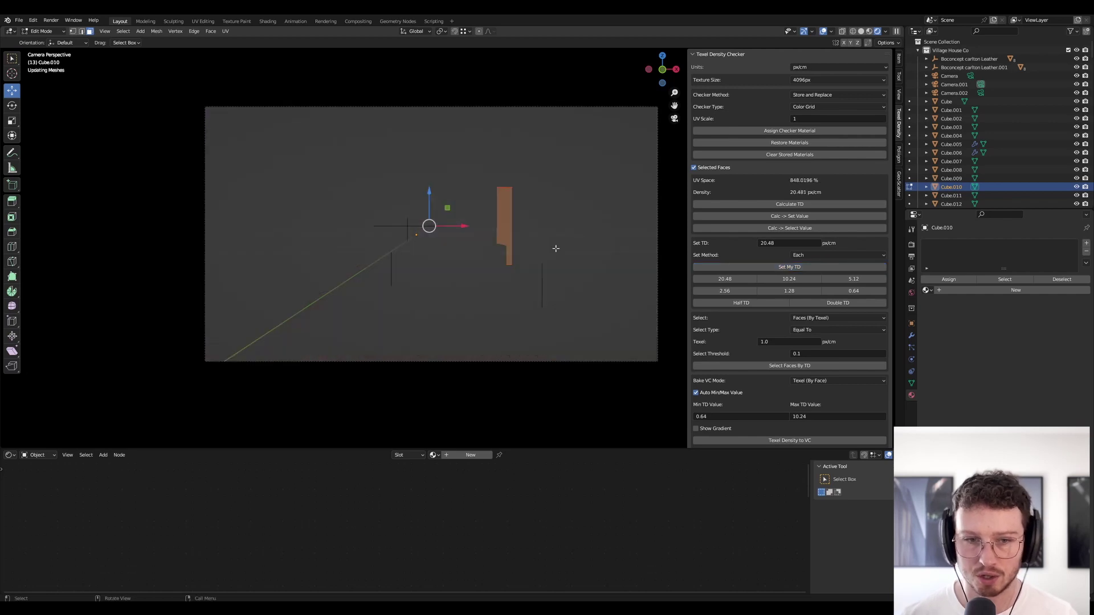
Assign the existing RammedEarth018_4K material to the wall at the far end of the room
key(Tab)
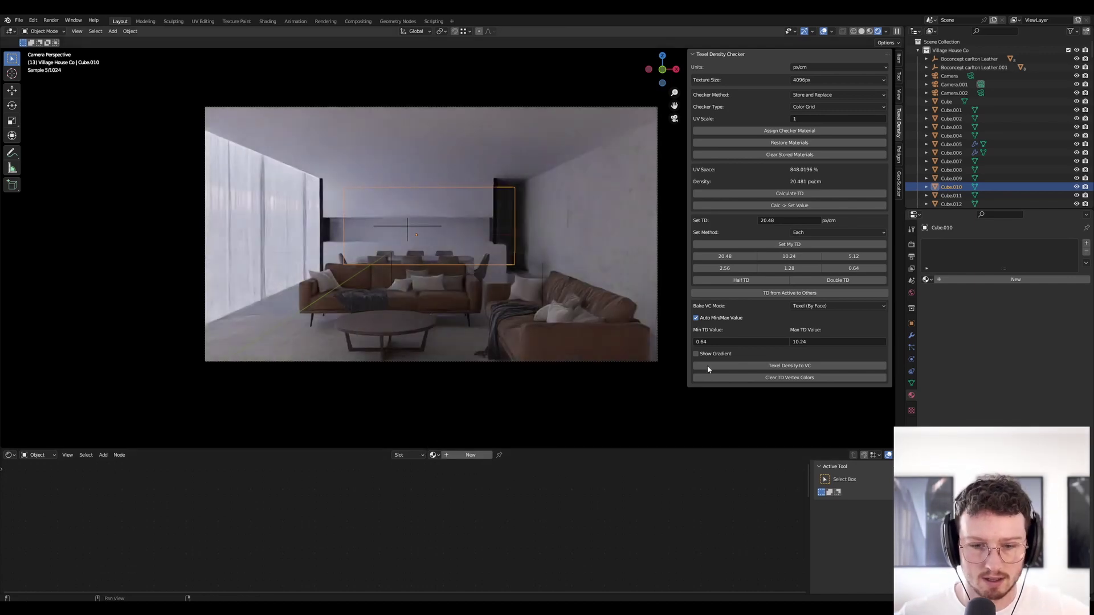
click(434, 455)
text(ramm)
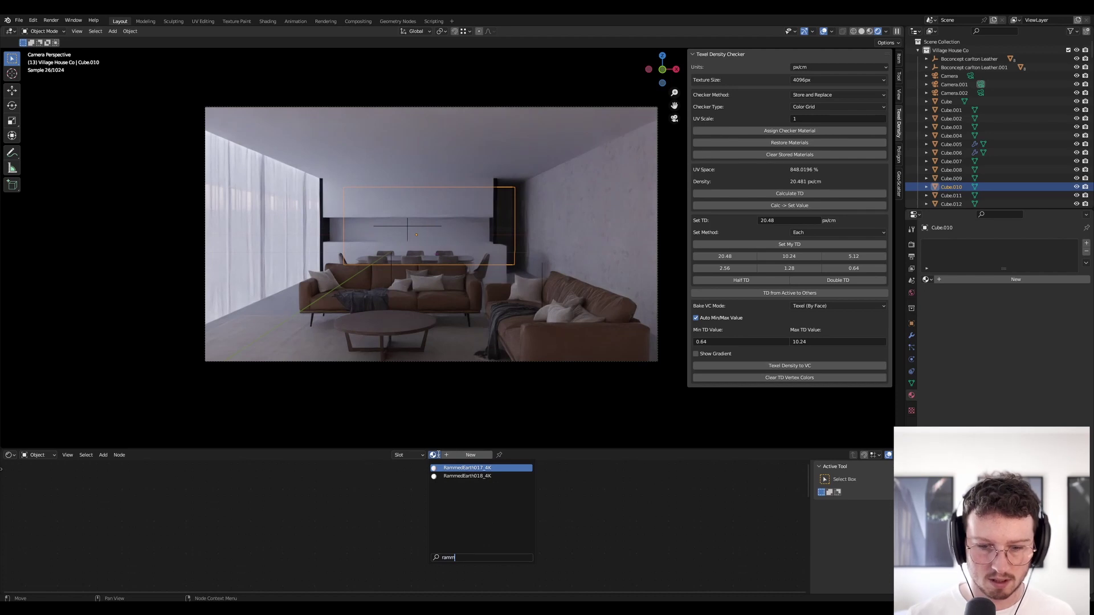
click(467, 475)
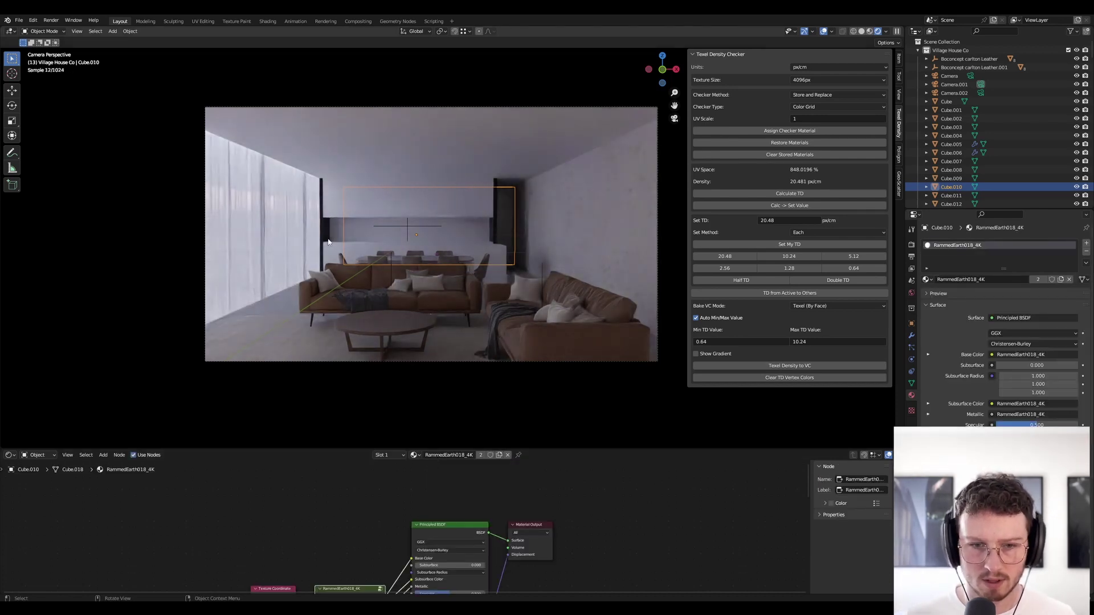
Switch the viewport to material preview and delete the unneeded object in front of the far kitchen wall
click(871, 32)
middle_drag(531, 215, 561, 249)
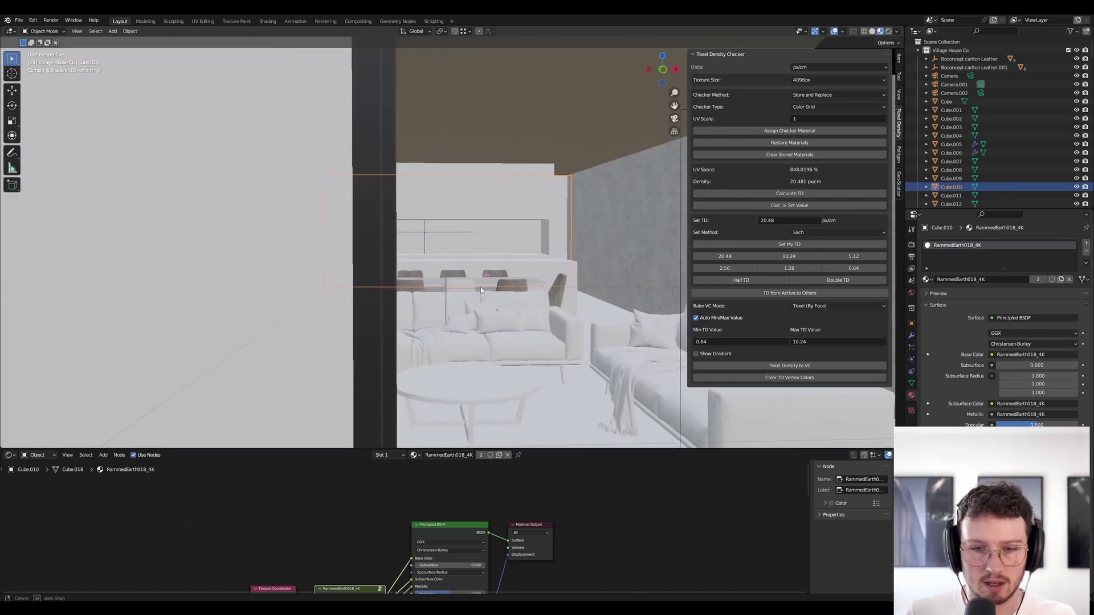
middle_drag(480, 276, 486, 272)
scroll(486, 272, up, 4)
shift+middle_drag(352, 265, 541, 281)
shift+middle_drag(325, 262, 442, 291)
scroll(442, 290, down, 5)
click(459, 317)
key(Delete)
scroll(667, 241, up, 5)
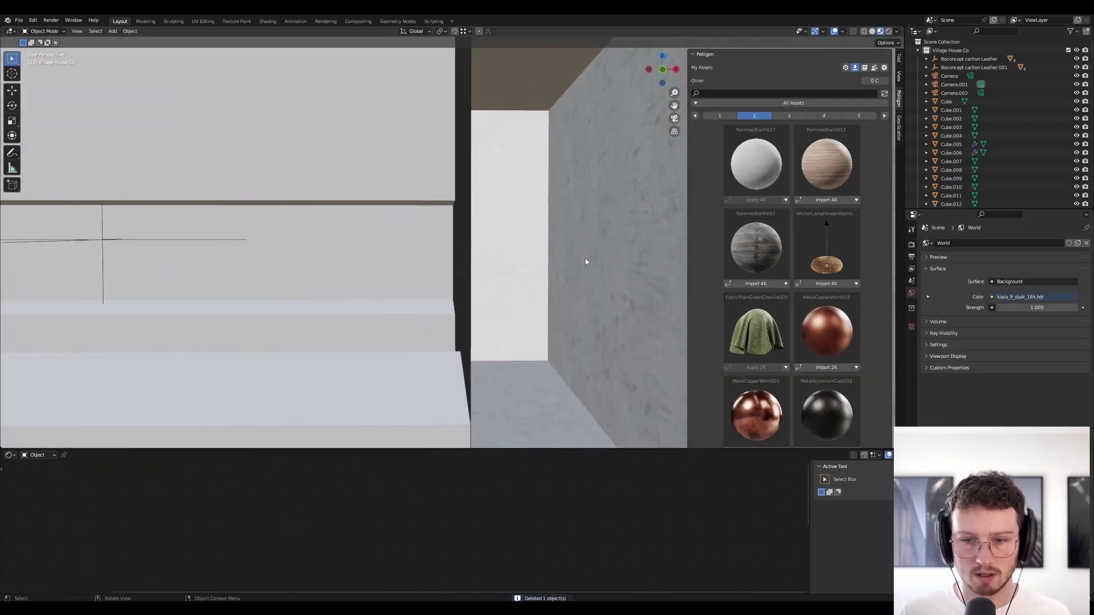
Mark seams on the faces of the black panel beside the passage and apply its scale
middle_drag(564, 262, 519, 272)
click(446, 288)
key(Tab)
right_click(446, 288)
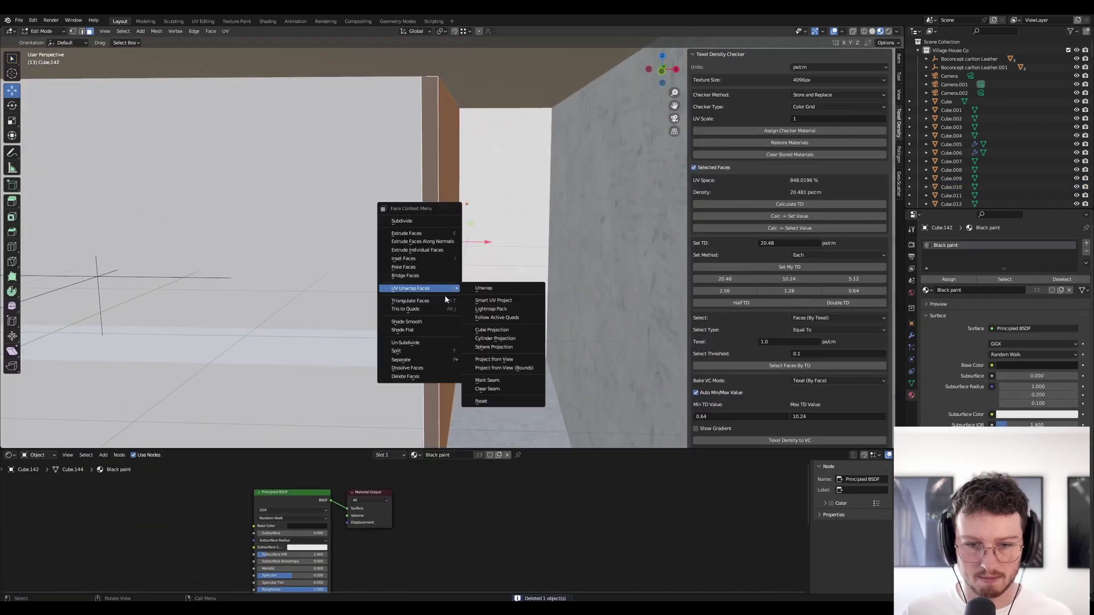
click(505, 382)
right_click(436, 286)
key(Escape)
key(Tab)
key(ctrl+a)
click(439, 287)
Unwrap the black panel beside the passage and set its texel density to 20.48 px/cm
key(Tab)
right_click(440, 287)
mouse_move(442, 283)
click(479, 283)
click(808, 267)
key(Tab)
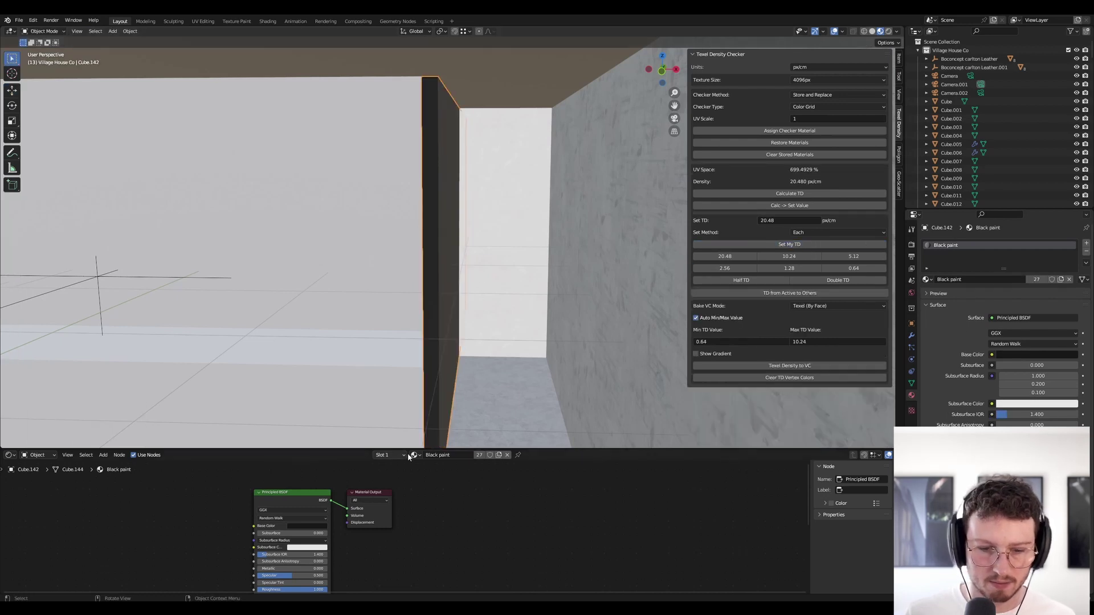
Inspect the curtains from outside the house and check which material the wall next to them uses
scroll(469, 324, down, 2)
middle_drag(469, 324, 589, 273)
scroll(484, 205, down, 4)
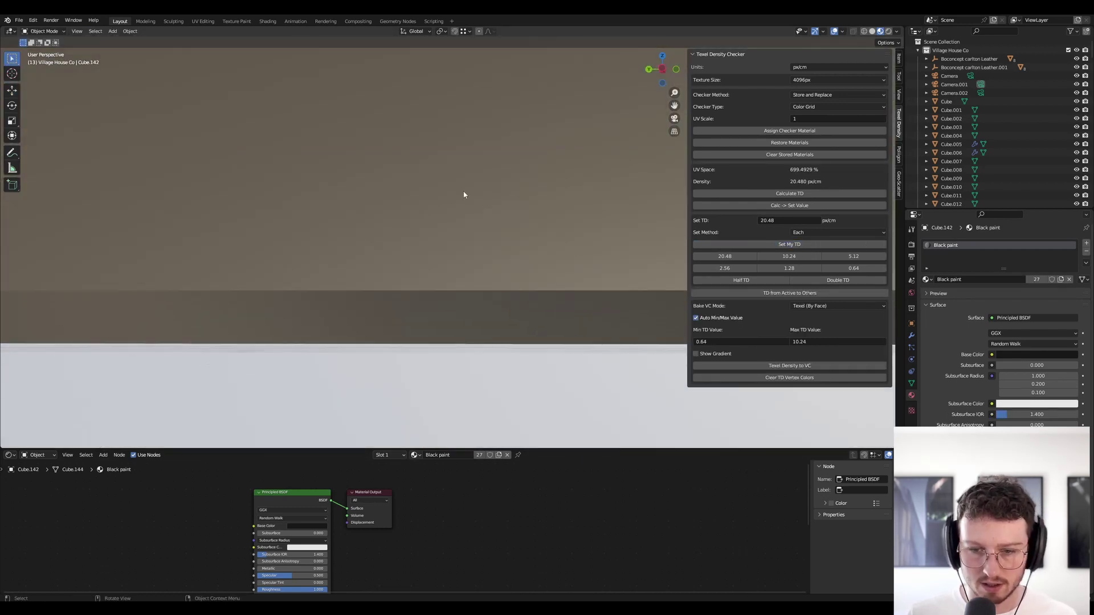
scroll(468, 185, down, 6)
scroll(387, 287, down, 5)
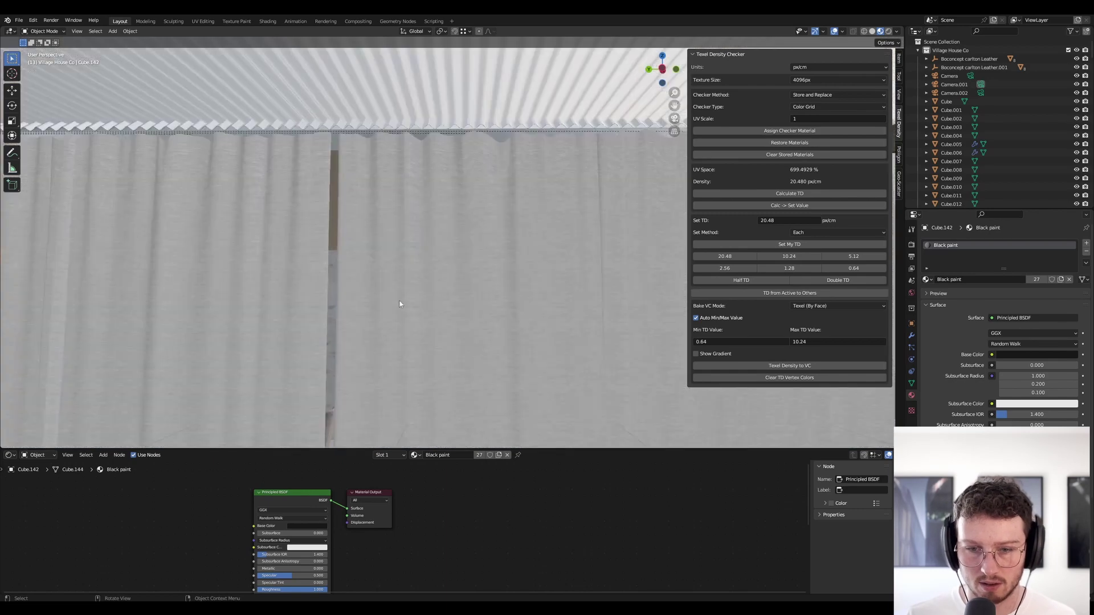
scroll(399, 297, up, 8)
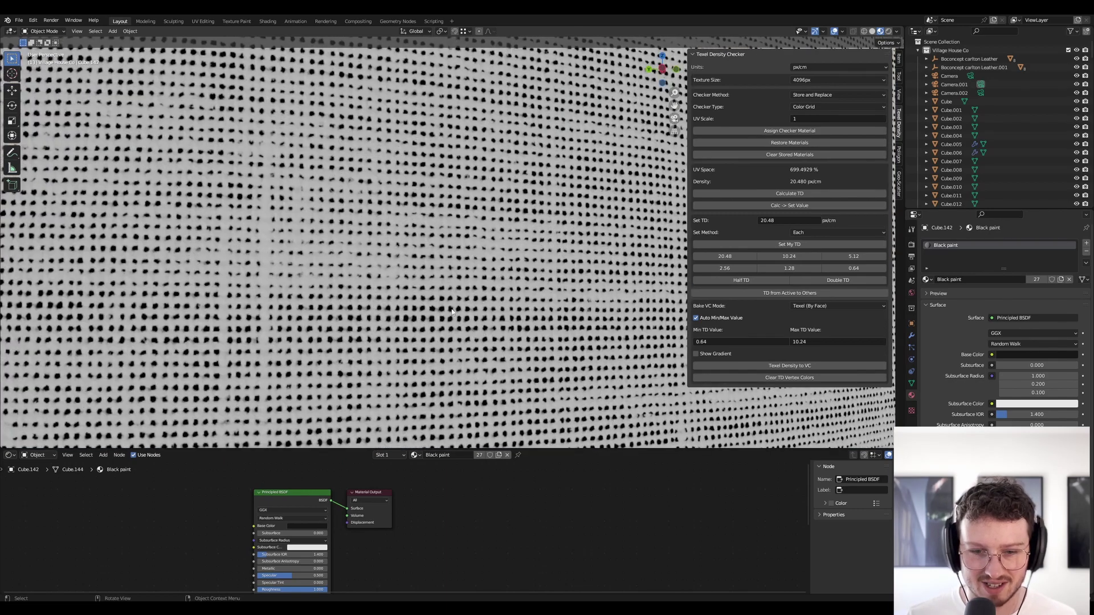
scroll(404, 333, down, 10)
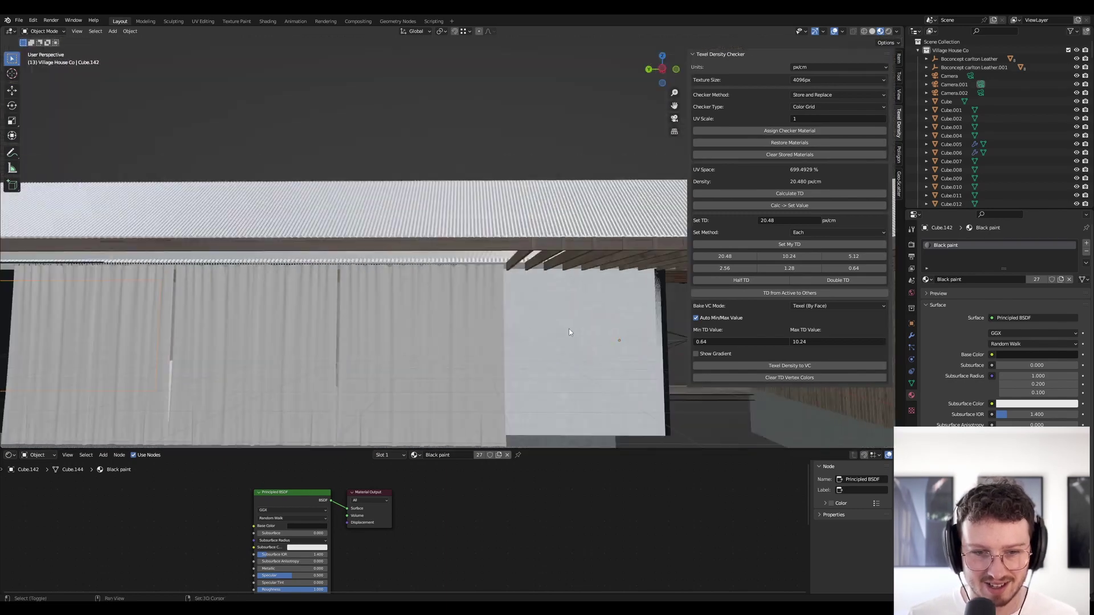
scroll(568, 329, down, 3)
shift+middle_drag(569, 330, 371, 226)
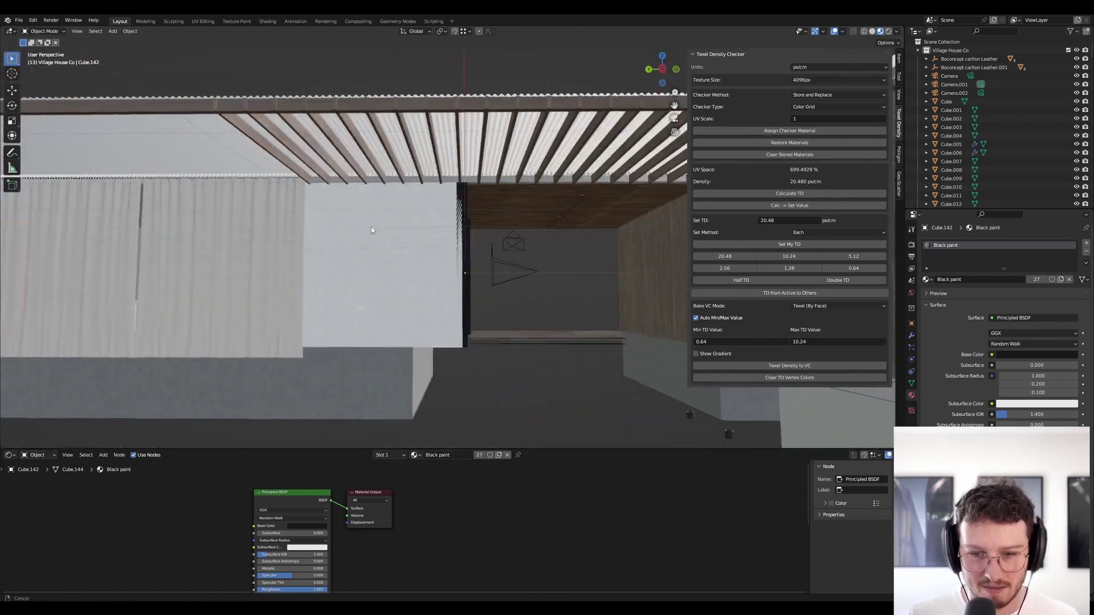
click(412, 239)
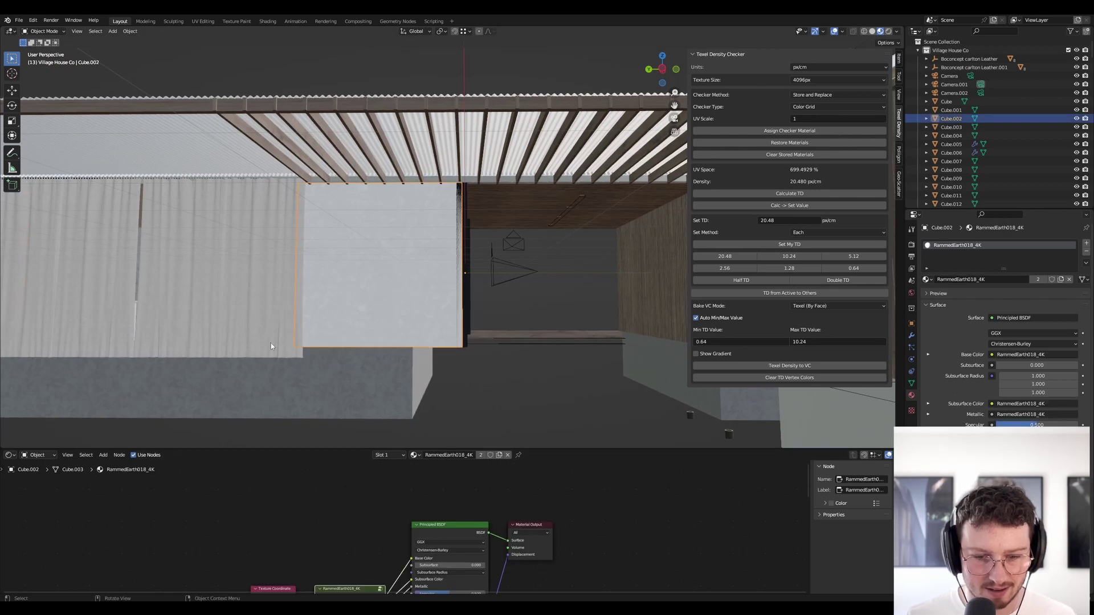
middle_drag(542, 436, 440, 242)
scroll(450, 226, up, 4)
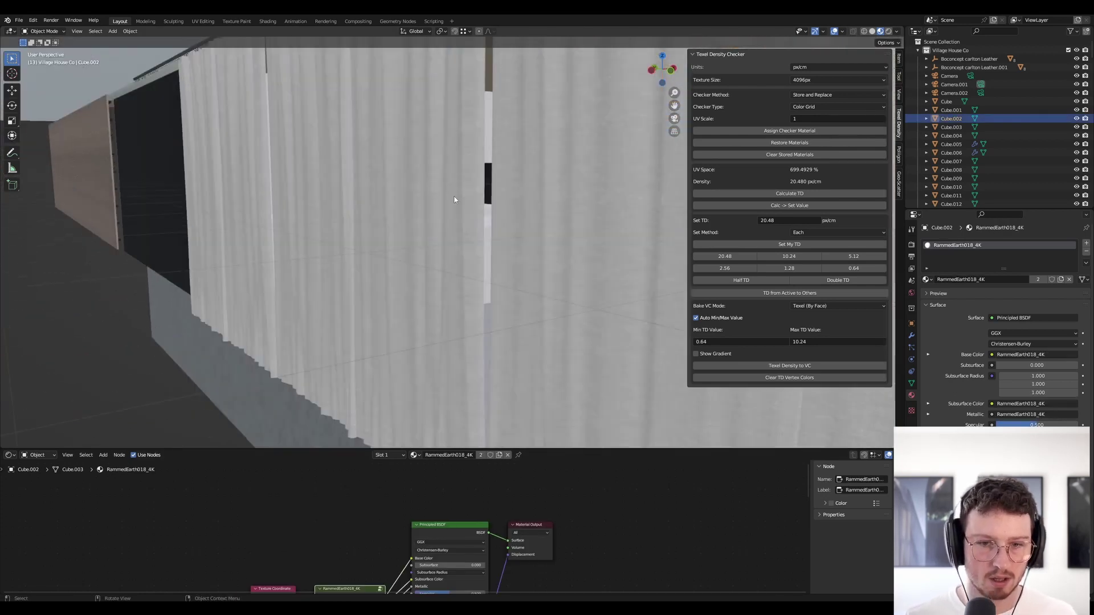
scroll(614, 196, up, 5)
middle_drag(620, 185, 690, 299)
shift+middle_drag(405, 301, 85, 279)
Replace the Black paint material on the panel beside the passage with RammedEarth018_4K
click(517, 256)
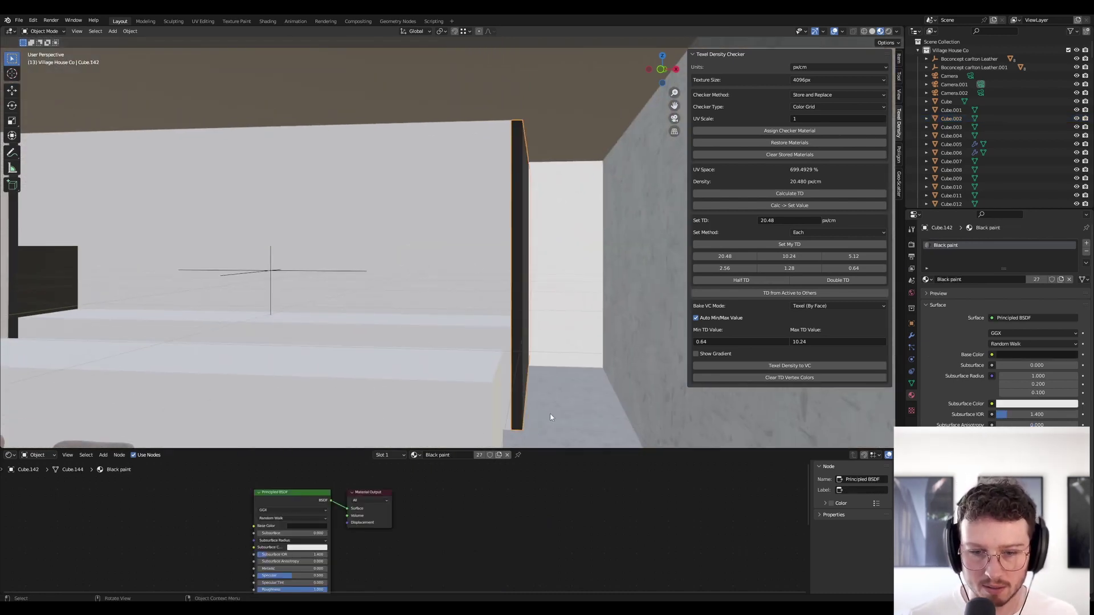
click(415, 455)
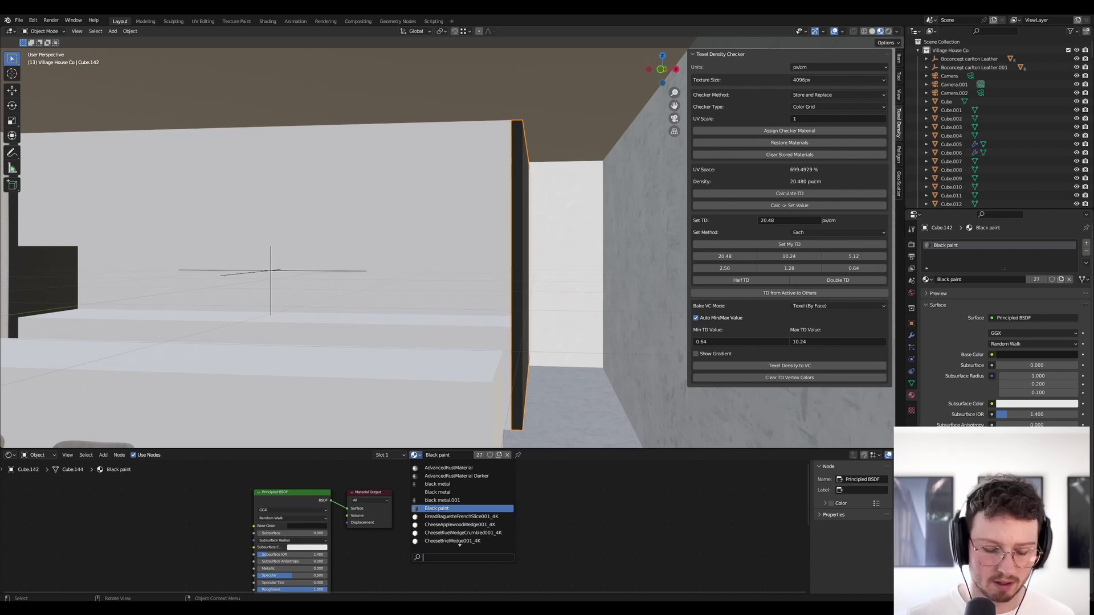
text(ramme)
key(Down)
key(Return)
Mark seams on the faces of the matching black panel beside the curtains and apply its scale
shift+middle_drag(530, 298, 694, 307)
click(188, 279)
key(Tab)
right_click(197, 274)
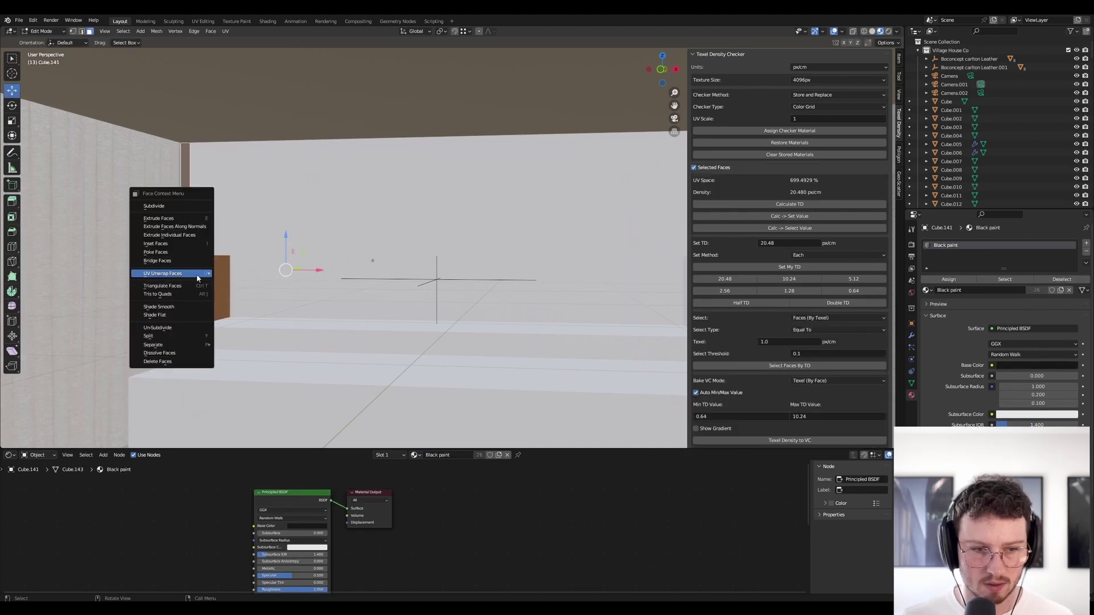
mouse_move(199, 276)
click(250, 364)
right_click(185, 294)
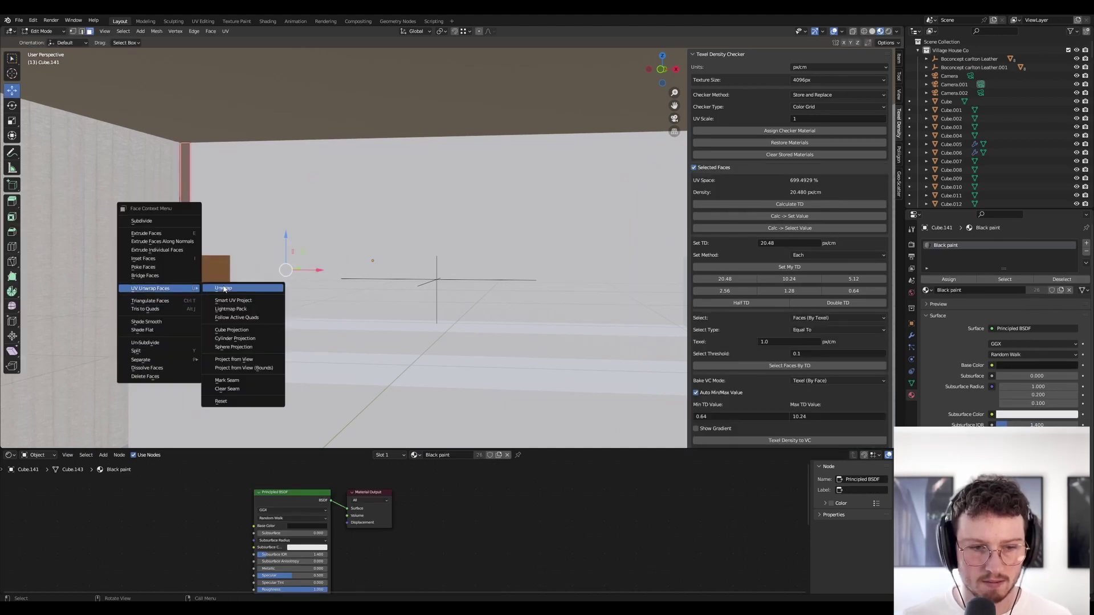
click(243, 290)
key(Tab)
key(ctrl+a)
click(244, 289)
Unwrap the panel beside the curtains again and set its texel density to 20.48 px/cm
key(Tab)
right_click(241, 292)
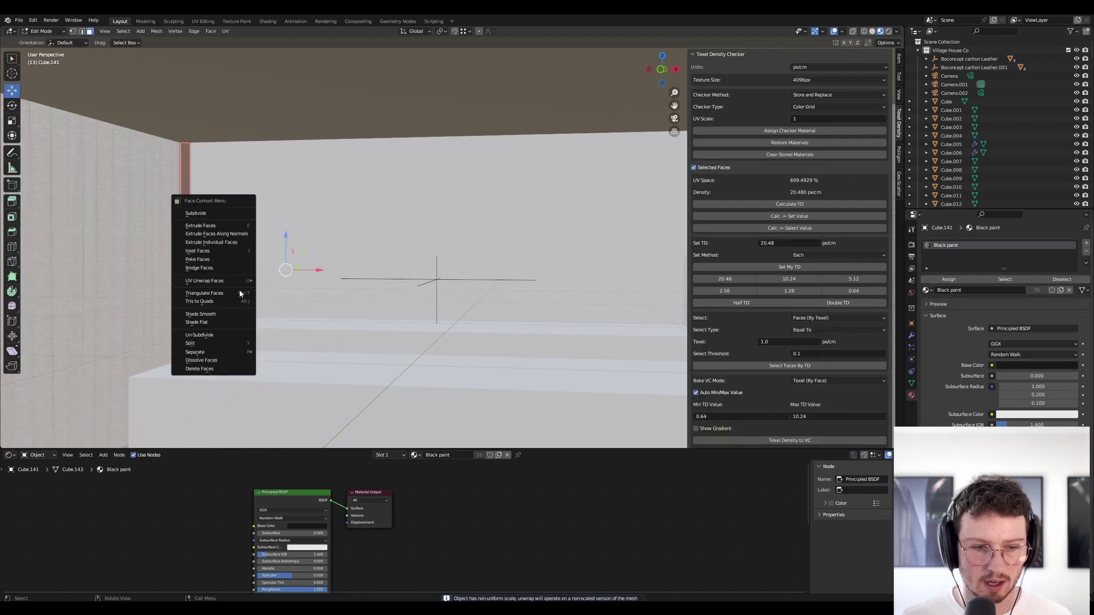
mouse_move(221, 282)
click(275, 282)
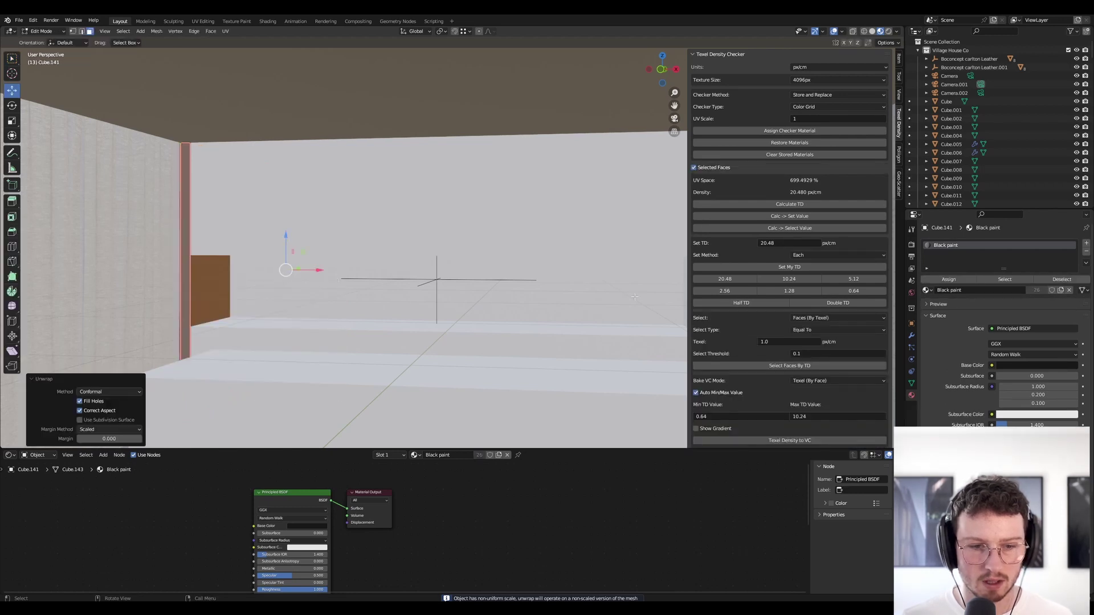
click(789, 267)
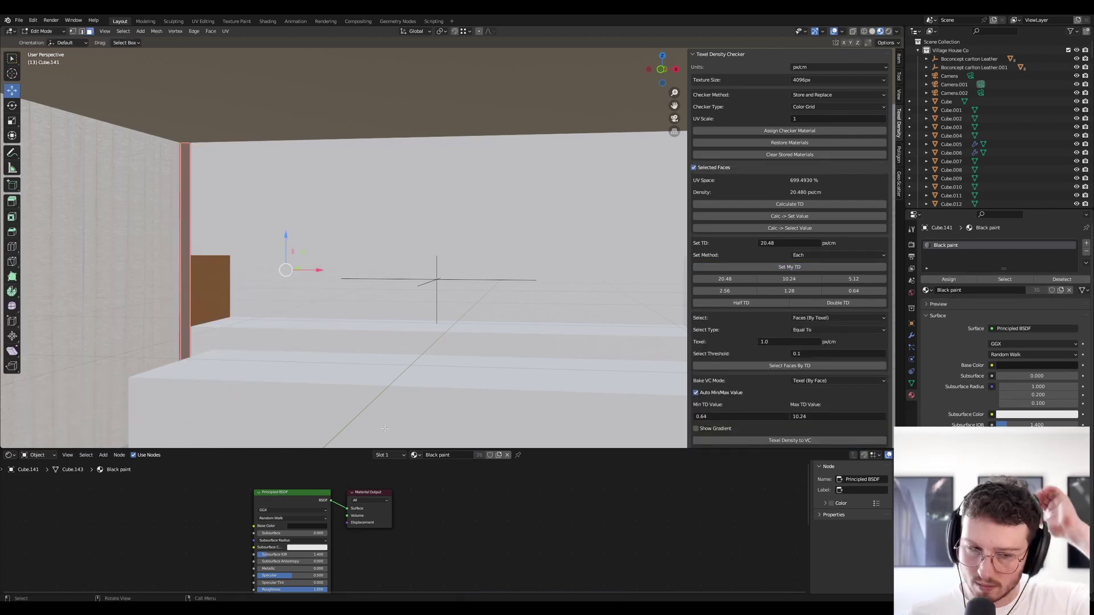
key(Tab)
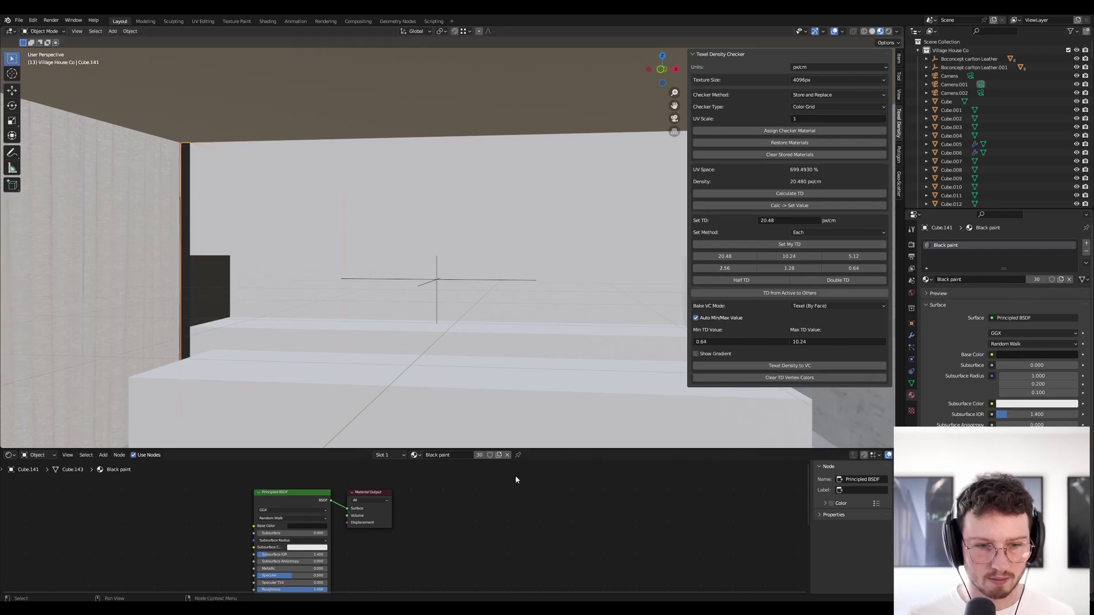
Replace the Black paint material on the panel beside the curtains with RammedEarth018_4K and save the file
click(415, 454)
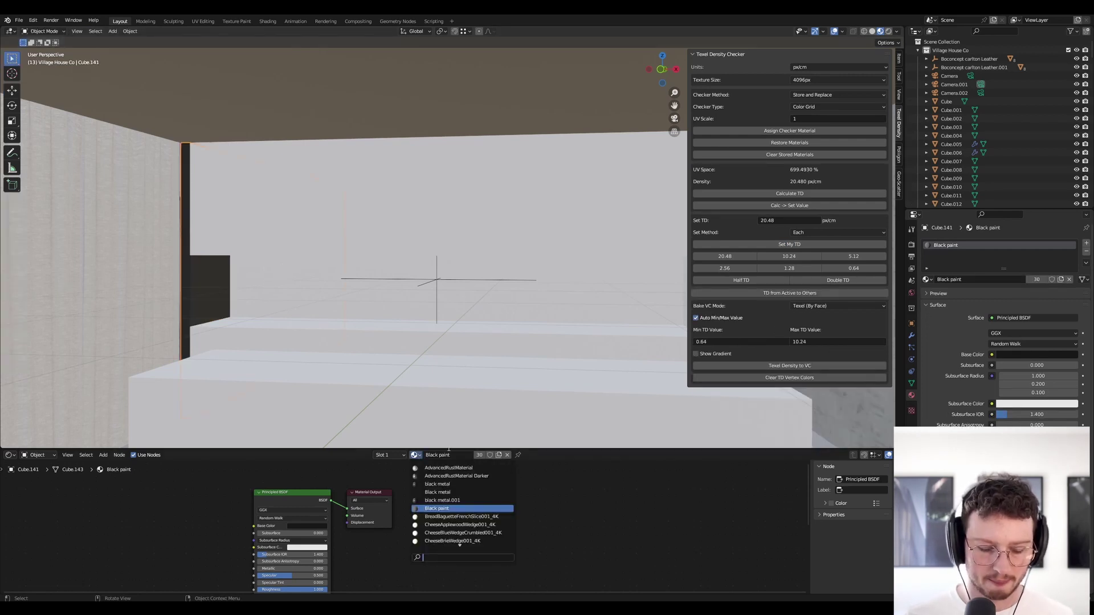
text(curt)
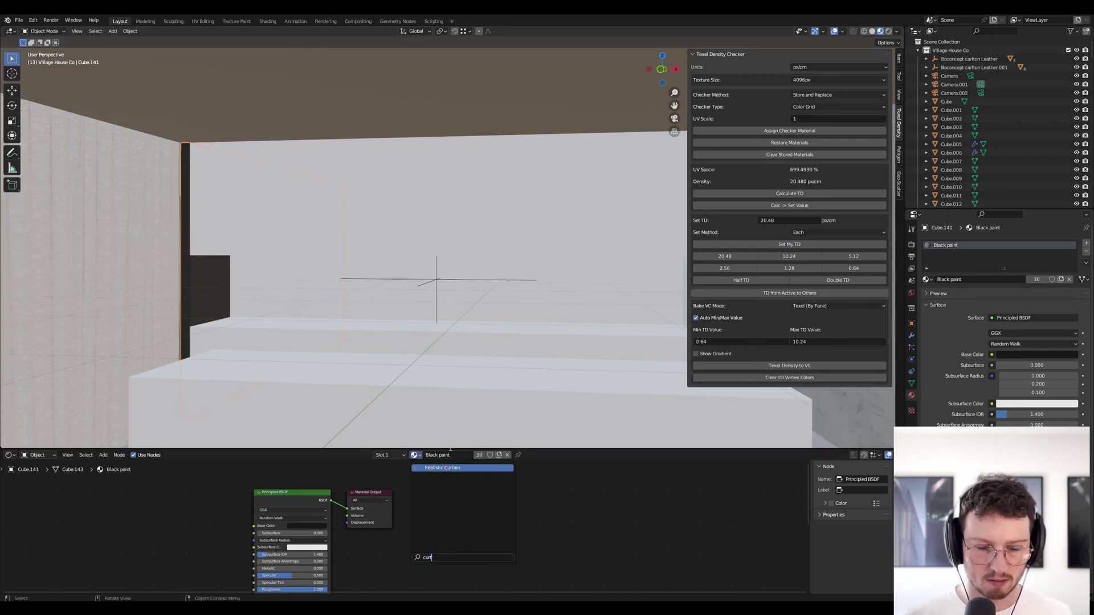
key(BackSpace)
key(BackSpace)
key(BackSpace)
key(BackSpace)
text(ramme)
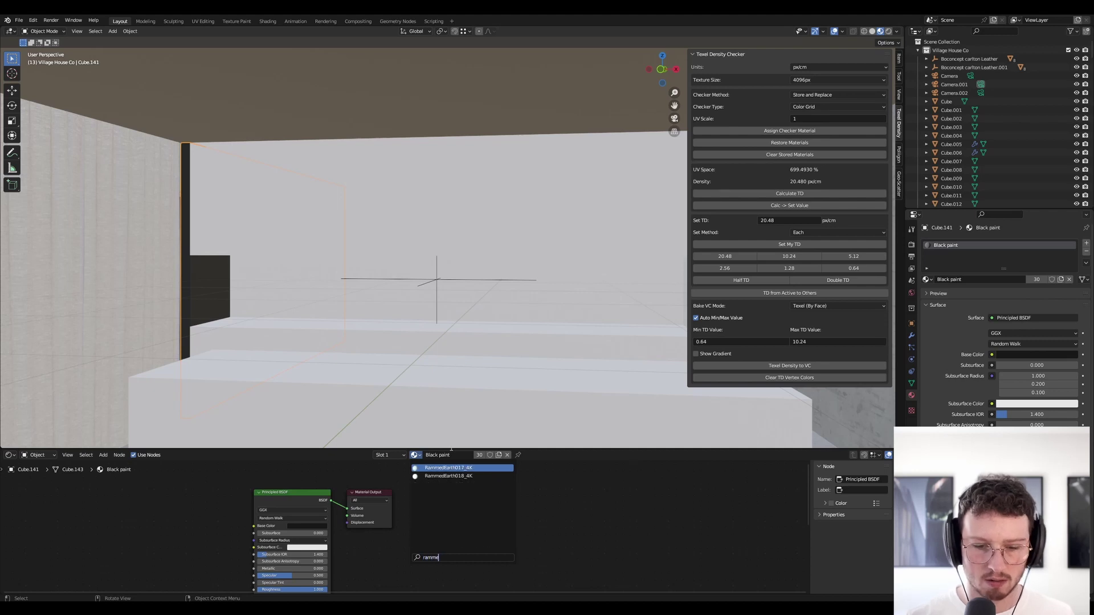
click(448, 476)
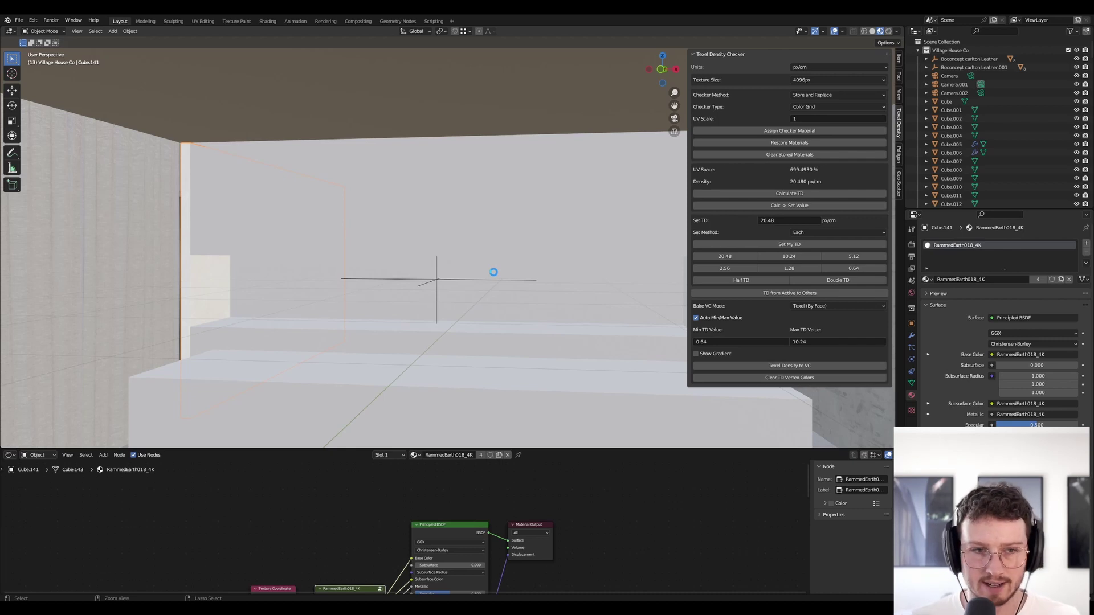
key(ctrl+s)
Select the floor that surrounds the rug in the living room
scroll(571, 332, down, 5)
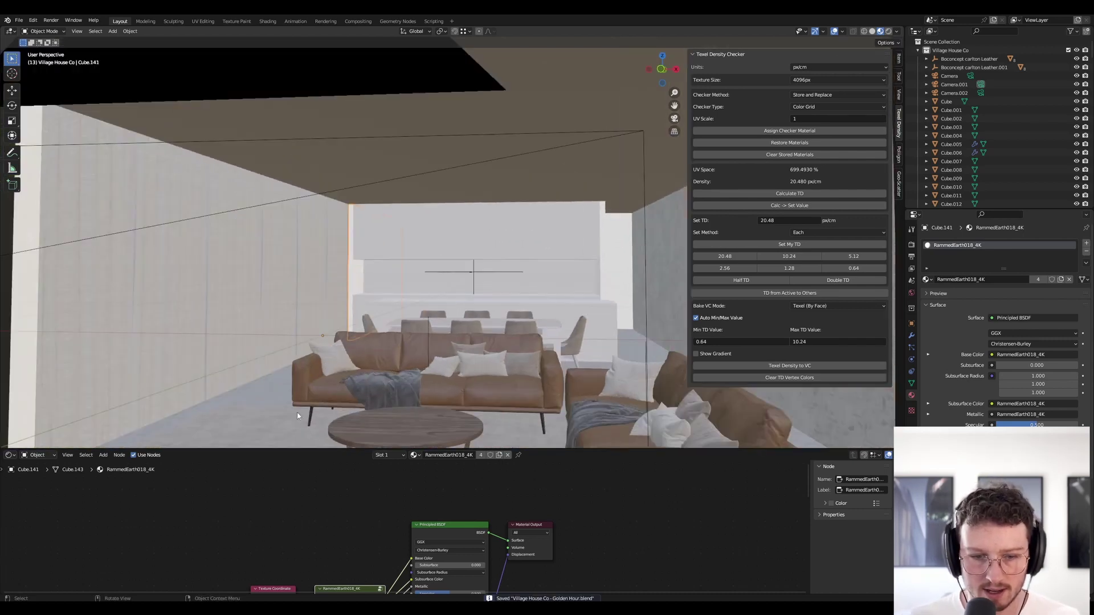
click(274, 421)
click(269, 401)
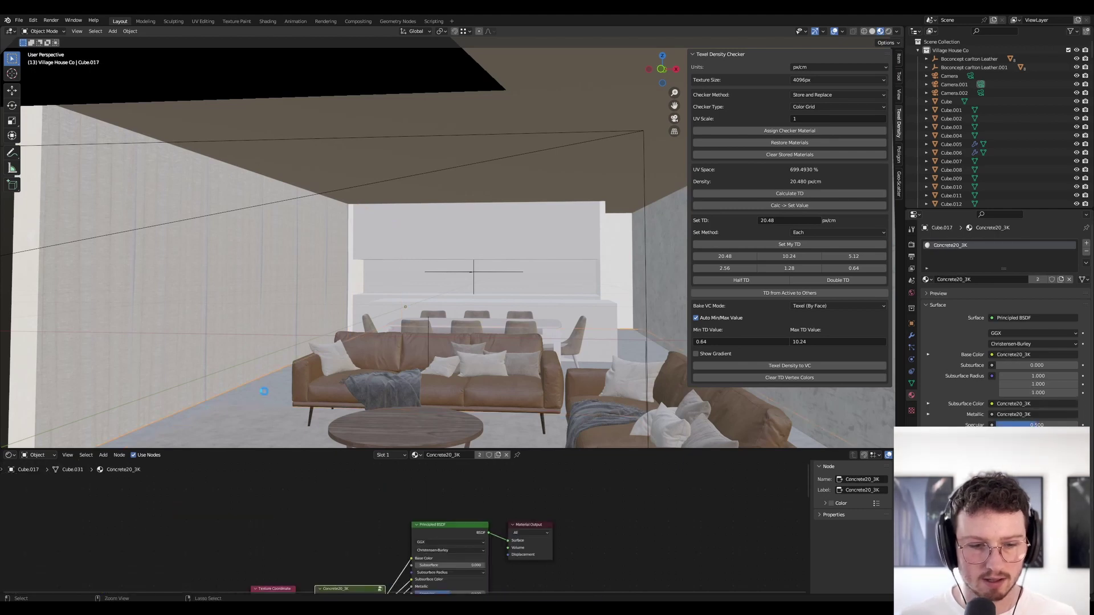
Browse all five pages of the owned Poliigon assets for a suitable wood floor material
click(899, 155)
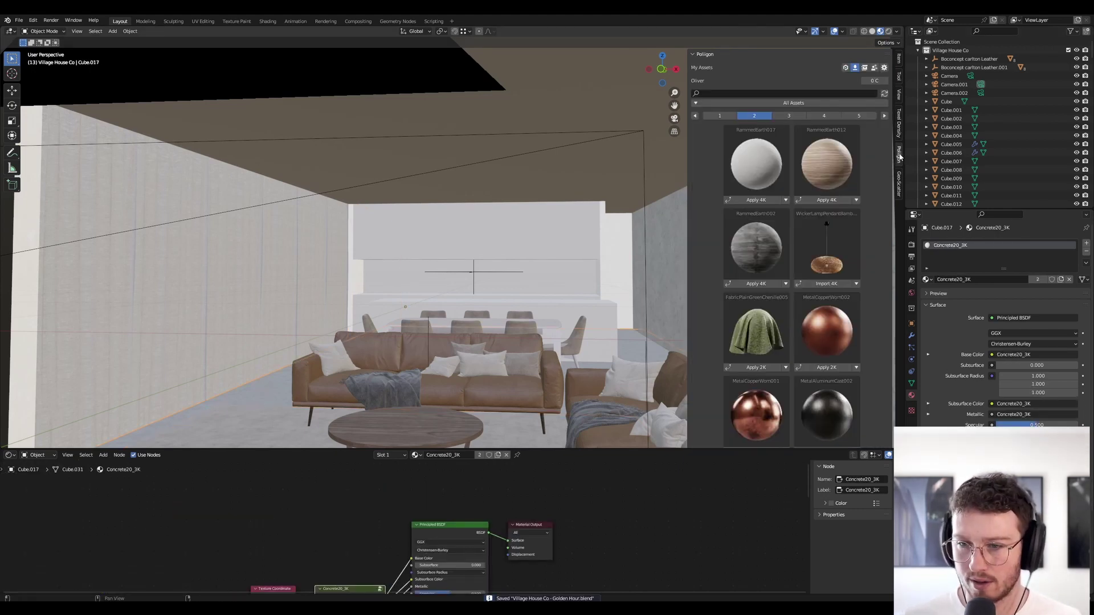
scroll(799, 94, down, 5)
scroll(800, 293, up, 5)
scroll(809, 434, down, 5)
click(788, 439)
scroll(775, 313, up, 5)
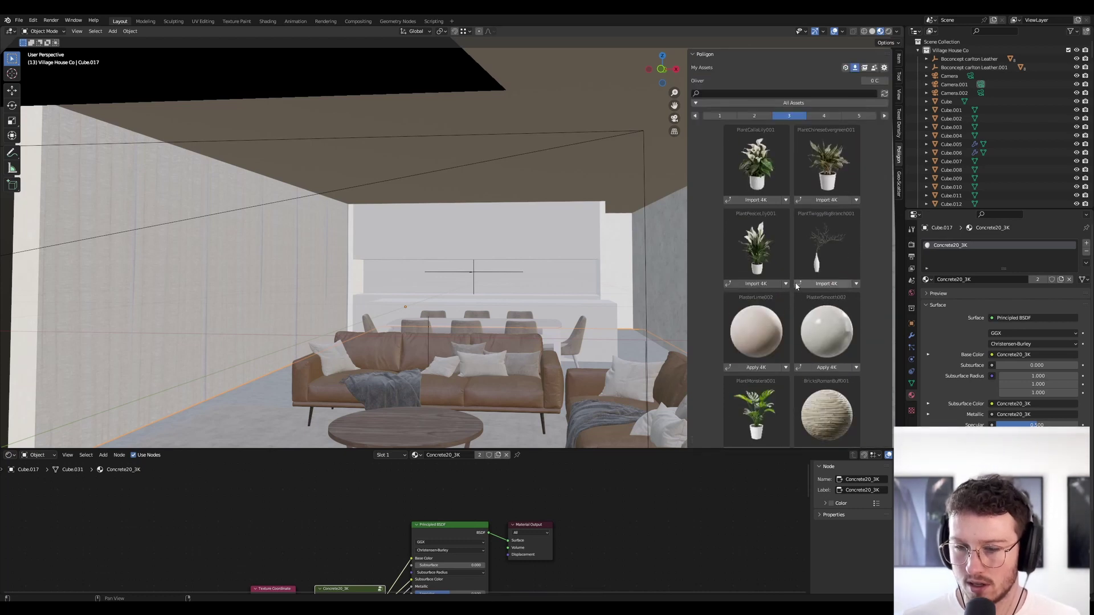
scroll(811, 425, down, 4)
click(823, 440)
scroll(764, 313, up, 5)
scroll(765, 313, down, 5)
click(858, 440)
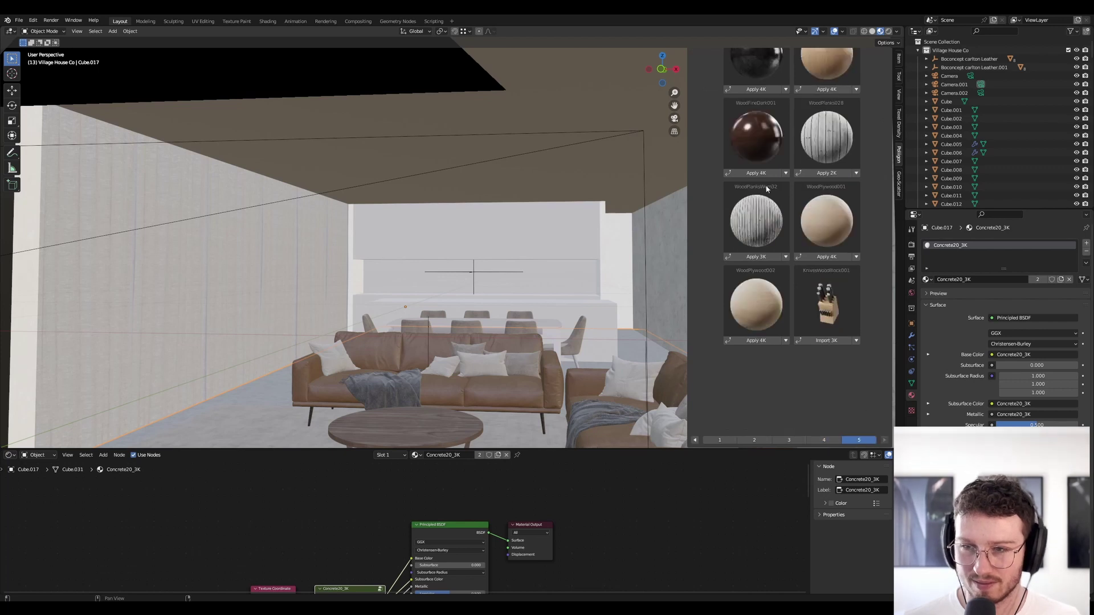
scroll(864, 228, up, 5)
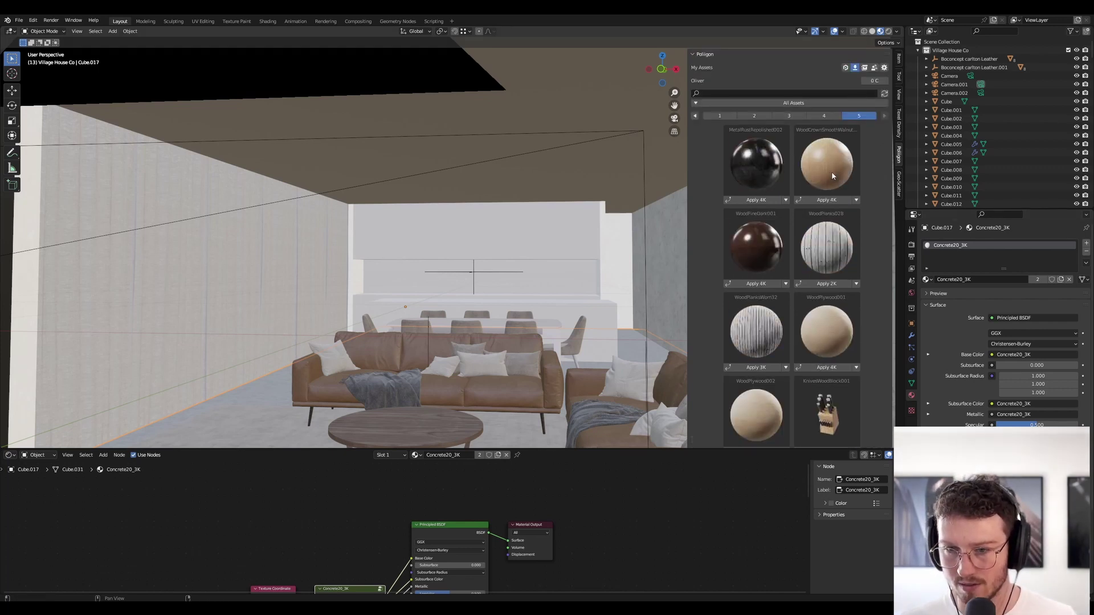
scroll(820, 171, down, 4)
scroll(804, 210, down, 1)
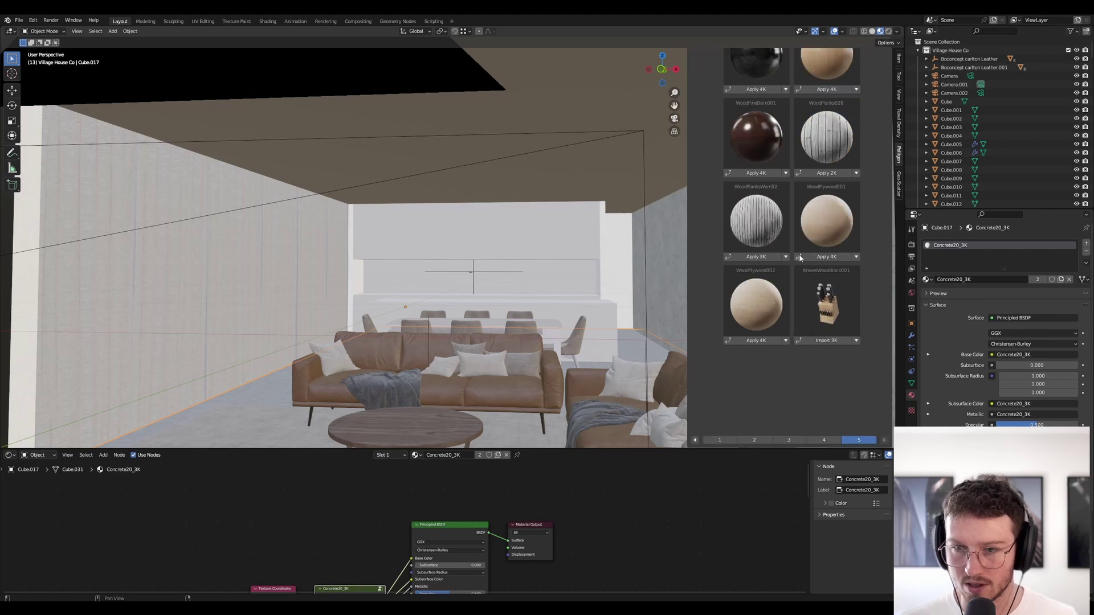
click(838, 439)
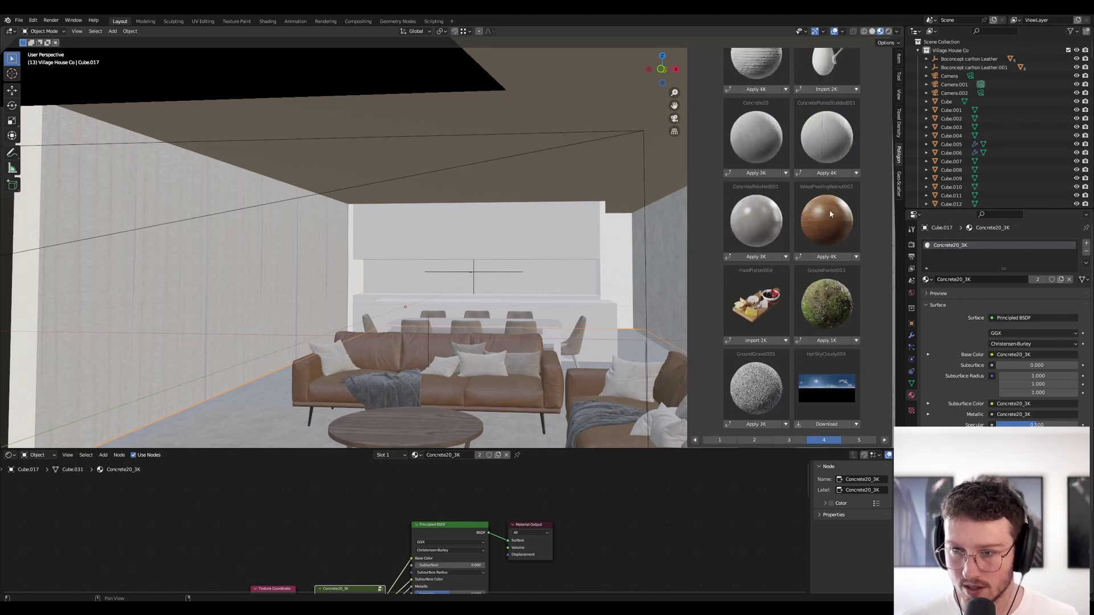
scroll(830, 217, up, 4)
scroll(800, 437, down, 4)
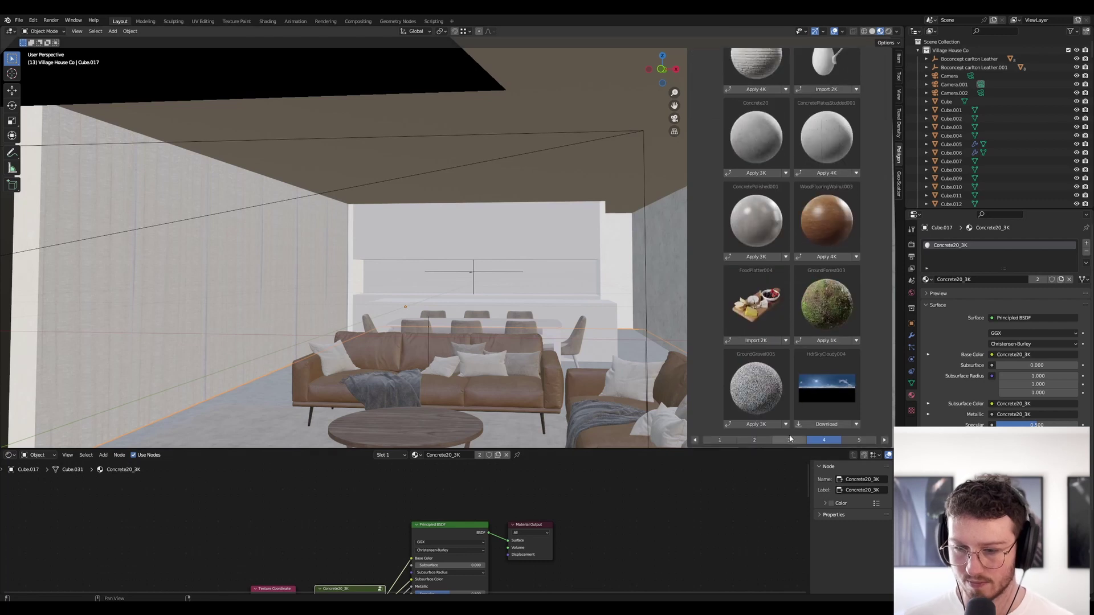
click(789, 440)
scroll(790, 294, down, 4)
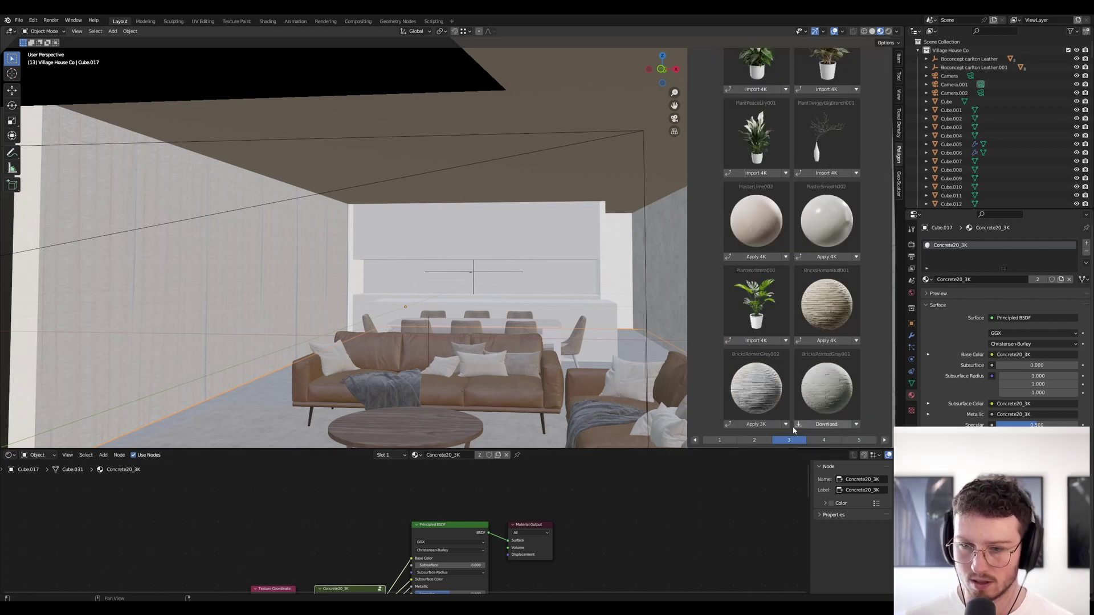
click(754, 440)
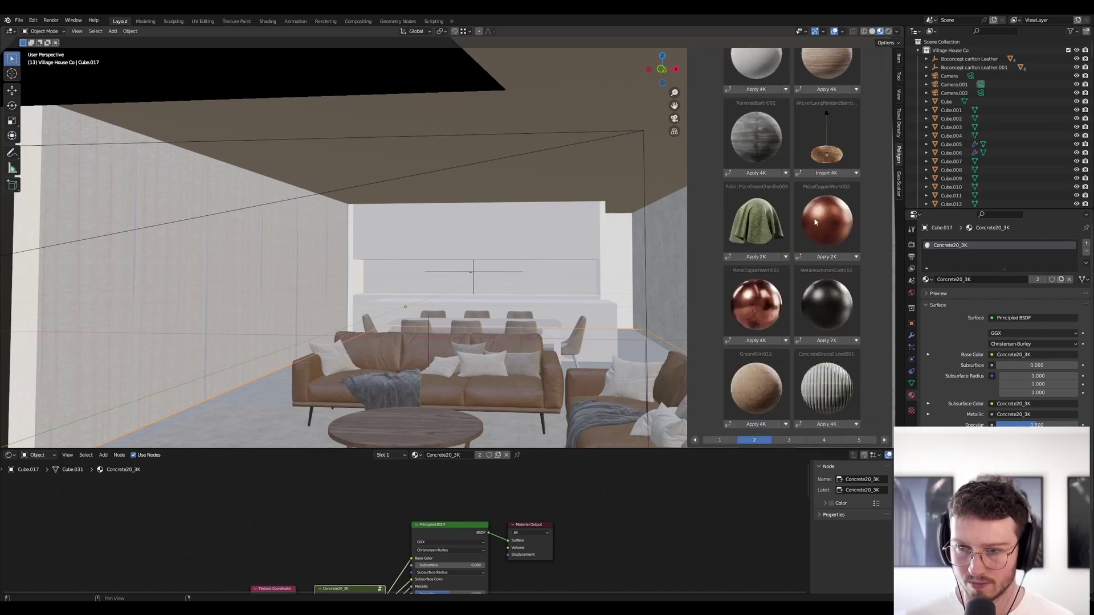
scroll(814, 222, up, 4)
scroll(815, 222, down, 4)
click(720, 440)
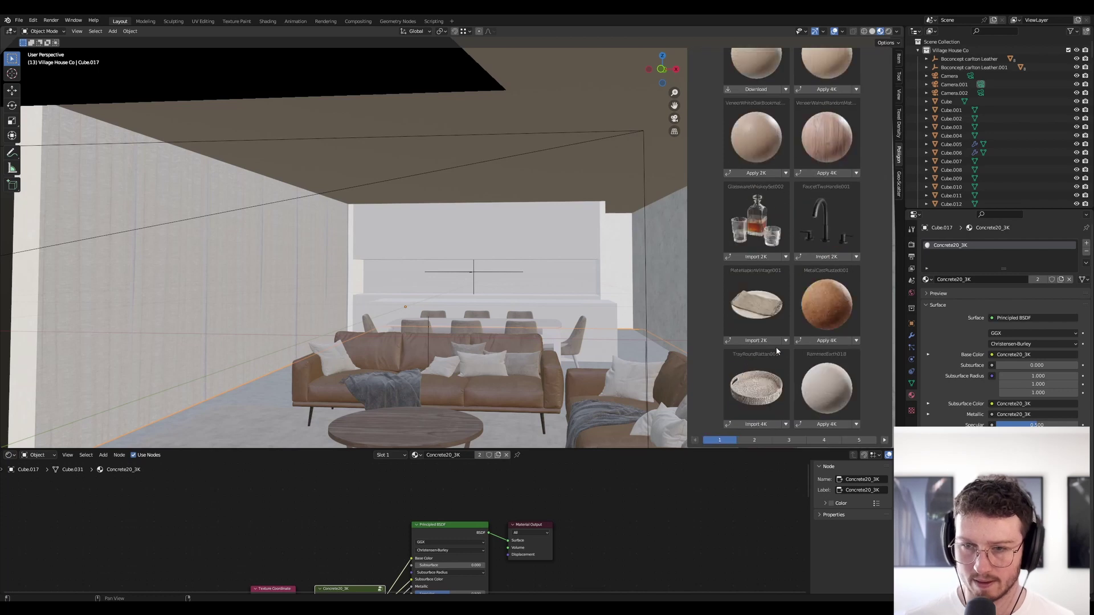
scroll(784, 329, up, 5)
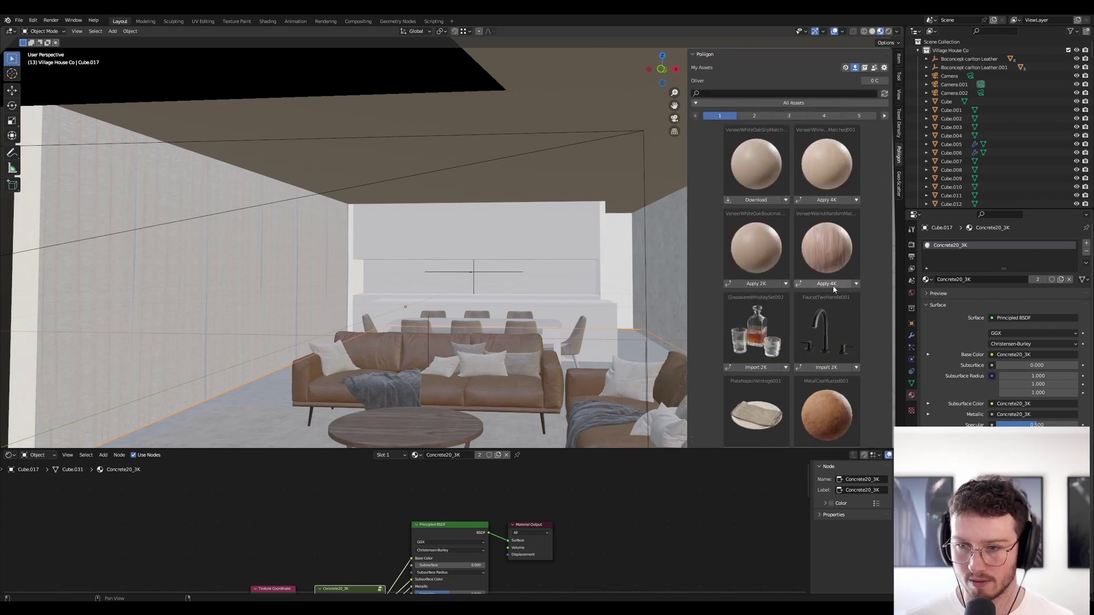
Try the VeneerWalnutRandomMatched001 material on the floor in 4K, and download and apply its 8K version
click(832, 285)
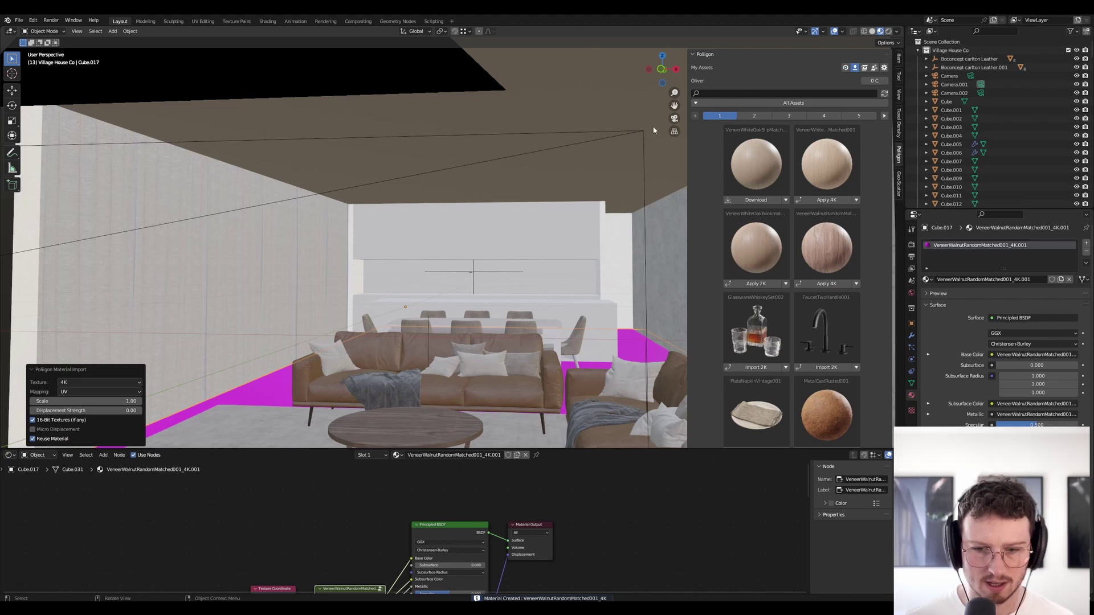
click(856, 284)
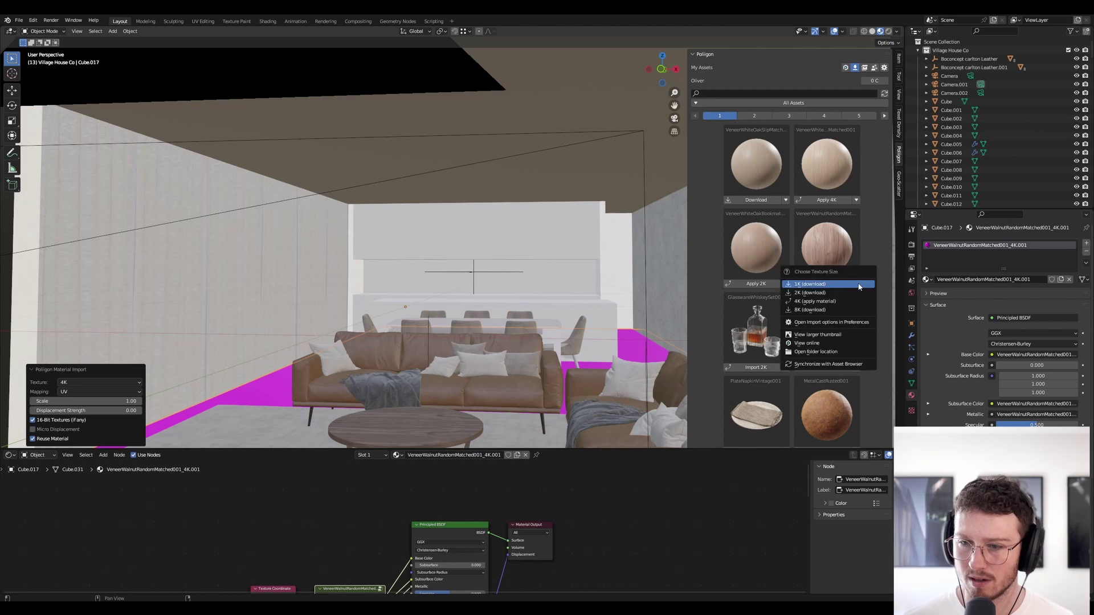
click(844, 310)
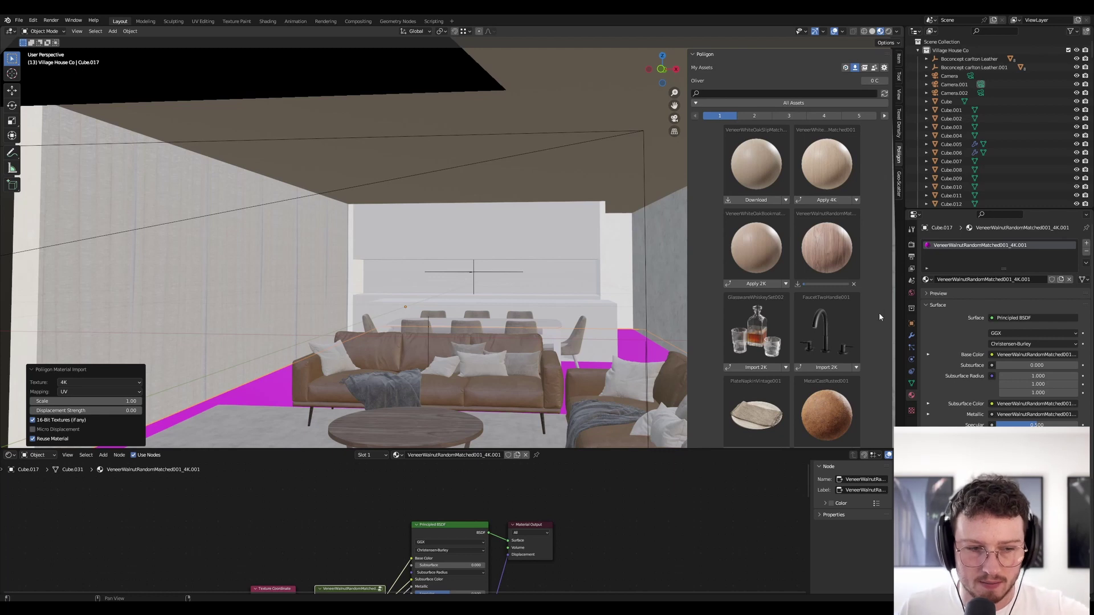
mouse_move(809, 281)
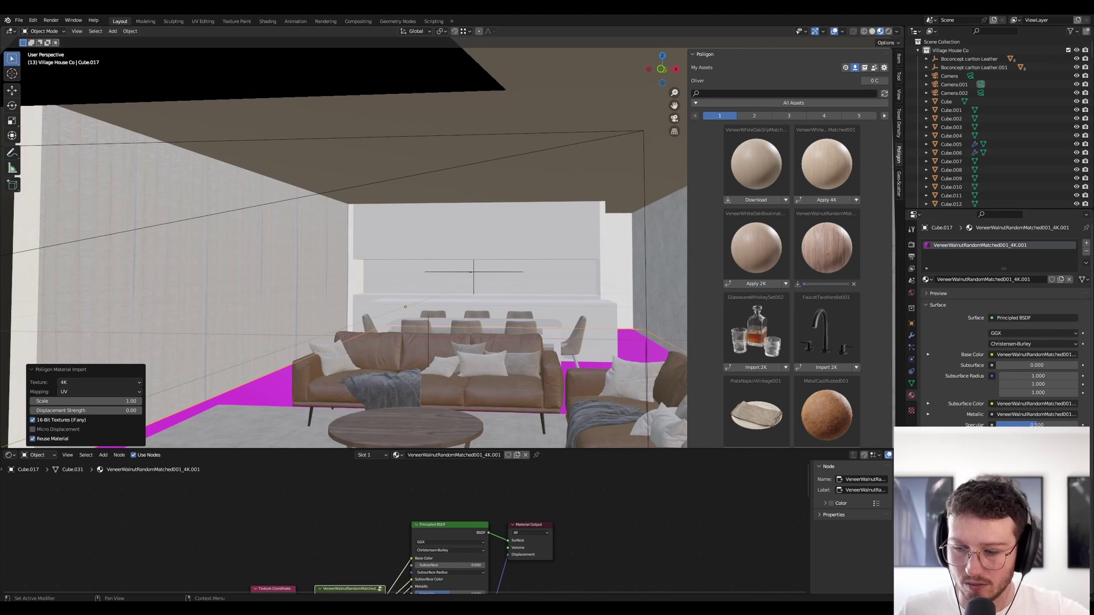
click(853, 284)
click(856, 284)
click(818, 283)
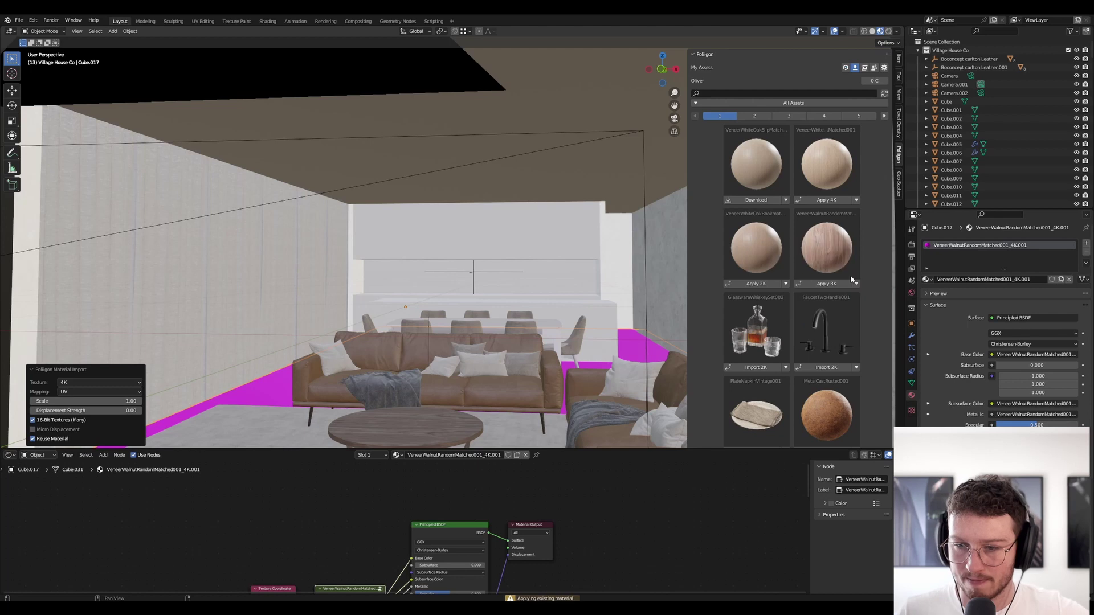
scroll(532, 557, down, 5)
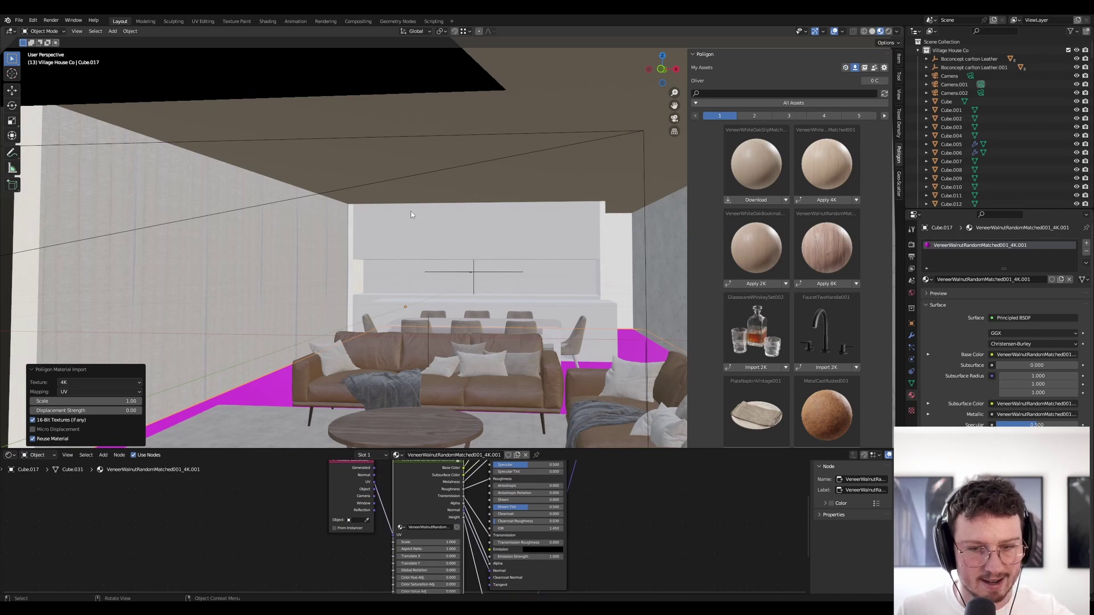
scroll(447, 529, up, 1)
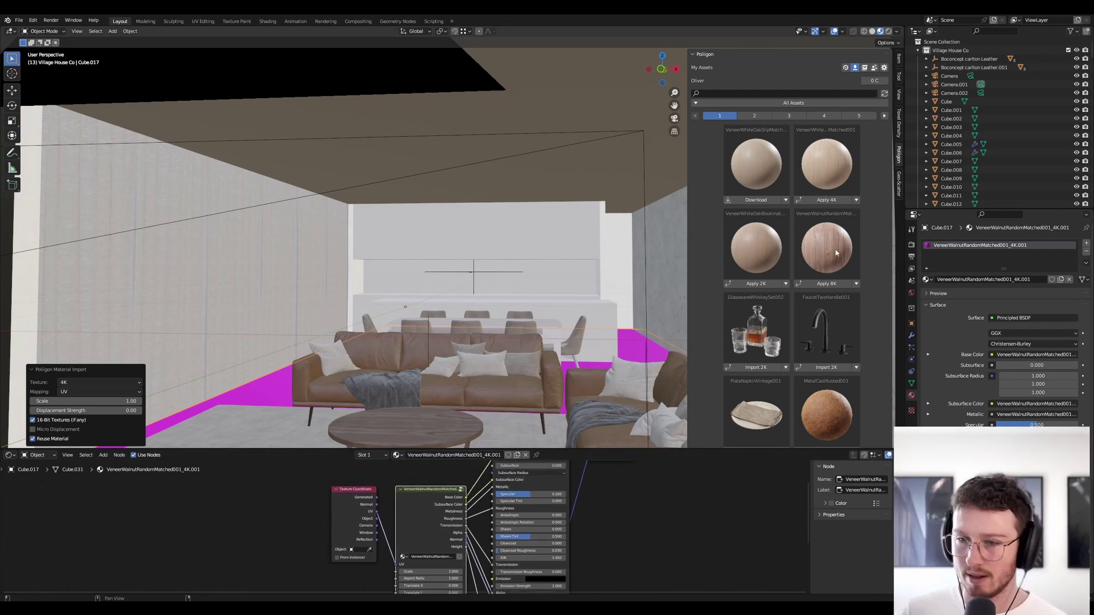
Apply the VeneerWhiteOakRandomMatched001 material in 4K to the floor, check its wood grain up close, and save the file
click(807, 283)
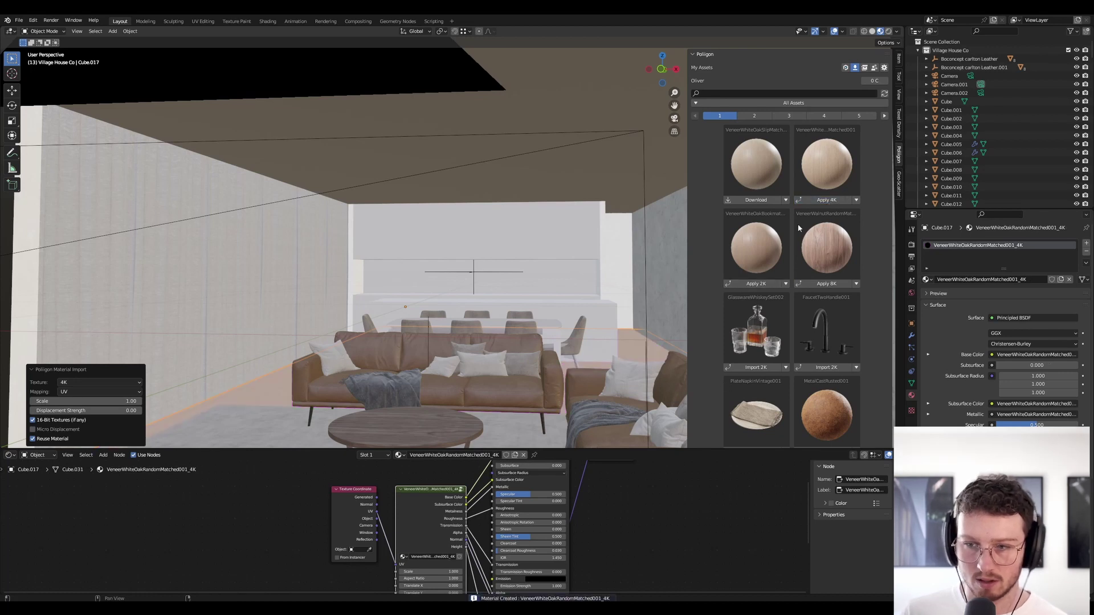
mouse_move(328, 331)
middle_down()
mouse_move(339, 334)
mouse_move(327, 332)
middle_up()
scroll(414, 254, up, 3)
scroll(237, 367, up, 4)
middle_drag(437, 354, 497, 238)
key(ctrl+s)
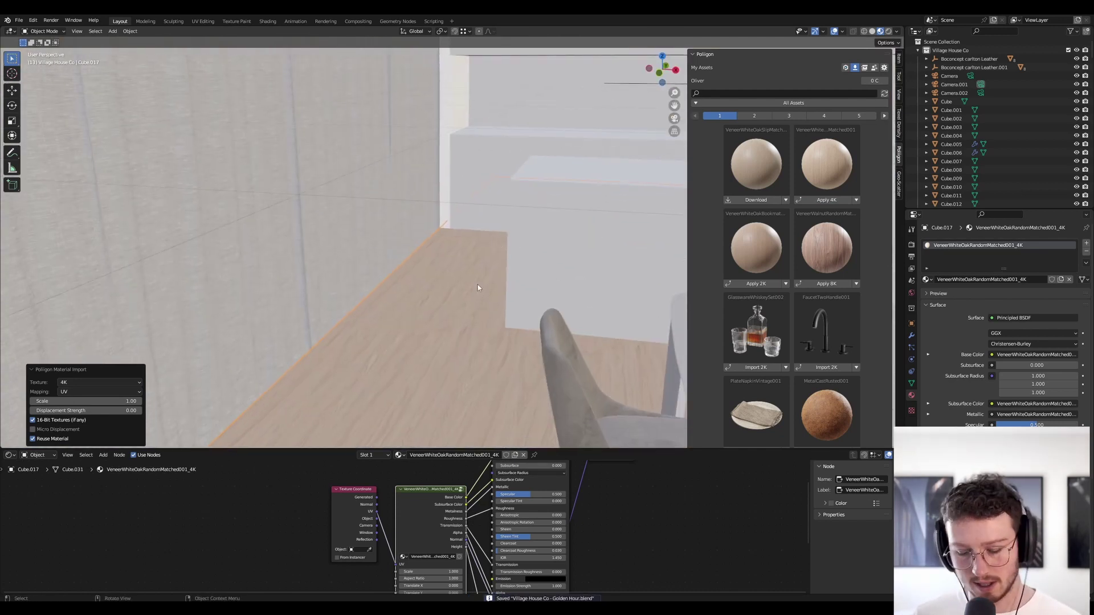
Select the rug under the coffee table and bring its material nodes into view
key(KP_0)
click(288, 324)
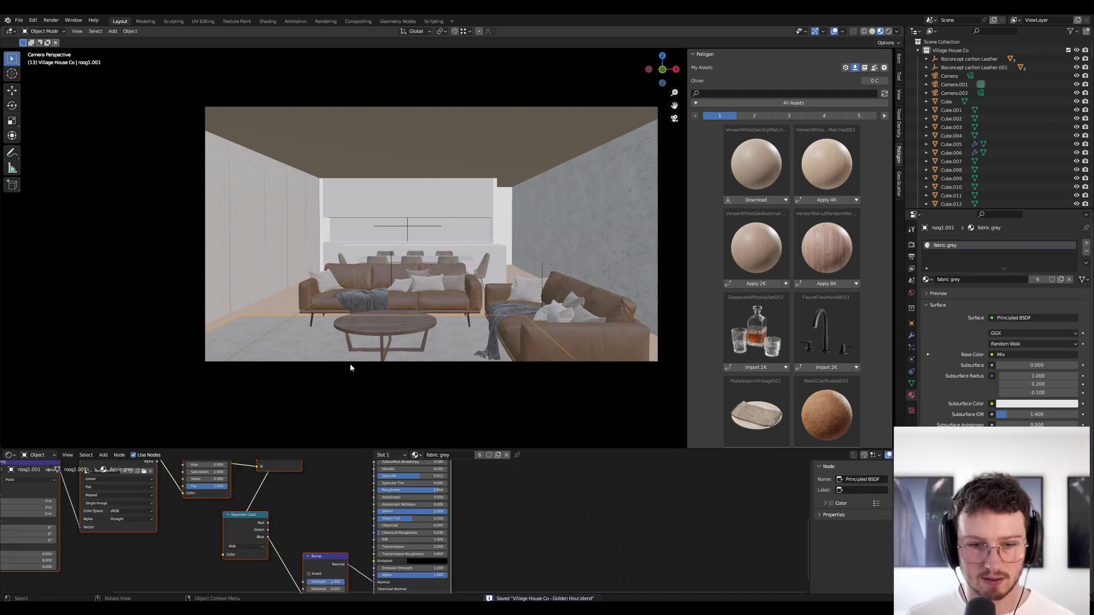
scroll(313, 326, up, 1)
middle_click(313, 326)
shift+middle_drag(312, 326, 614, 321)
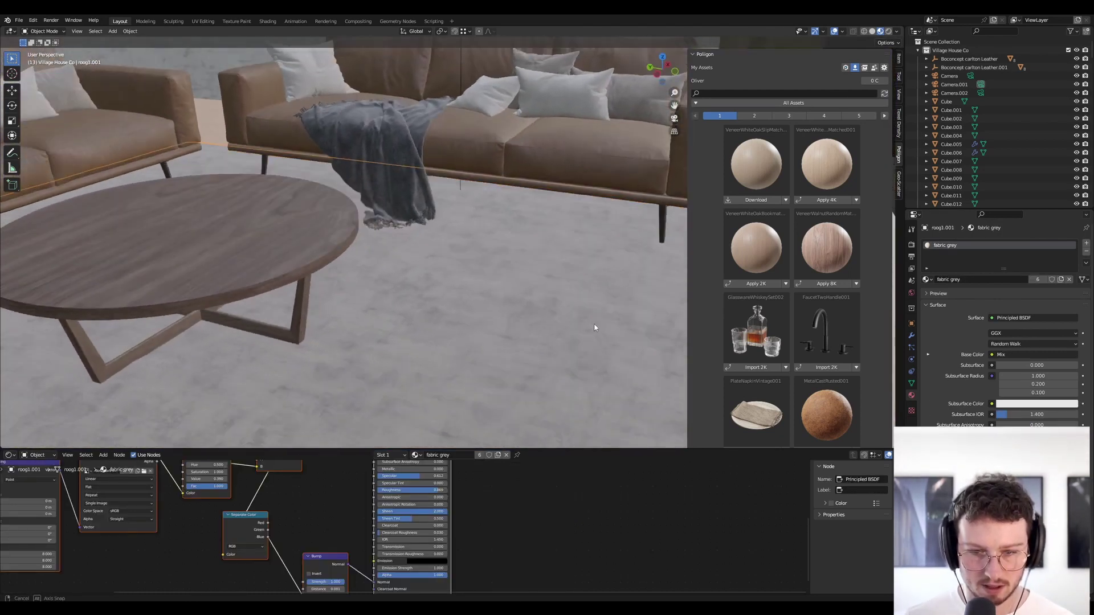
middle_drag(588, 329, 511, 337)
middle_drag(347, 520, 420, 570)
Try the FabricPlainGreenChenille005_2K material on the rug and look over its nodes
click(415, 455)
text(fab)
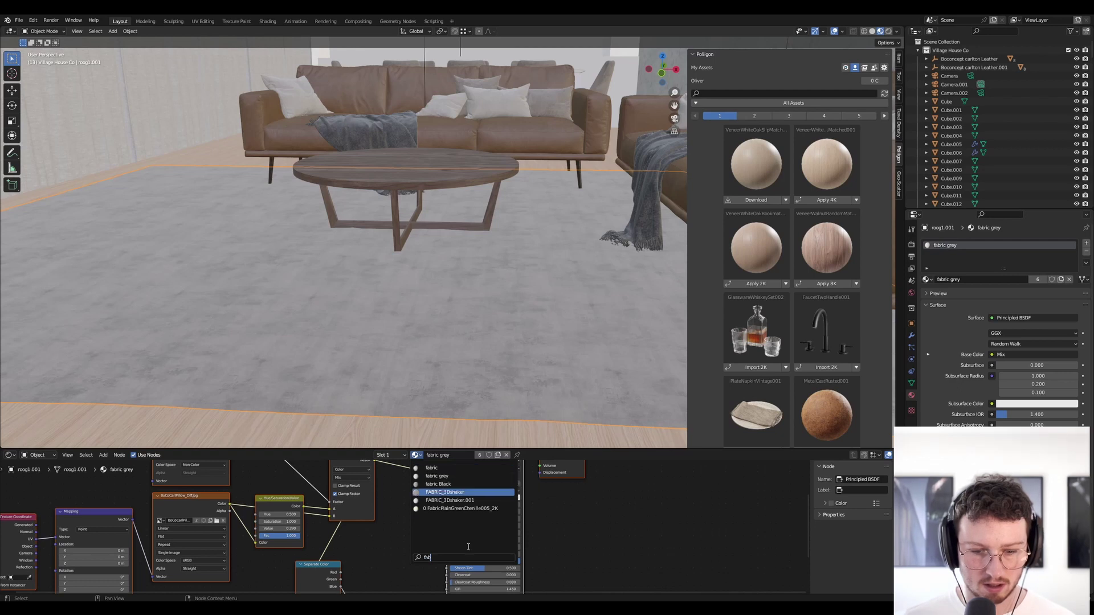
click(463, 508)
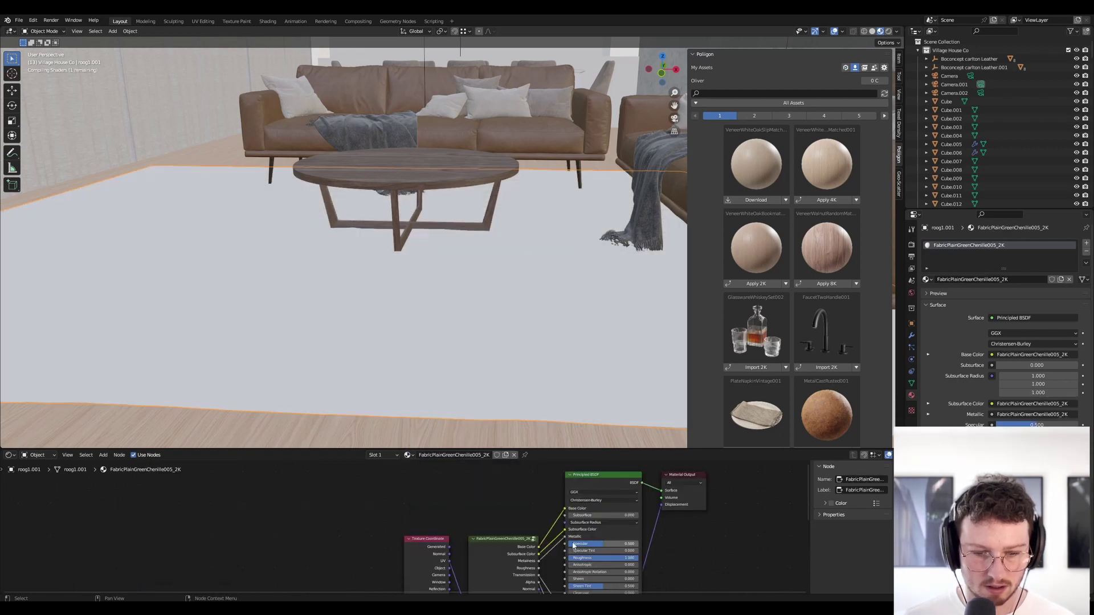
middle_drag(555, 556, 491, 506)
click(435, 491)
scroll(436, 494, down, 5)
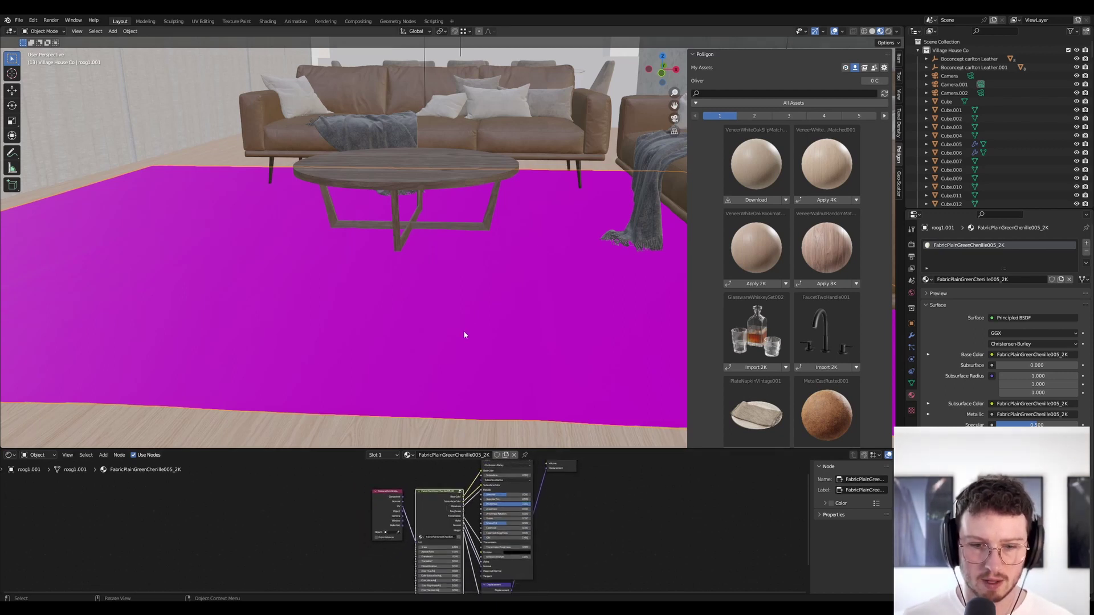
Assign fabric grey to the rug as a single-user copy and set its diffuse texture's hue to 1.000
click(406, 455)
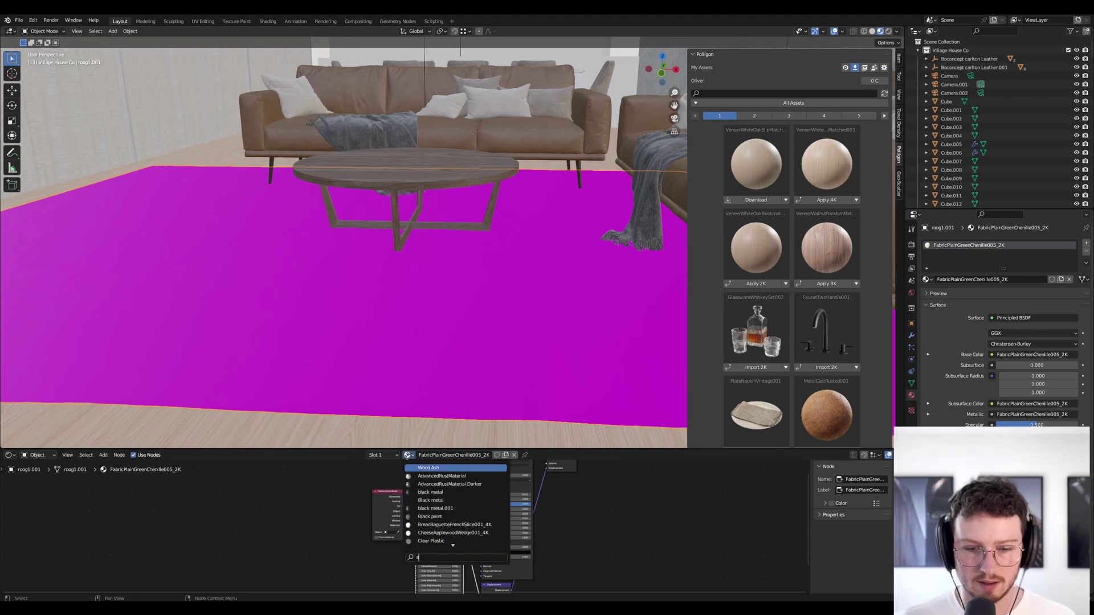
text(a)
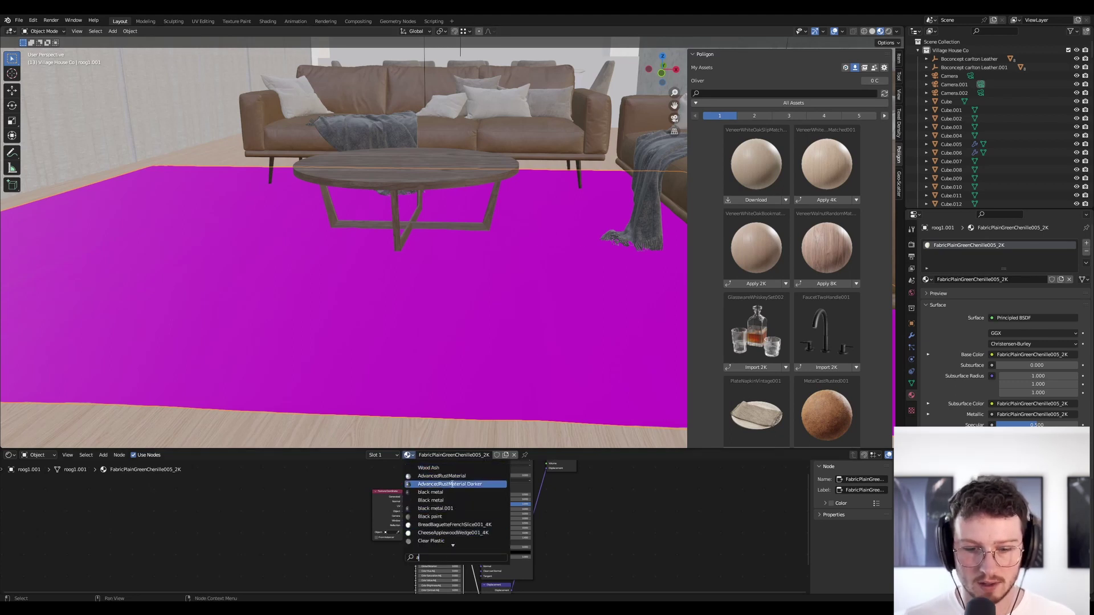
text(bb)
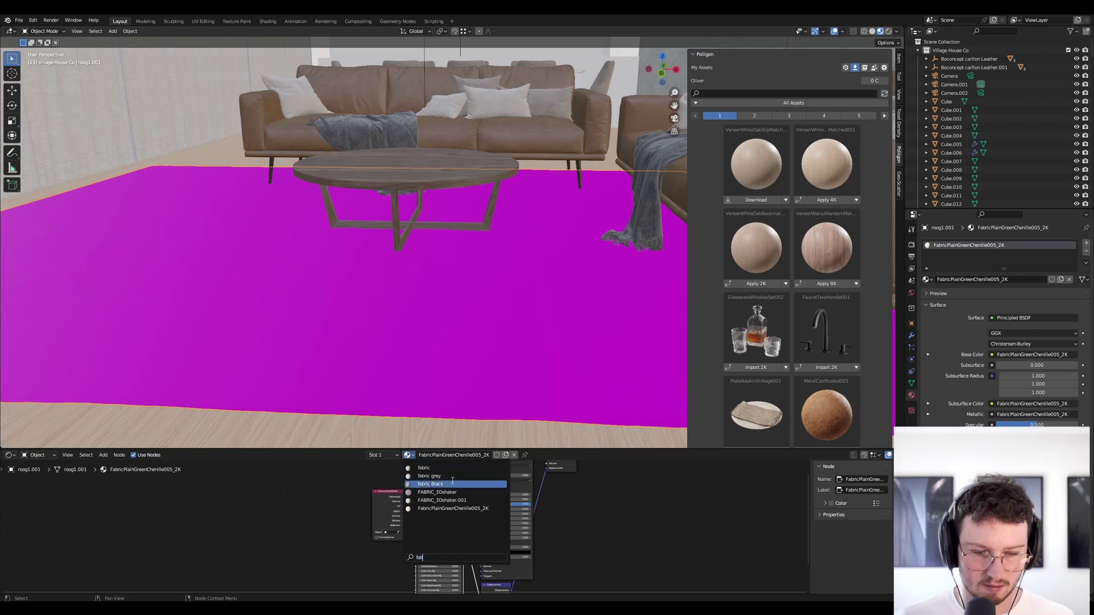
click(452, 475)
click(493, 455)
scroll(506, 545, up, 5)
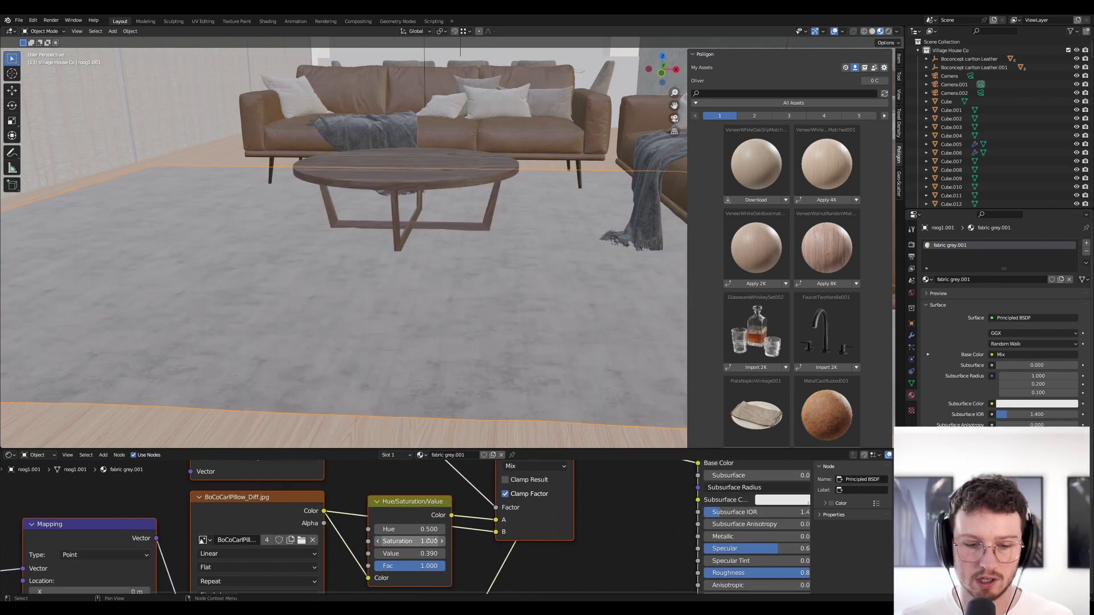
drag(428, 530, 353, 530)
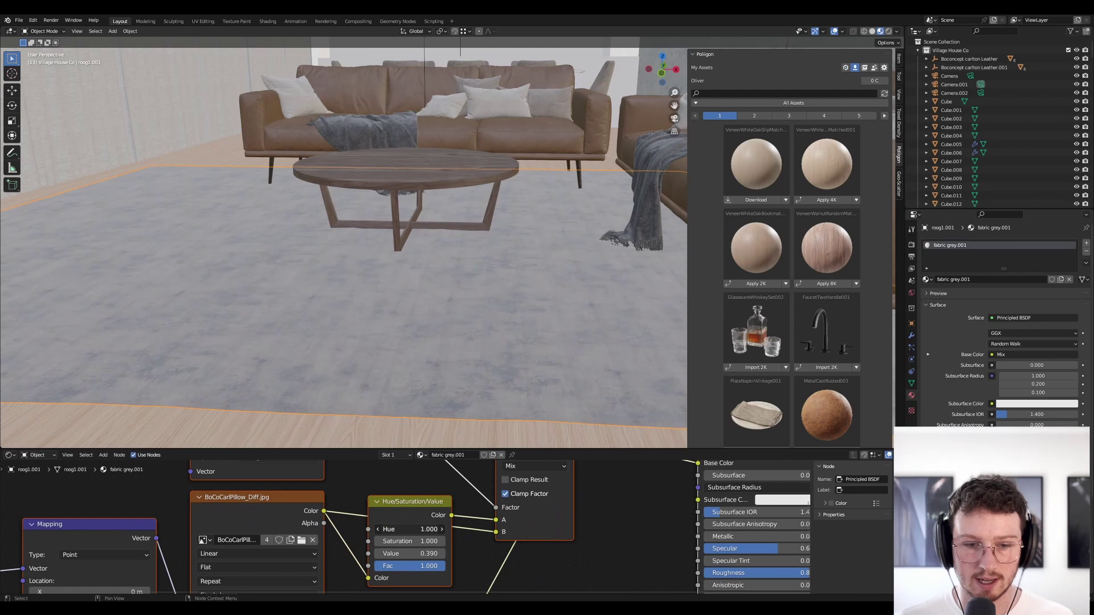
Try a higher Value in the rug material's Hue/Saturation/Value node, and undo the latest adjustments
drag(399, 529, 415, 553)
scroll(518, 548, down, 8)
middle_drag(538, 513, 542, 582)
scroll(512, 544, up, 2)
scroll(515, 353, up, 5)
scroll(528, 353, up, 4)
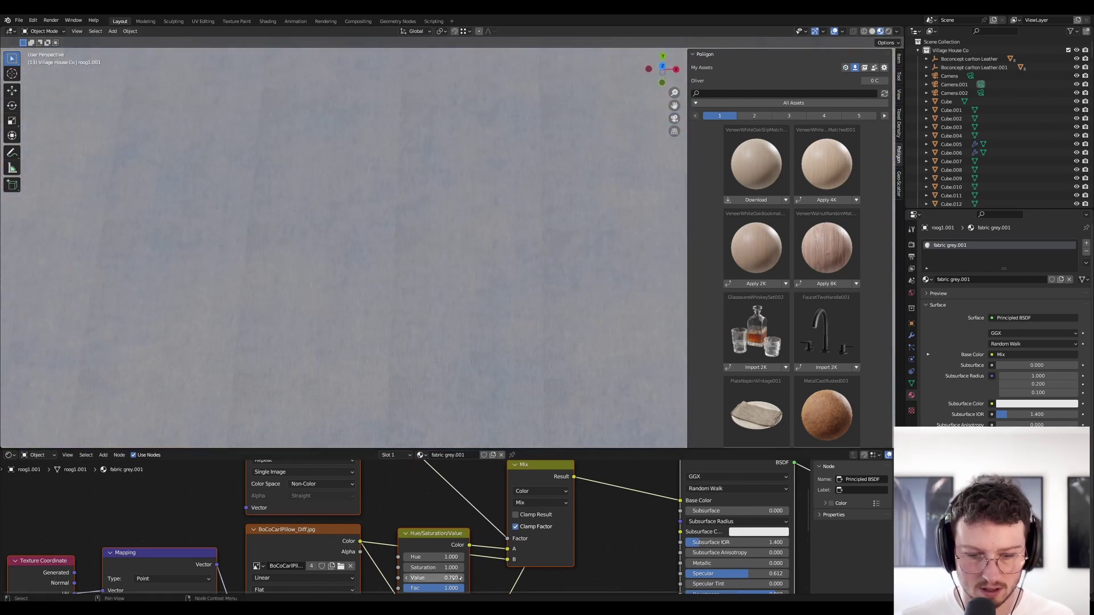
middle_drag(465, 577, 469, 556)
drag(445, 569, 468, 567)
key(ctrl+z)
key(ctrl+z)
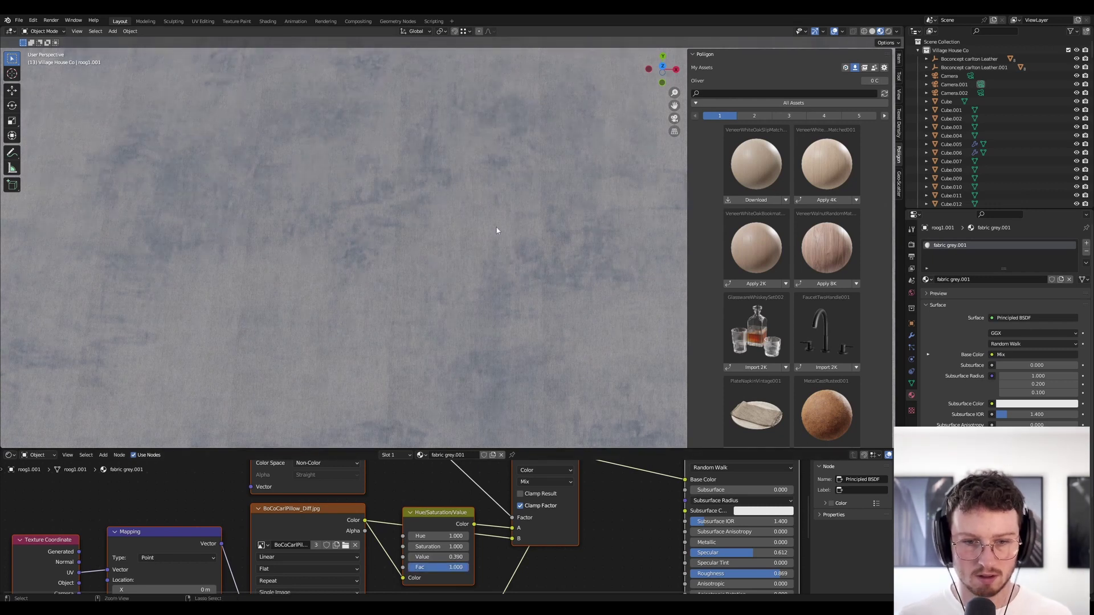
Set the rug material's Hue/Saturation/Value node to a value of 1.090 and a saturation of 0.000
drag(445, 557, 507, 557)
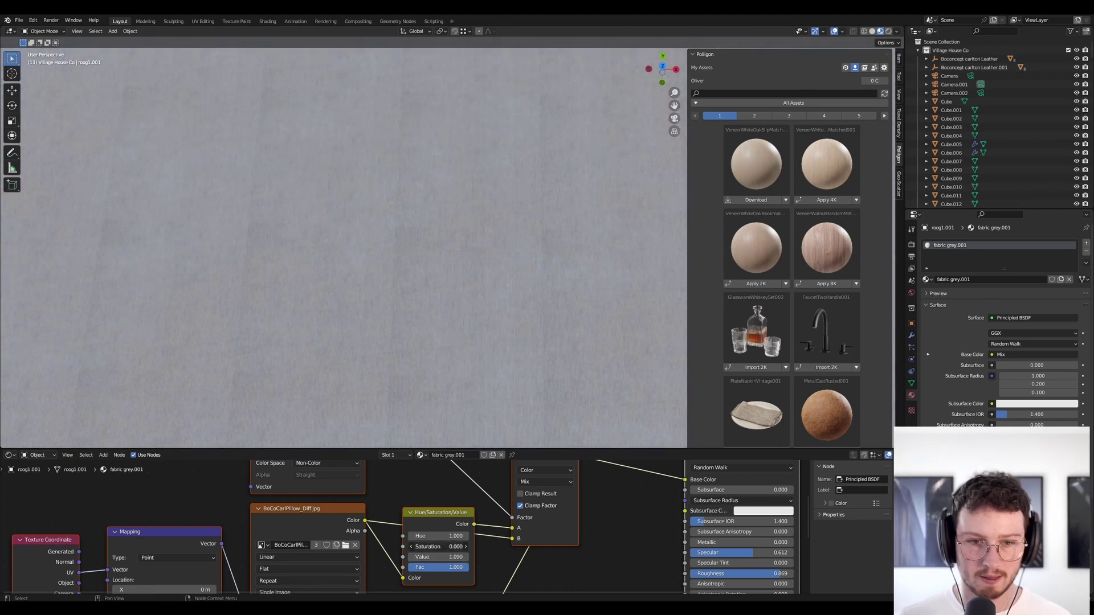
Try feeding the Taylor_Mix.jpg texture directly into the rug material's Base Color, undo it and save the file
middle_drag(488, 590, 502, 510)
scroll(501, 510, down, 8)
middle_drag(436, 463, 427, 508)
scroll(427, 509, up, 3)
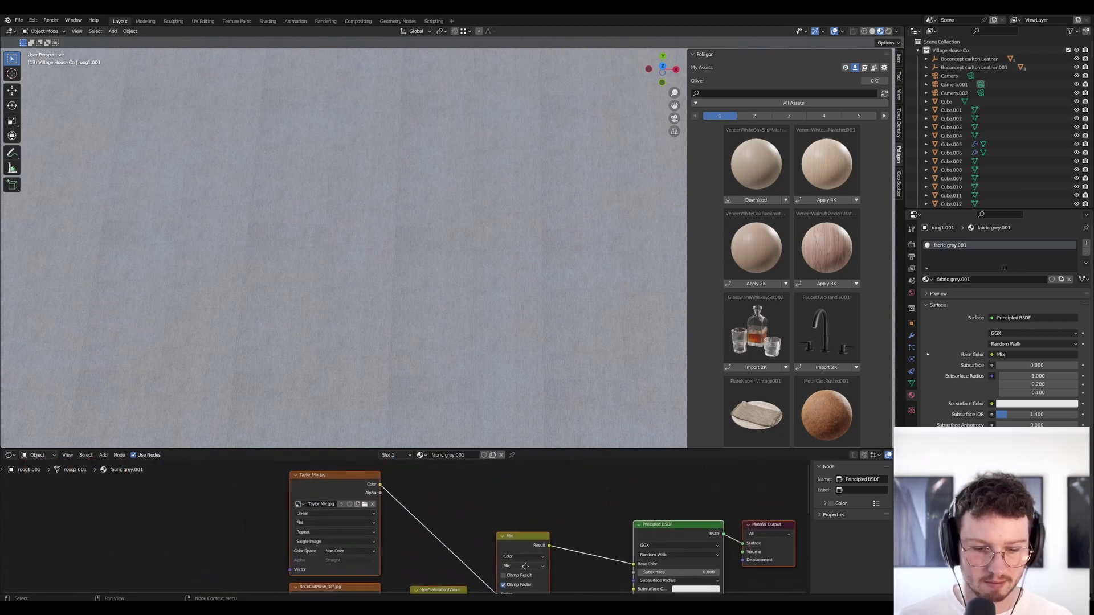
middle_drag(506, 571, 491, 540)
drag(481, 553, 621, 528)
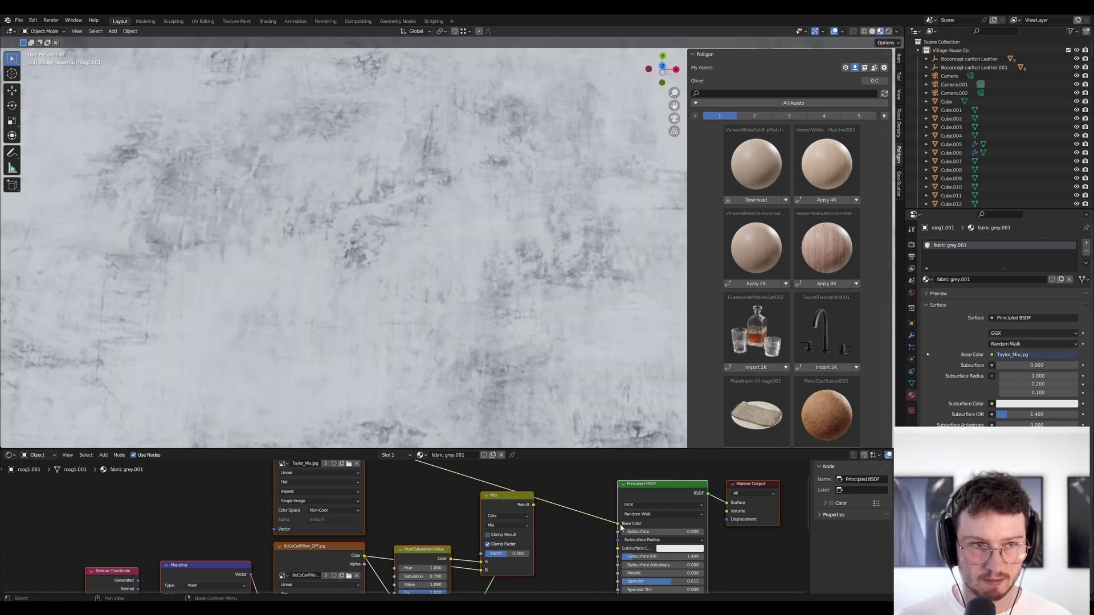
ctrl+middle_drag(376, 295, 377, 225)
key(ctrl+s)
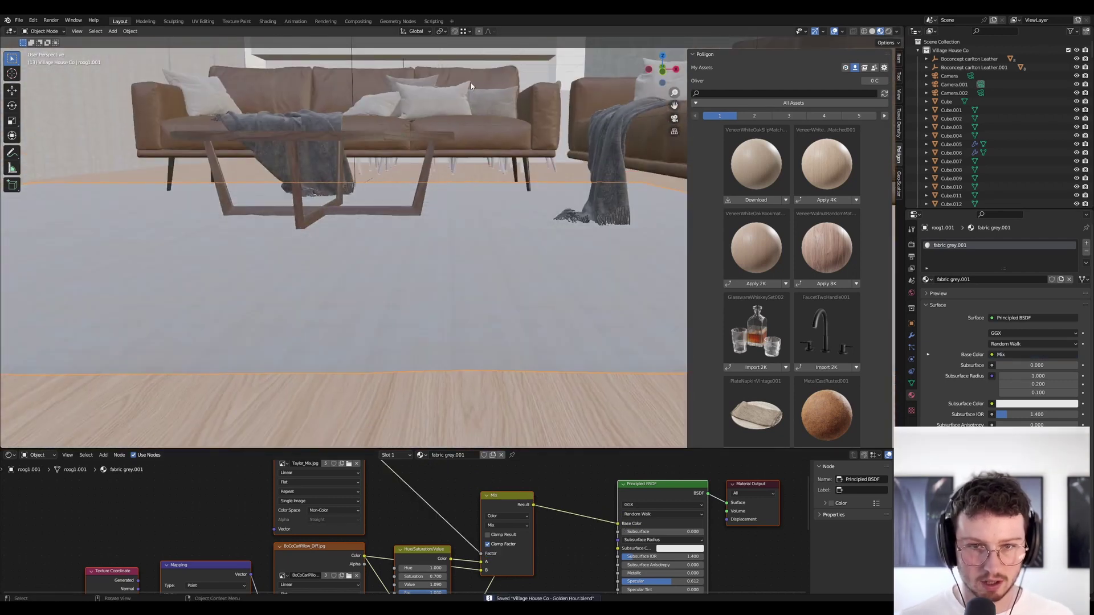
Check the sofa pillow's material, assign the same fabric material to the rug and save the file
click(443, 103)
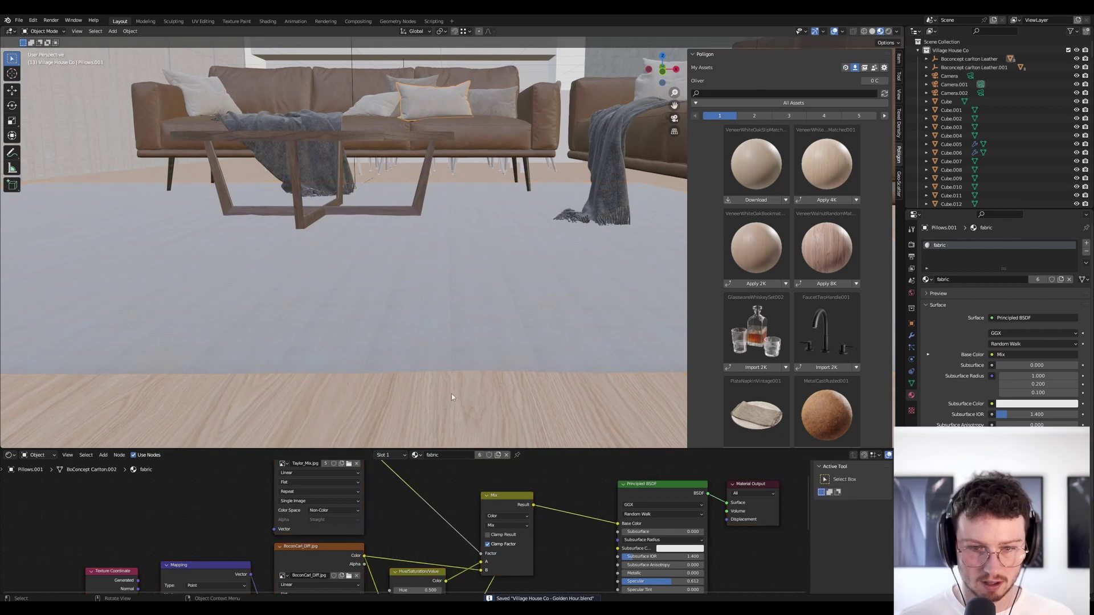
middle_drag(442, 177, 400, 262)
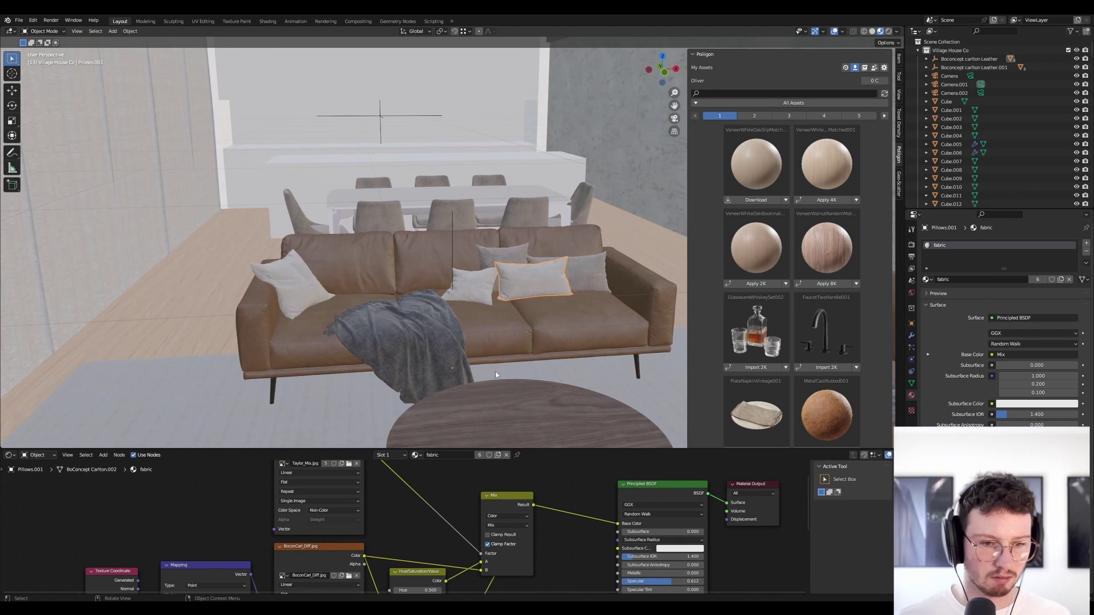
middle_drag(494, 370, 392, 200)
click(285, 277)
click(327, 334)
click(421, 455)
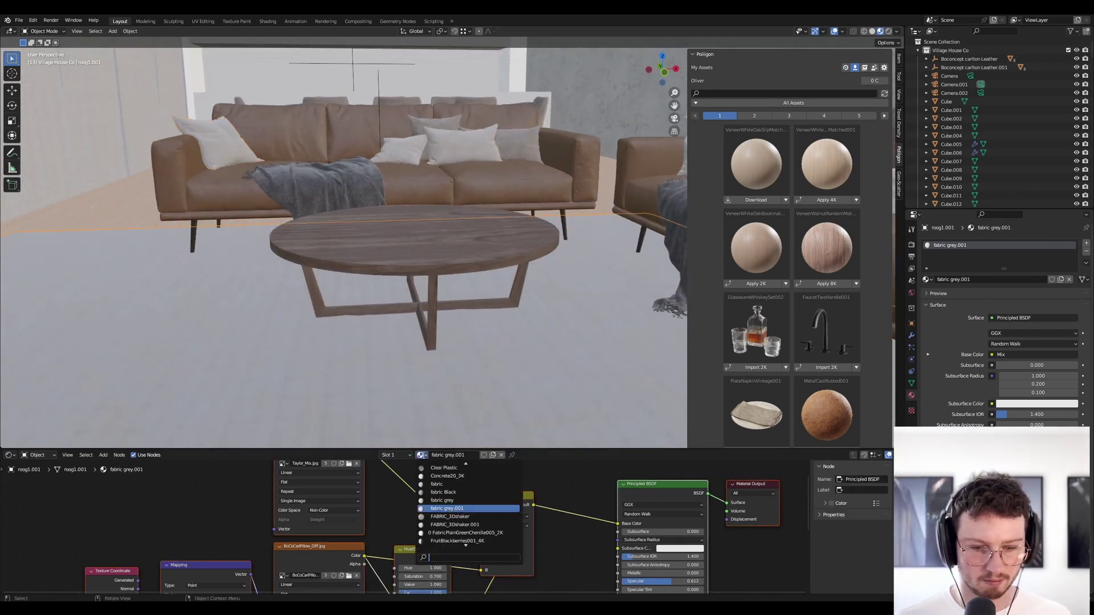
click(453, 484)
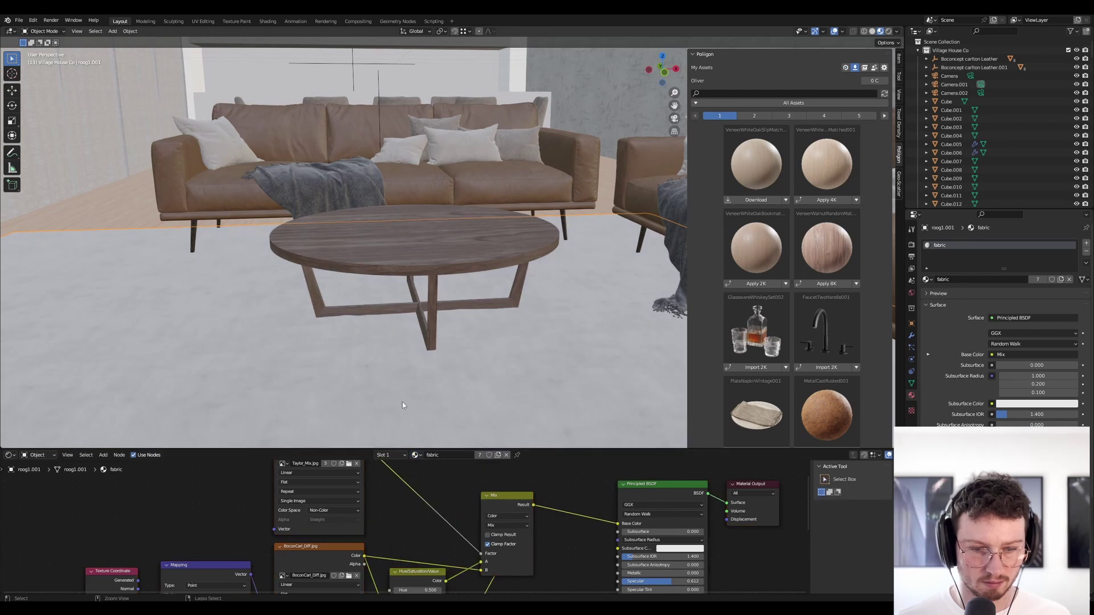
key(ctrl+s)
Look through the scene camera and preview the living room with rendered shading
key(KP_0)
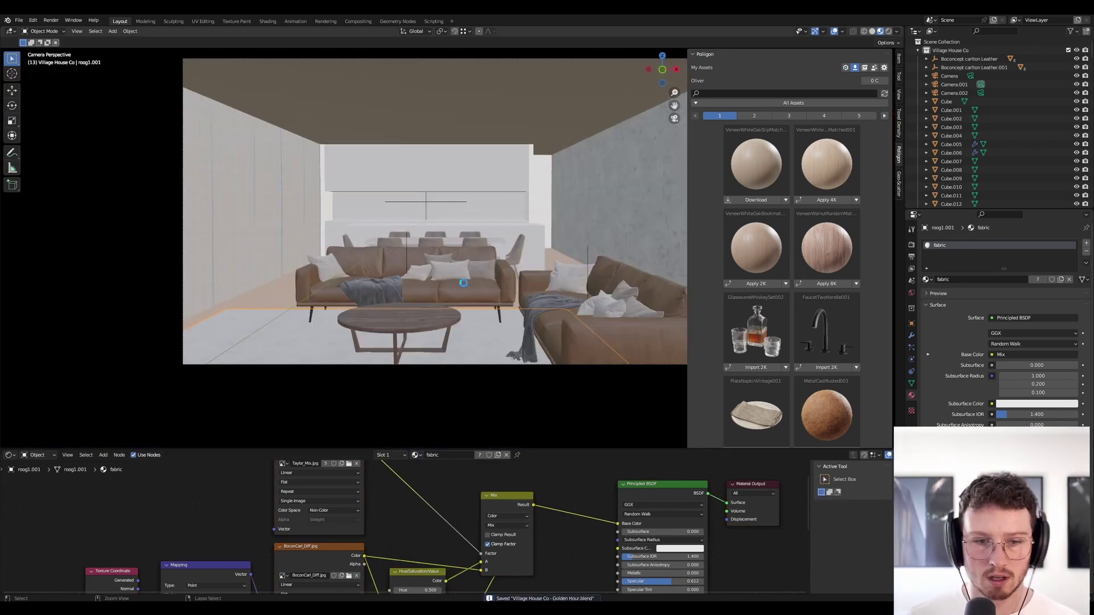
shift+middle_drag(493, 249, 454, 273)
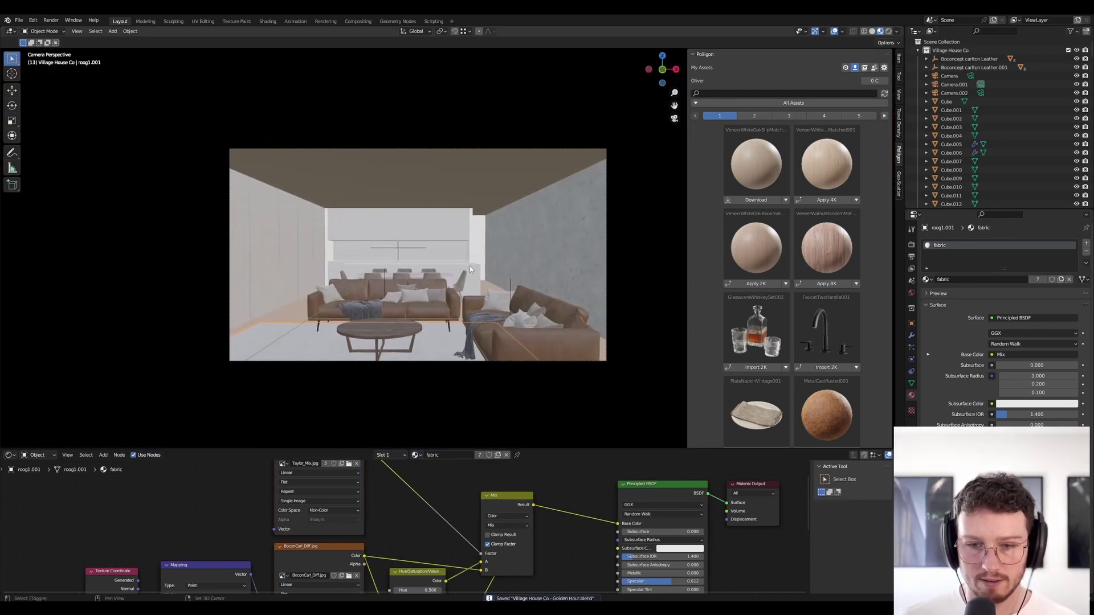
click(889, 32)
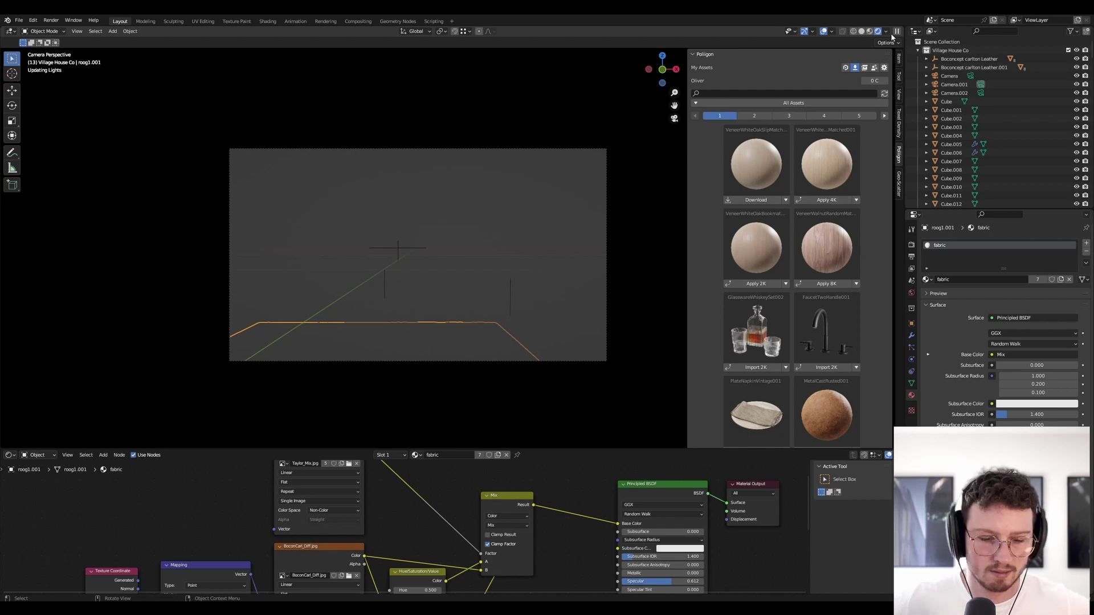
Switch to the Blender window with the curtain model file and close it without saving the changes
mouse_move(447, 609)
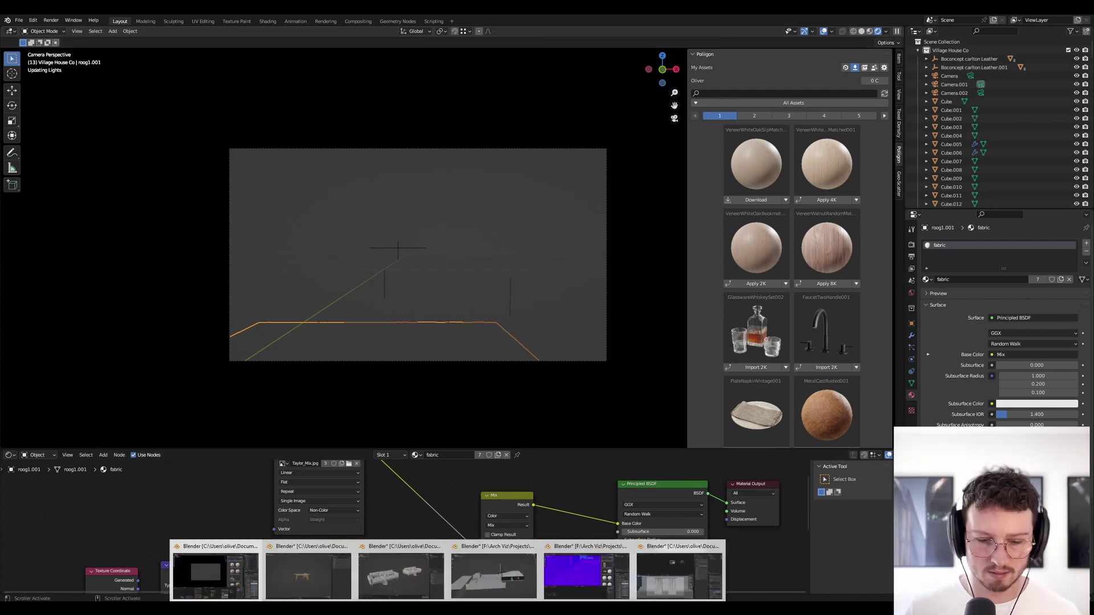
click(720, 549)
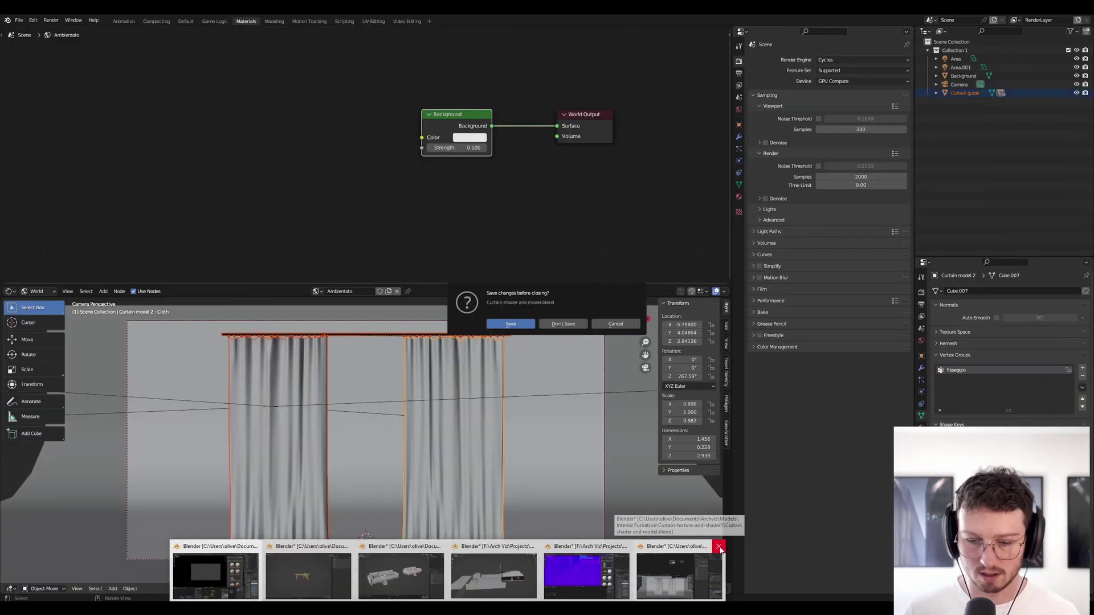
right_click(692, 561)
click(549, 322)
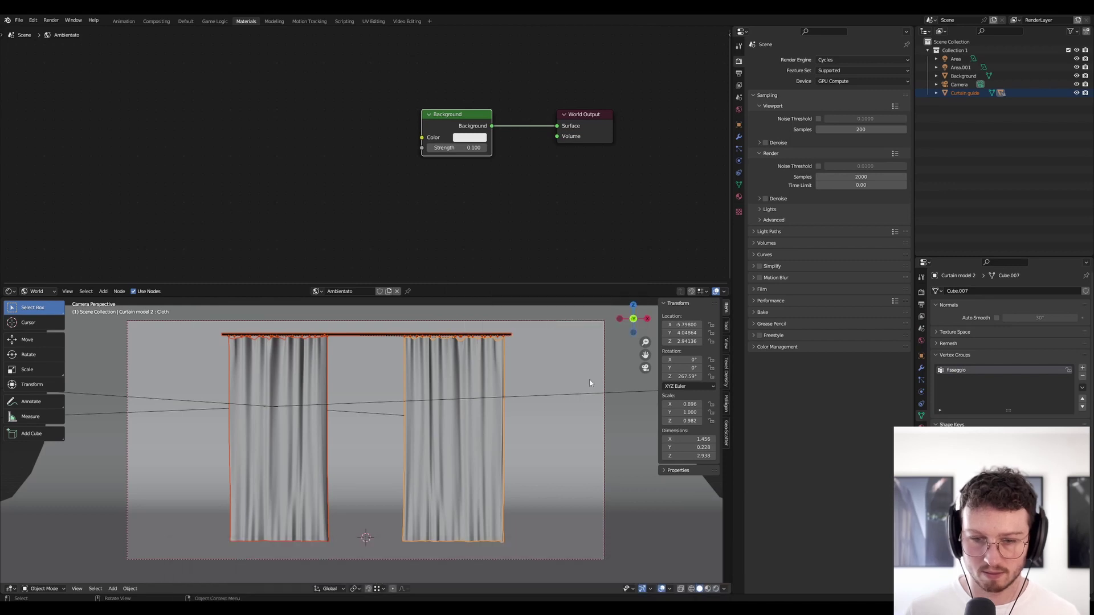
click(1086, 11)
click(586, 329)
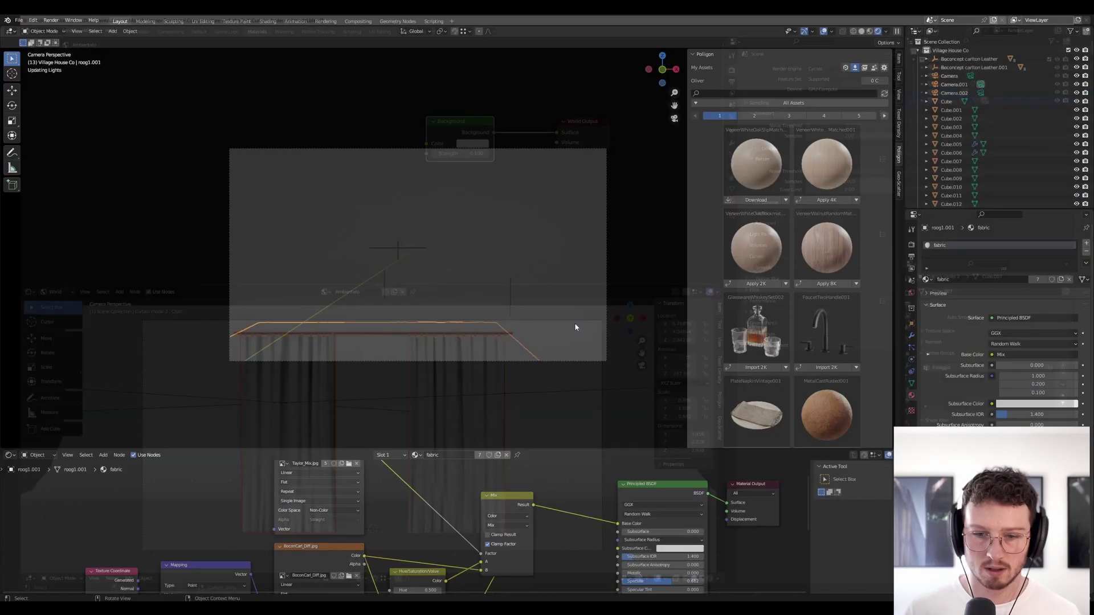
Switch to the Ash House House.blend window, look around its kitchen interior and close it without saving
mouse_move(447, 614)
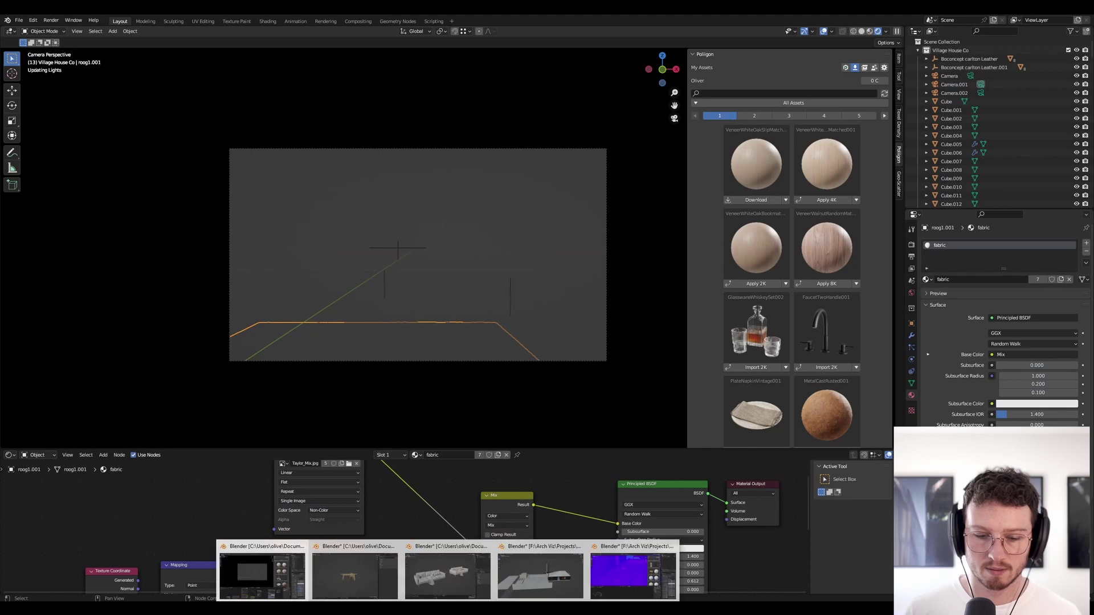
click(540, 572)
scroll(469, 231, up, 6)
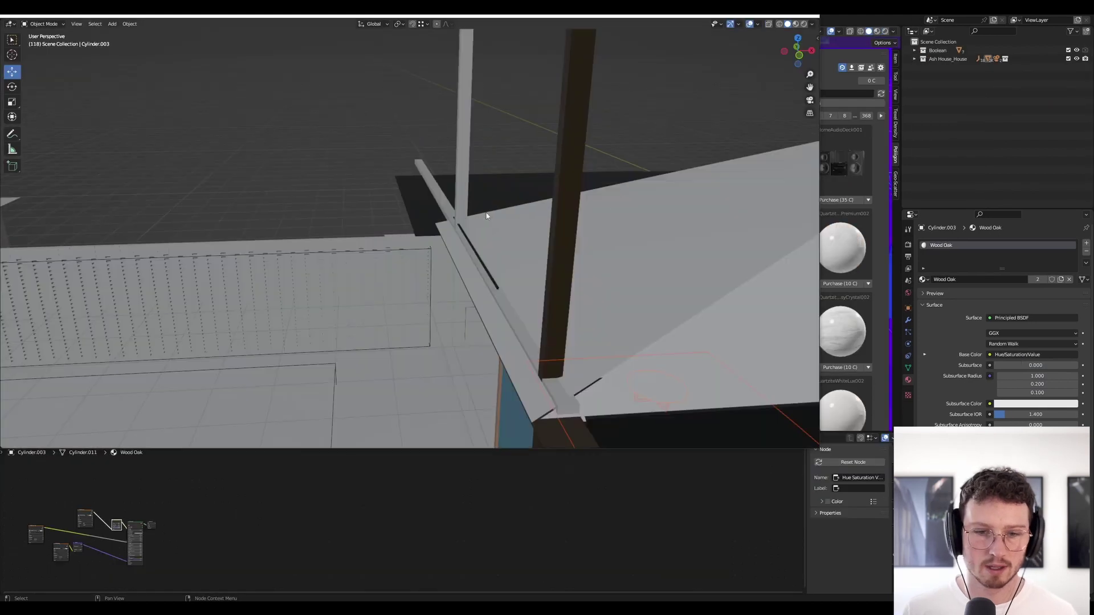
middle_drag(399, 245, 481, 256)
scroll(483, 261, up, 2)
scroll(484, 262, up, 5)
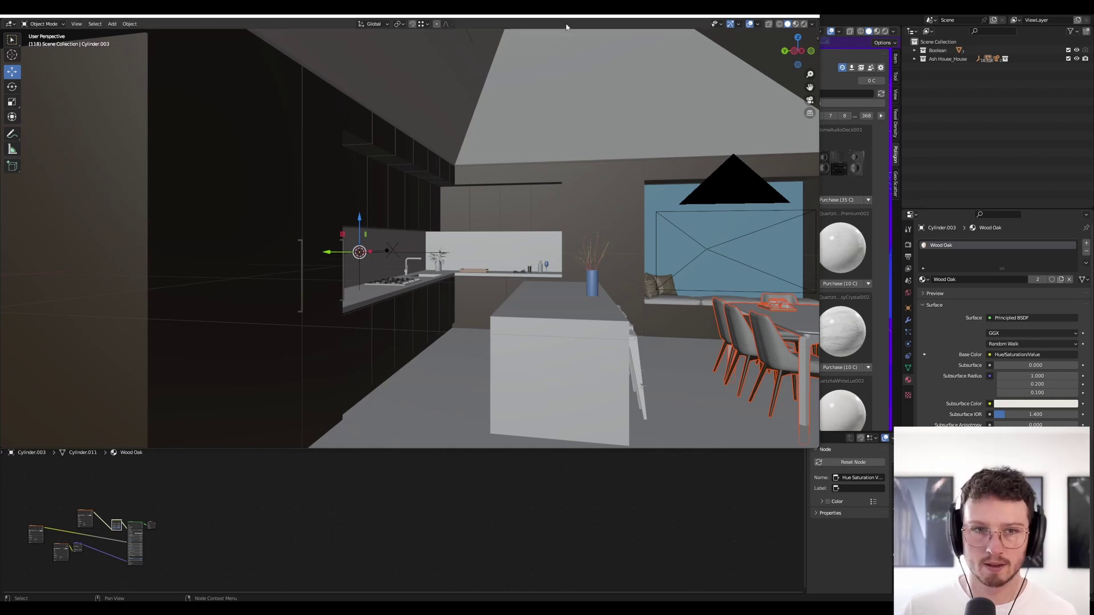
drag(572, 10, 578, 55)
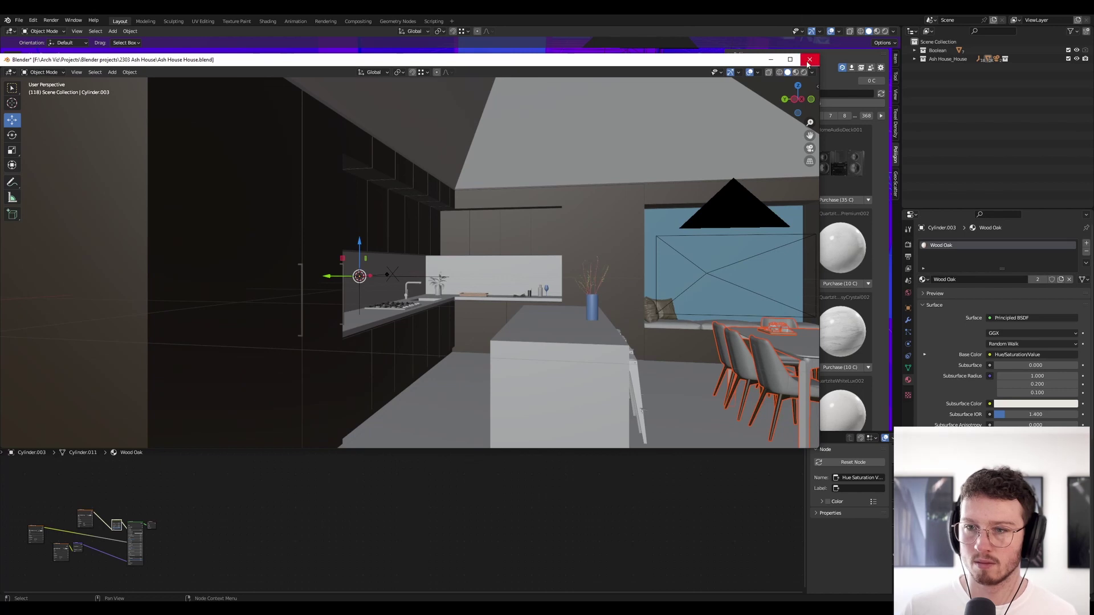
click(807, 64)
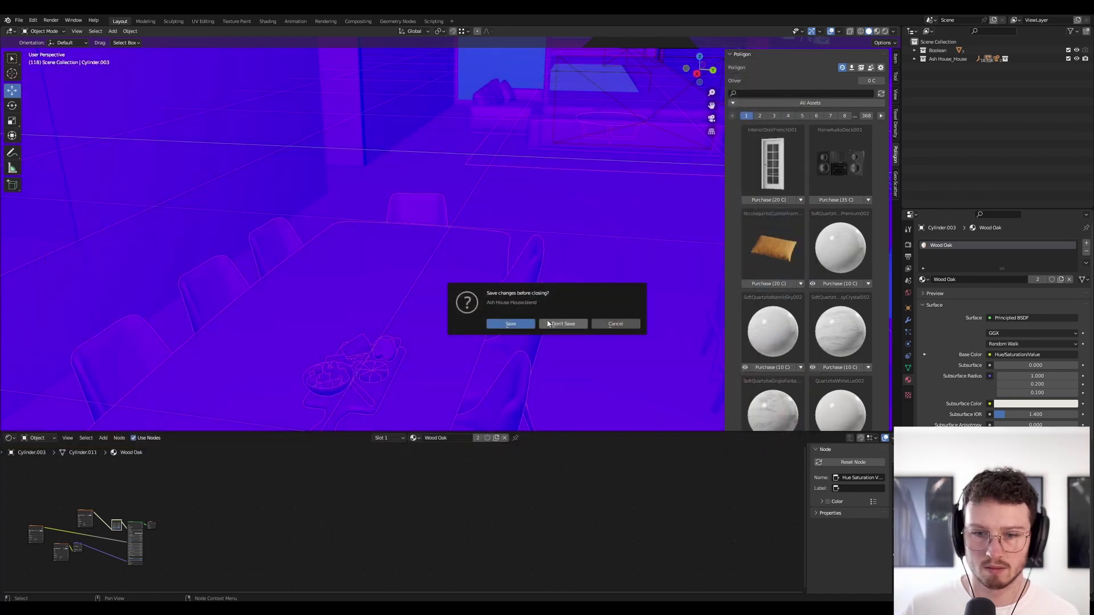
click(559, 326)
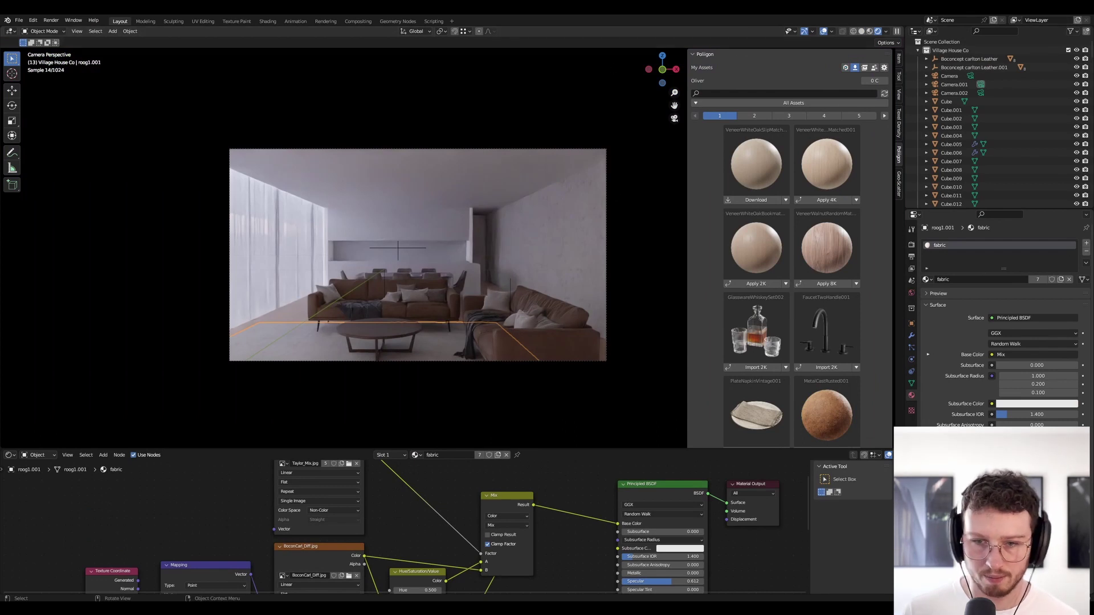
Save the village house file and brighten the rendered view through the scene's render settings
key(ctrl+s)
scroll(1049, 344, down, 5)
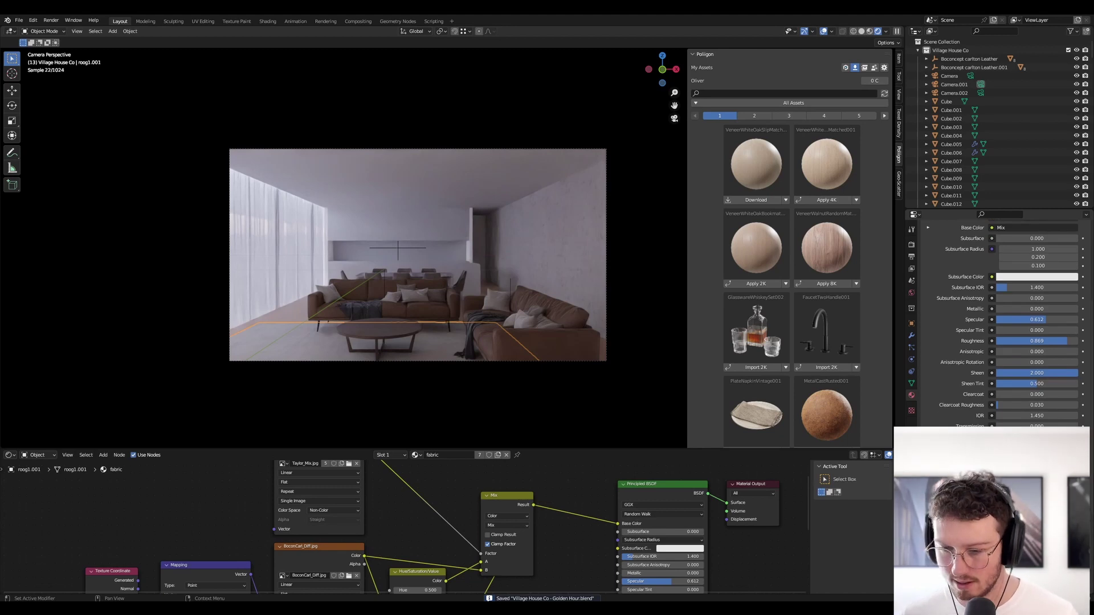
scroll(922, 234, down, 5)
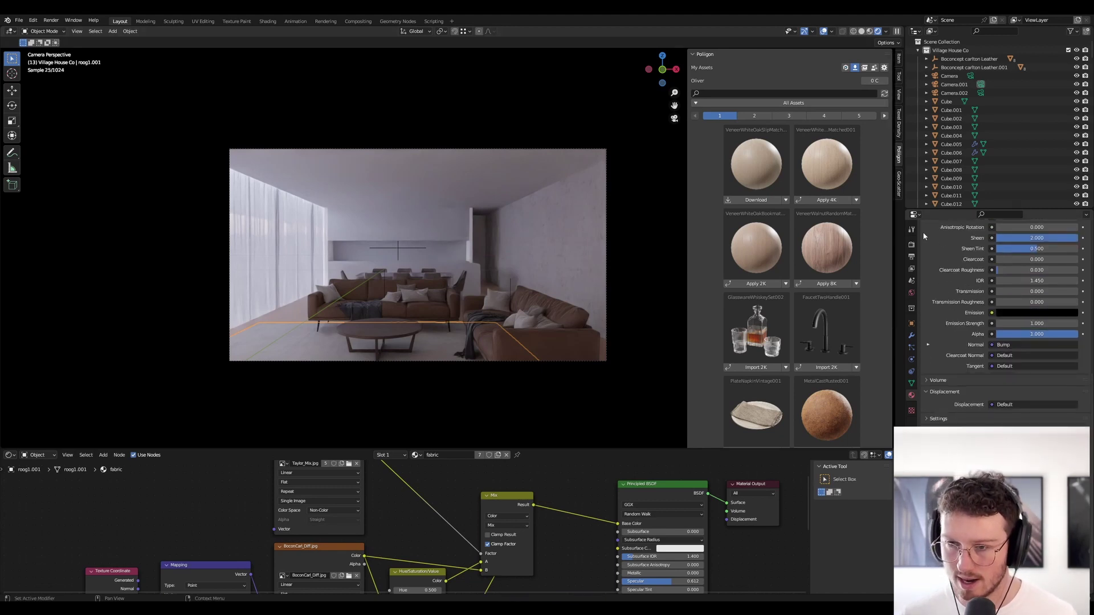
click(910, 244)
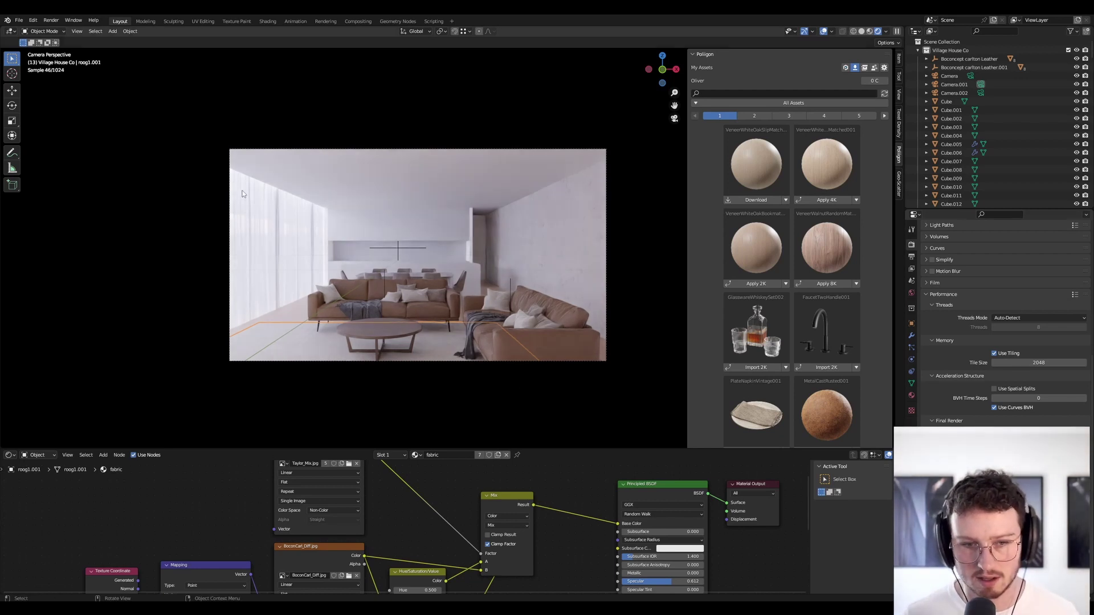
Set the Translucency of the curtain material's Curtain base shader to about 0.6 and save the file
click(291, 269)
key(ctrl+s)
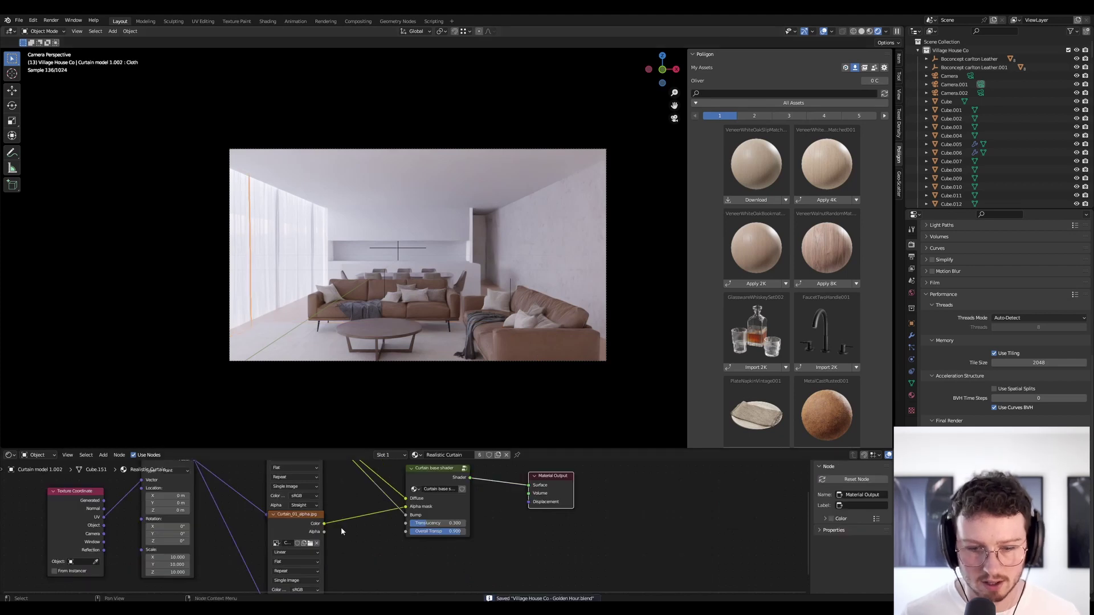
middle_drag(407, 543, 425, 555)
drag(464, 536, 449, 537)
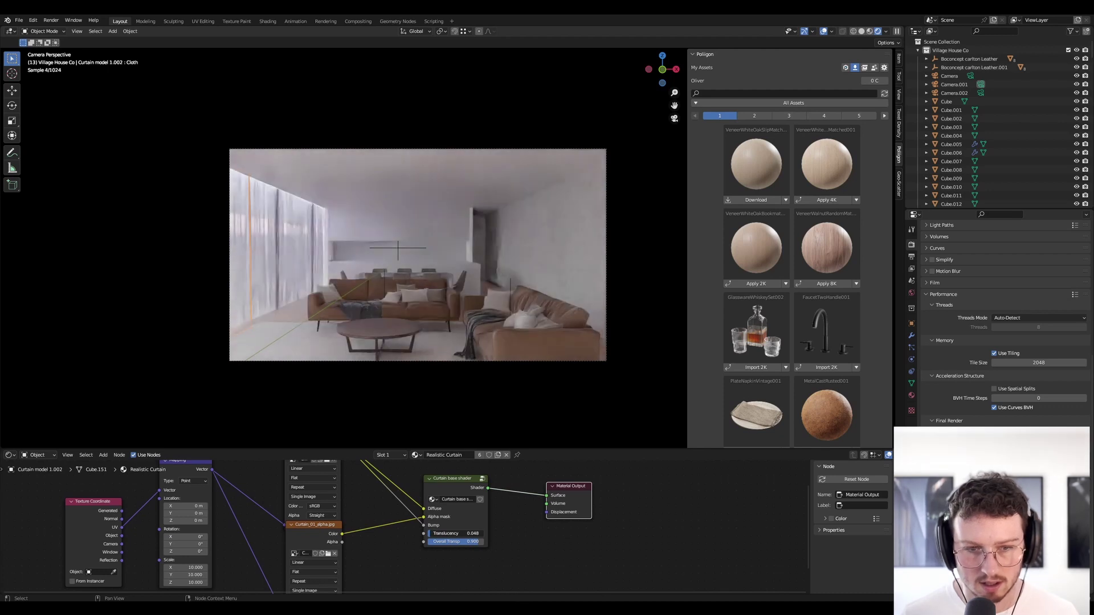
drag(449, 536, 482, 539)
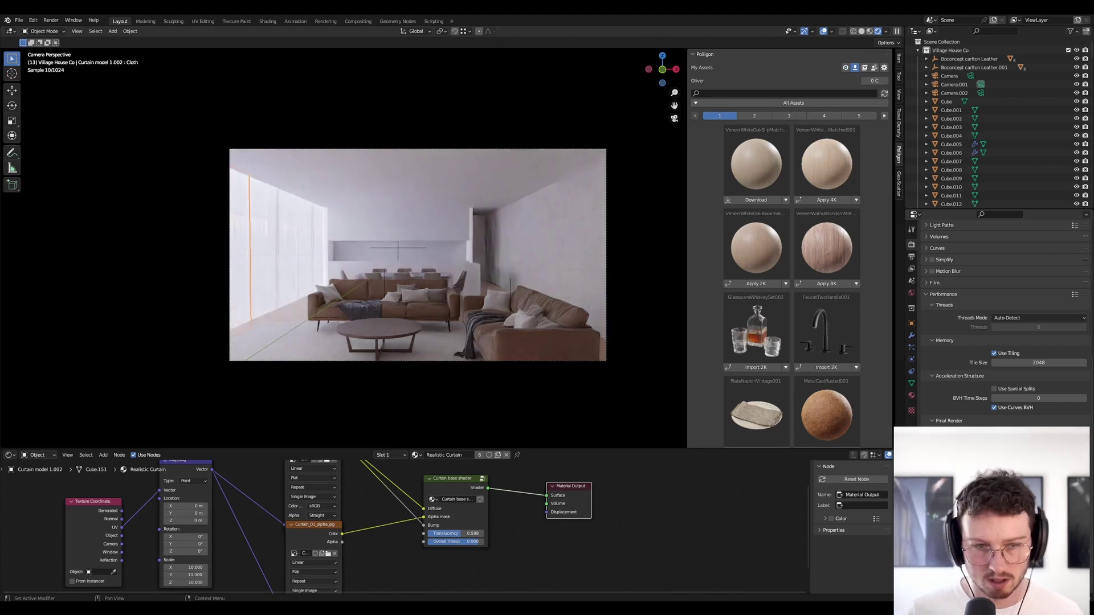
key(ctrl+s)
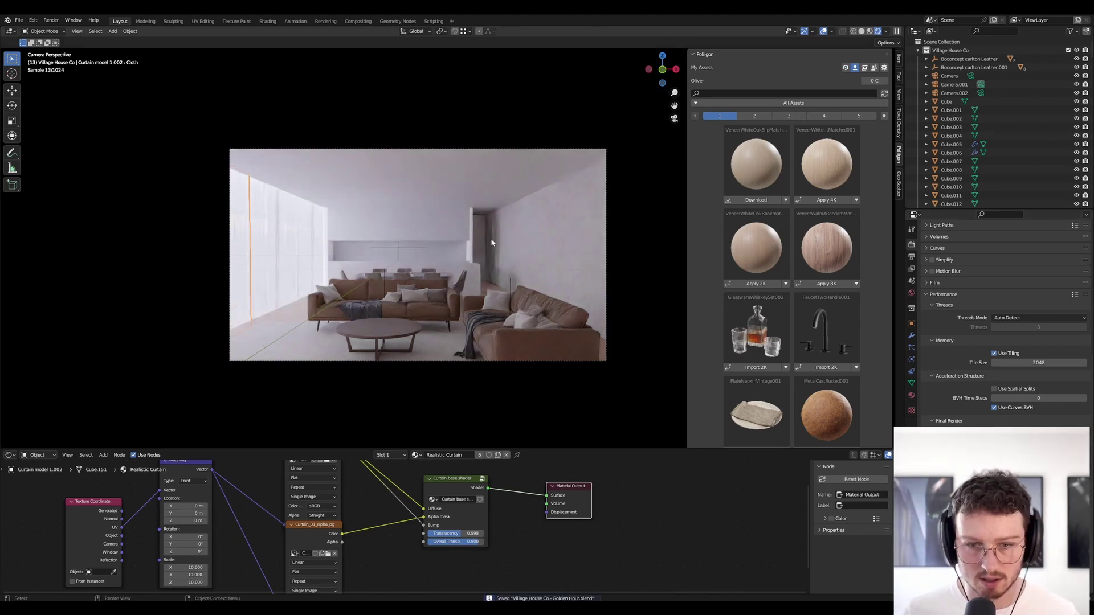
Move the rammed earth wall Cube.010 about -0.82 m along the X axis, and delete it
click(477, 229)
key(g)
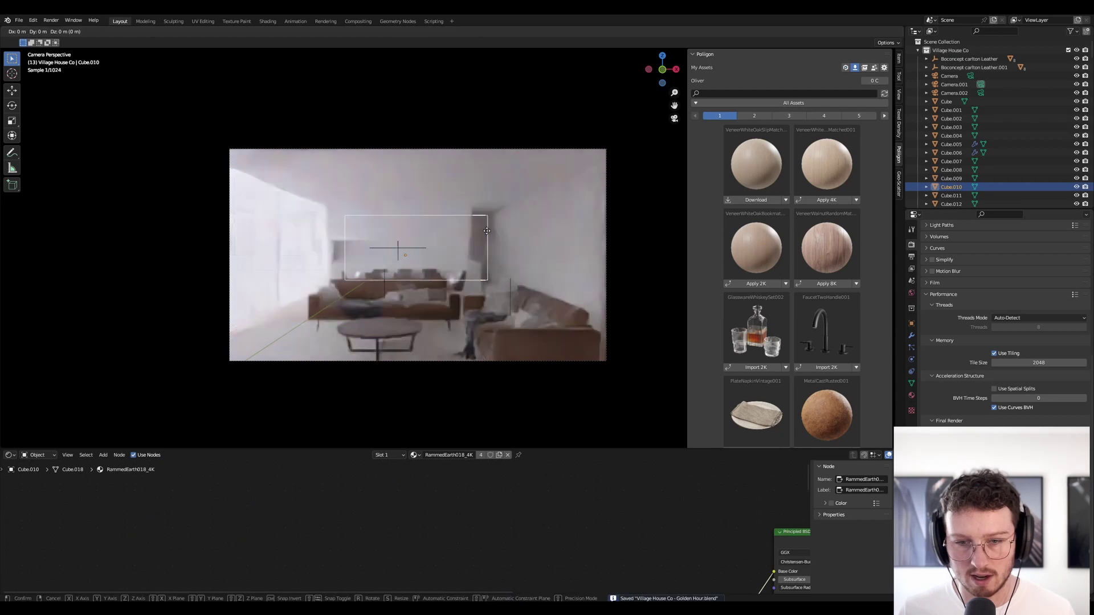
key(x)
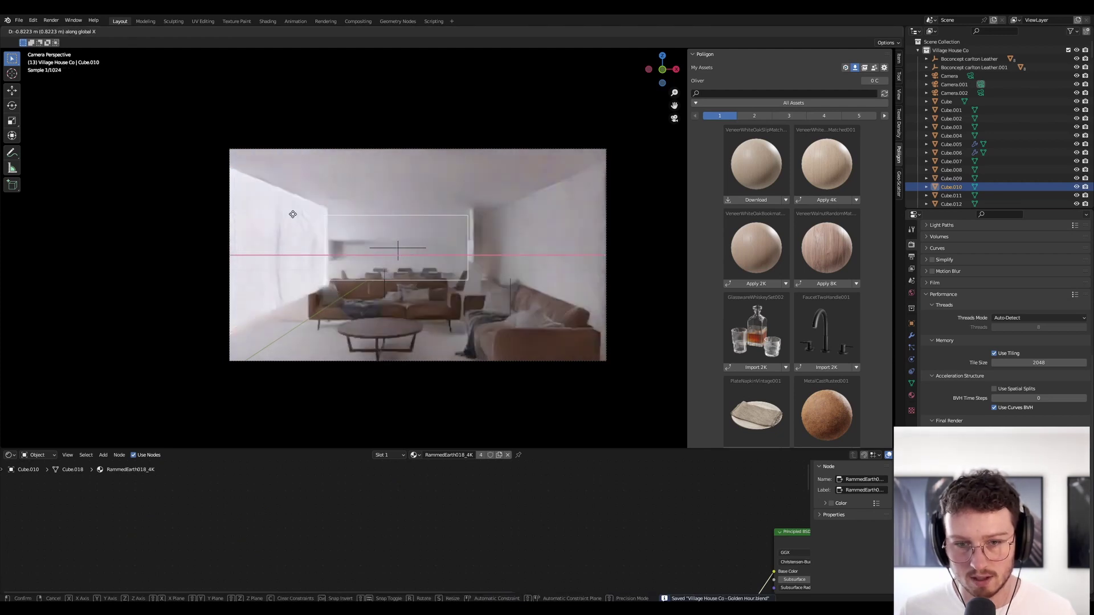
click(292, 214)
key(g)
key(x)
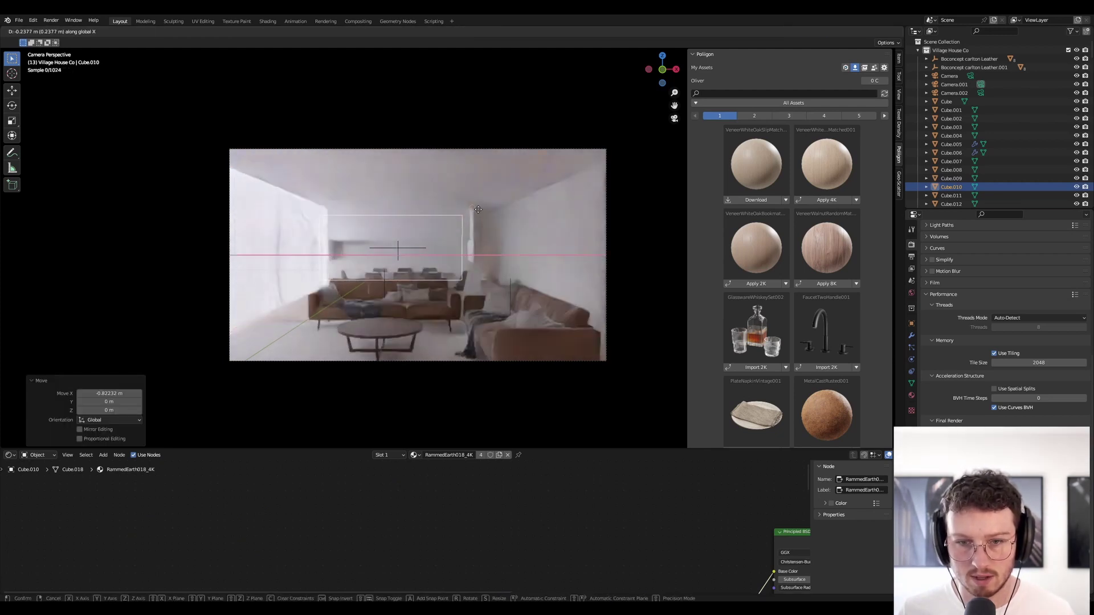
right_click(478, 212)
key(Delete)
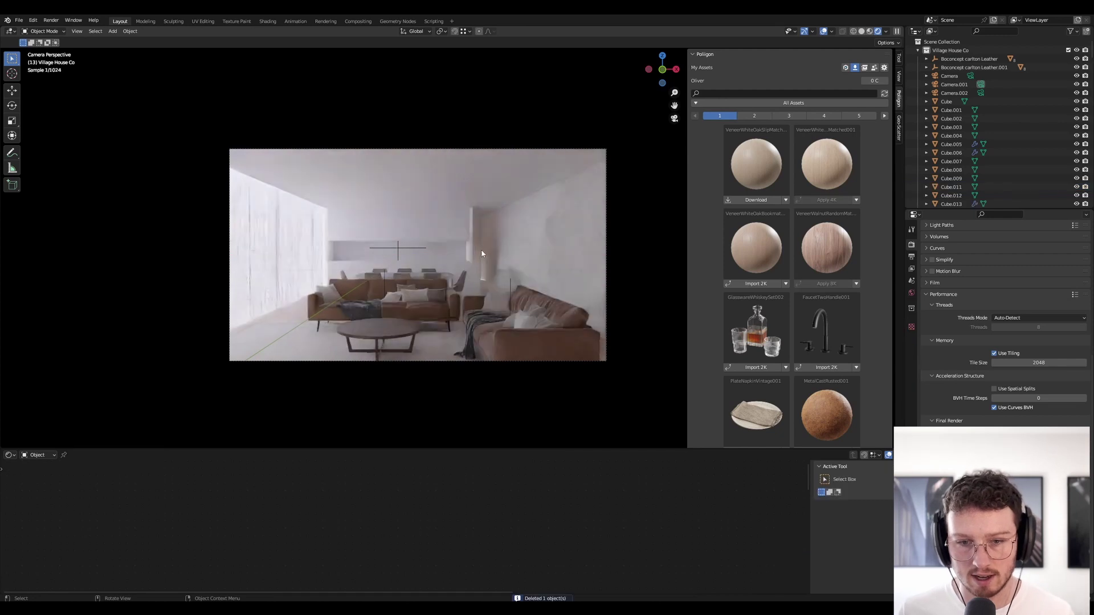
Try deleting the wall piece Cube.142 beside the hallway opening, undo the deletion and save the file
click(478, 256)
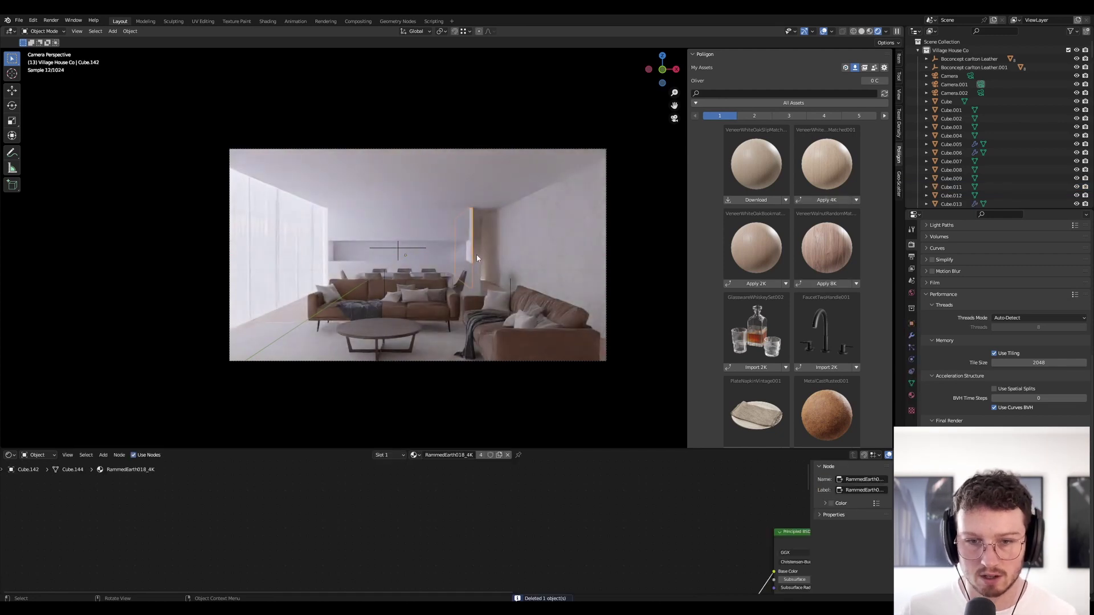
key(Delete)
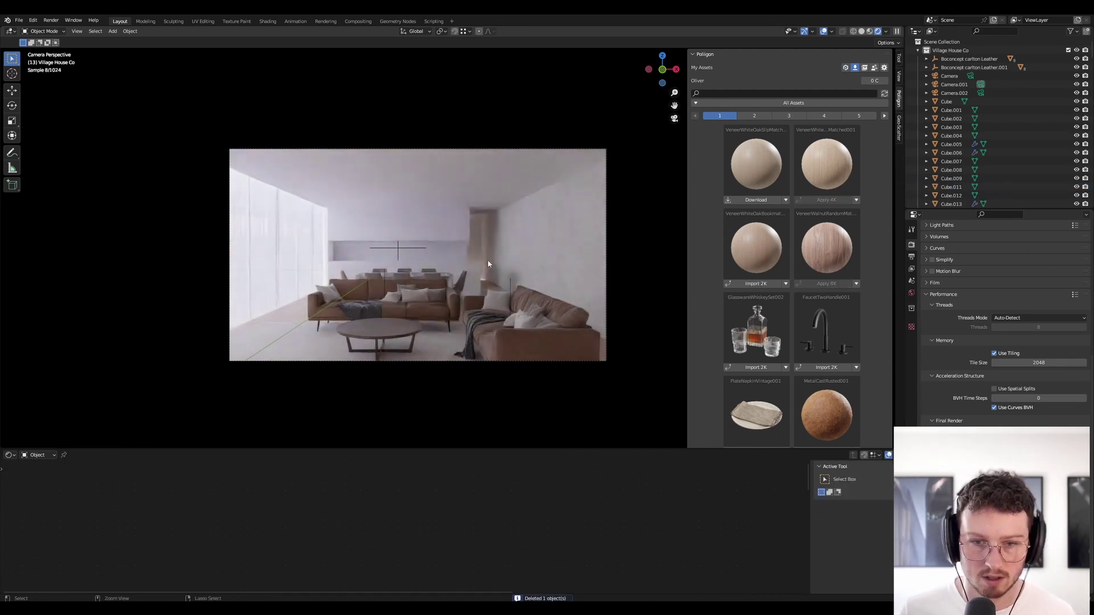
key(ctrl+z)
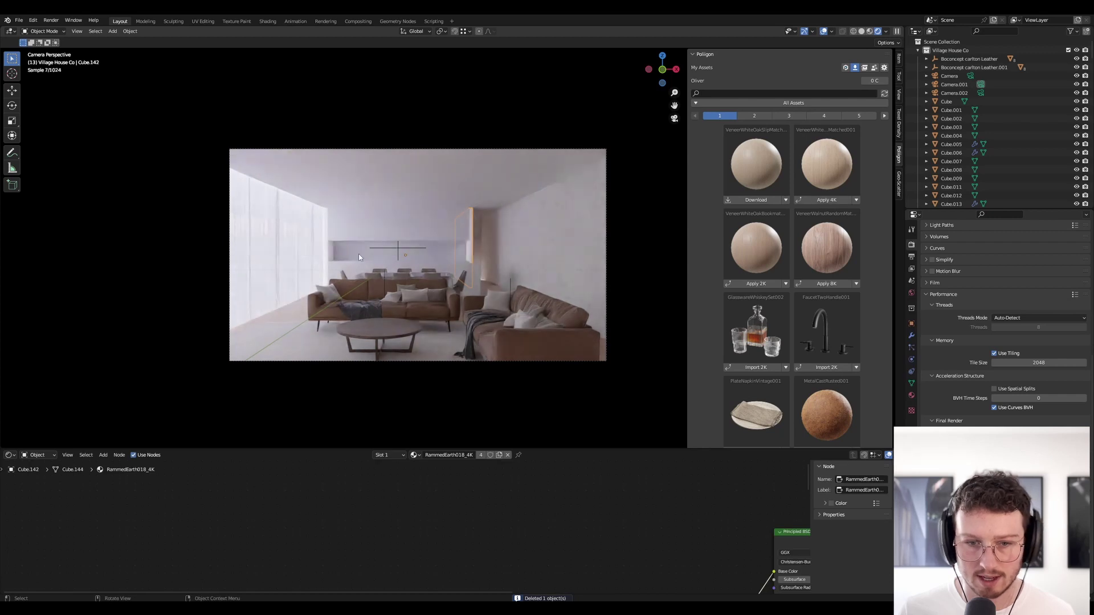
key(ctrl+s)
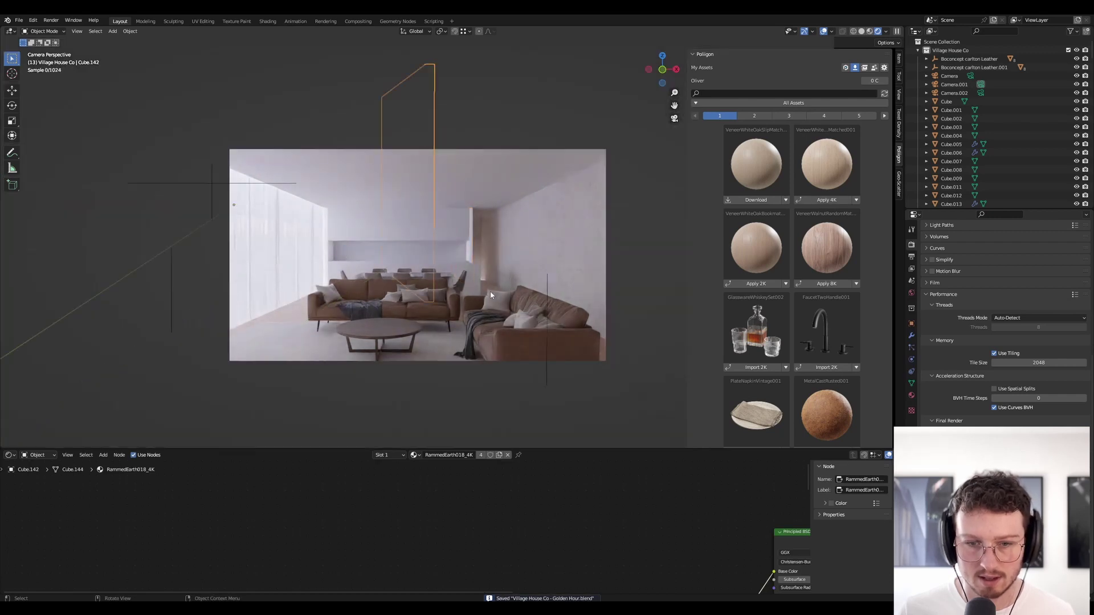
Extend the oak floor Cube.017 at the hallway opening by moving its far edge 1 m along the Y axis
scroll(484, 279, up, 8)
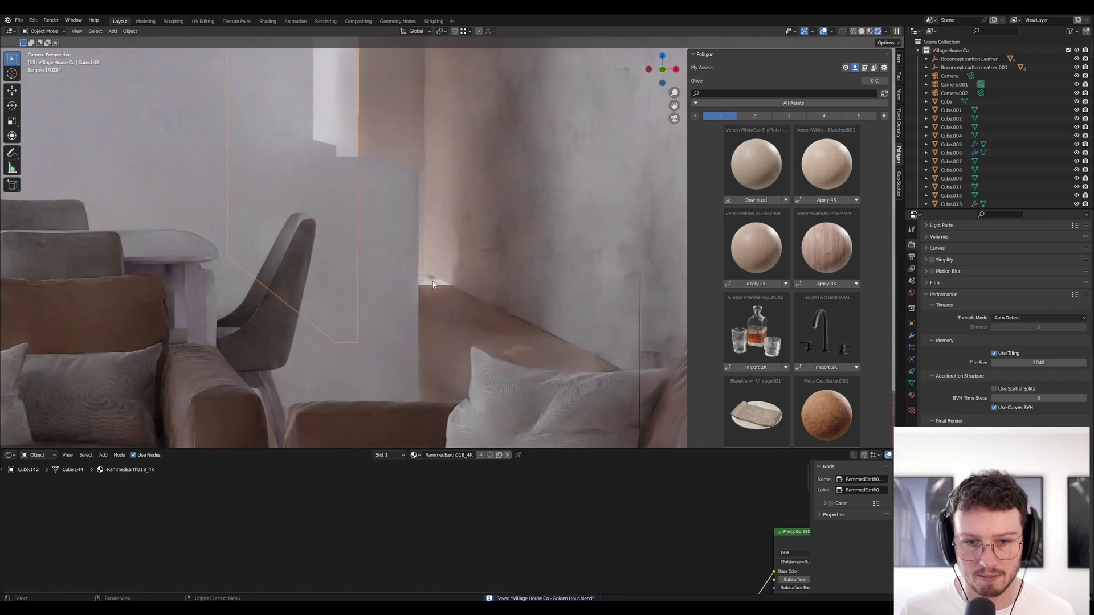
click(432, 284)
key(Tab)
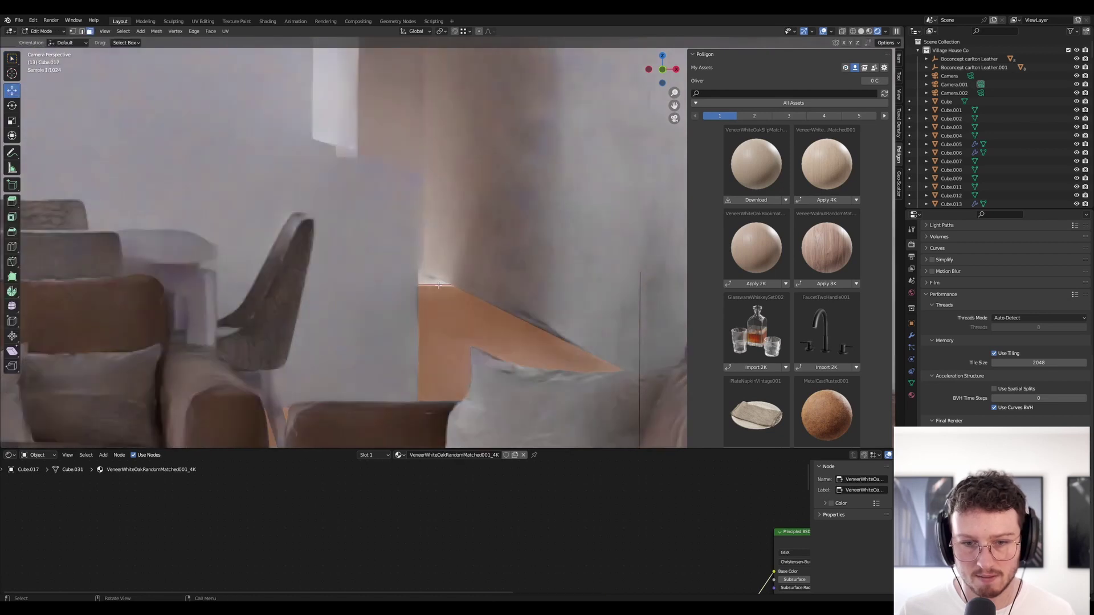
click(438, 284)
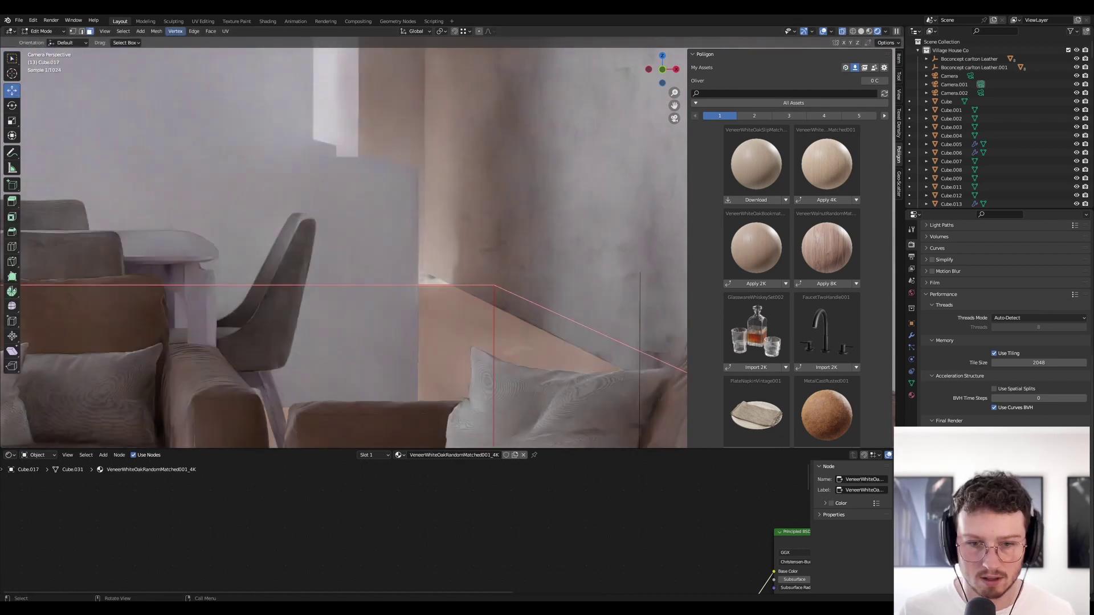
click(81, 31)
key(g)
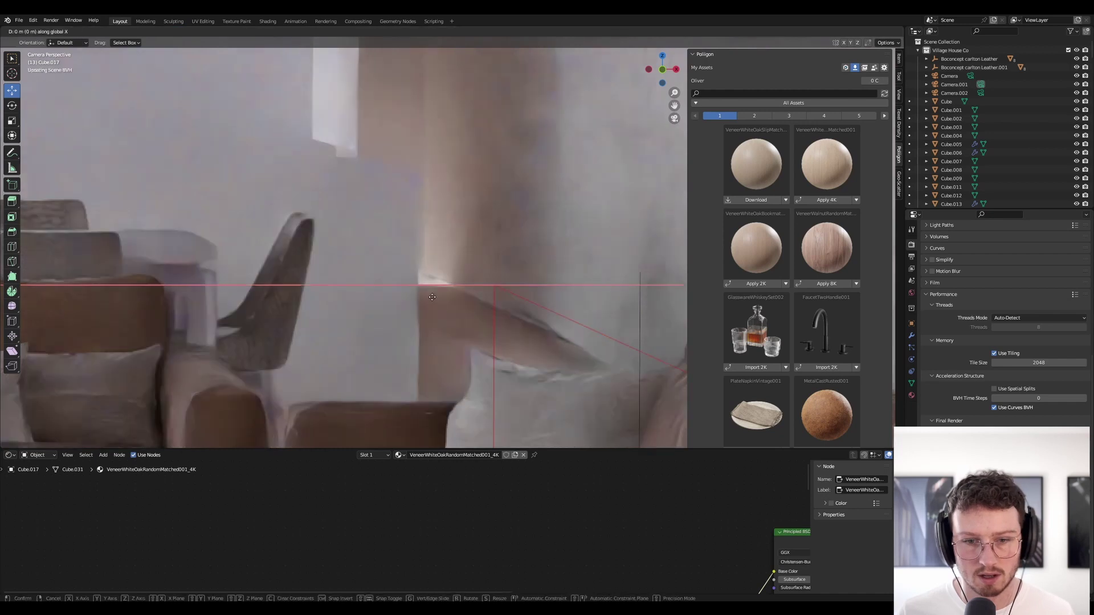
key(y)
key(1)
key(Return)
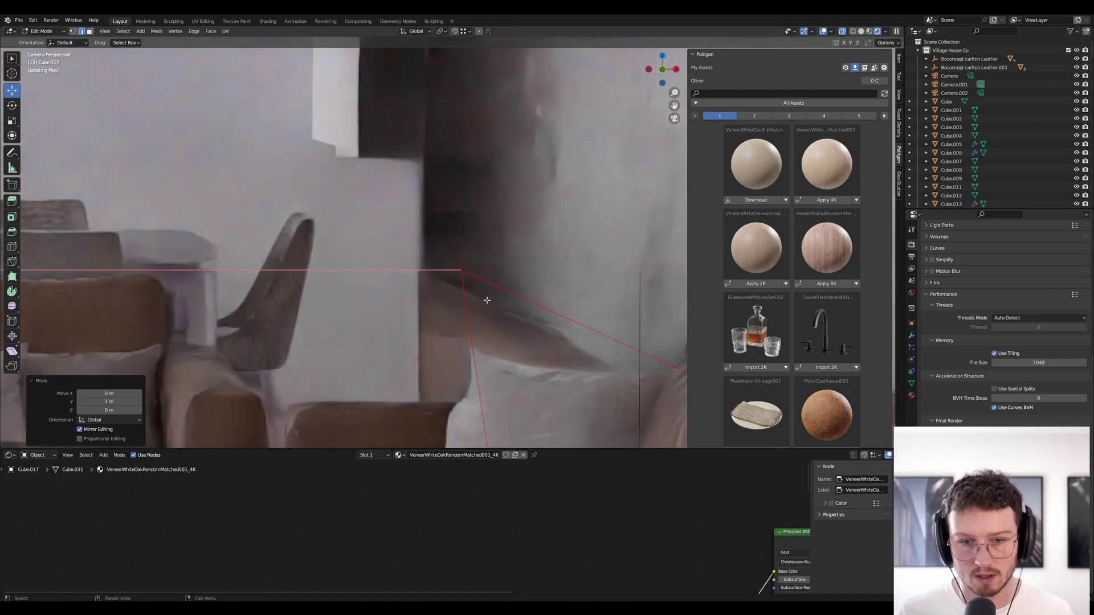
key(Tab)
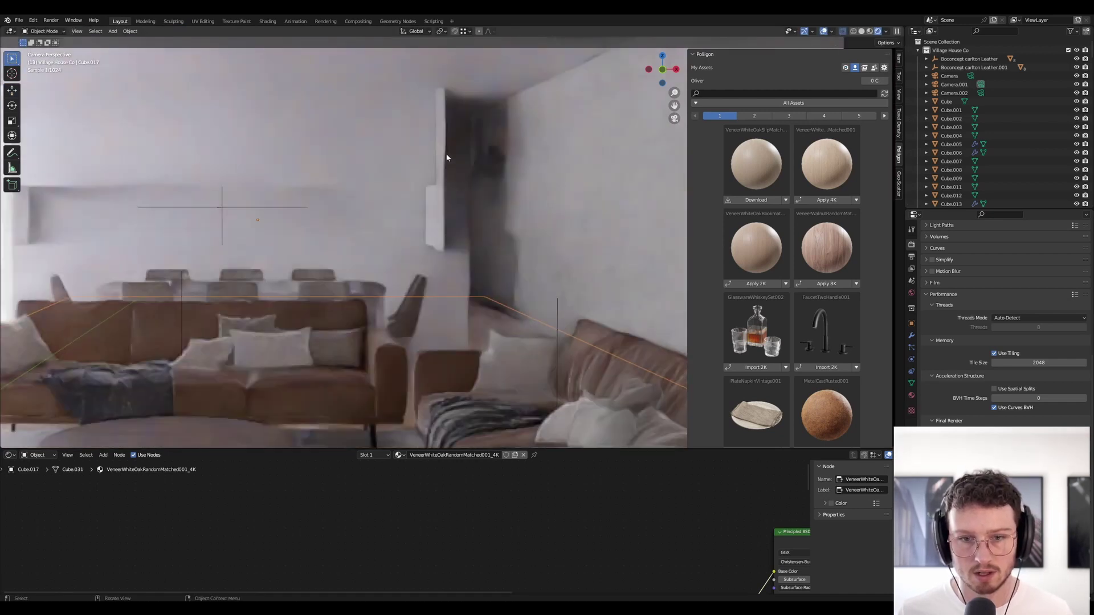
Slide the back wall piece Cube.110 along the X axis, including a shift of about 0.29 m, and save the file
key(shift+d)
key(x)
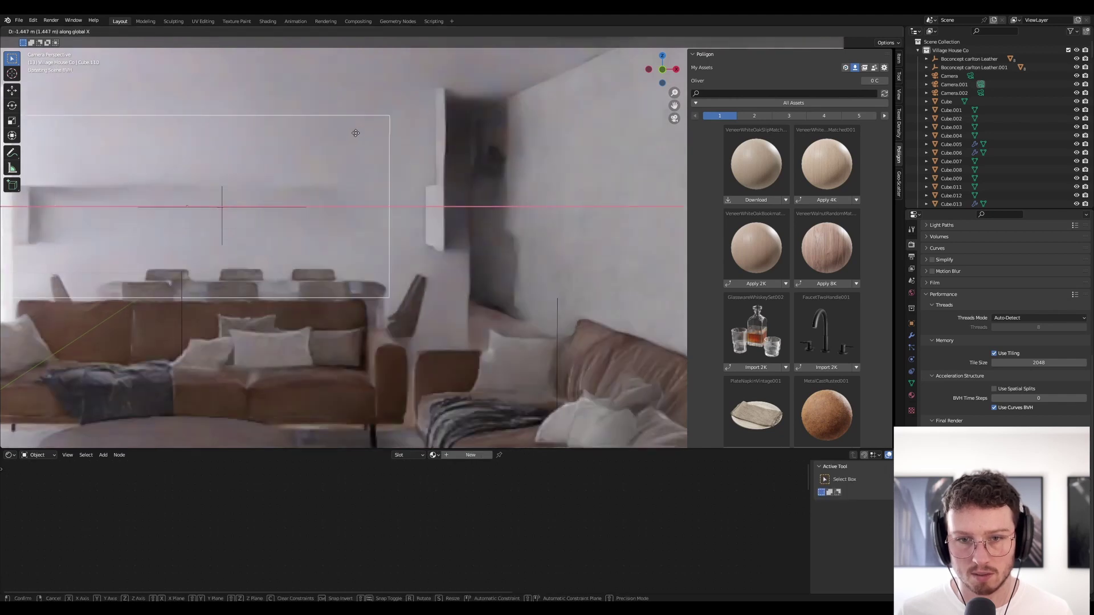
click(357, 135)
key(g)
key(x)
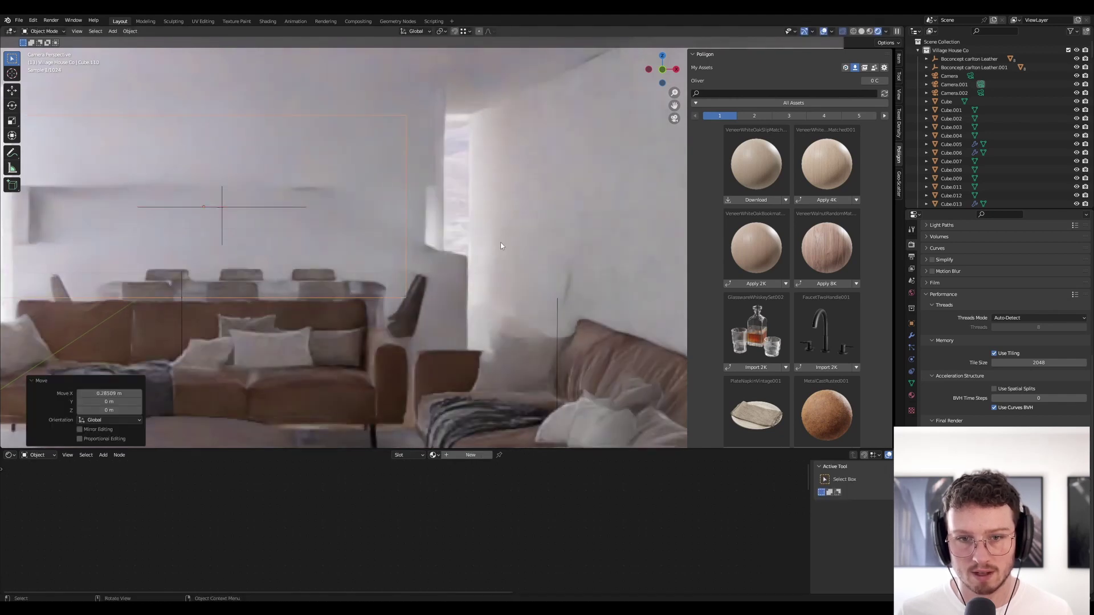
click(441, 89)
key(Home)
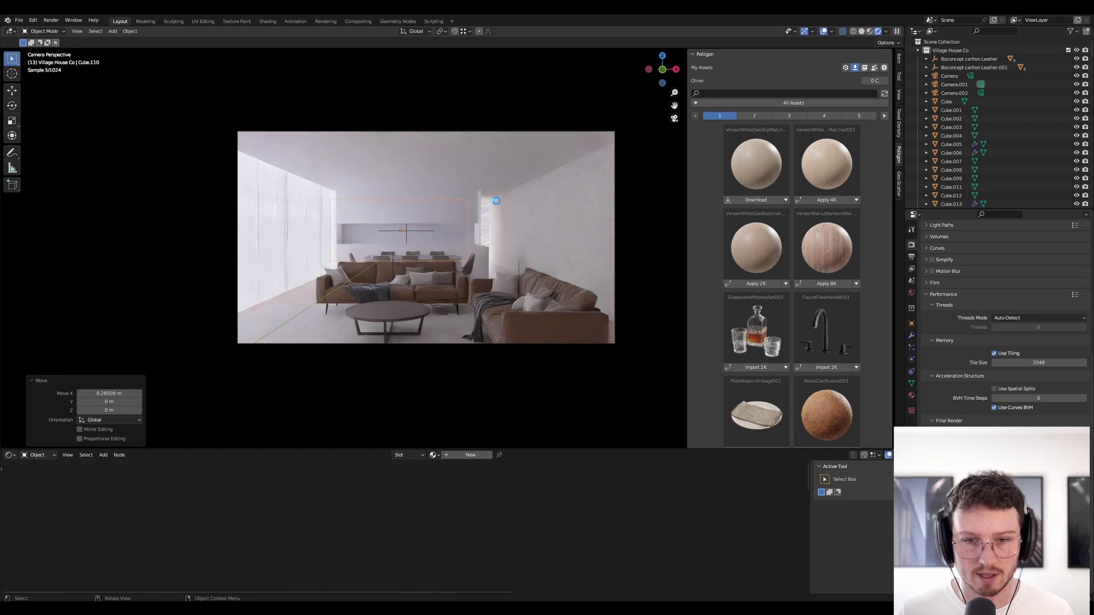
key(ctrl+s)
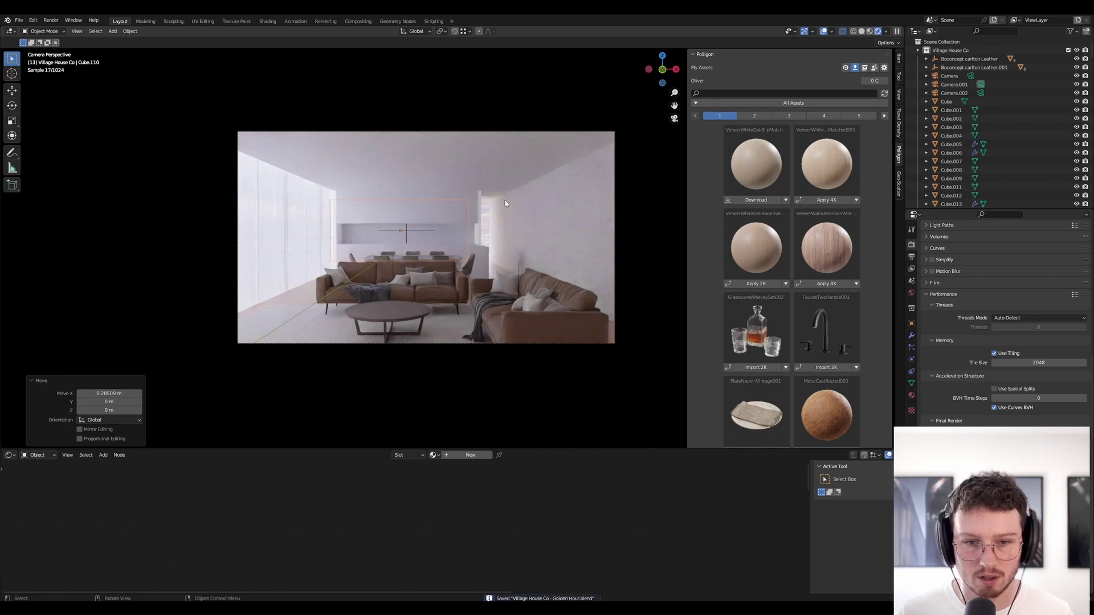
key(g)
key(x)
click(525, 206)
Shorten the rammed earth wall Cube.141 by moving its end face about -2.83 m along the Y axis
middle_drag(415, 234, 462, 240)
scroll(461, 241, down, 3)
click(350, 245)
scroll(350, 245, up, 5)
key(Tab)
middle_drag(349, 245, 409, 249)
click(273, 279)
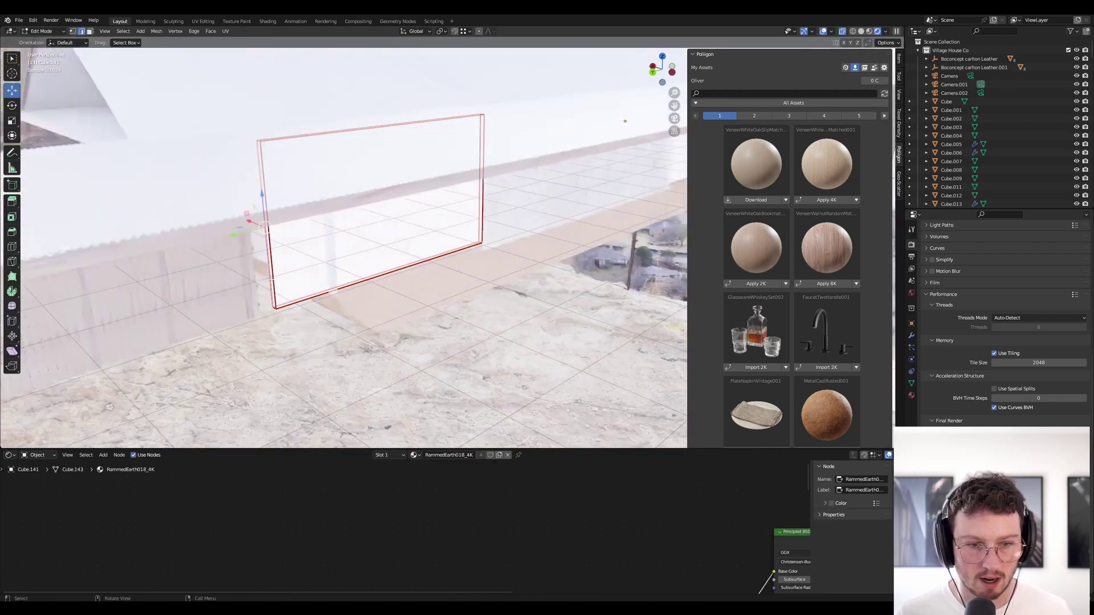
click(89, 31)
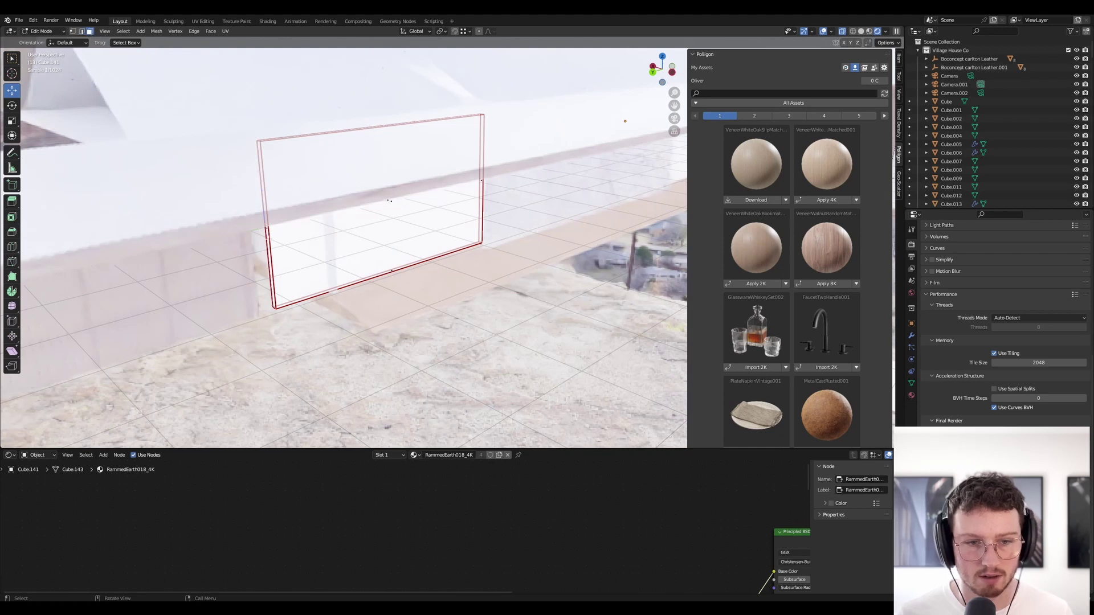
key(g)
key(y)
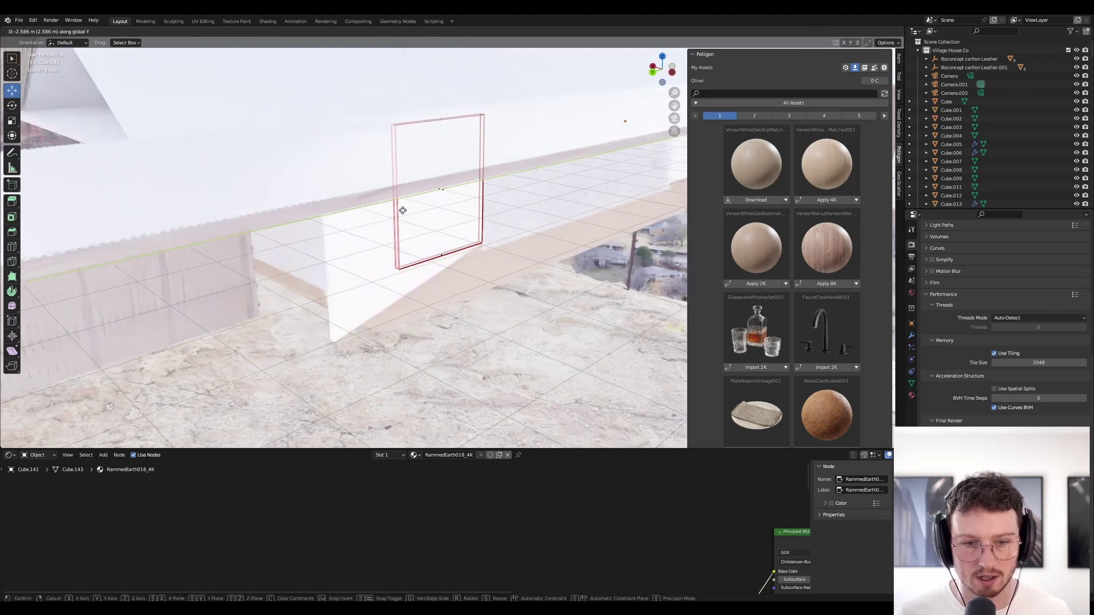
click(407, 207)
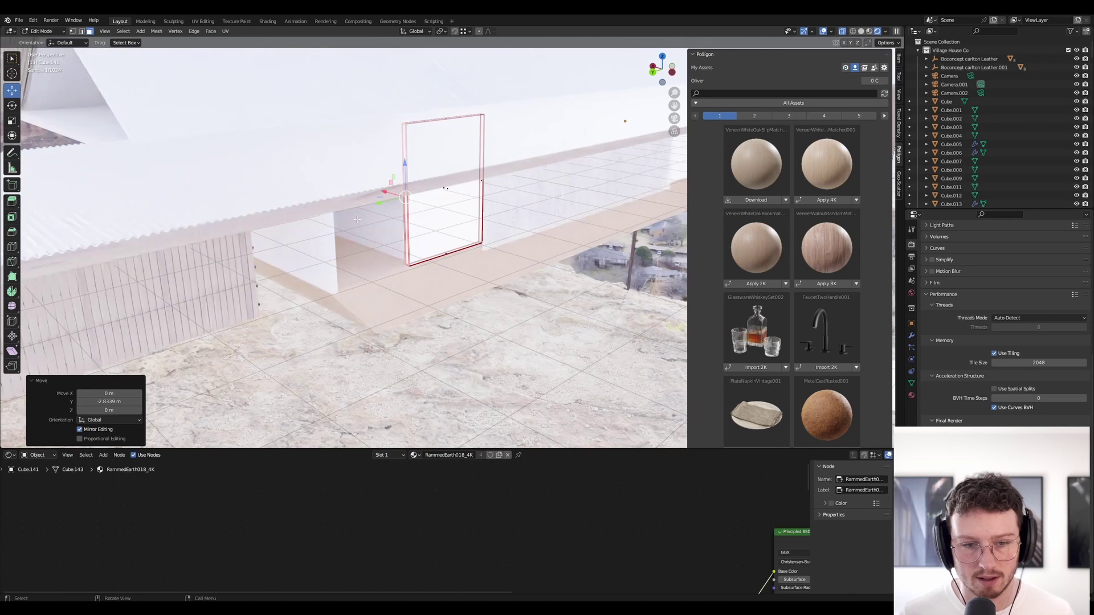
Delete the extra wall panel beside the ground-floor opening, select wall piece Cube.138 and return to the camera view
key(KP_0)
middle_drag(380, 199, 442, 240)
key(Tab)
key(Delete)
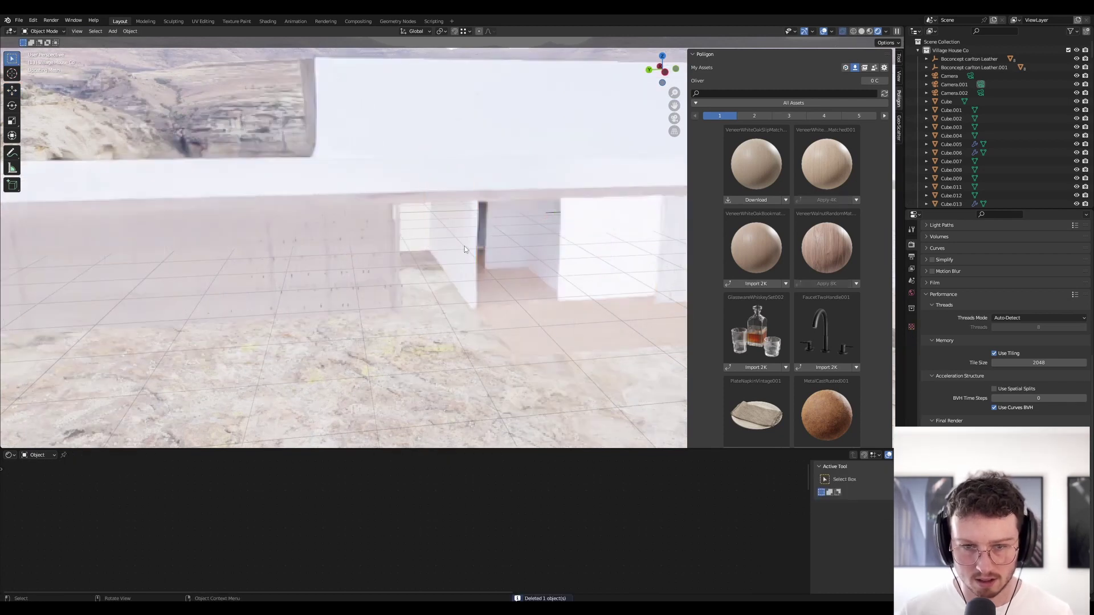
click(481, 228)
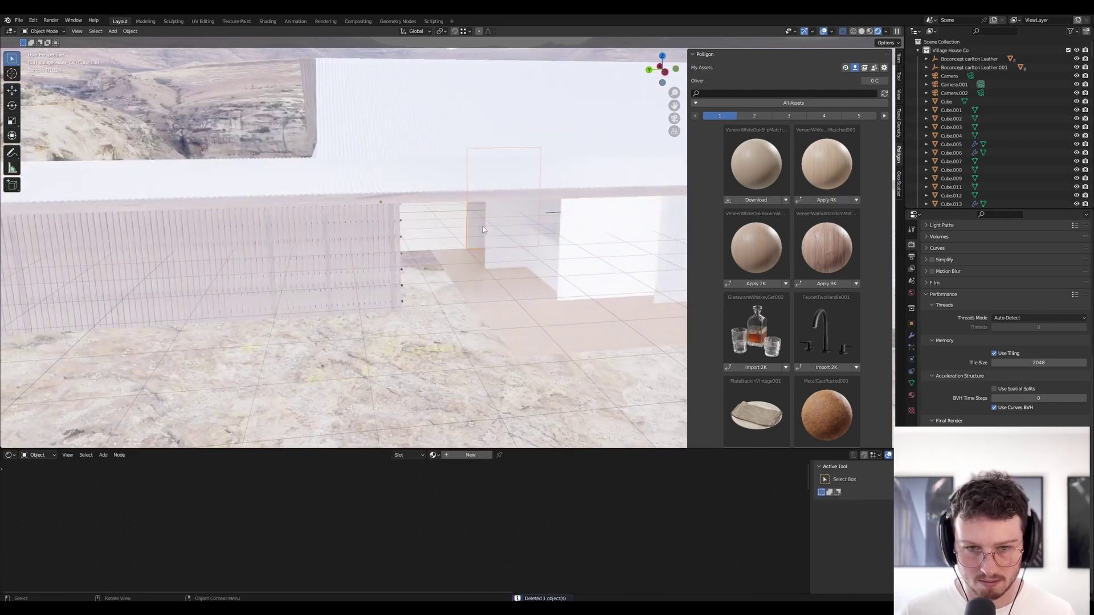
key(KP_0)
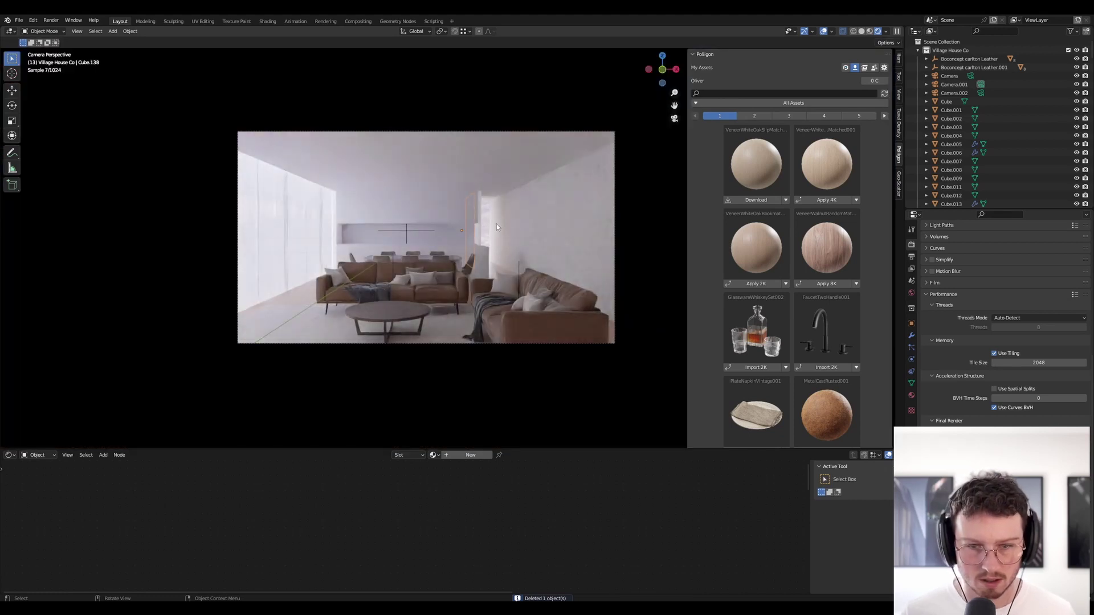
Extend the long rammed earth wall Cube.143 beside the sofa by moving its far face about 10.3 m along the Y axis
scroll(507, 214, up, 4)
click(483, 221)
key(Tab)
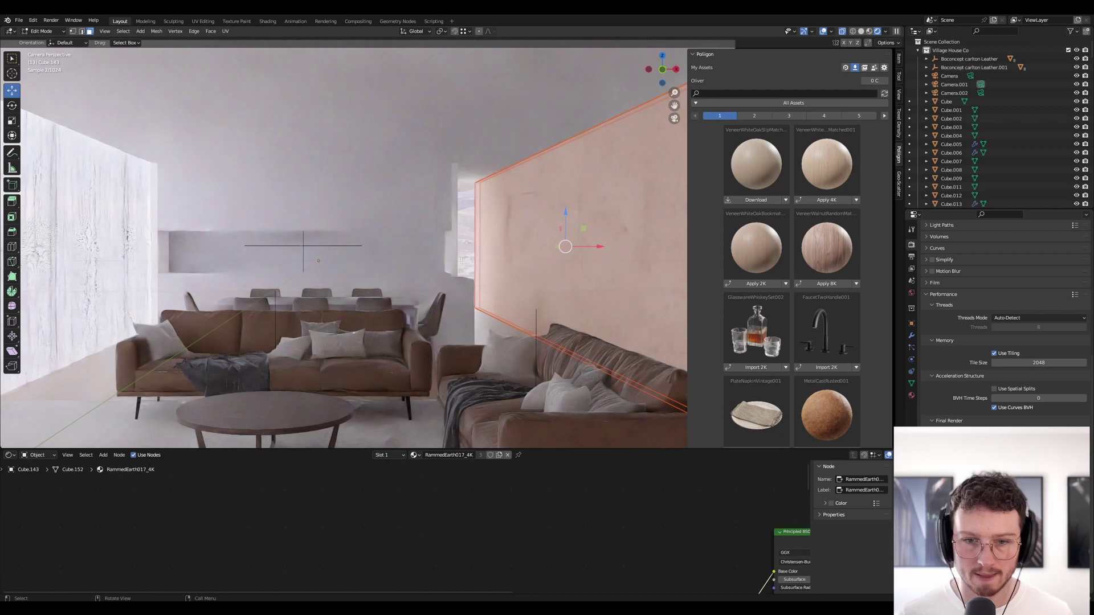
key(g)
key(x)
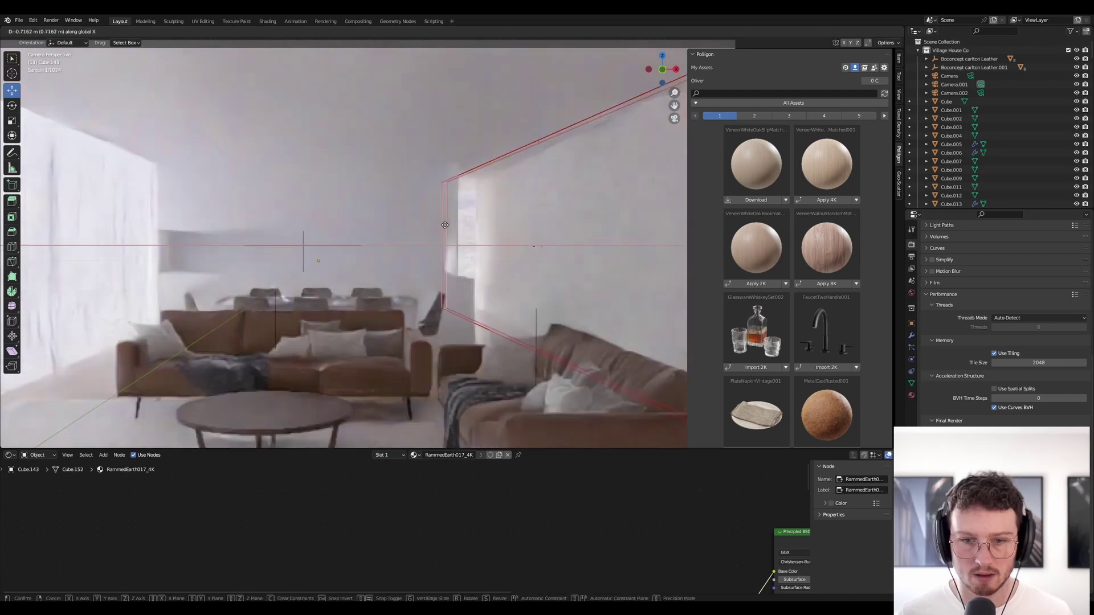
key(y)
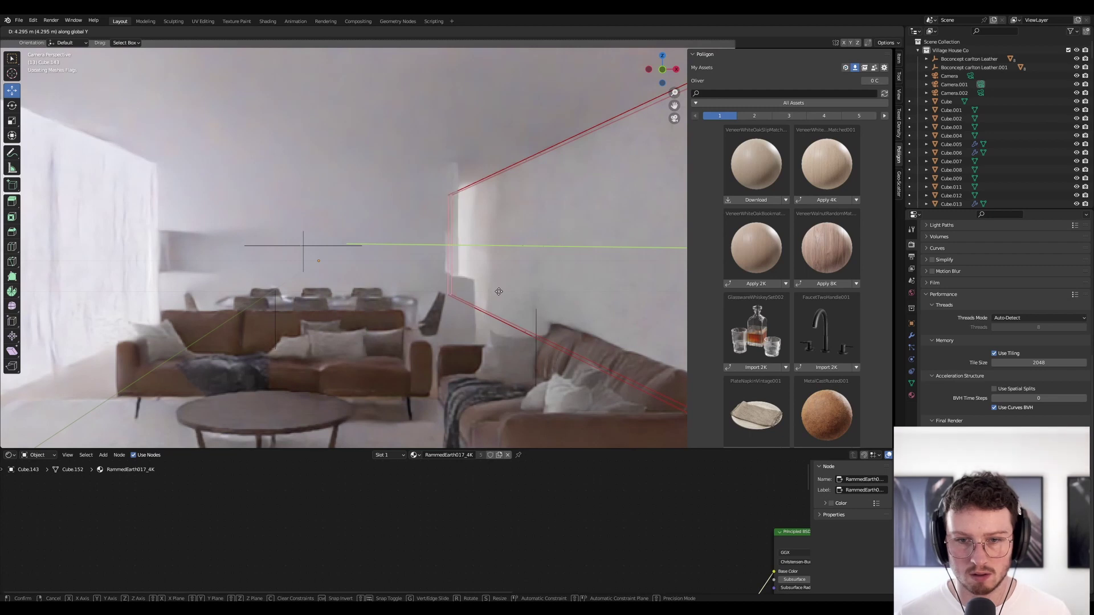
click(428, 244)
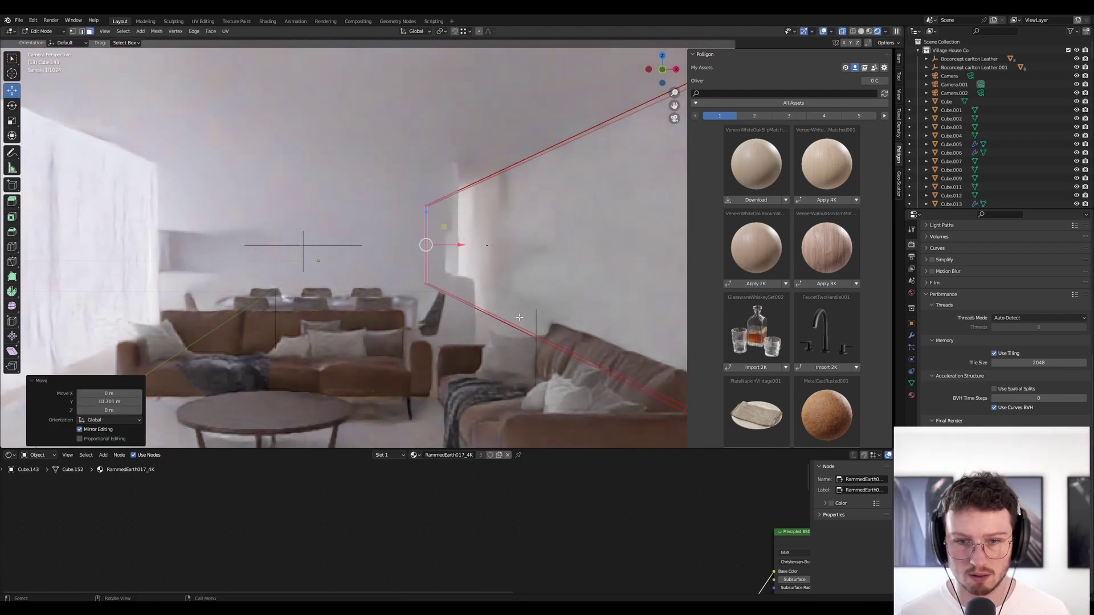
key(Tab)
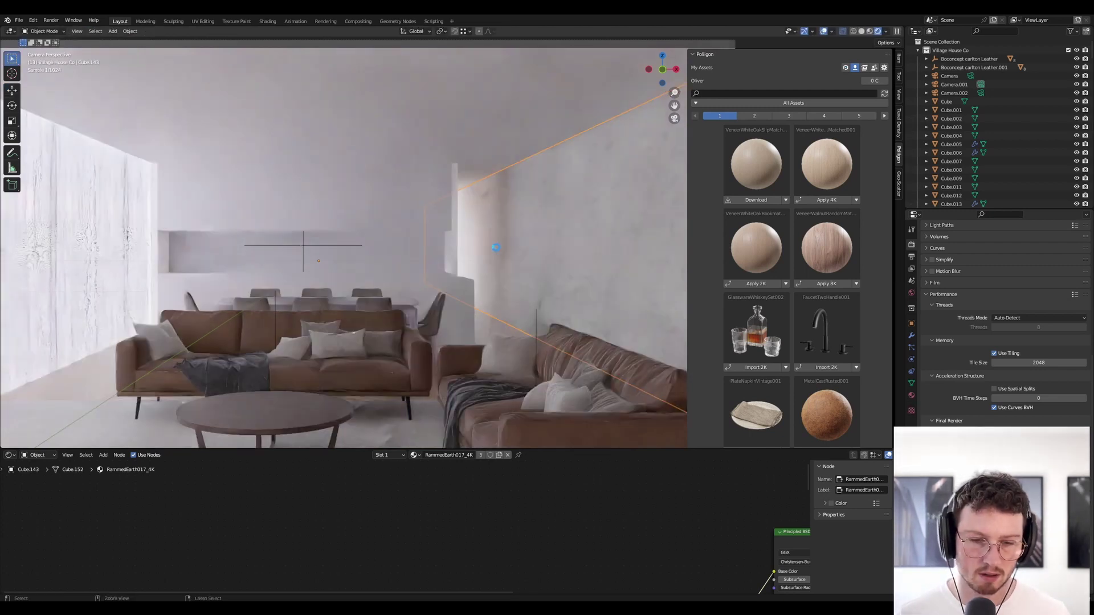
Remove the material from wall piece Cube.142 and give Cube.141 its own single-user copy of RammedEarth018_4K
click(440, 246)
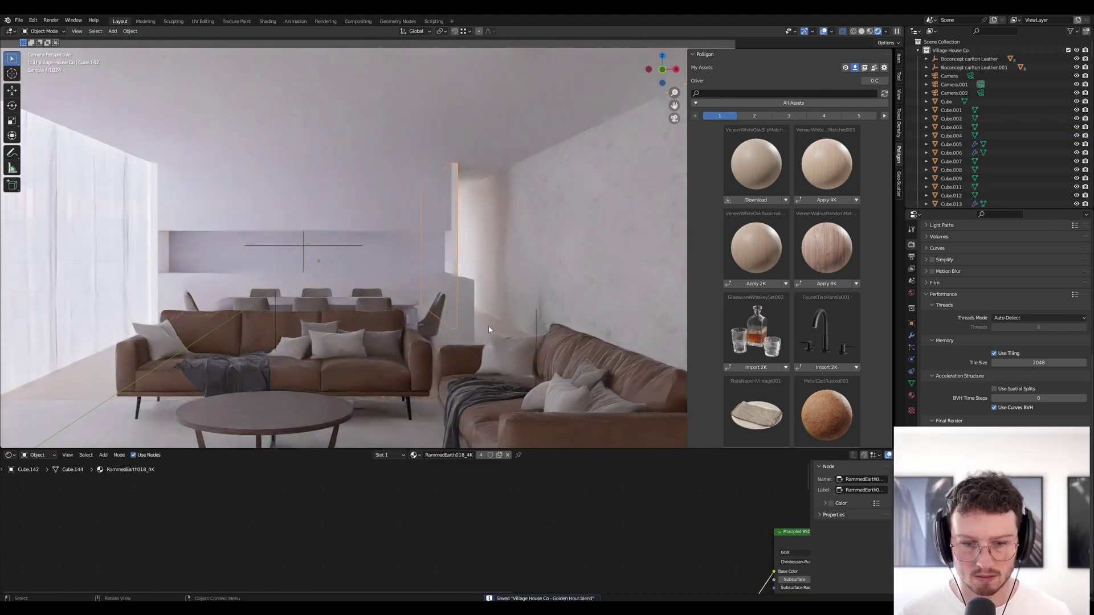
click(507, 454)
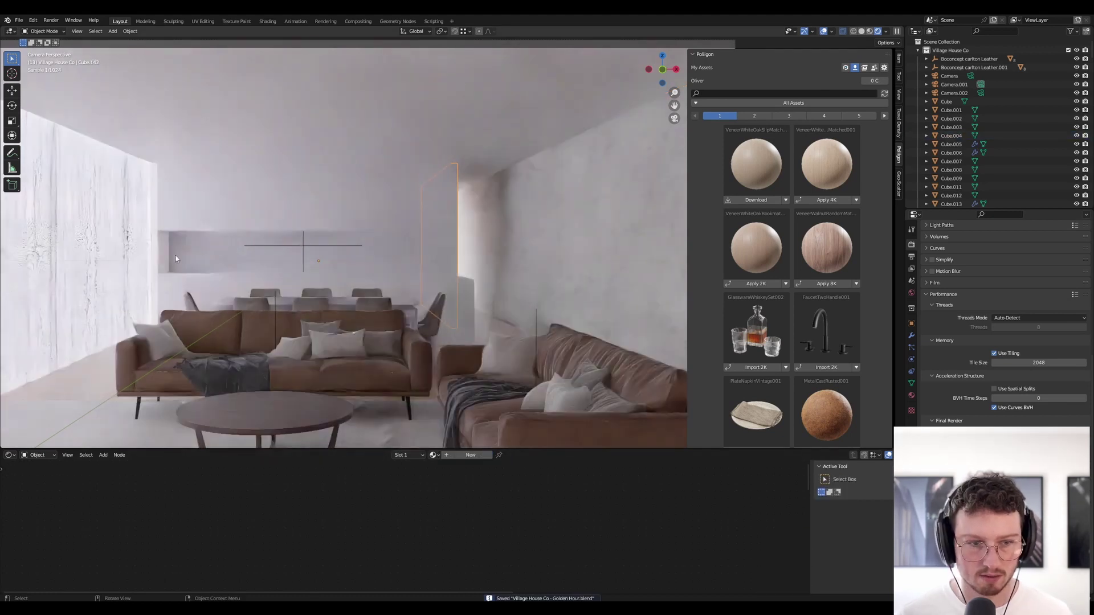
click(189, 274)
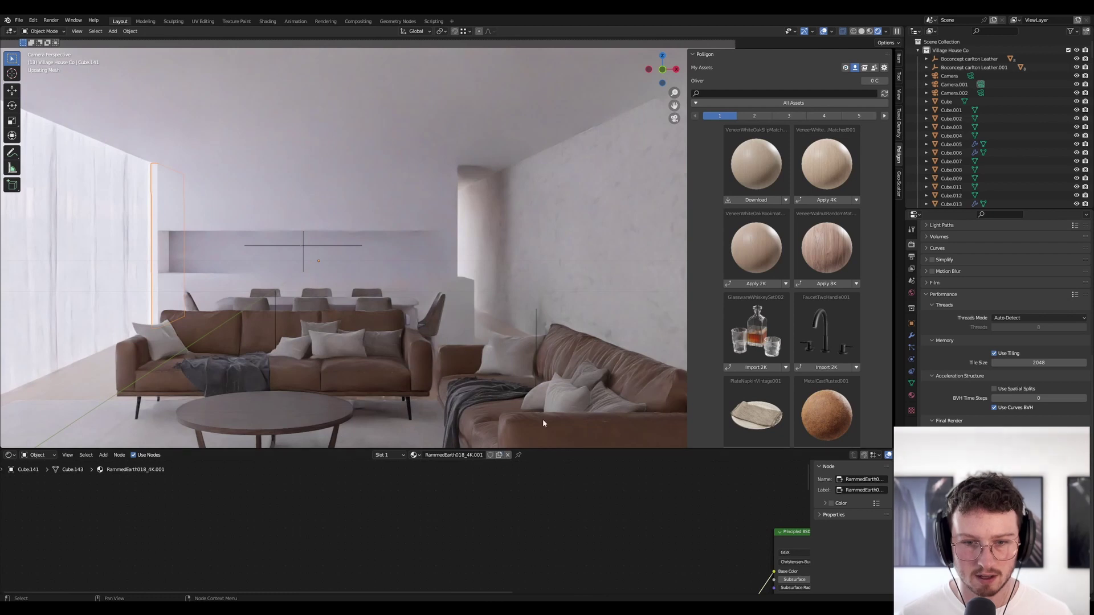
click(481, 454)
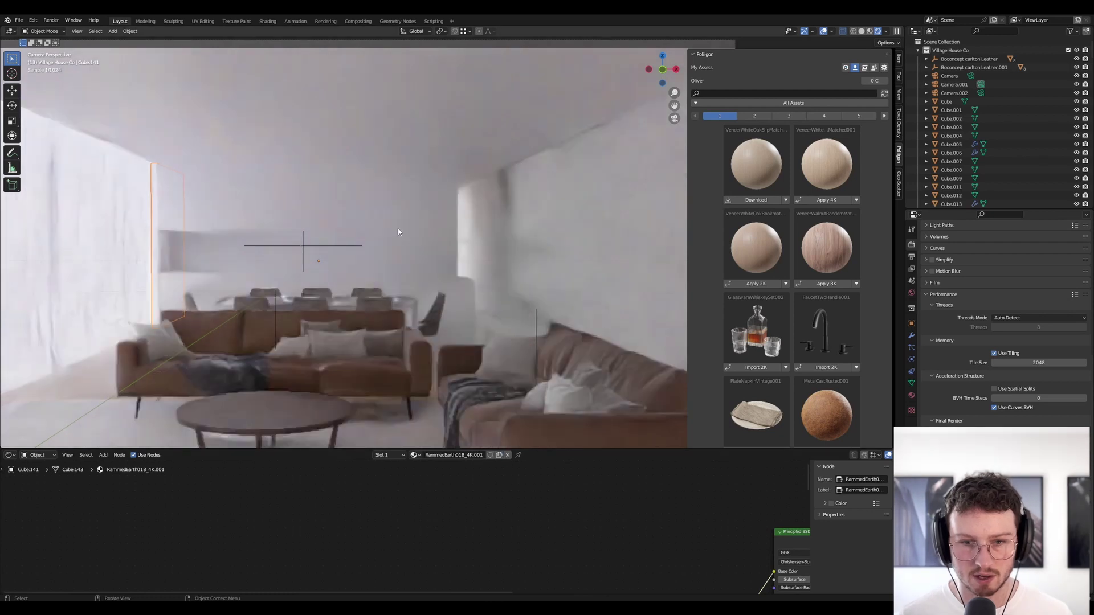
Duplicate the wall piece Cube.141 in place and move the copy 4.8 m along the X axis beside the hallway opening
key(shift+d)
right_click(162, 249)
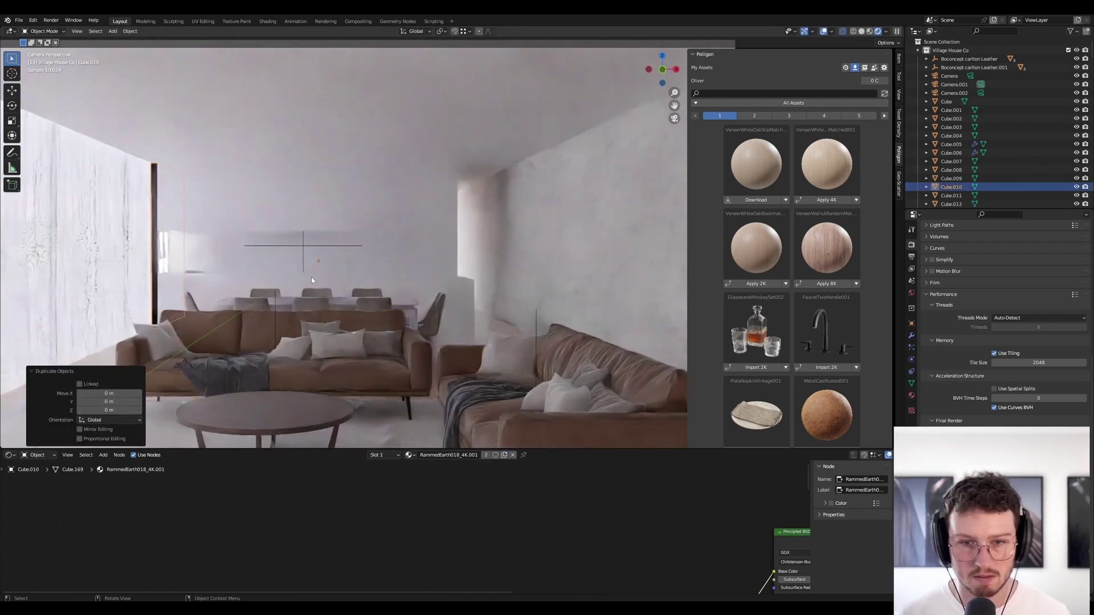
key(g)
key(x)
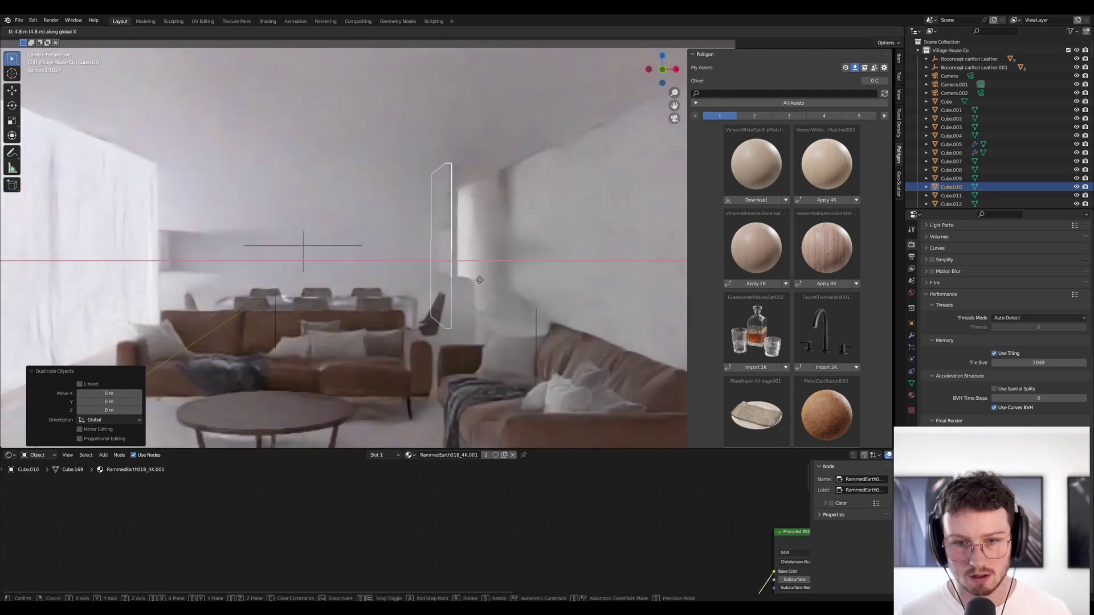
click(477, 279)
scroll(481, 270, down, 2)
middle_drag(480, 270, 537, 301)
scroll(665, 285, up, 4)
scroll(504, 295, up, 3)
scroll(449, 356, down, 4)
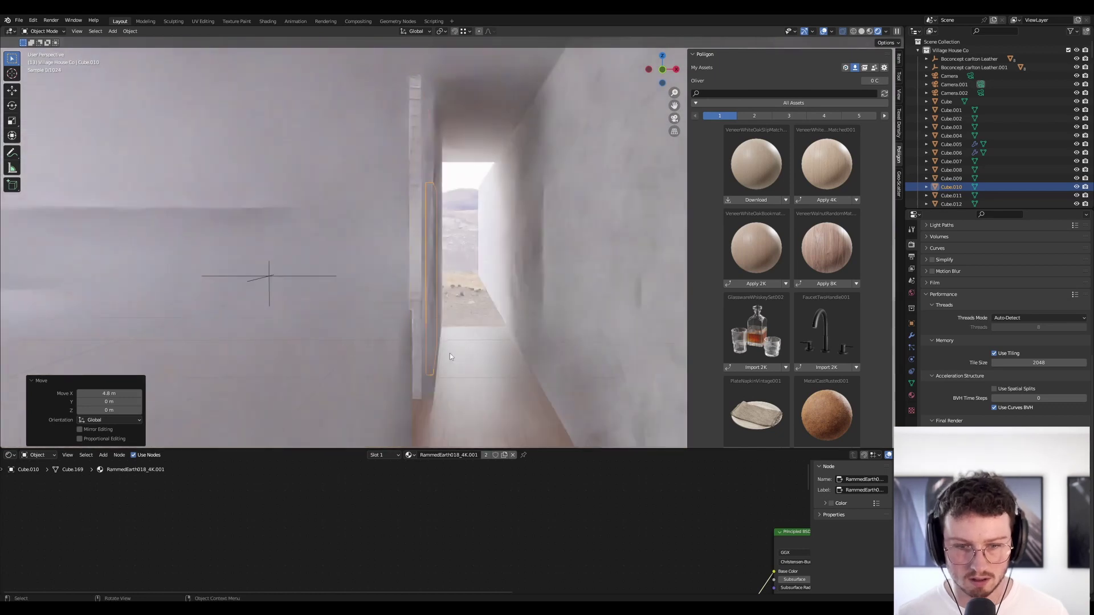
Move the copied wall piece -2.2 m along the Y axis and save the file
text(gxy-2.2)
key(Return)
key(ctrl+s)
Switch the viewport to solid shading with X-ray off while viewing the copied wall piece behind the dining area
middle_drag(416, 276, 448, 277)
key(Tab)
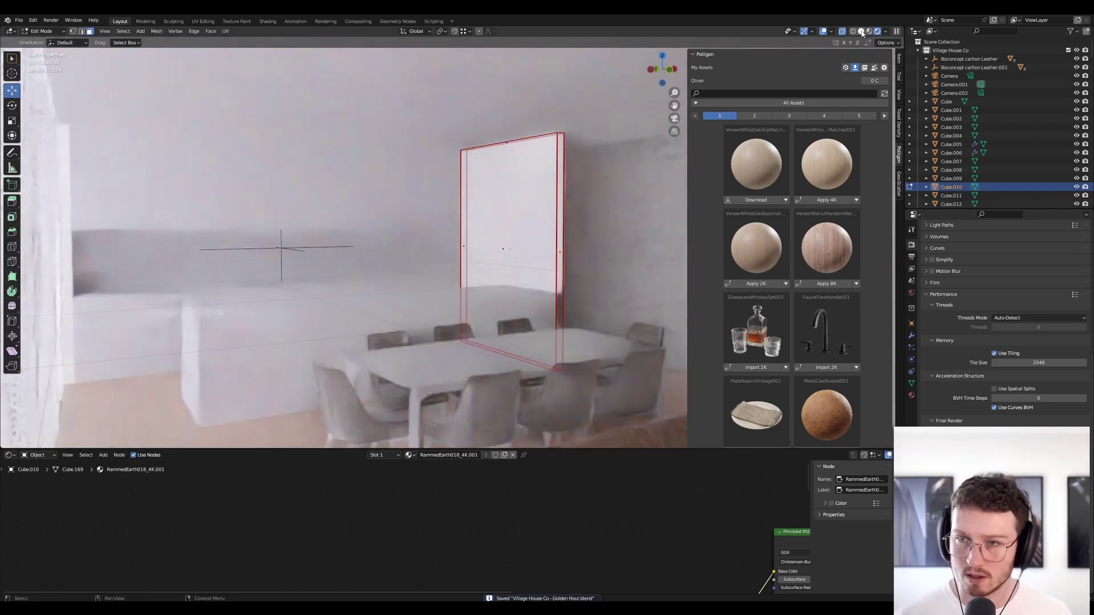
scroll(474, 246, up, 5)
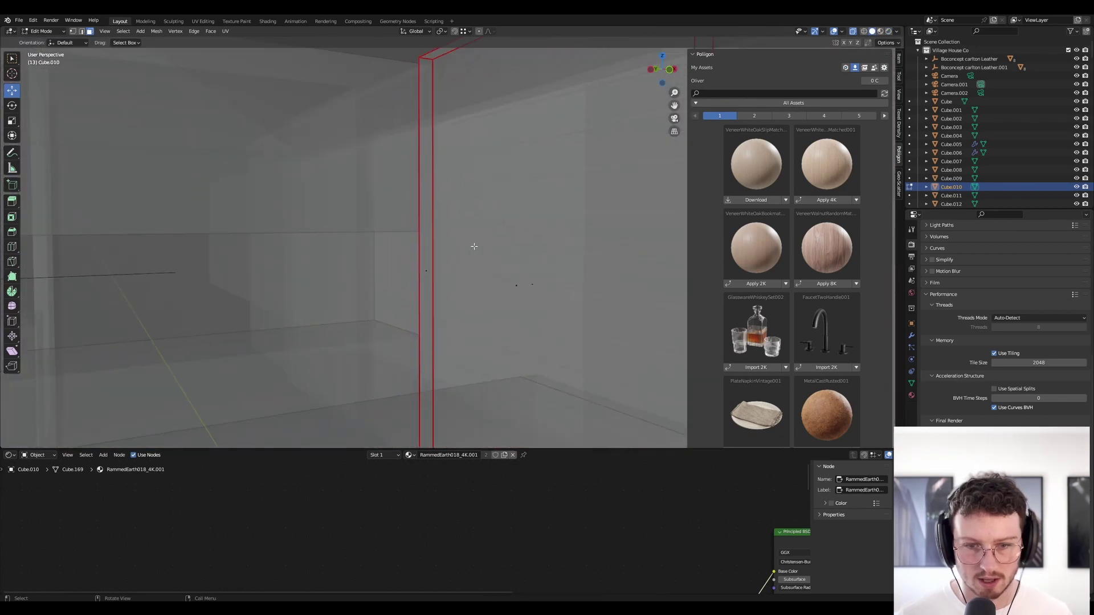
click(852, 32)
scroll(349, 247, down, 4)
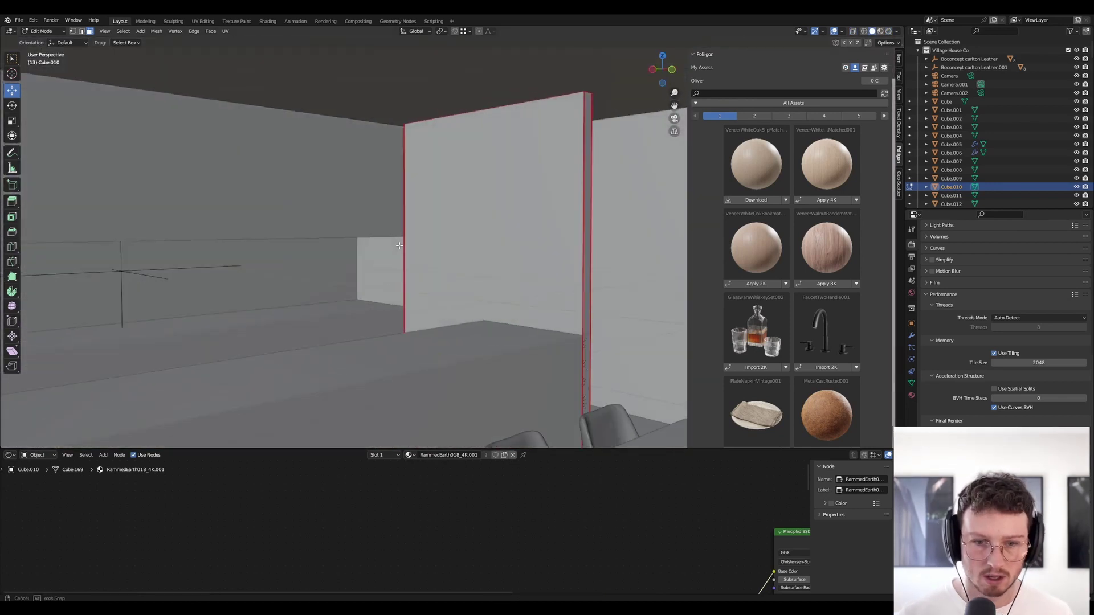
Delete the copied wall piece Cube.010
middle_drag(377, 242, 391, 251)
key(Tab)
scroll(498, 298, down, 1)
key(Delete)
Move the selected face of wall piece Cube.142 by 0.8 m along the X axis
click(408, 277)
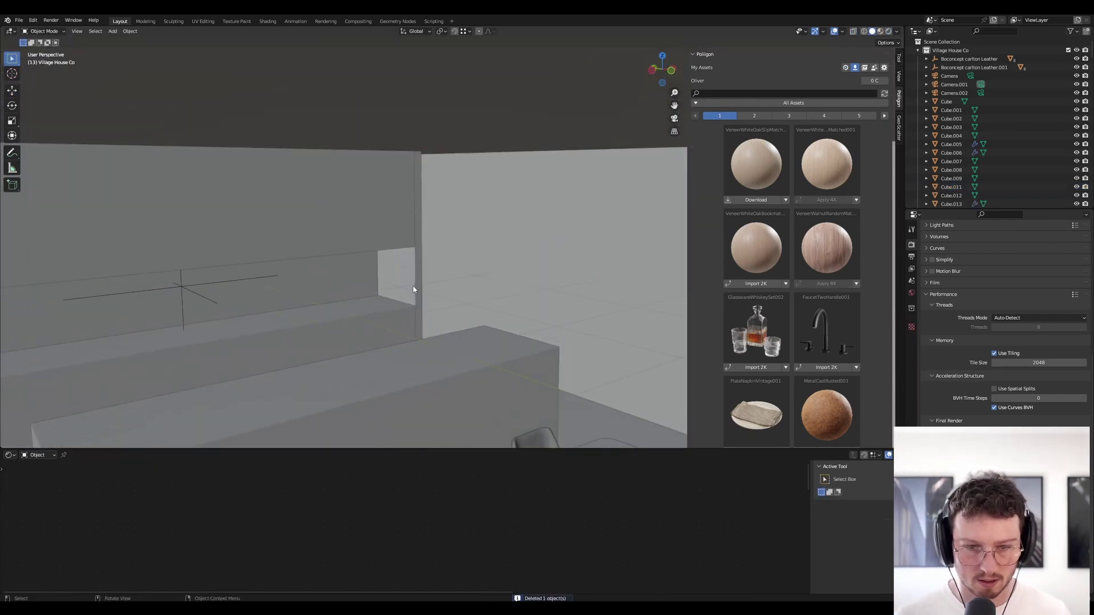
key(Tab)
drag(340, 251, 312, 250)
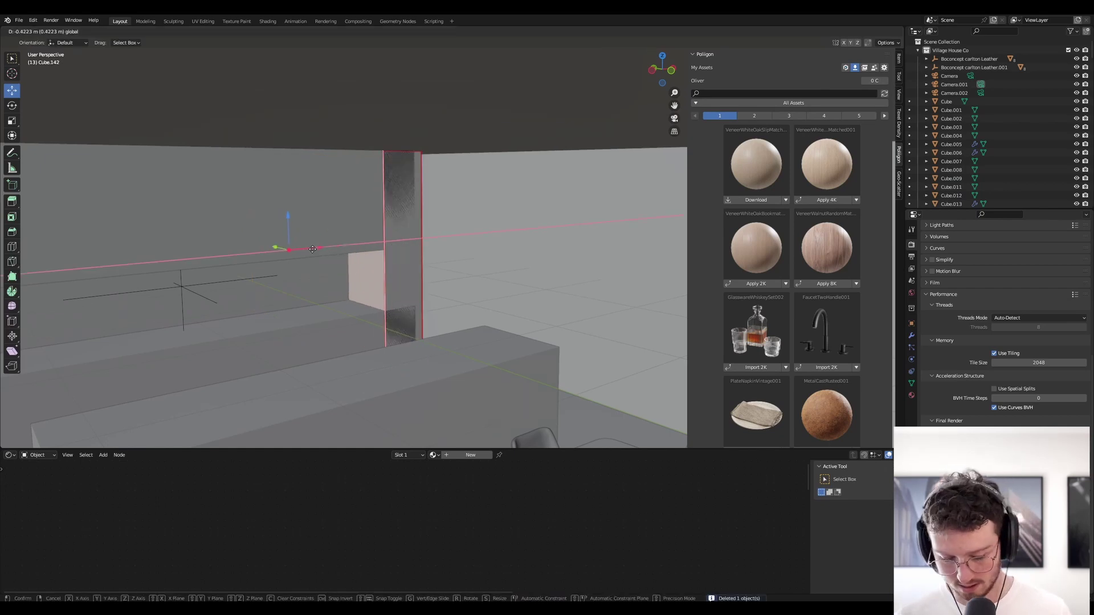
text(.8)
key(Return)
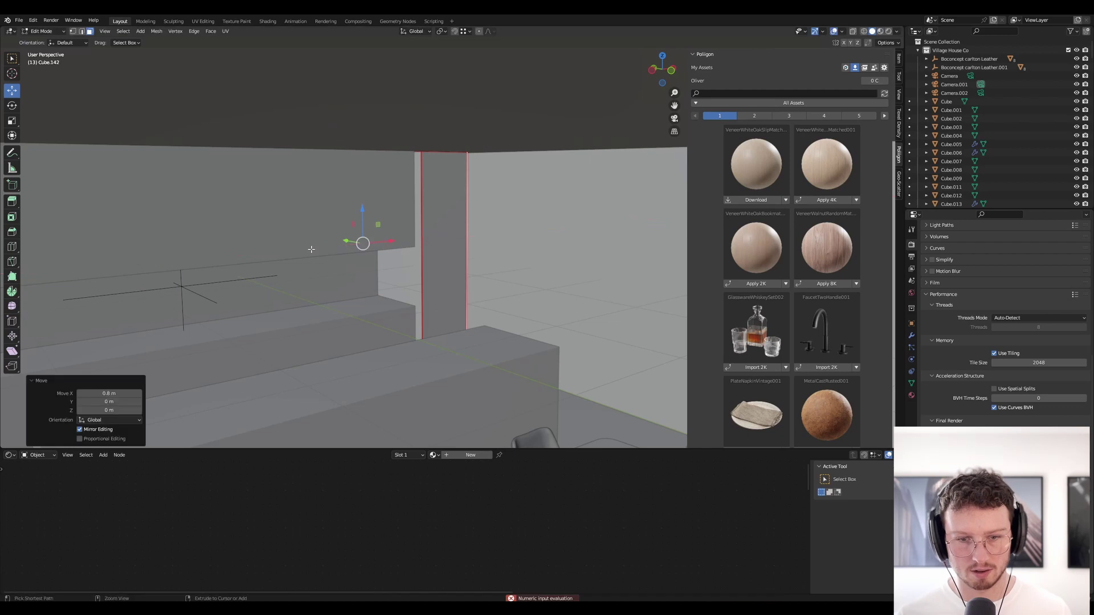
Undo the 0.8 m face move on wall piece Cube.142 and move the face -0.8 m along the X axis instead
key(ctrl+z)
drag(344, 244, 305, 252)
text(-.8)
key(Return)
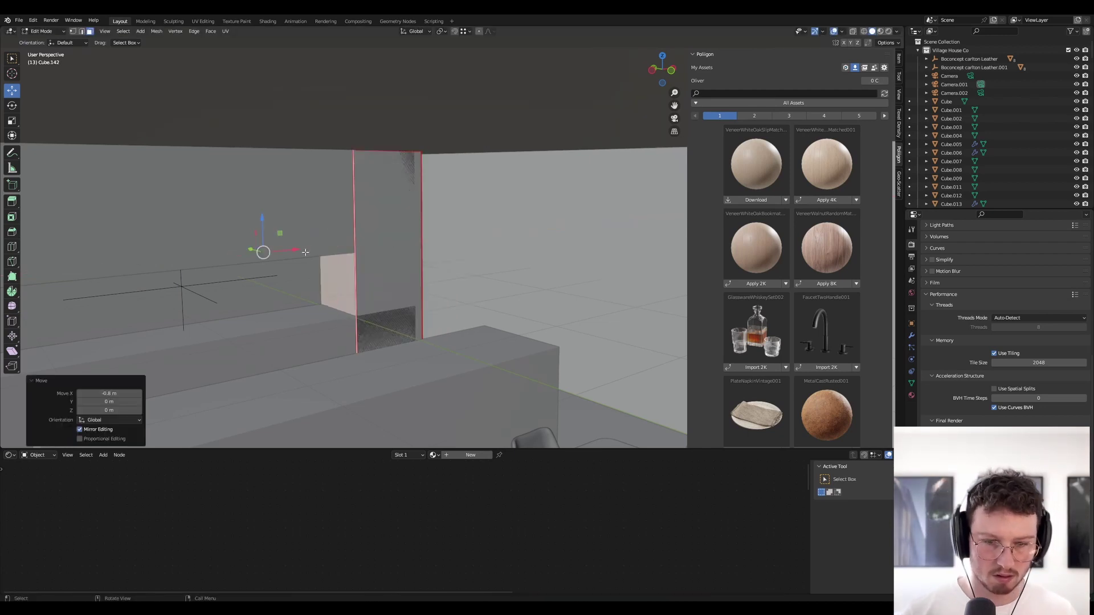
key(Tab)
Pull the end faces of counter Cube.008 and upper block Cube.140 back along the X axis to meet tall wall piece Cube.142, and save the file
click(326, 328)
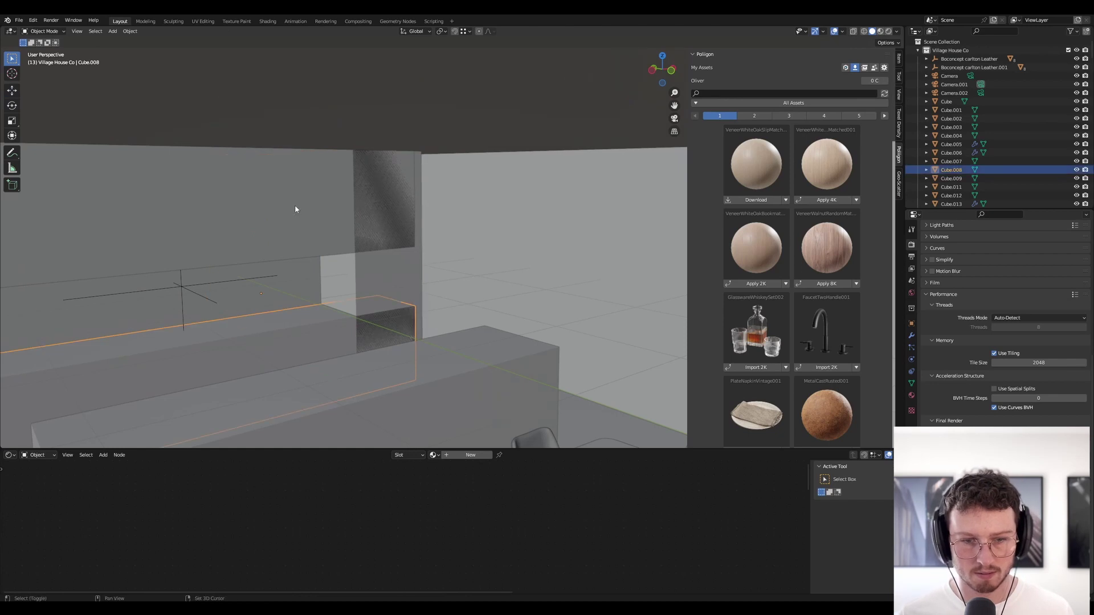
key(Tab)
scroll(403, 276, up, 4)
middle_drag(403, 275, 462, 287)
shift+middle_drag(258, 262, 266, 302)
click(256, 313)
click(263, 288)
click(251, 115)
key(KP_Decimal)
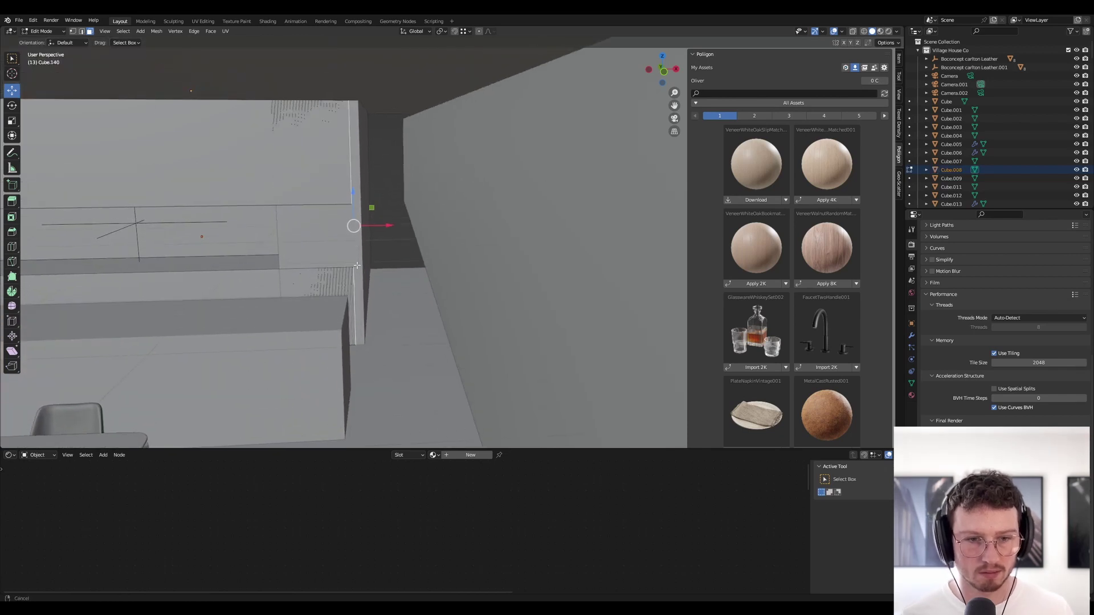
key(g)
key(x)
click(282, 257)
key(Tab)
shift+middle_drag(210, 237, 477, 221)
shift+middle_drag(589, 217, 503, 250)
key(ctrl+s)
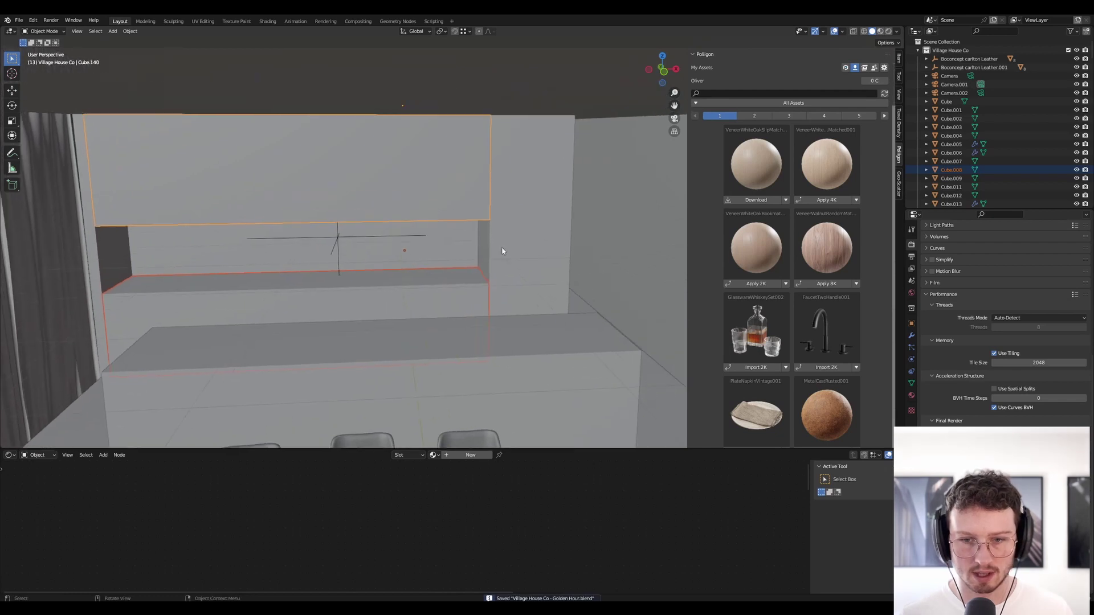
Duplicate tall wall piece Cube.142 about -4 m along the X axis to the curtain end of the recessed wall
click(503, 246)
key(shift+d)
key(x)
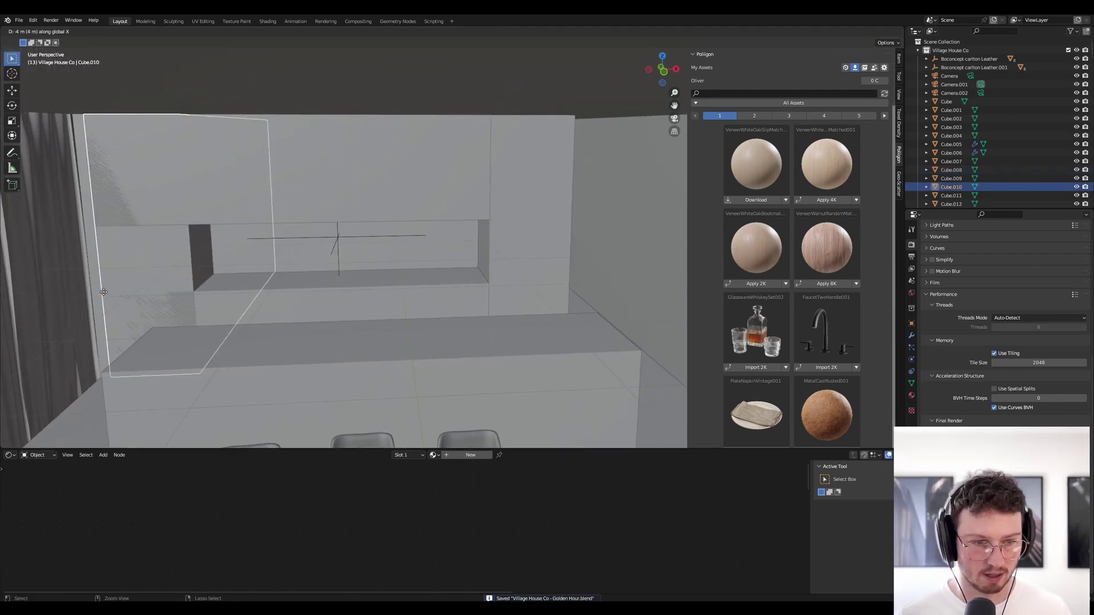
click(104, 295)
Move the curtain-side end face of upper block Cube.140 along the X axis to meet the copied tall wall piece
click(171, 206)
key(Tab)
middle_drag(143, 206, 205, 202)
click(234, 177)
middle_drag(98, 198, 126, 168)
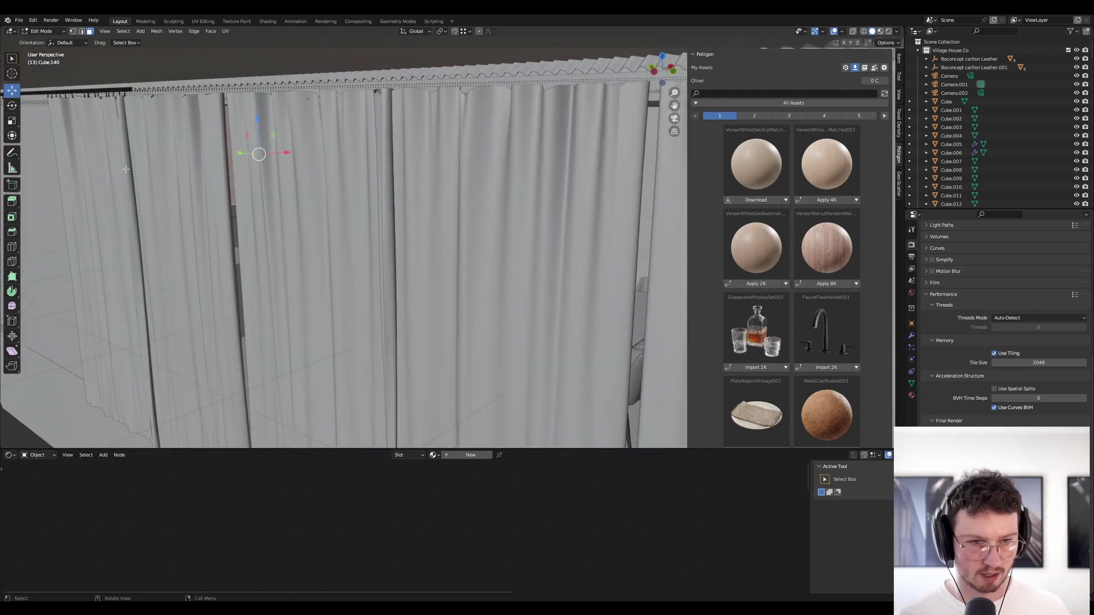
click(852, 32)
click(61, 166)
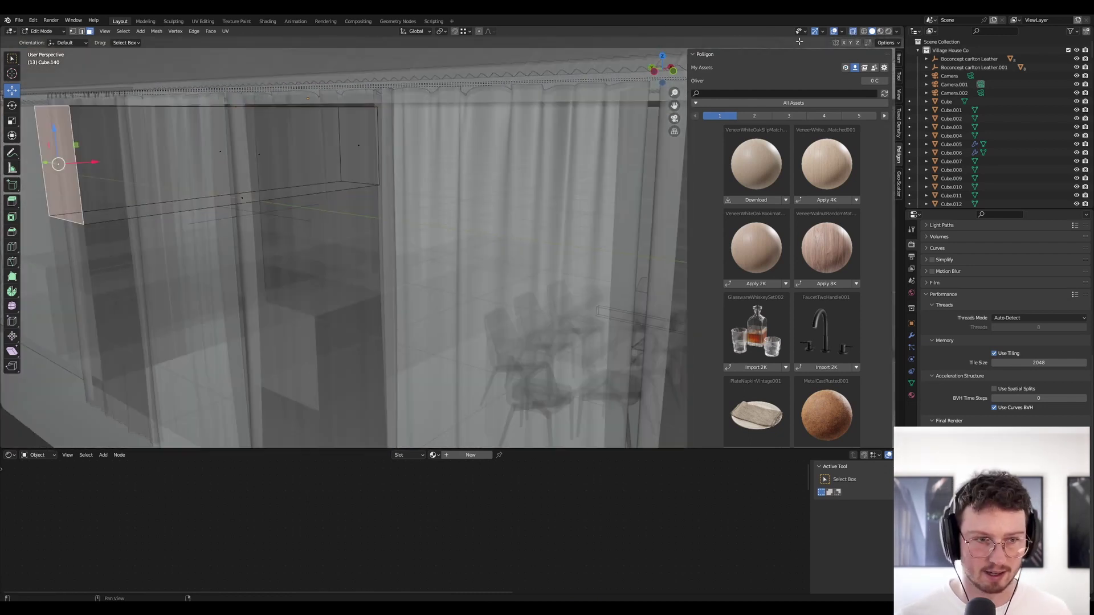
click(853, 34)
middle_drag(459, 256, 294, 277)
key(g)
key(x)
click(364, 250)
key(Tab)
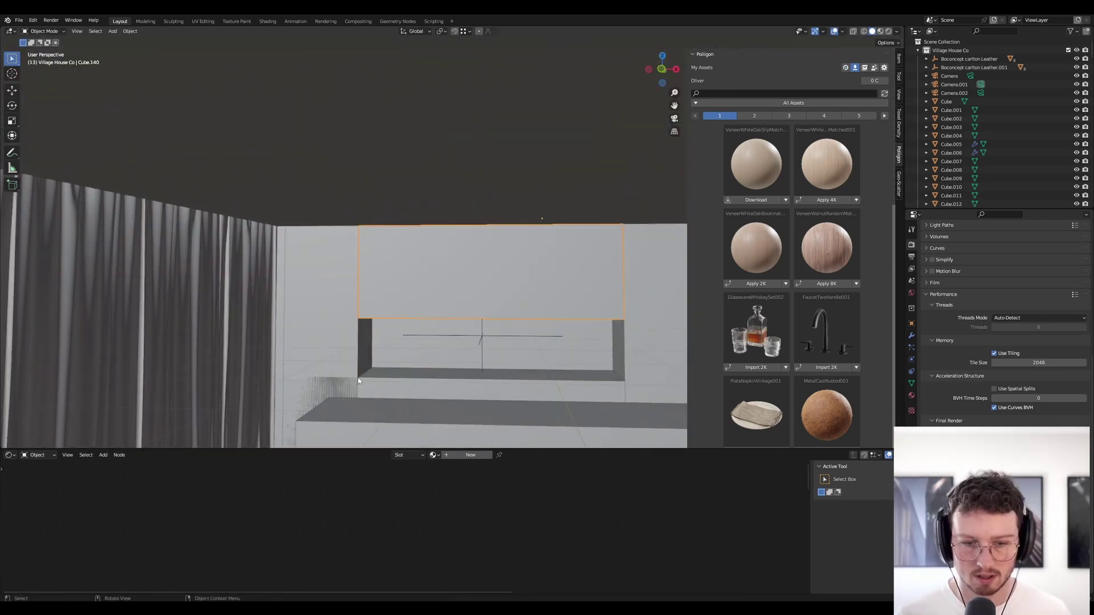
Move the curtain-side end face of counter Cube.008 about 0.9 m along the X axis to meet the copied wall piece, and save the file
click(343, 384)
key(Tab)
key(Tab)
click(367, 376)
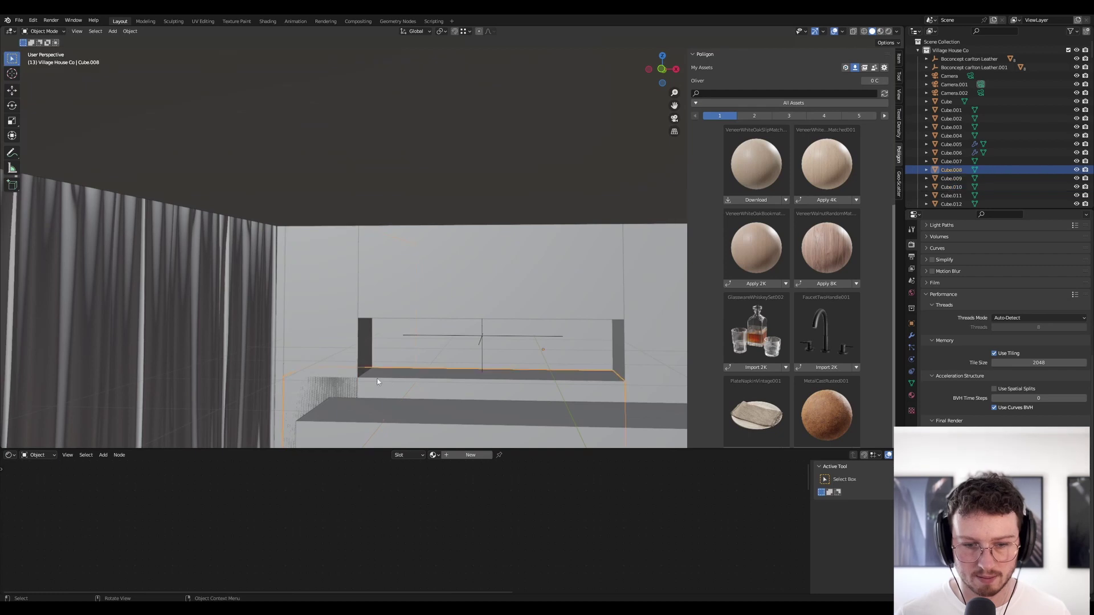
key(Tab)
middle_drag(350, 377, 744, 62)
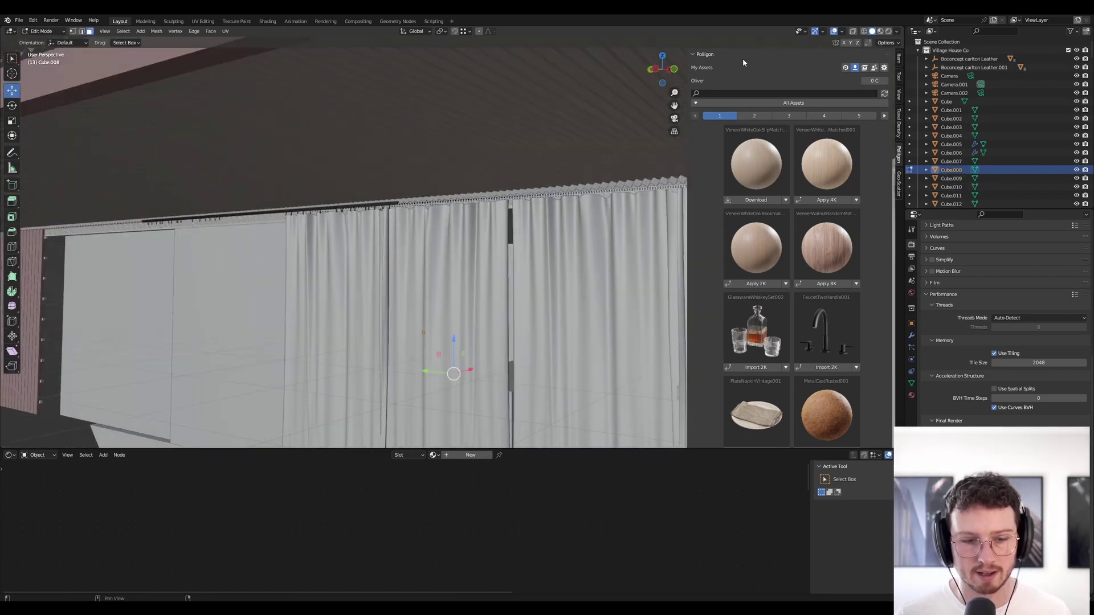
click(852, 32)
click(272, 415)
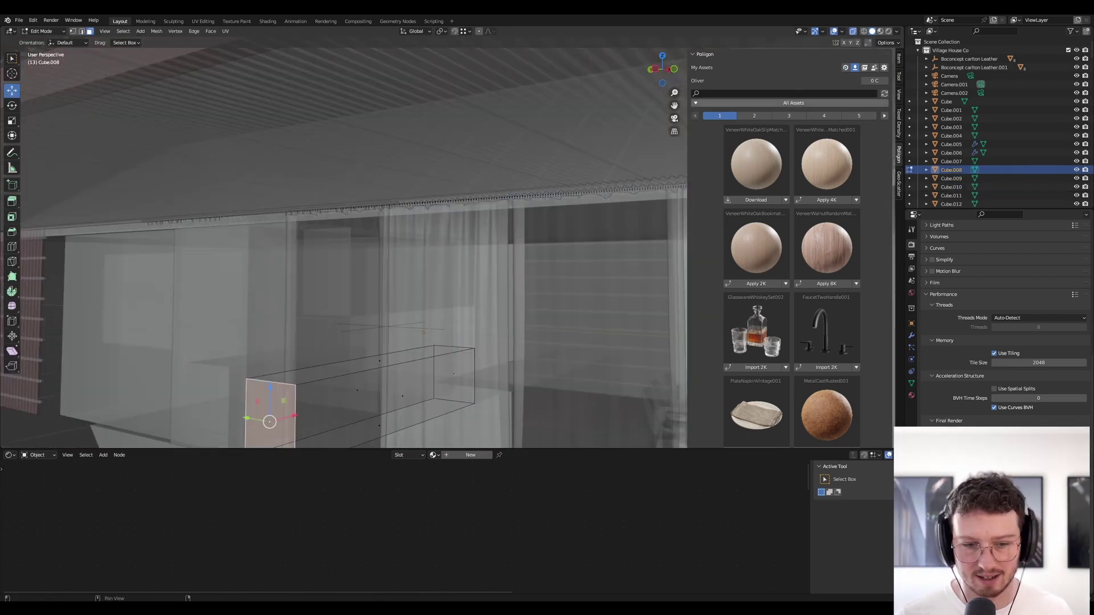
click(852, 32)
scroll(504, 251, up, 2)
middle_drag(505, 250, 273, 307)
scroll(168, 326, up, 5)
key(g)
key(x)
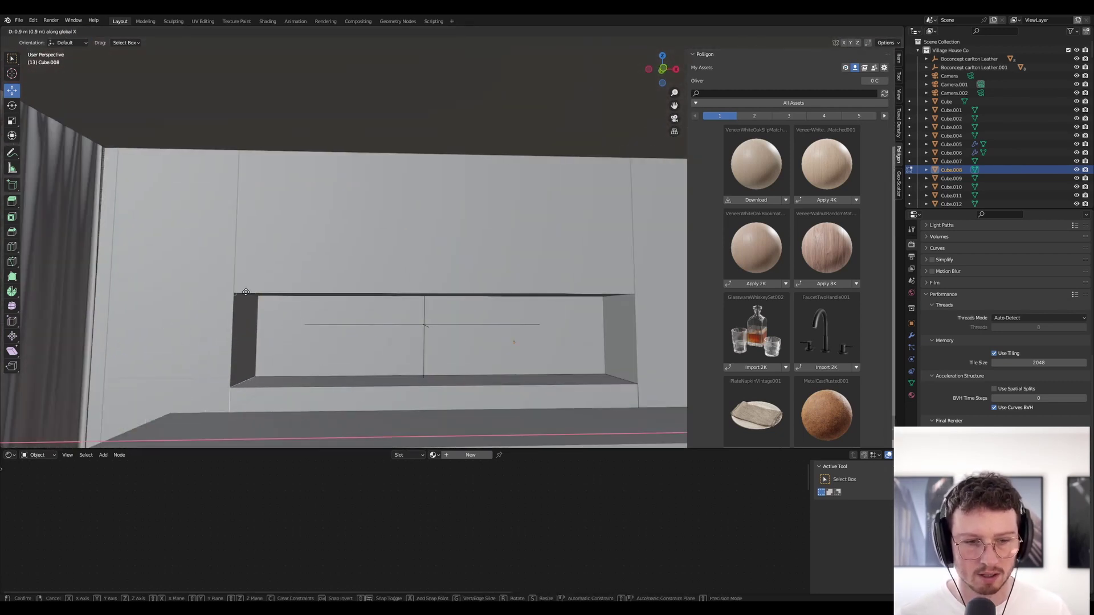
click(245, 292)
key(Tab)
scroll(484, 329, down, 3)
key(ctrl+s)
View the room through the camera in rendered shading
shift+middle_drag(542, 337, 457, 300)
key(KP_Decimal)
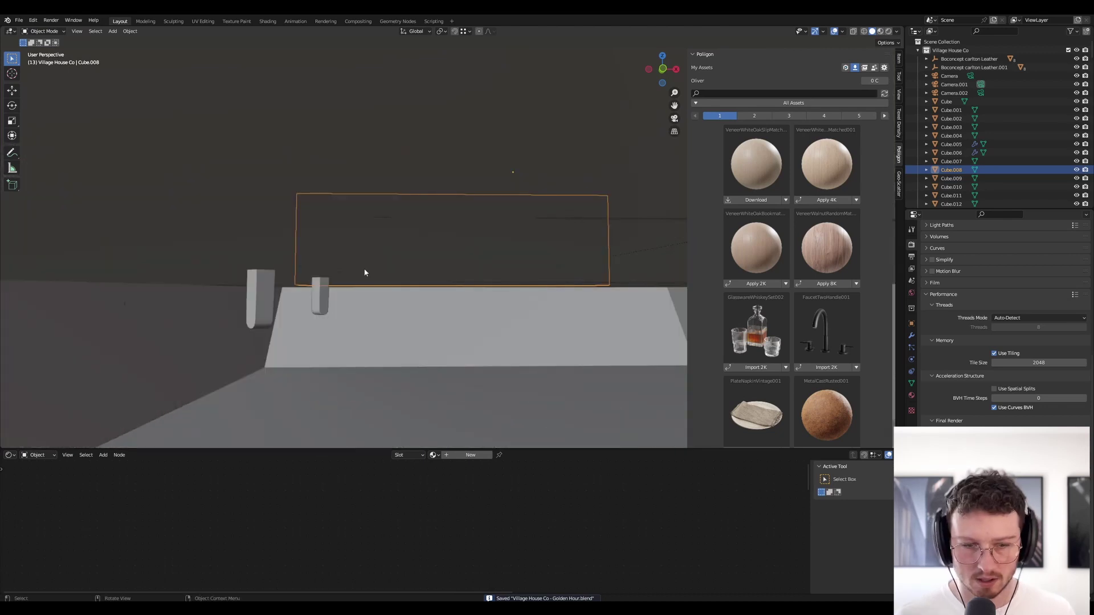
key(KP_0)
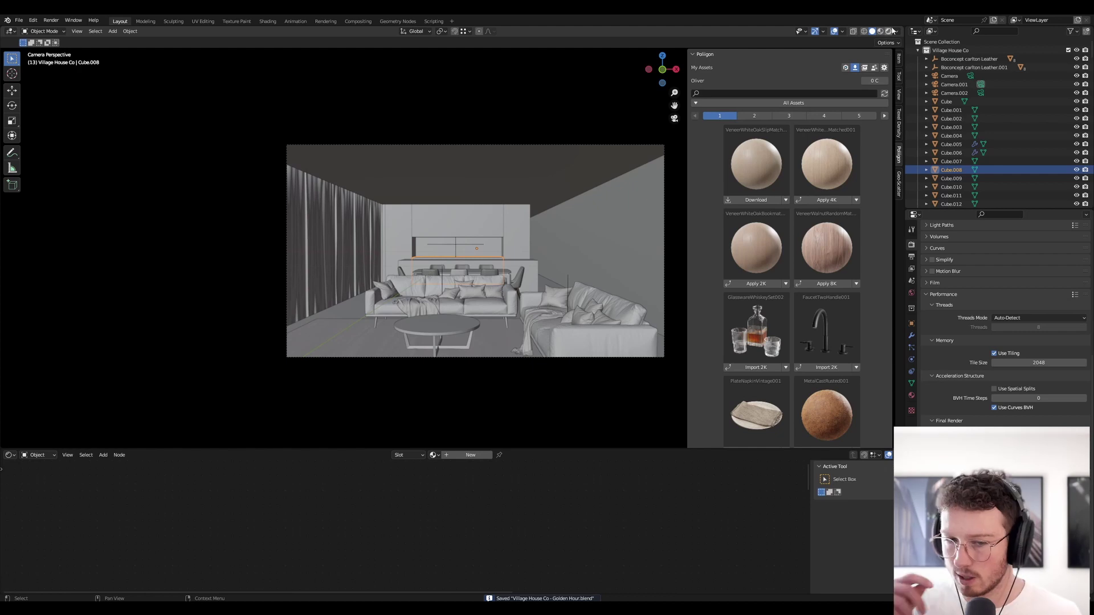
click(889, 31)
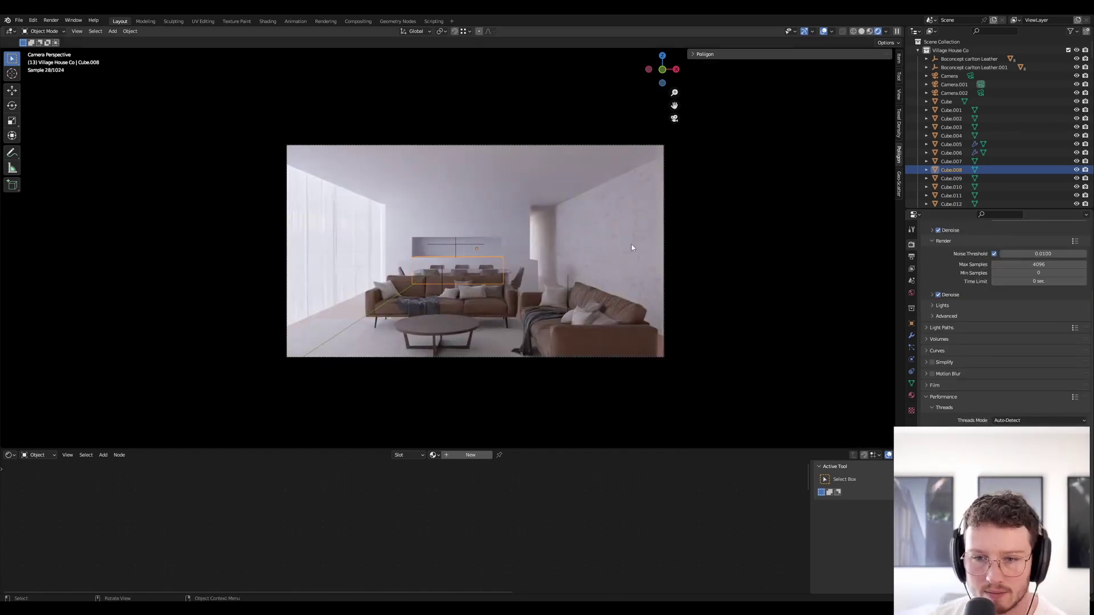
Remove the RammedEarth017_4K material from long side wall Cube.143 and save the file with the viewport overlays hidden
click(635, 274)
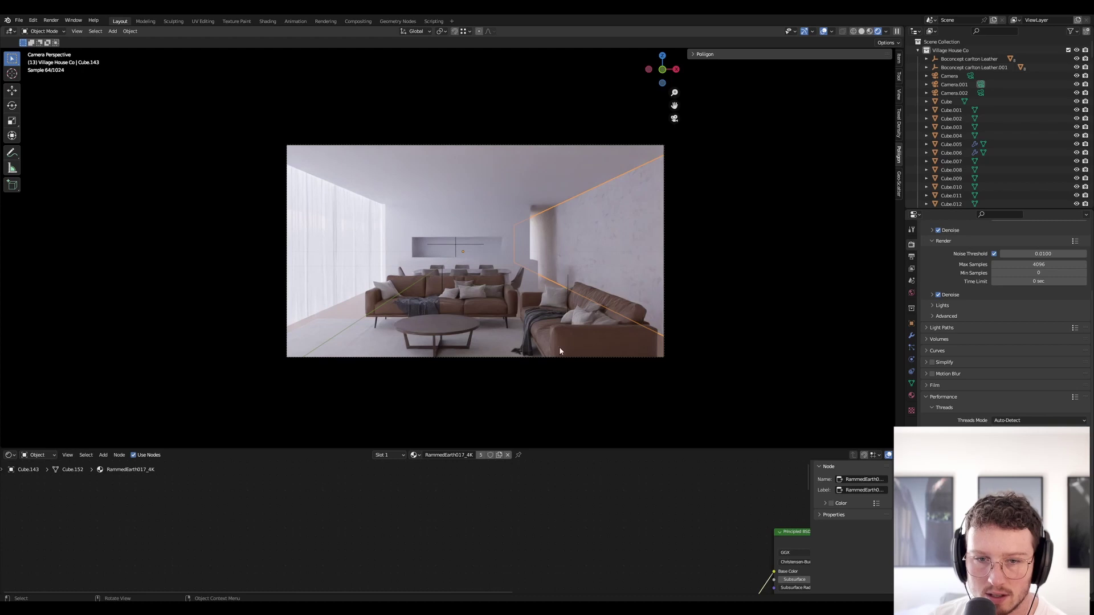
click(507, 455)
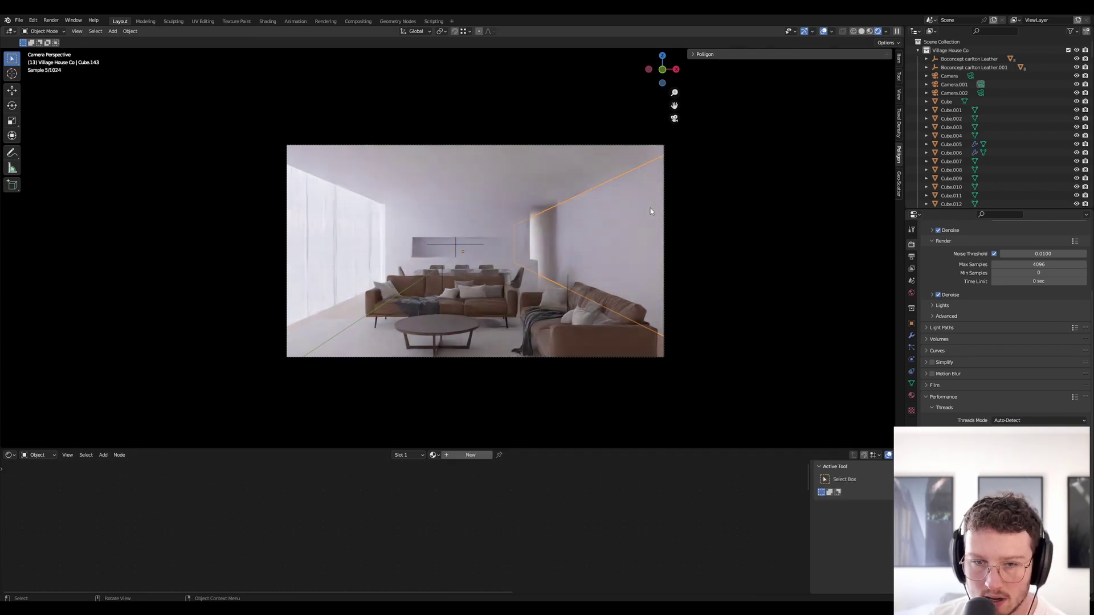
click(824, 32)
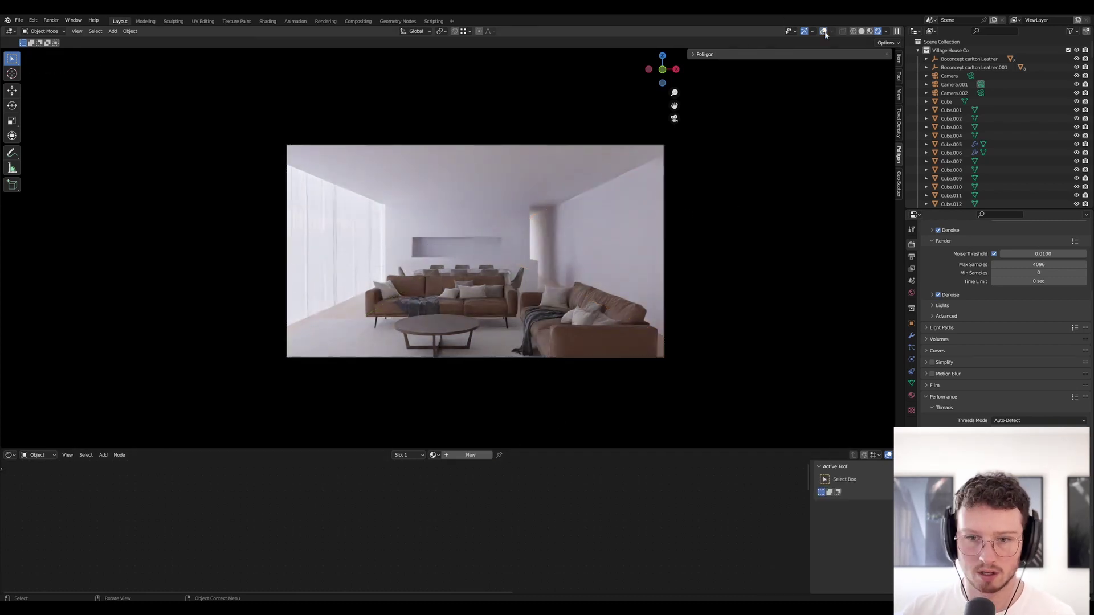
key(ctrl+s)
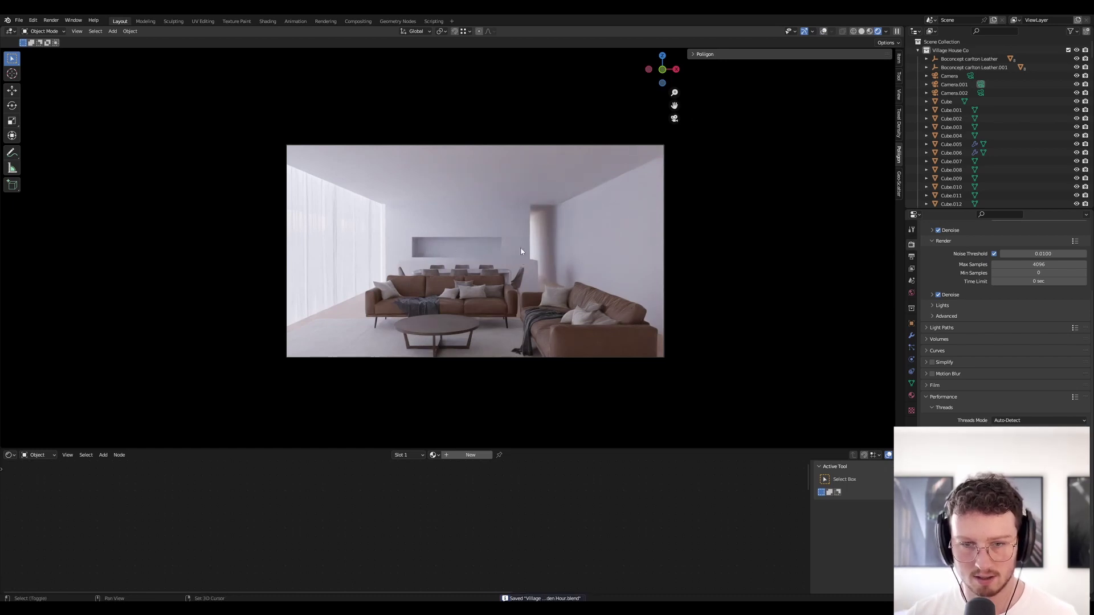
Show the overlays and duplicate tall wall piece Cube.142 about 2.87 m along the Y axis, behind the recessed wall
click(823, 31)
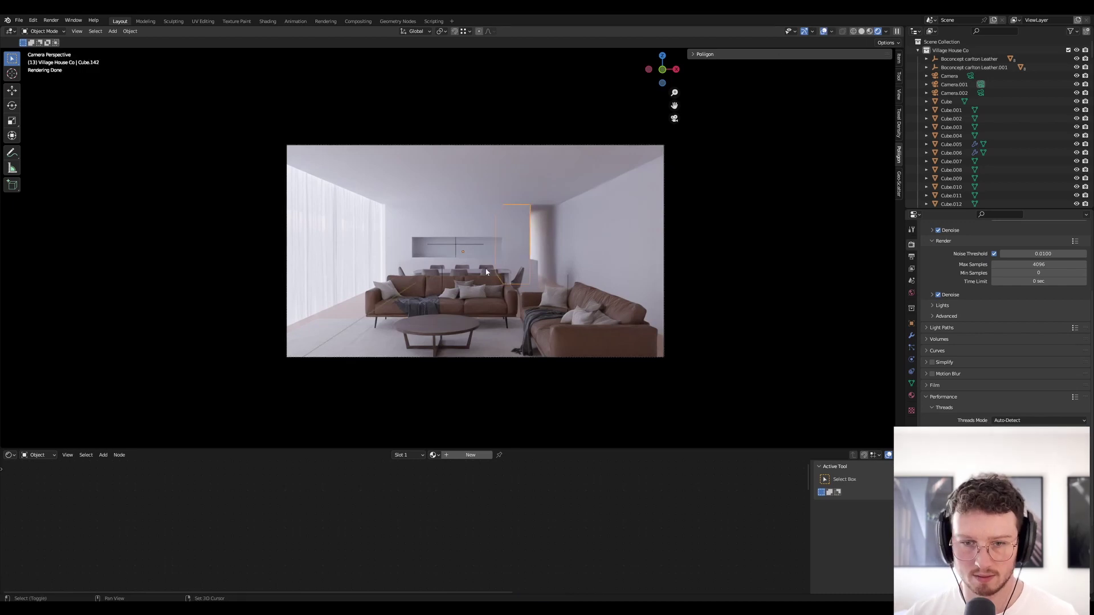
key(shift+d)
key(x)
key(y)
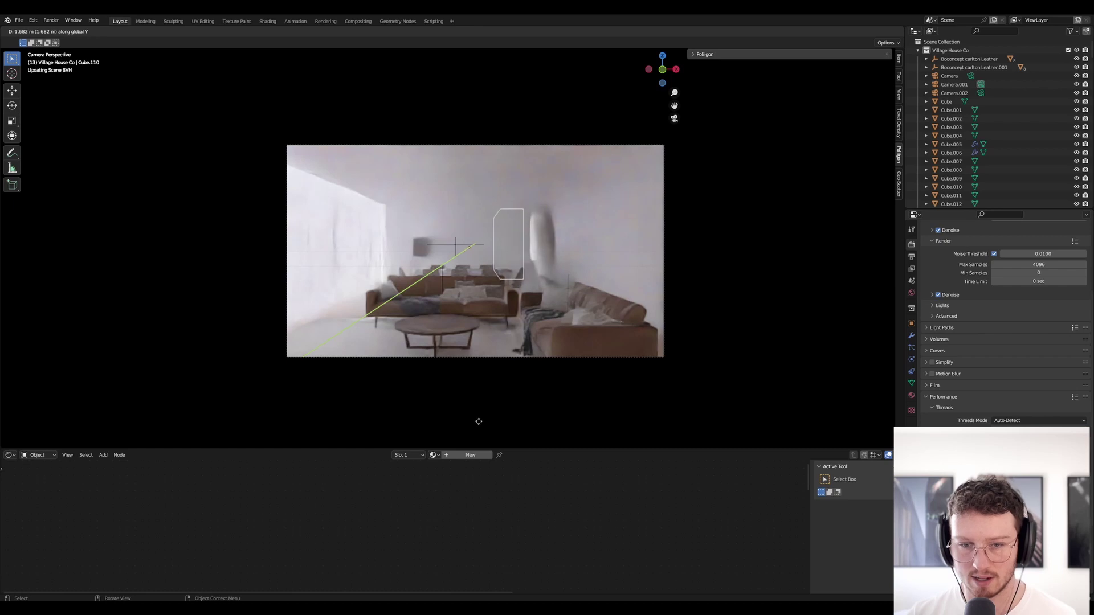
click(490, 61)
Scale the duplicated wall piece by about 3.7 along the X axis and move it about -2.84 m along X
key(s)
key(x)
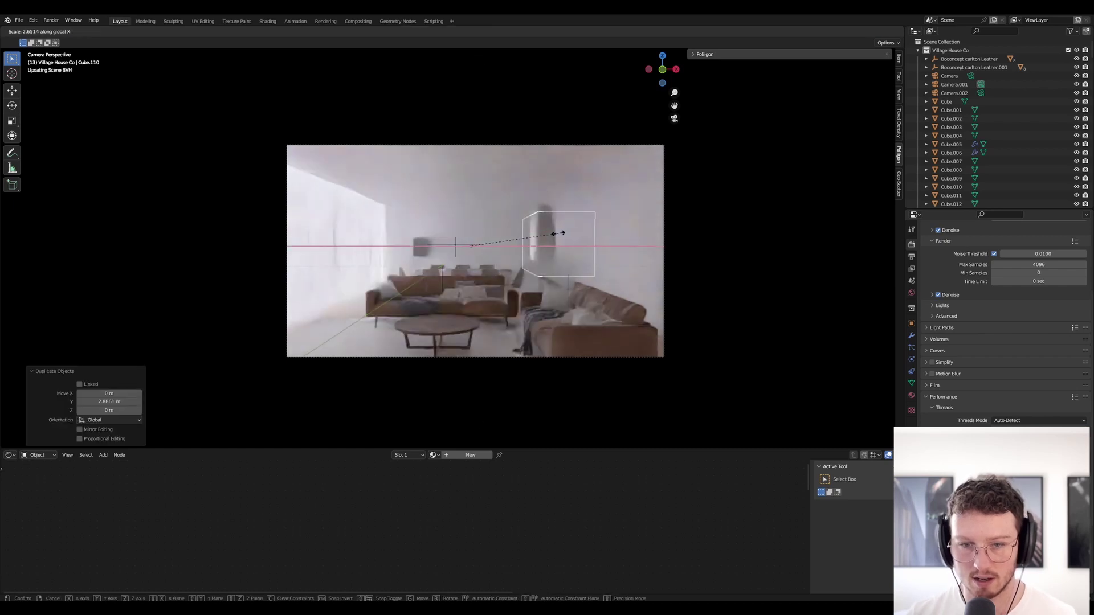
click(576, 233)
key(g)
key(x)
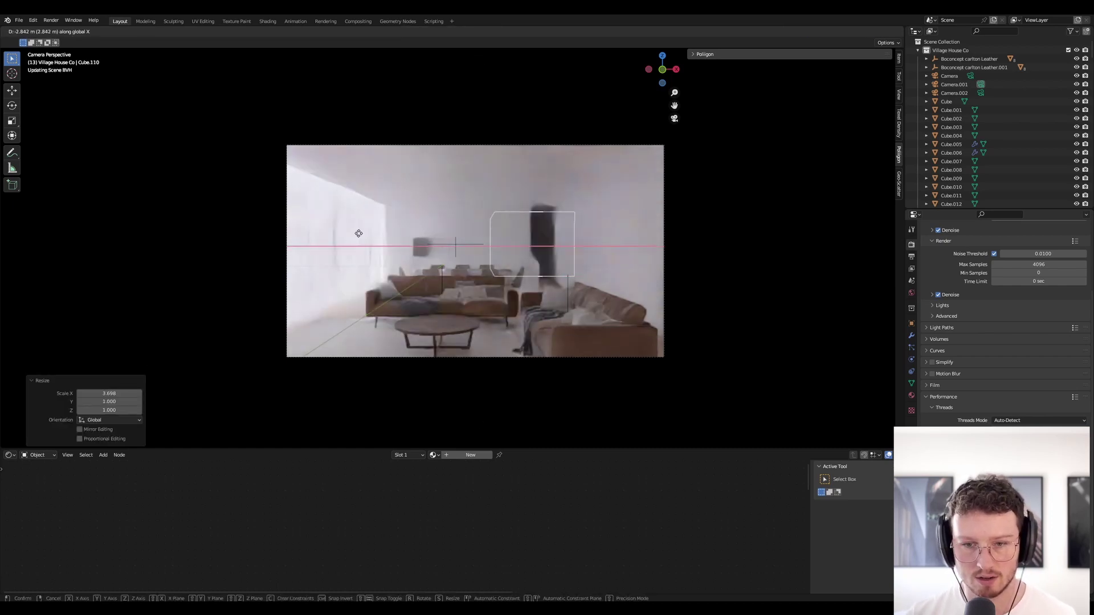
click(358, 233)
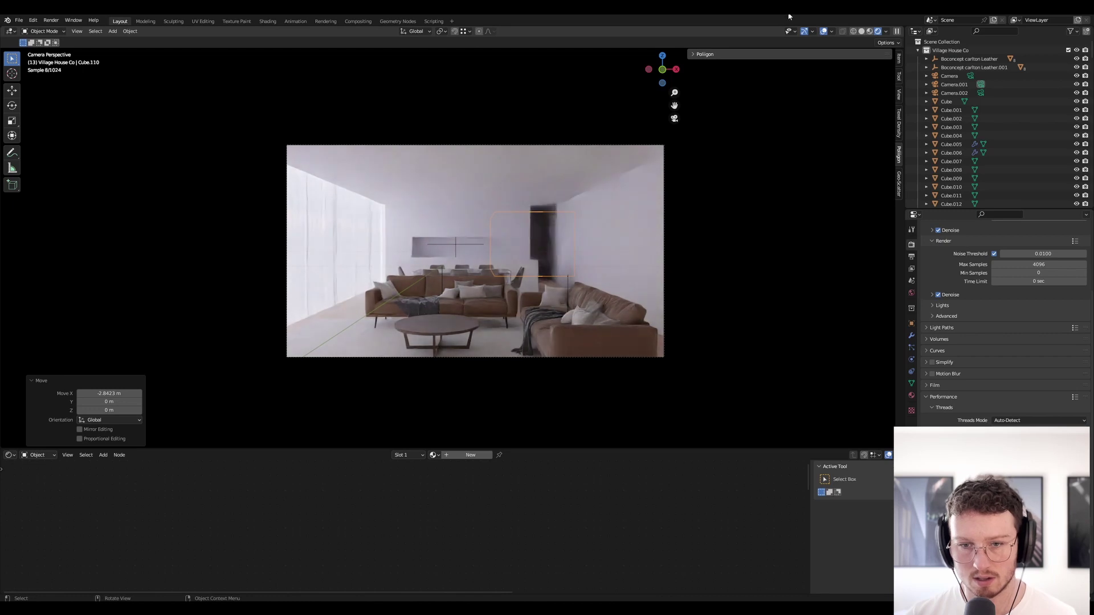
Hide the overlays, move the widened wall piece about 2.1 m along the Y axis and save the file
click(824, 32)
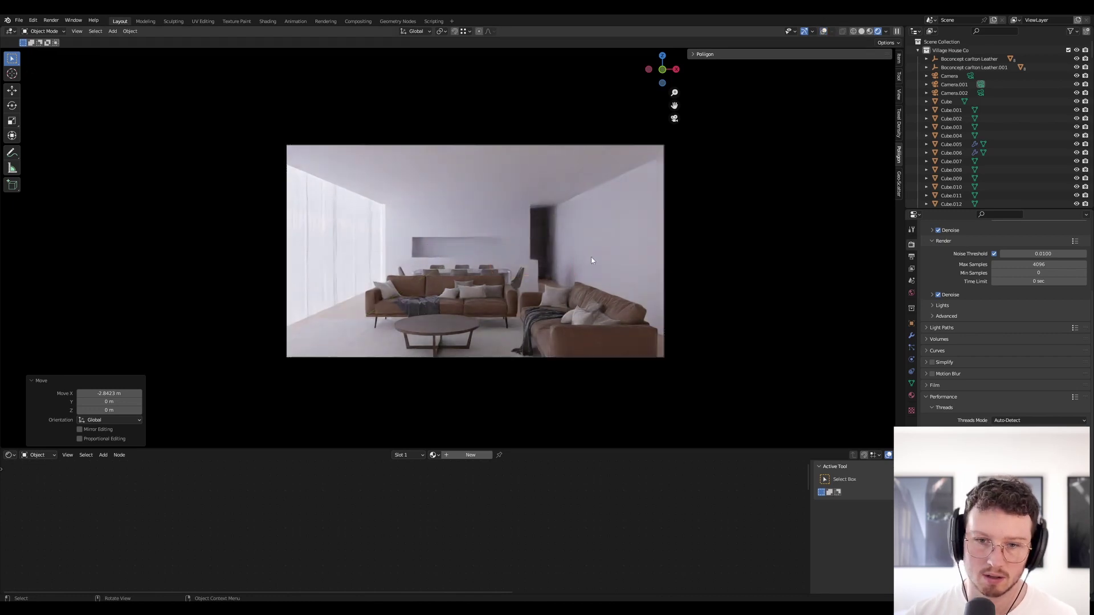
key(g)
key(y)
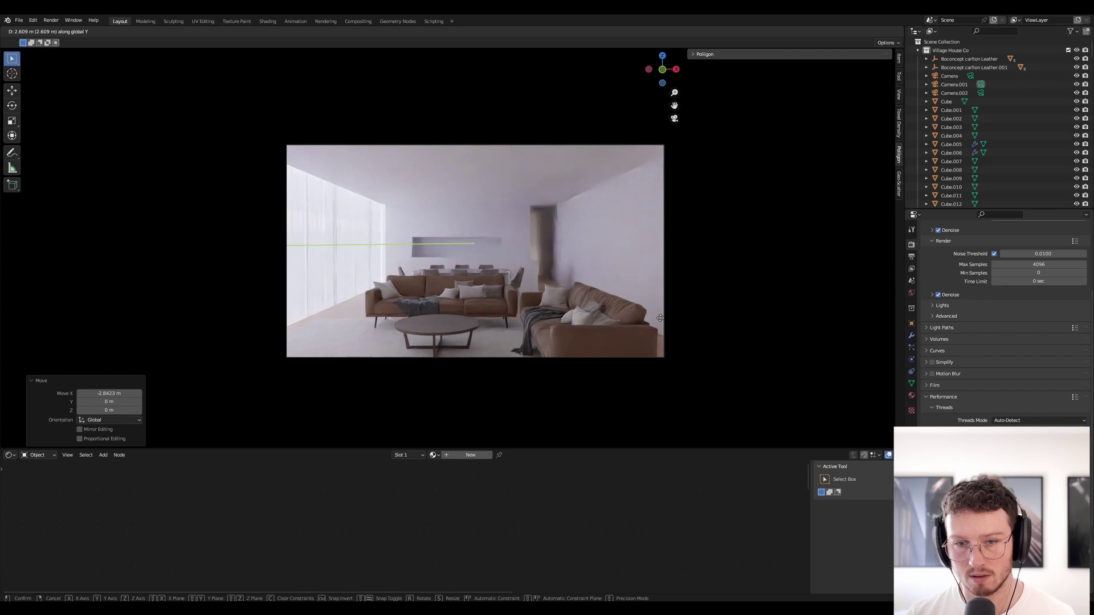
click(604, 247)
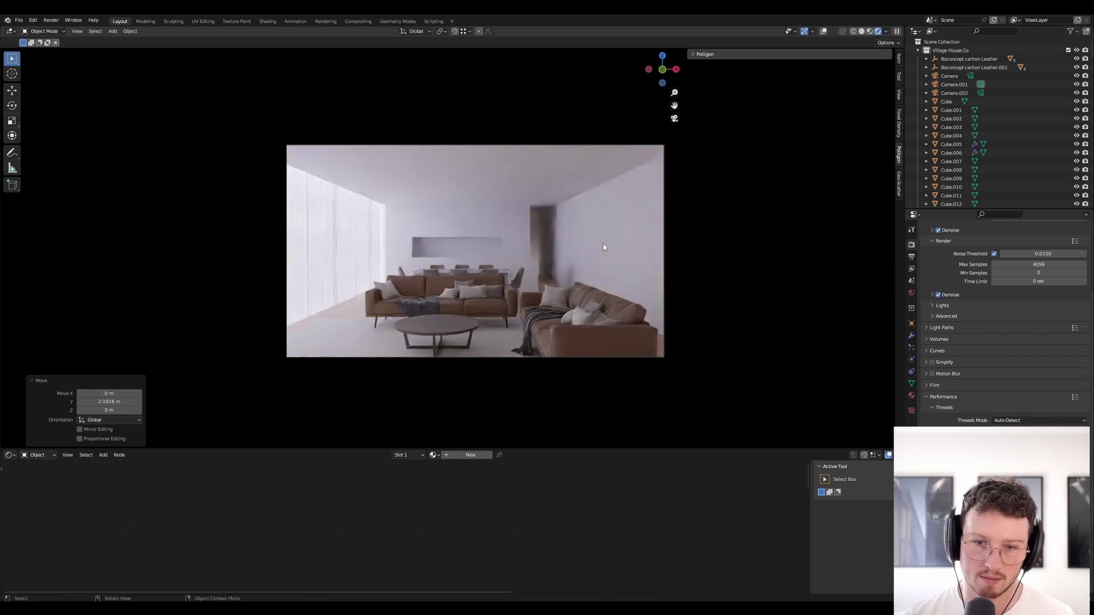
key(ctrl+s)
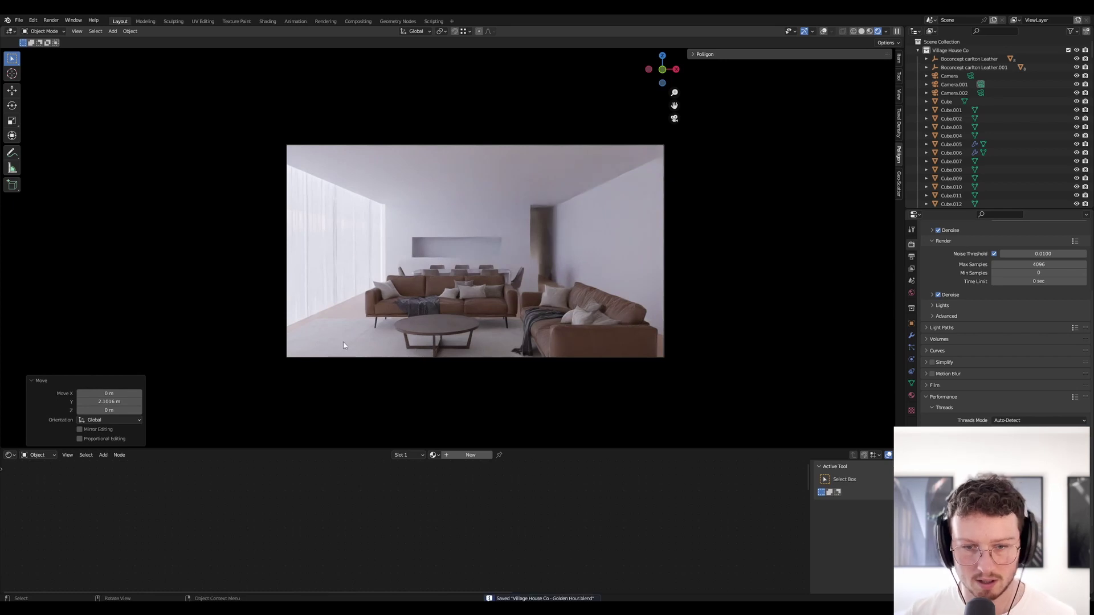
Stretch the living room rug along the X axis and scale it uniformly by about 1.19
click(342, 346)
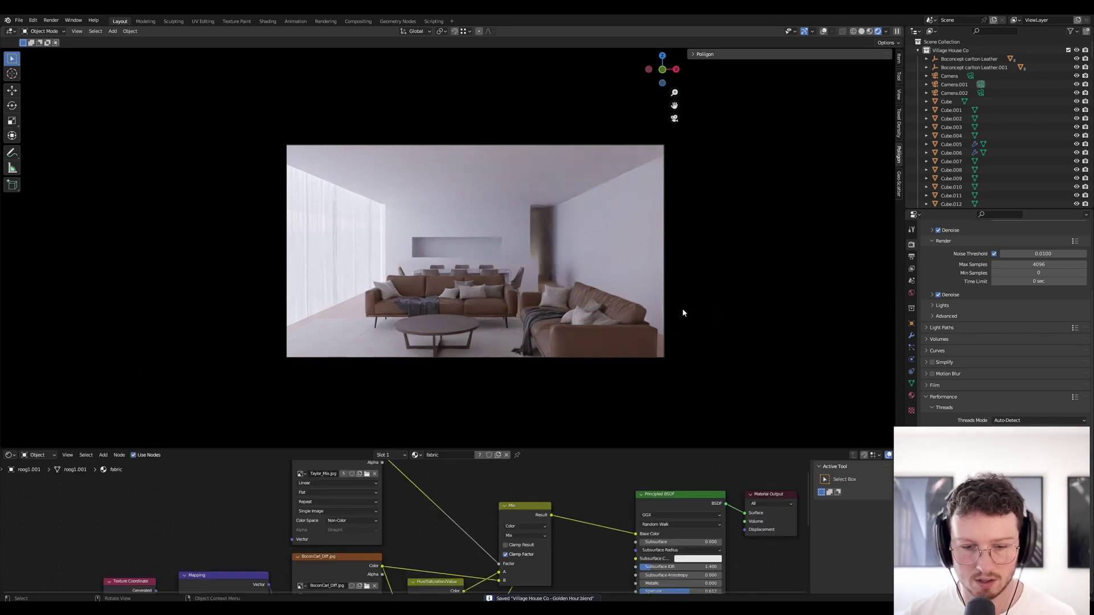
key(s)
key(x)
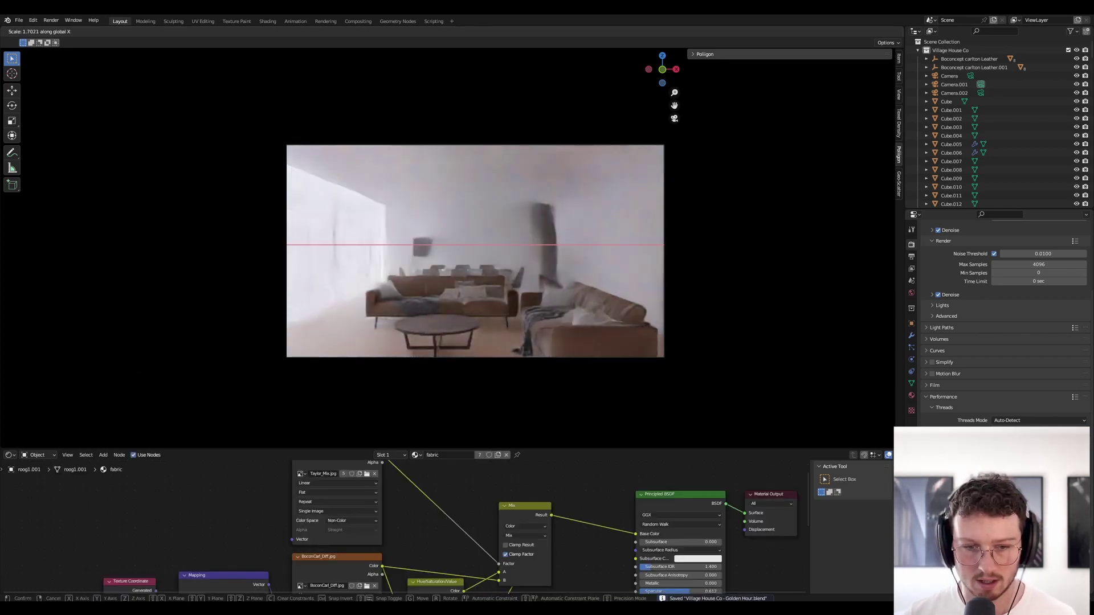
click(664, 325)
key(s)
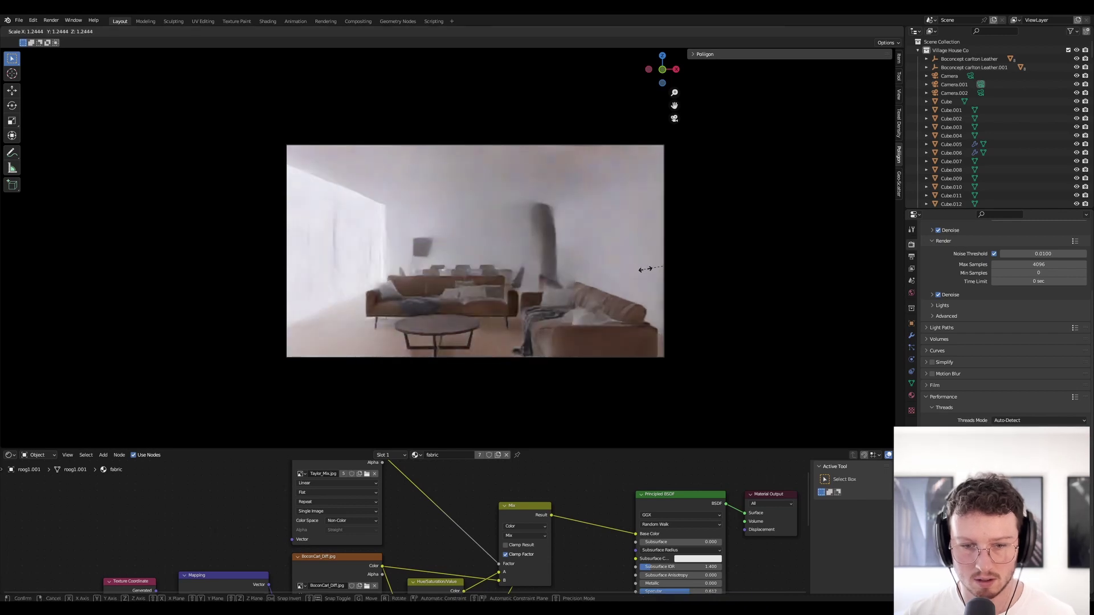
click(650, 269)
Raise the rug about 0.26 m along the Z axis and shift it about 2.41 m along the X axis
key(g)
key(z)
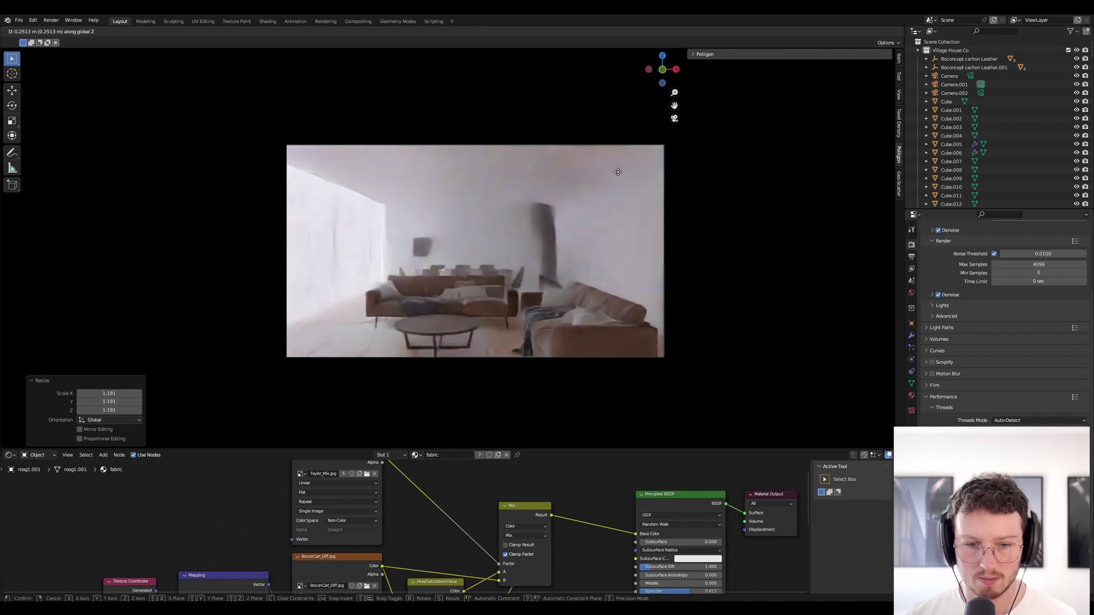
click(414, 236)
key(g)
key(y)
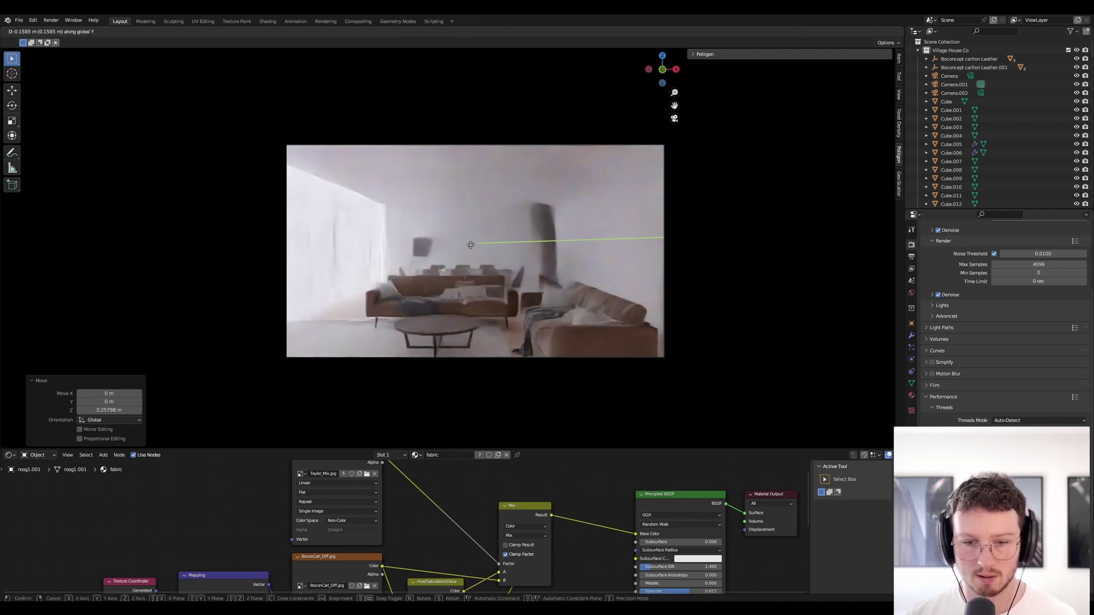
key(x)
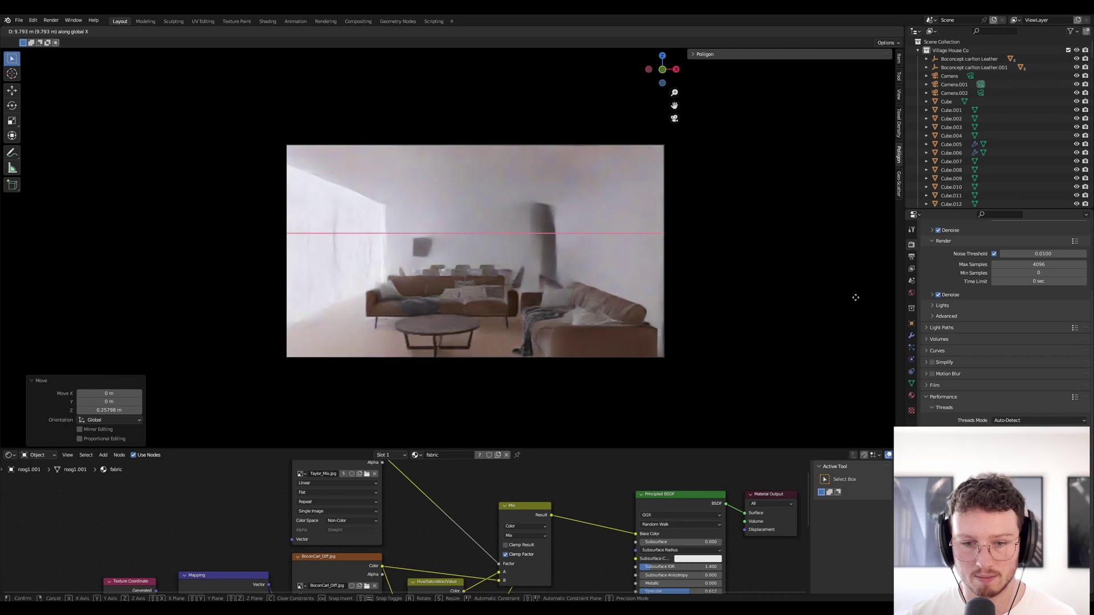
click(520, 293)
Move the living room rug about 0.83 m along the Y axis and save the file
key(g)
key(x)
key(y)
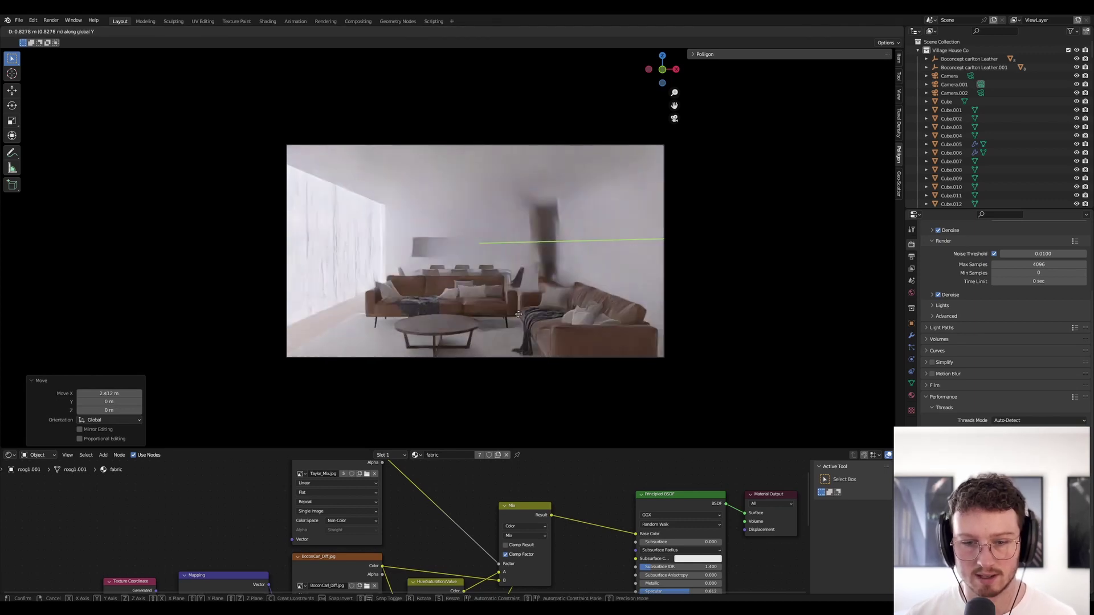
click(519, 314)
key(ctrl+s)
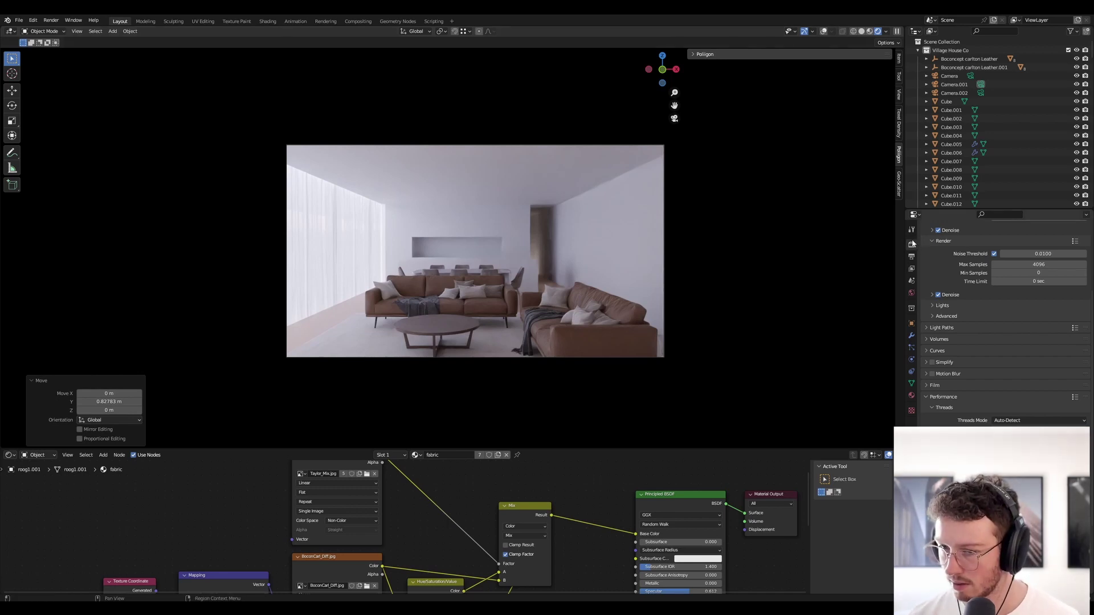
scroll(911, 243, down, 4)
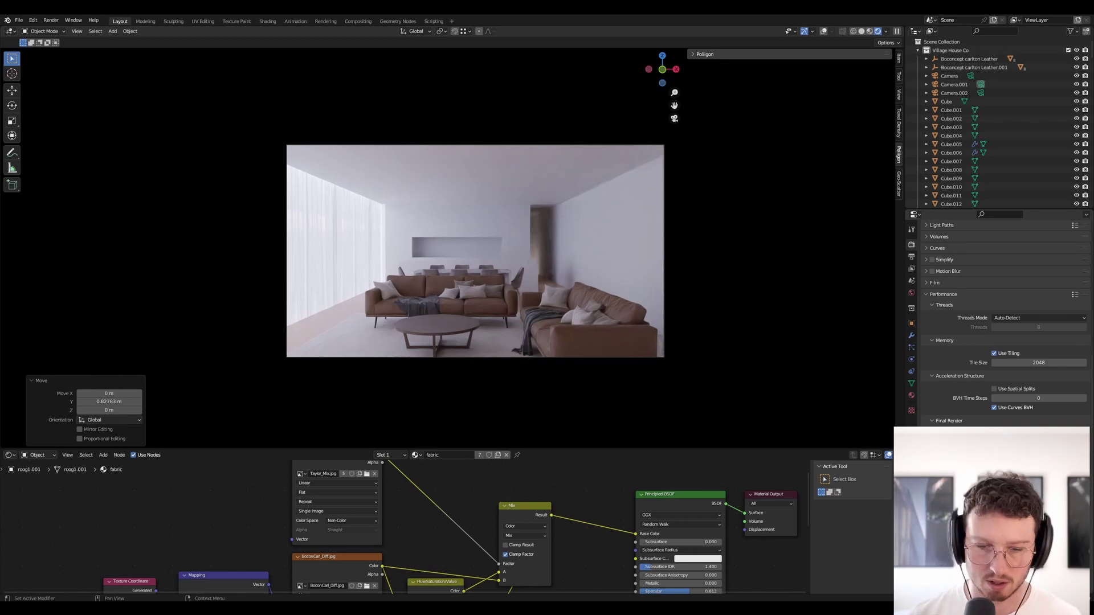
key(ctrl+s)
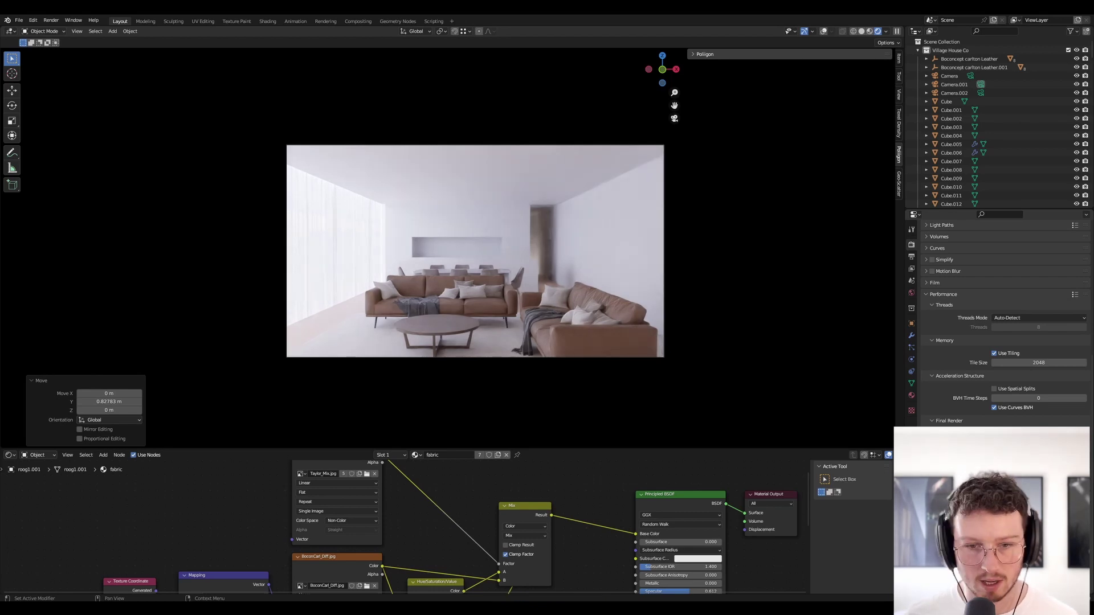
key(ctrl+s)
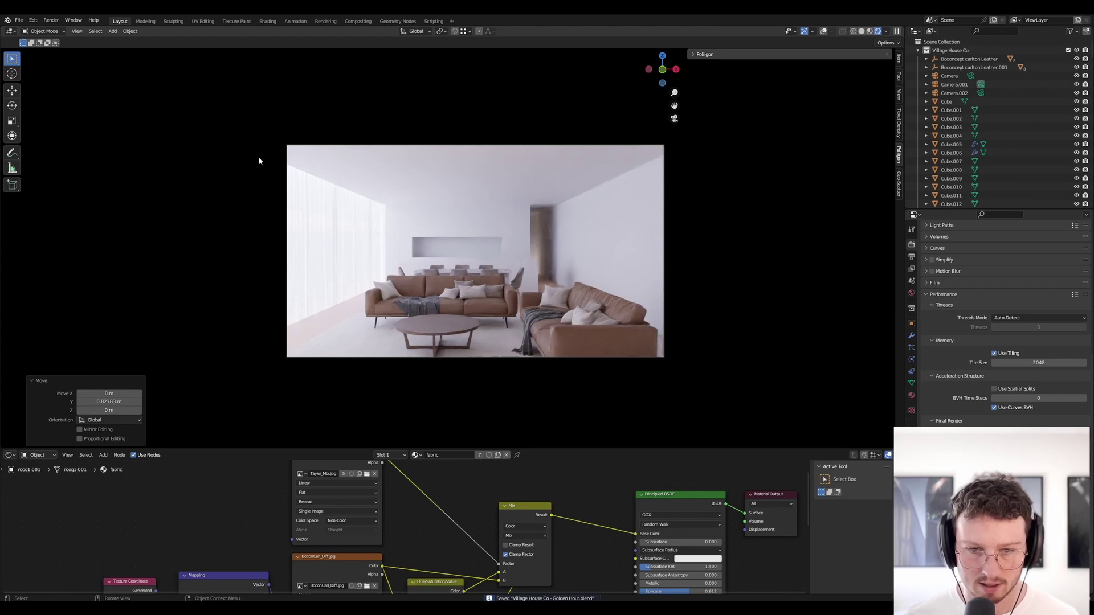
Try shifting the window curtain about -2.14 m and about -2.28 m along the X axis, and save the file with the curtain in its original place
click(302, 251)
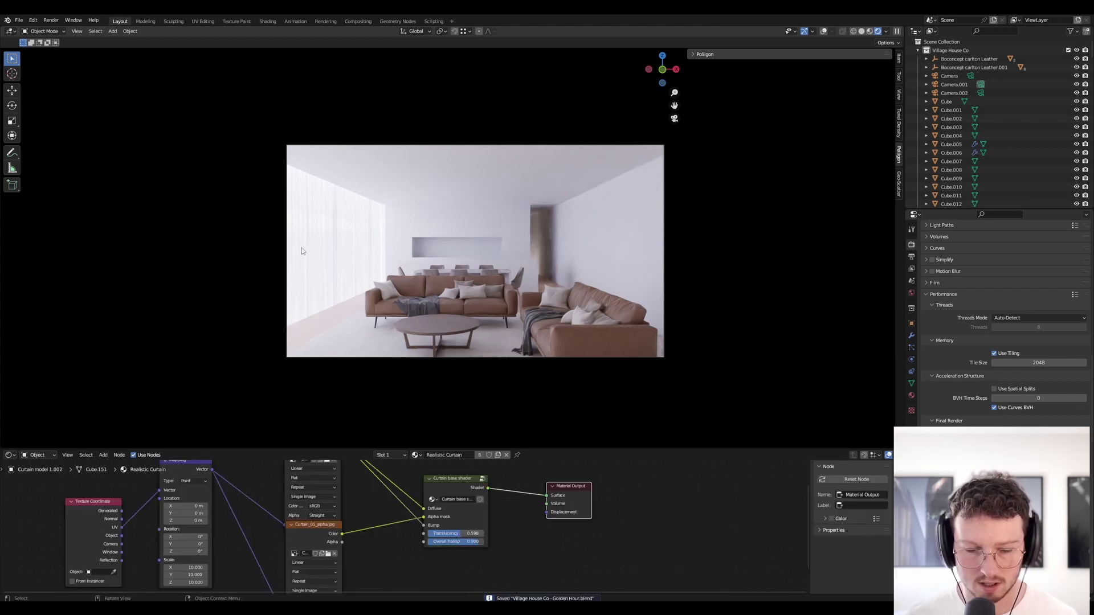
key(g)
key(x)
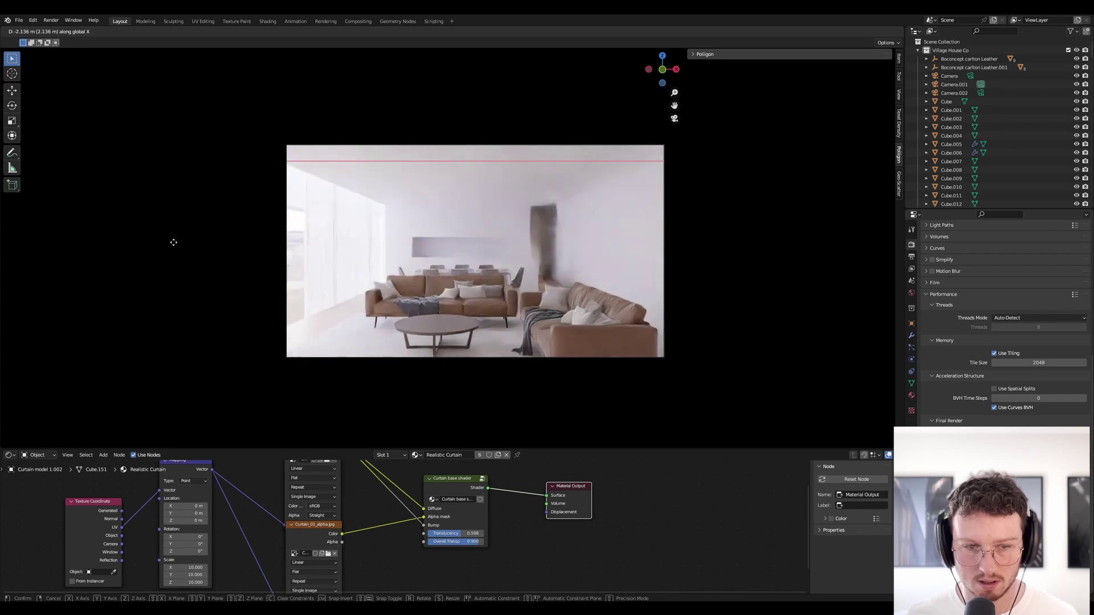
click(172, 240)
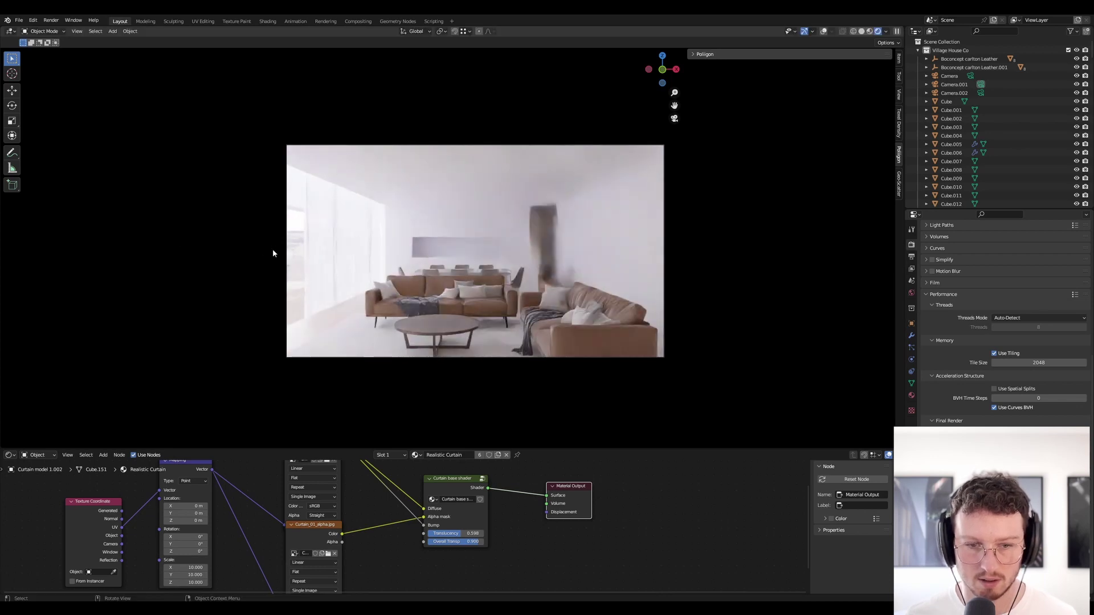
key(g)
key(x)
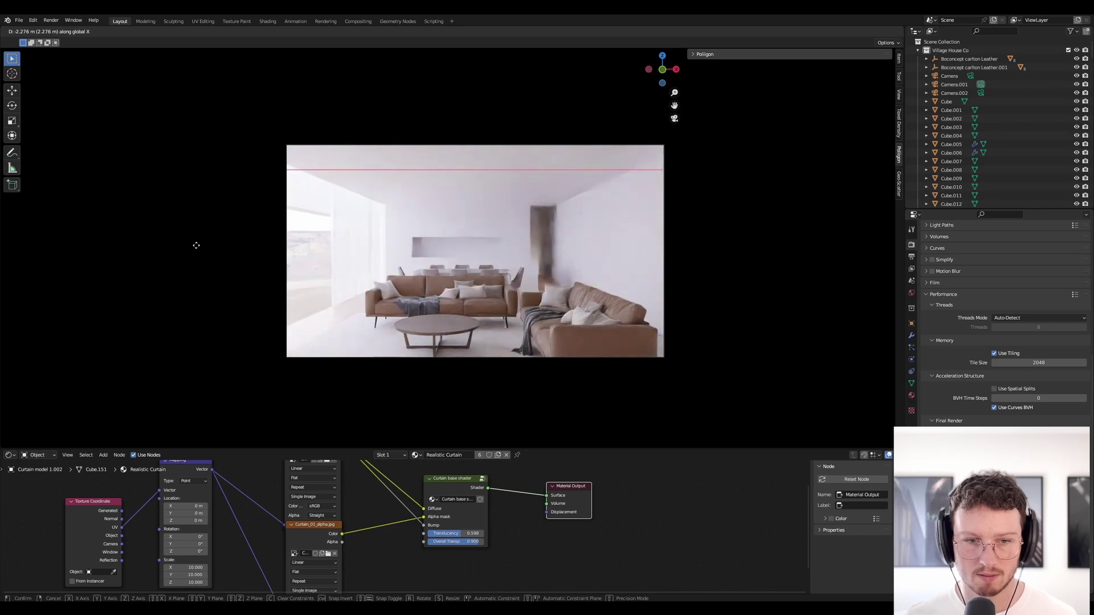
click(196, 243)
key(ctrl+s)
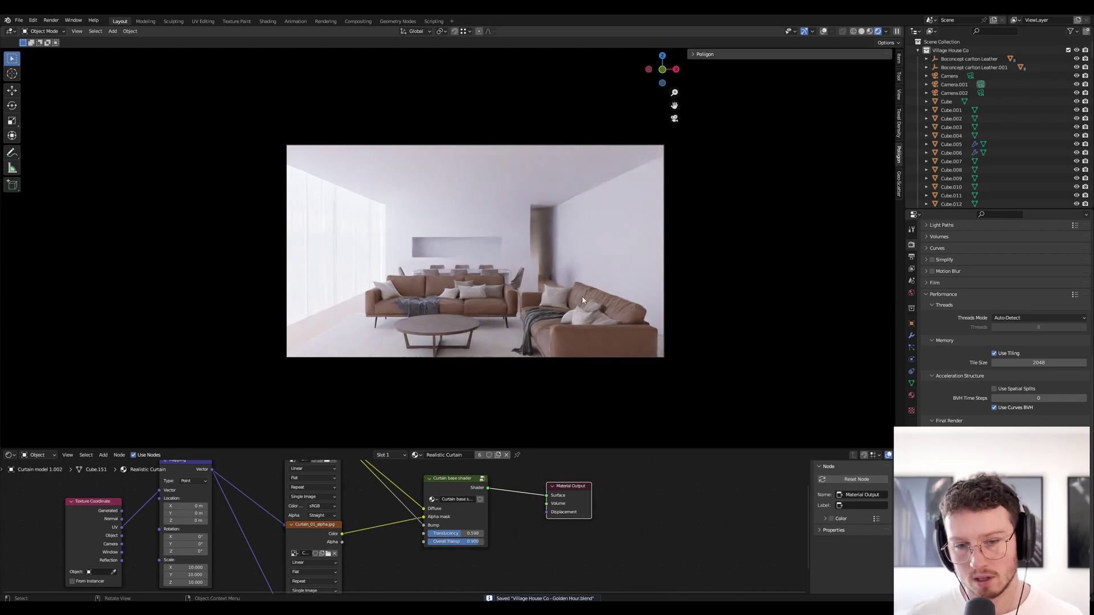
Move Camera.001 about -0.084 m along the X axis and save the file
click(954, 84)
key(g)
key(x)
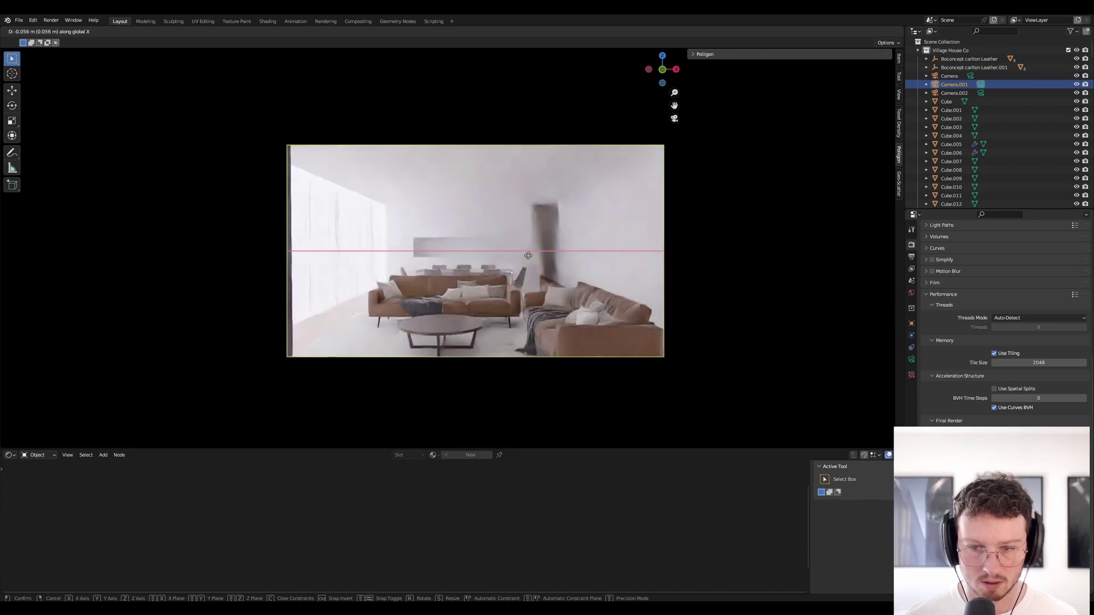
click(526, 255)
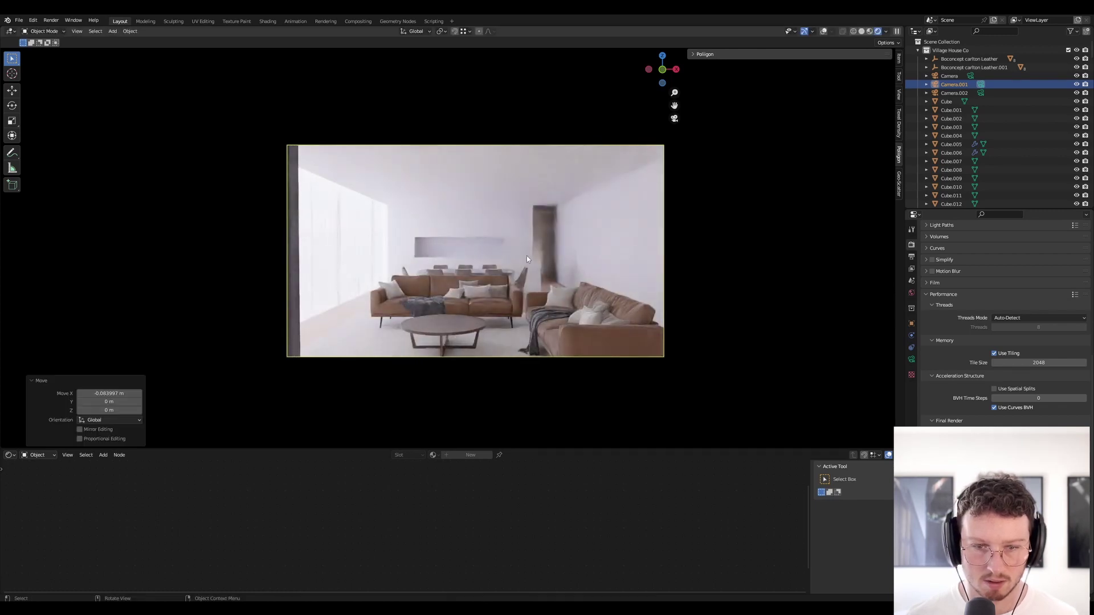
key(ctrl+s)
Delete the dark vertical object blocking the window-side edge of the camera view and save the file
click(295, 262)
key(Delete)
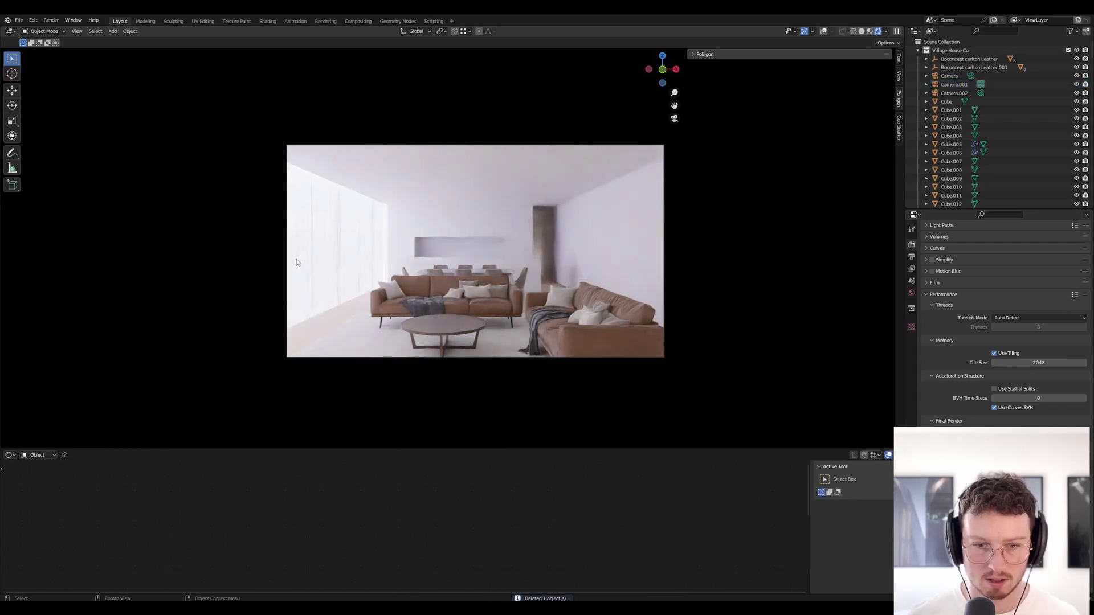
key(ctrl+s)
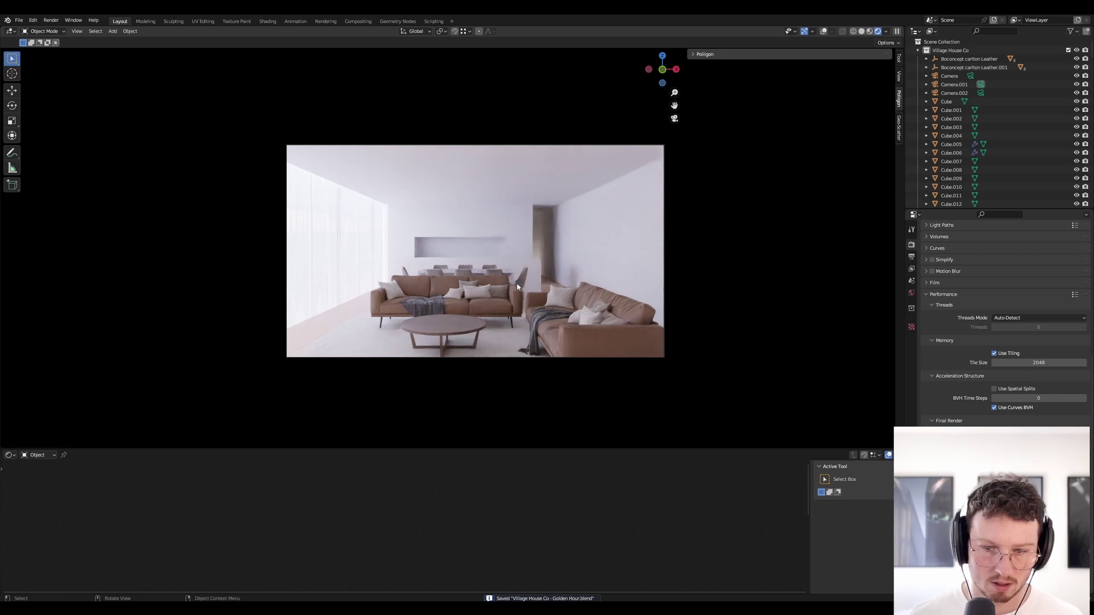